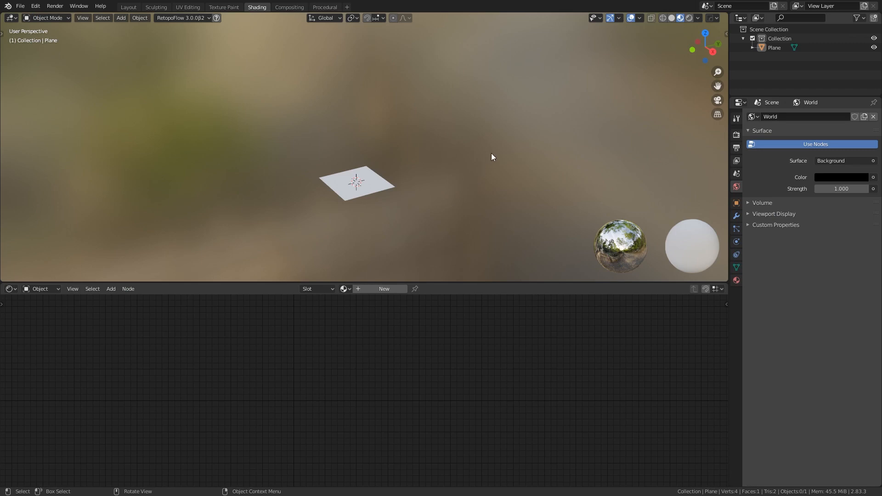
# Frame the plane in top orthographic view, enlarge the node editor, and show Rendered shading without overlays
pyautogui.press('KP_7')
pyautogui.scroll(3, 473, 142)
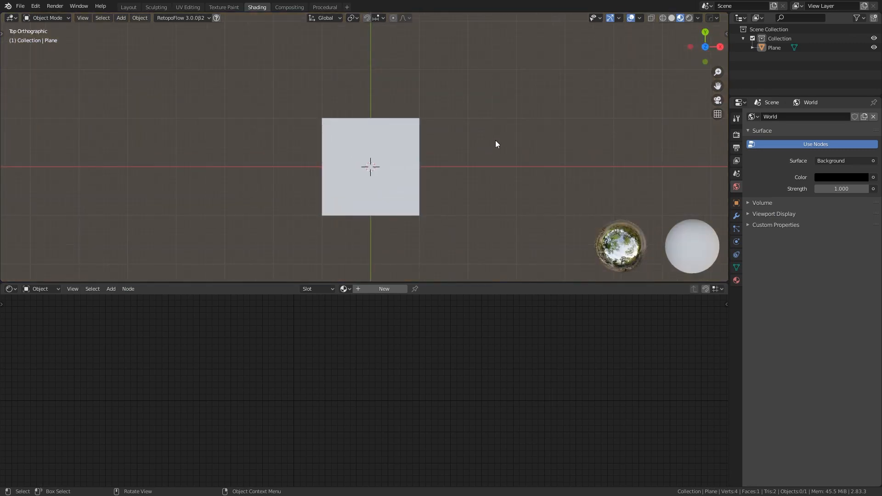
pyautogui.moveTo(547, 282); pyautogui.dragTo(505, 223)
pyautogui.scroll(3, 476, 141)
pyautogui.moveTo(473, 162)
pyautogui.keyDown('shift'); pyautogui.mouseDown(button='middle')
pyautogui.moveTo(466, 138)
pyautogui.moveTo(476, 144)
pyautogui.mouseUp(button='middle'); pyautogui.keyUp('shift')
pyautogui.moveTo(466, 223); pyautogui.dragTo(455, 198)
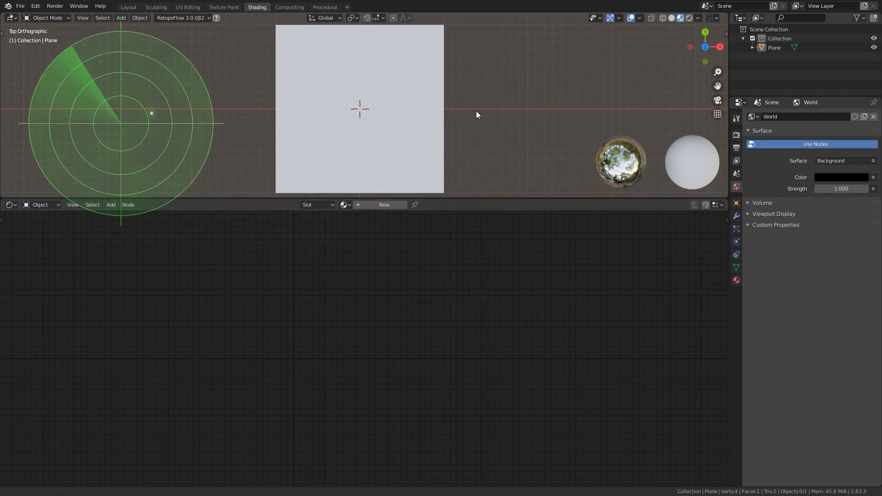
pyautogui.click(689, 18)
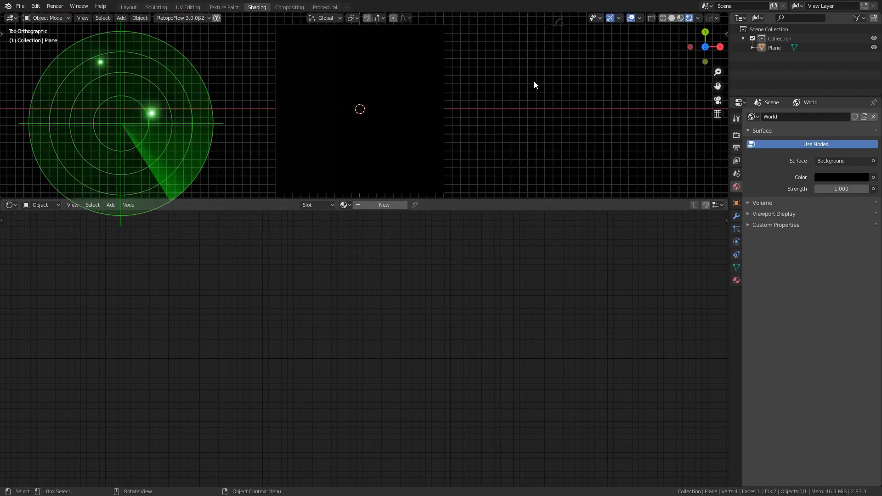
pyautogui.hotkey('shift', 'alt', 'z')
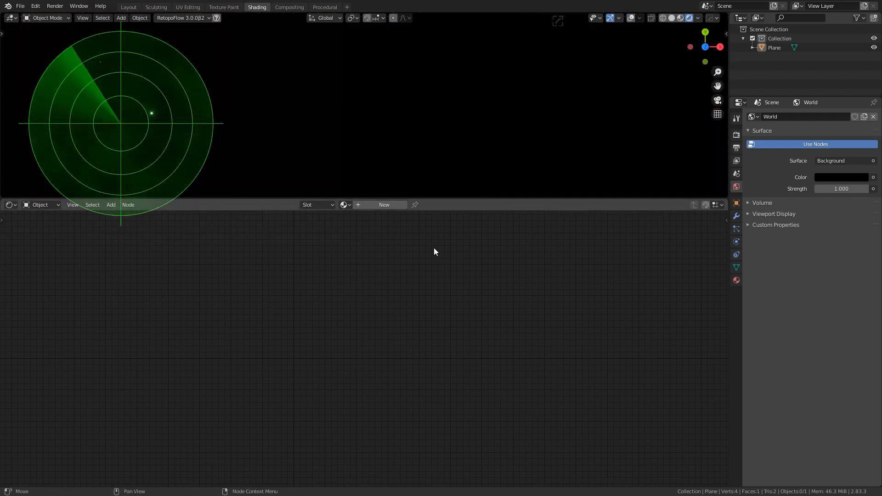
# Create a new material, move Material Output right and delete the Principled BSDF node
pyautogui.click(384, 204)
pyautogui.click(421, 269)
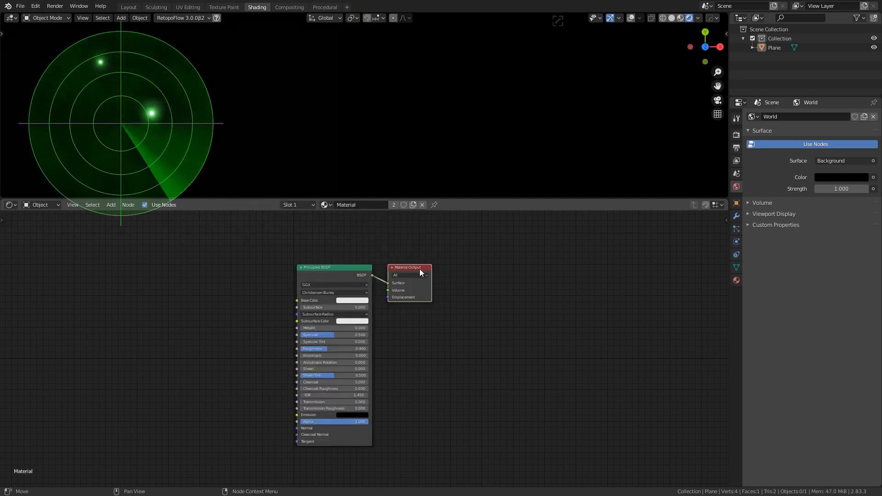
pyautogui.moveTo(421, 269); pyautogui.dragTo(530, 262)
pyautogui.click(355, 269)
pyautogui.press('x')
pyautogui.moveTo(214, 223); pyautogui.dragTo(393, 290, button='middle')
pyautogui.scroll(-5, 392, 290)
# Add a Texture Coordinate node by searching 'tex co'
pyautogui.hotkey('shift', 'a')
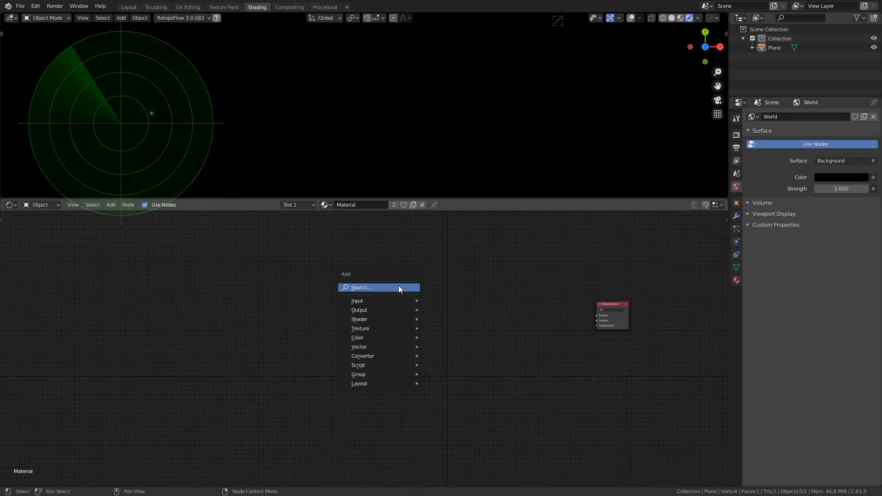
pyautogui.click(399, 285)
pyautogui.write('tex co')
pyautogui.press('Return')
pyautogui.click(328, 275)
pyautogui.scroll(1, 327, 276)
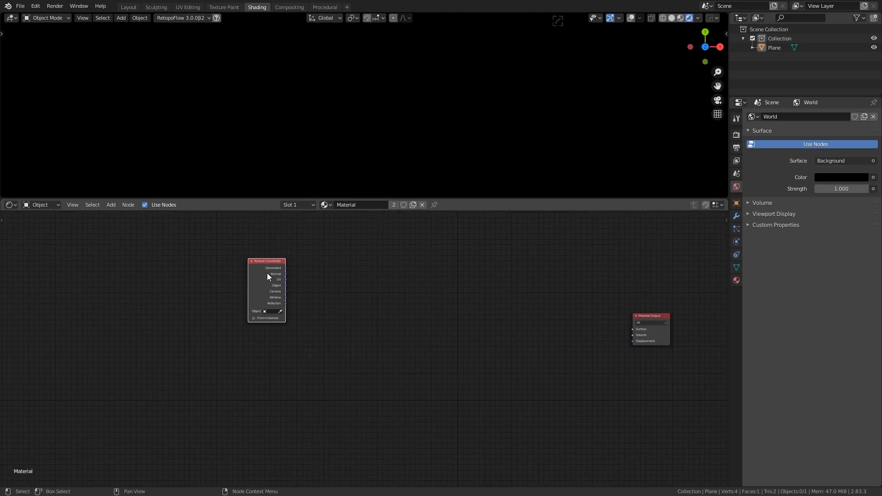
# Check the Screencast Keys settings in the viewport sidebar, then close the sidebar
pyautogui.press('n')
pyautogui.press('n')
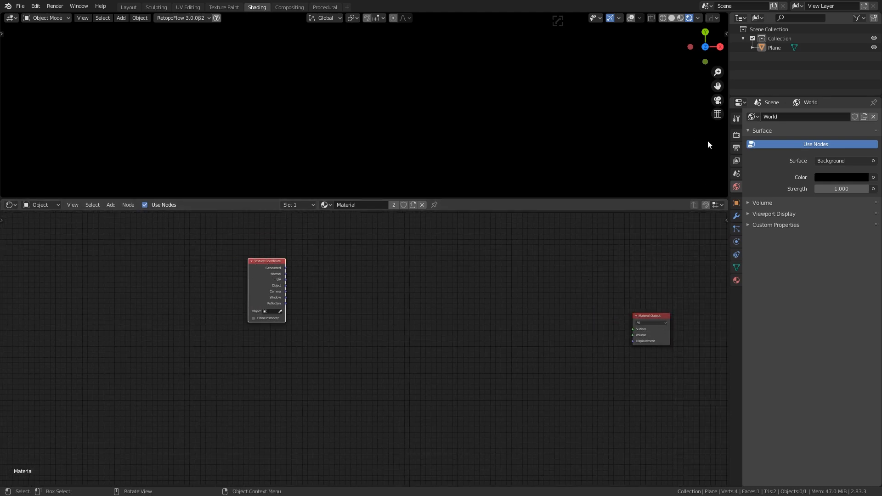
pyautogui.press('n')
pyautogui.click(723, 143)
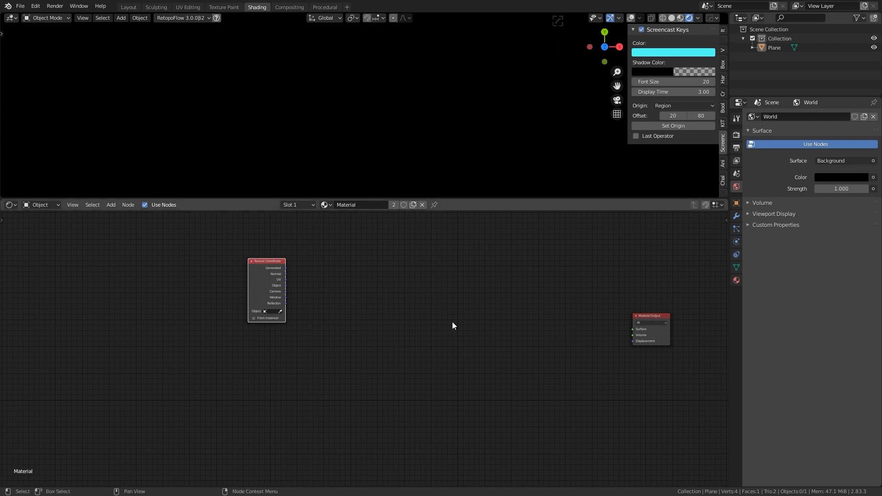
pyautogui.scroll(3, 452, 321)
pyautogui.scroll(-4, 453, 322)
pyautogui.scroll(4, 452, 321)
pyautogui.scroll(-3, 452, 321)
pyautogui.click(394, 308)
pyautogui.press('n')
# Preview the Texture Coordinate output on the plane through a Viewer and move the node left
pyautogui.click(251, 268)
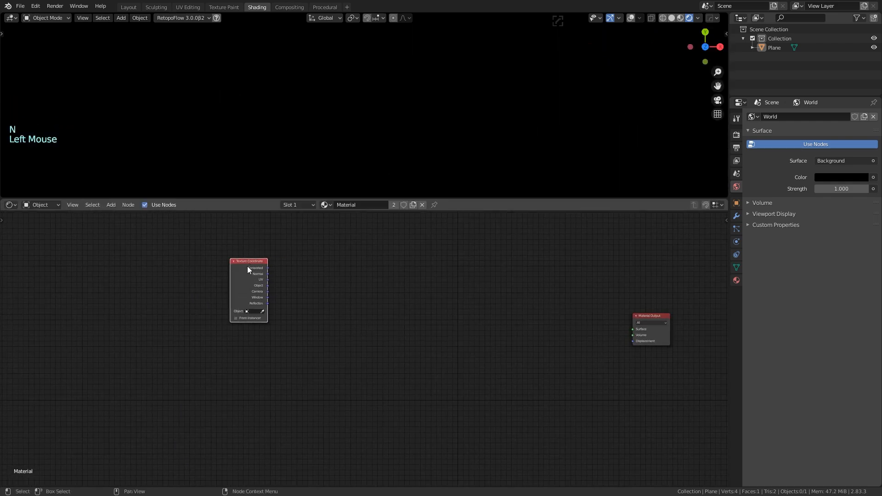
pyautogui.keyDown('ctrl'); pyautogui.keyDown('shift'); pyautogui.click(252, 269); pyautogui.keyUp('shift'); pyautogui.keyUp('ctrl')
pyautogui.moveTo(277, 261); pyautogui.dragTo(211, 284)
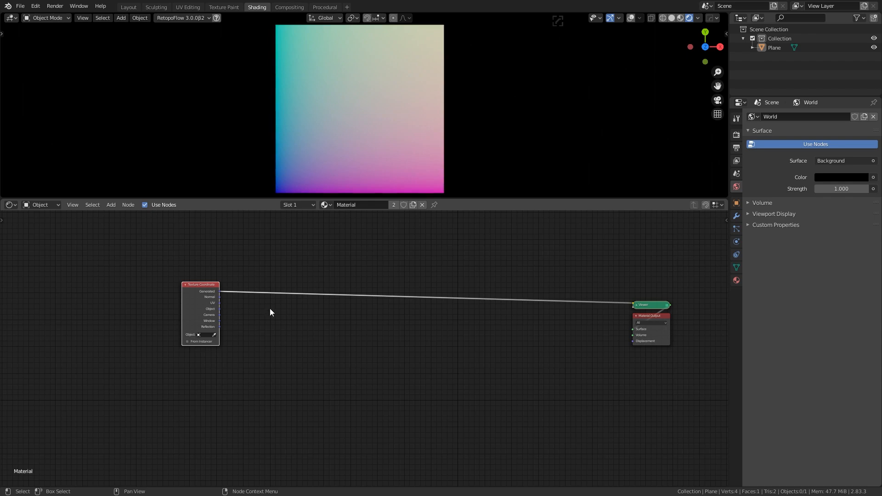
# Add a Separate XYZ node fed by Object coordinates, preview its X output, and line up the nodes
pyautogui.hotkey('shift', 'a')
pyautogui.write('sep')
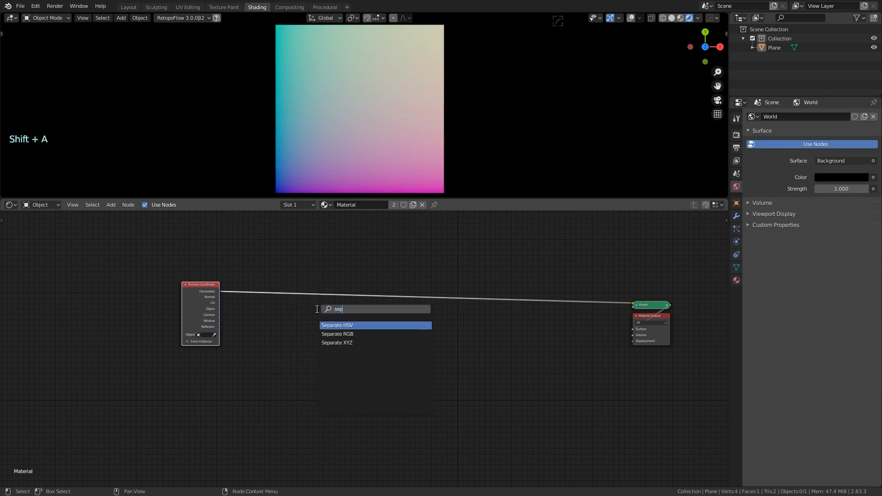
pyautogui.write('ara')
pyautogui.click(363, 342)
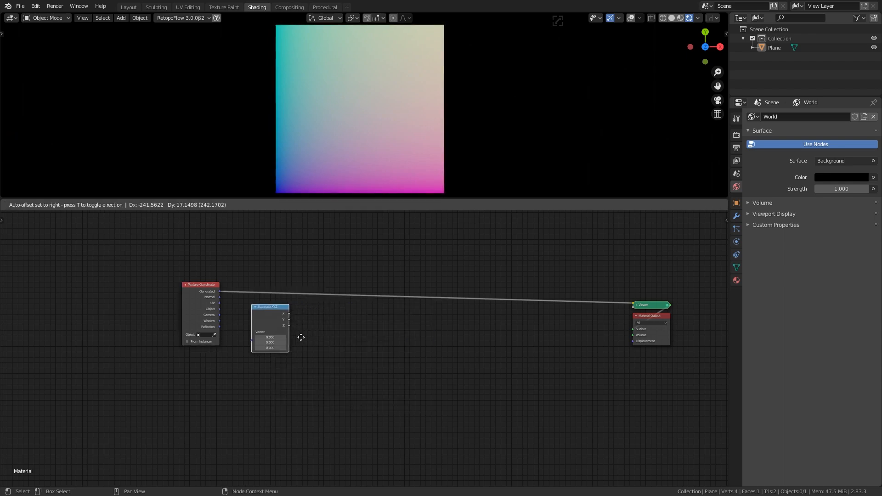
pyautogui.click(305, 342)
pyautogui.moveTo(219, 309); pyautogui.dragTo(276, 279)
pyautogui.keyDown('ctrl'); pyautogui.keyDown('shift'); pyautogui.click(284, 305); pyautogui.keyUp('shift'); pyautogui.keyUp('ctrl')
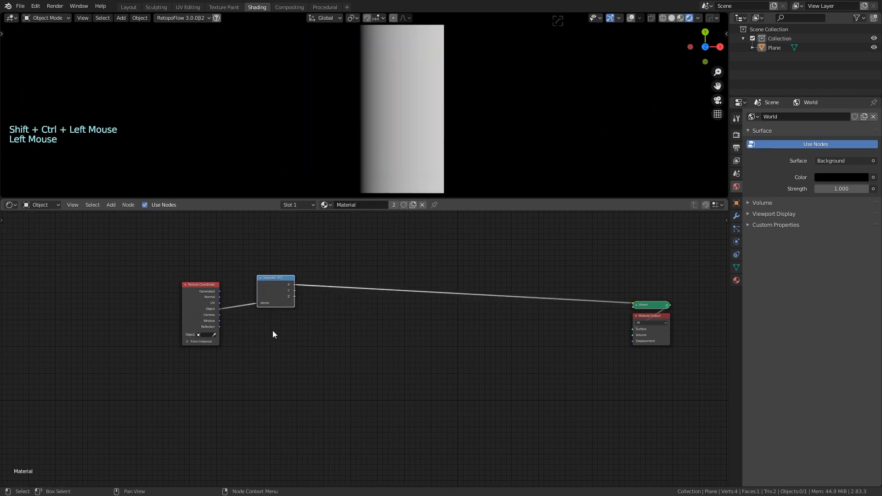
pyautogui.moveTo(197, 283); pyautogui.dragTo(189, 295)
pyautogui.moveTo(274, 279); pyautogui.dragTo(267, 298)
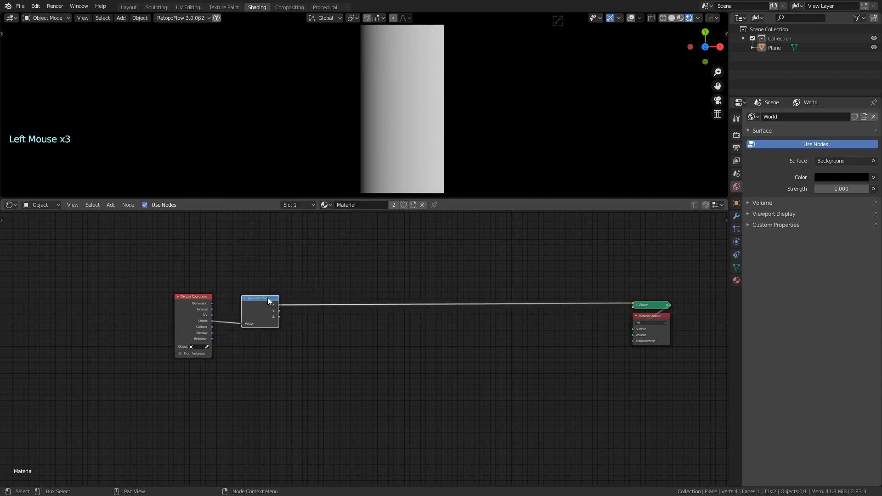
# Add a Math node by searching 'math' and insert it into the X-to-Viewer link
pyautogui.hotkey('shift', 'a')
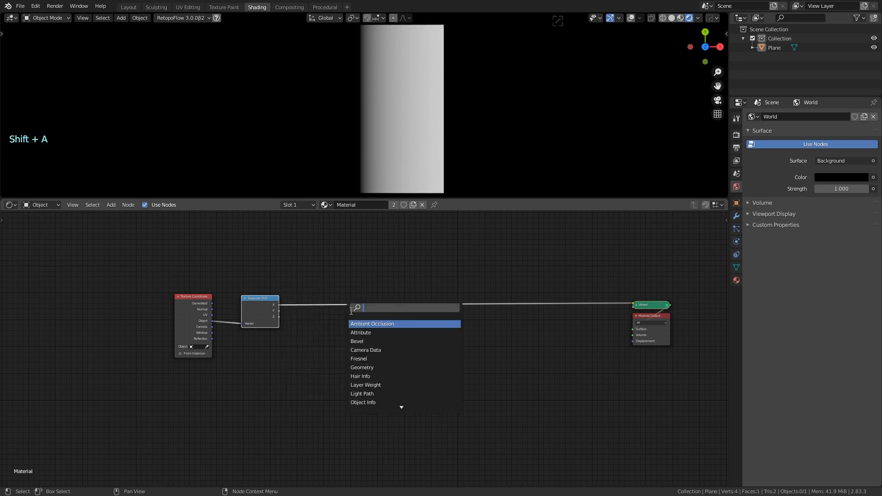
pyautogui.write('copa')
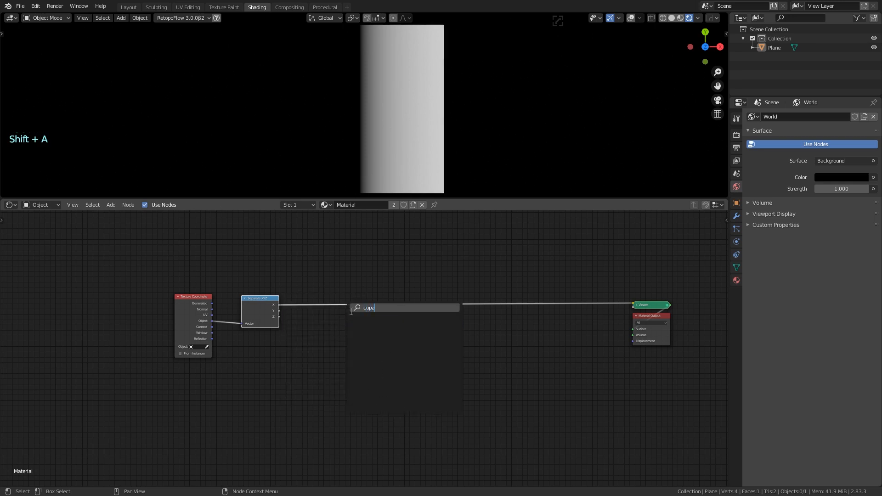
pyautogui.press('BackSpace')
pyautogui.press('BackSpace')
pyautogui.press('BackSpace')
pyautogui.press('BackSpace')
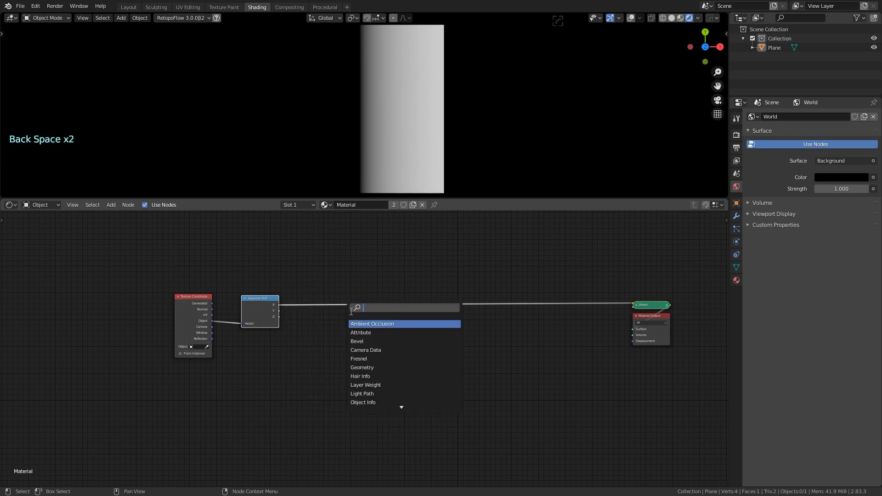
pyautogui.write('math')
pyautogui.click(358, 324)
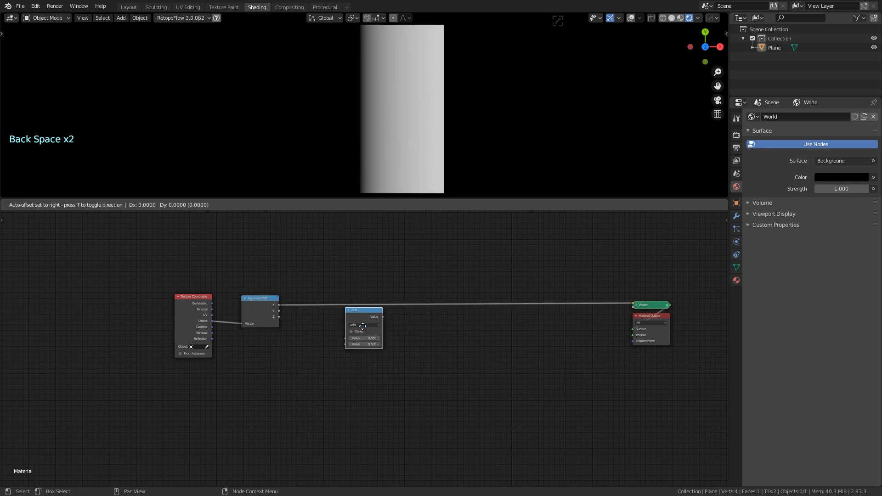
pyautogui.click(330, 291)
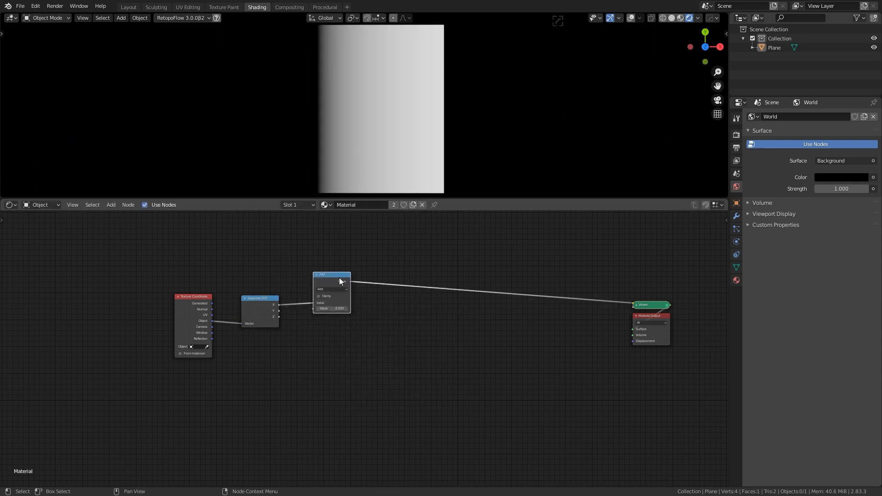
pyautogui.click(343, 289)
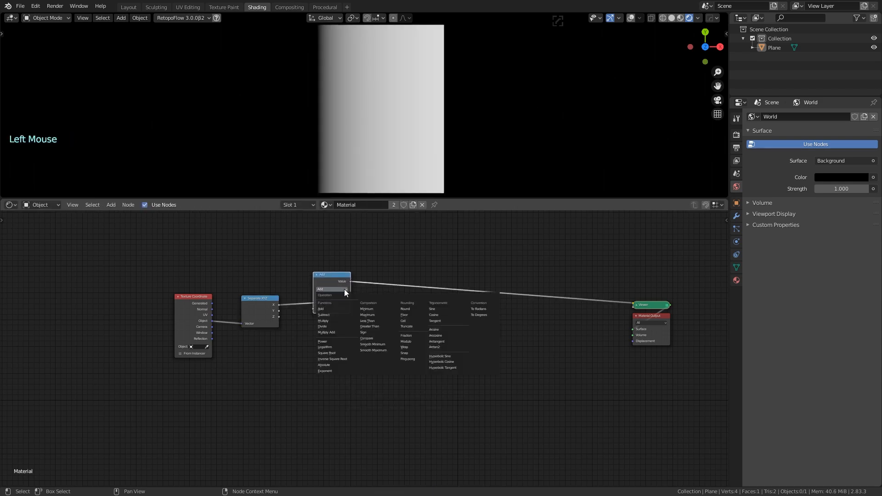
pyautogui.scroll(6, 278, 262)
pyautogui.moveTo(385, 300); pyautogui.dragTo(424, 330, button='middle')
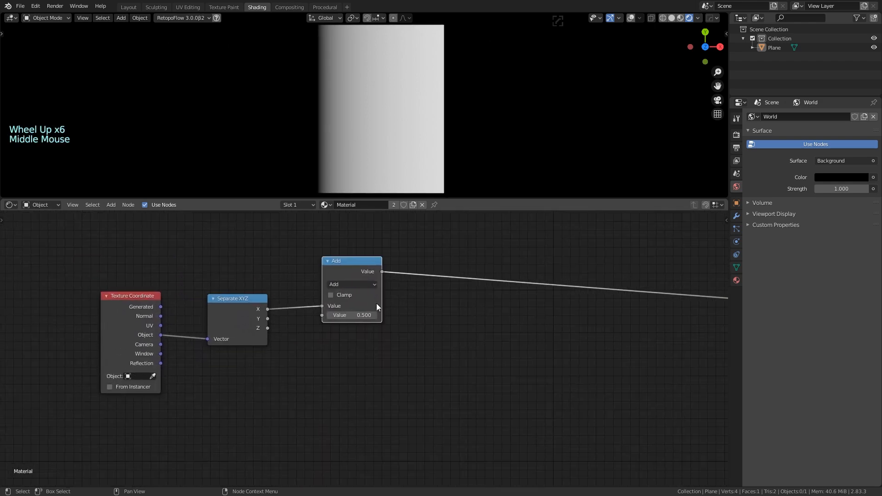
# Switch the Math node to Compare with Value 0 and Epsilon 0.002
pyautogui.click(353, 284)
pyautogui.click(425, 367)
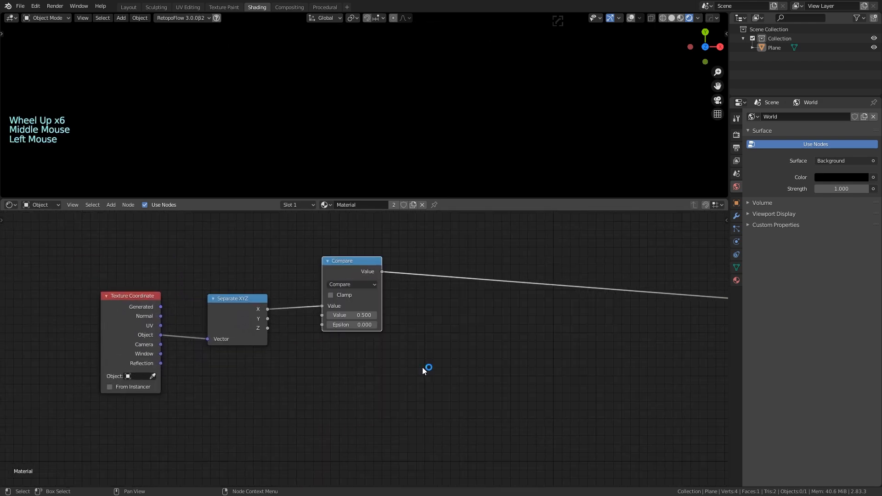
pyautogui.click(334, 316)
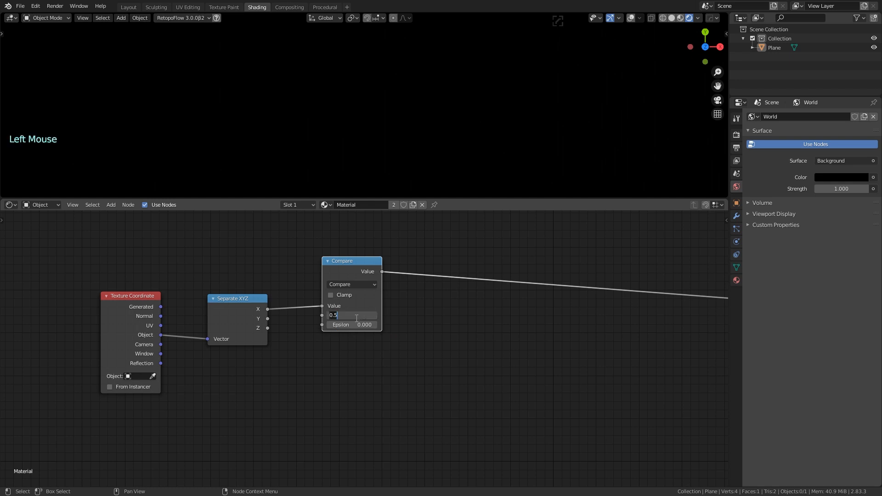
pyautogui.doubleClick(364, 325)
pyautogui.press('Return')
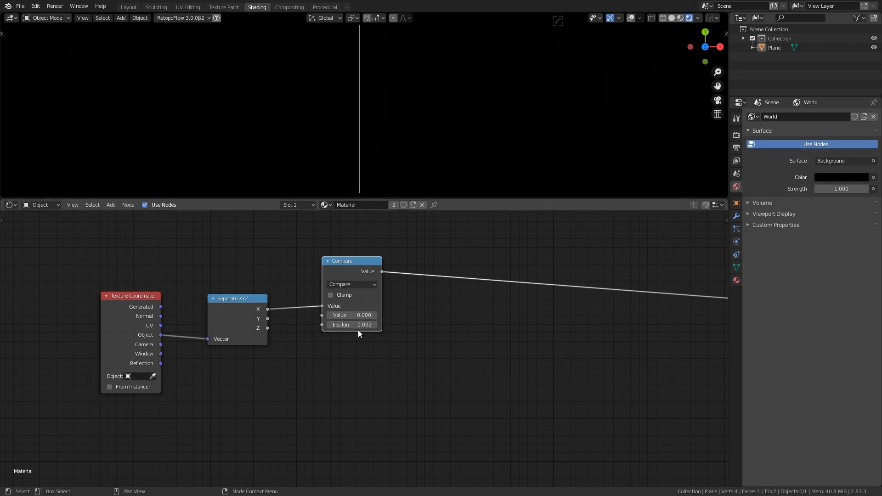
pyautogui.scroll(-3, 396, 125)
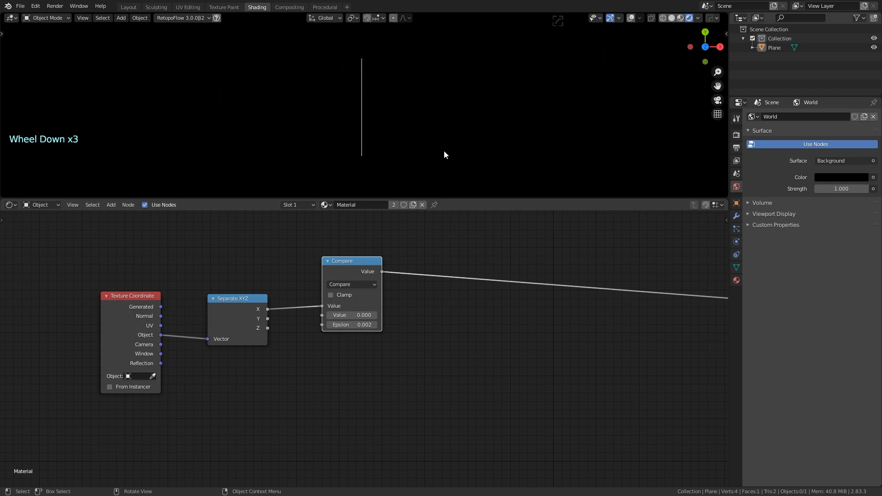
# Turn on Bloom in Render Properties, keeping viewport samples at 16
pyautogui.press('space')
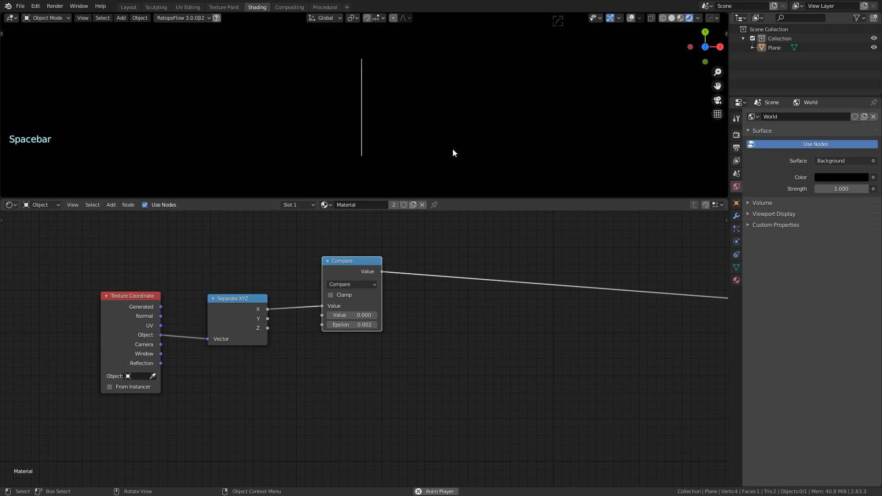
pyautogui.press('space')
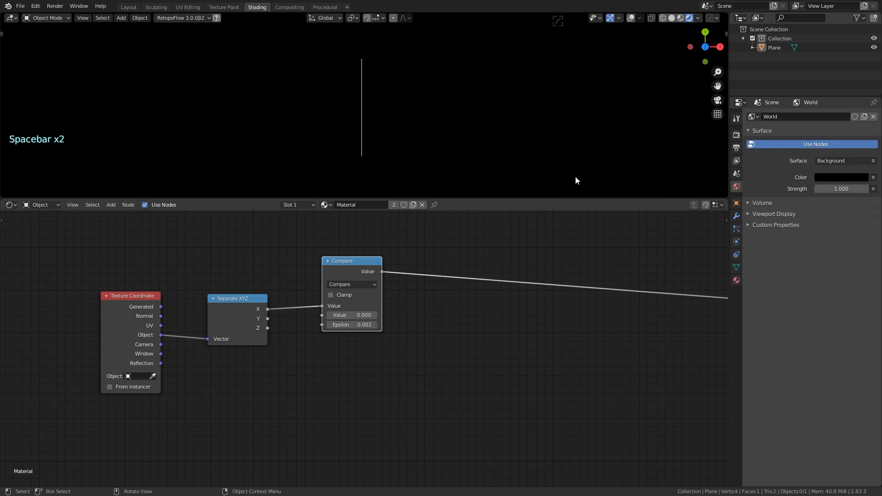
pyautogui.click(736, 135)
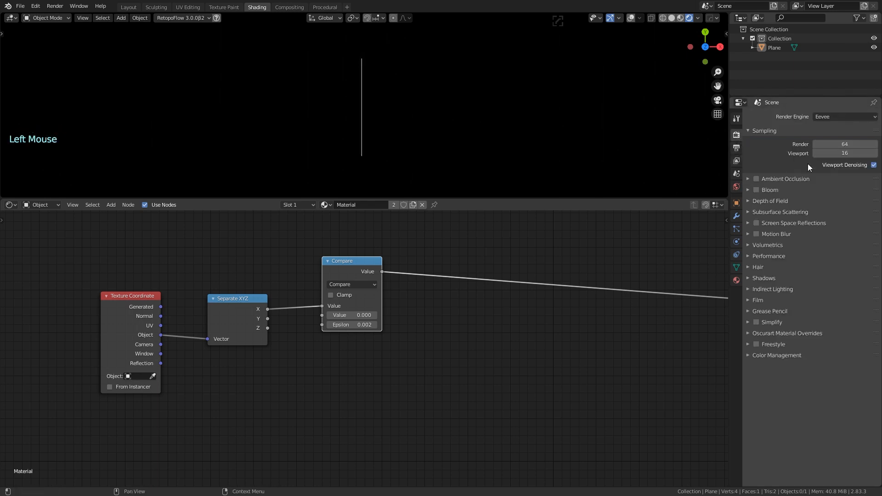
pyautogui.click(849, 154)
pyautogui.press('Return')
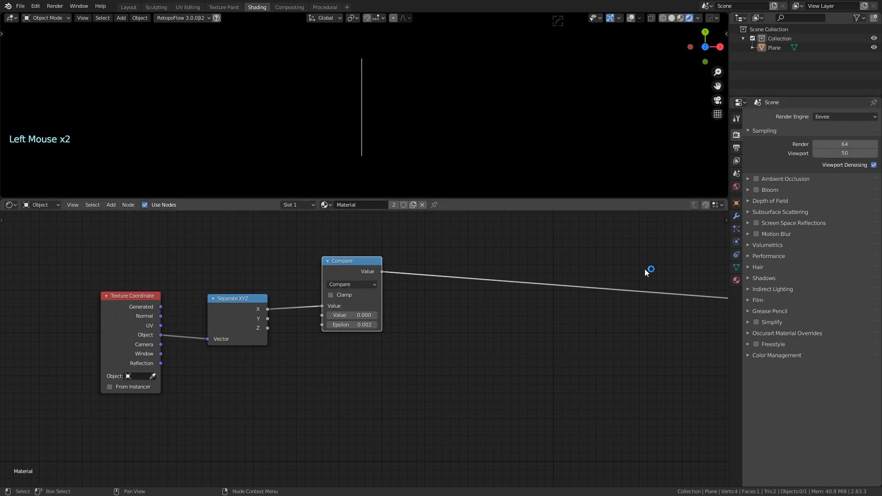
pyautogui.hotkey('ctrl', 'z')
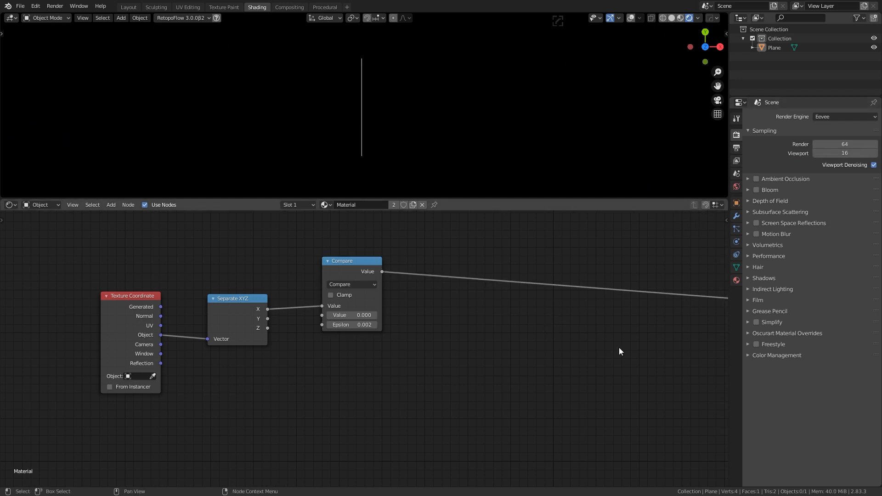
pyautogui.click(757, 189)
# Shift the Compare, Texture Coordinate and Separate XYZ nodes to the left
pyautogui.moveTo(359, 261); pyautogui.dragTo(339, 264)
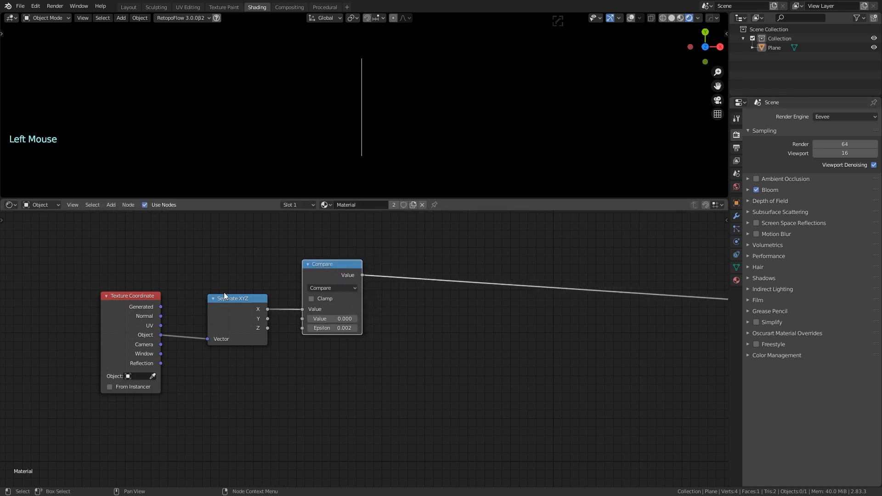
pyautogui.moveTo(127, 298); pyautogui.dragTo(98, 298)
pyautogui.moveTo(225, 299); pyautogui.dragTo(180, 294)
# Duplicate the Compare node below the original and feed it the Y output of Separate XYZ
pyautogui.click(331, 264)
pyautogui.moveTo(331, 264); pyautogui.dragTo(320, 258)
pyautogui.hotkey('shift', 'd')
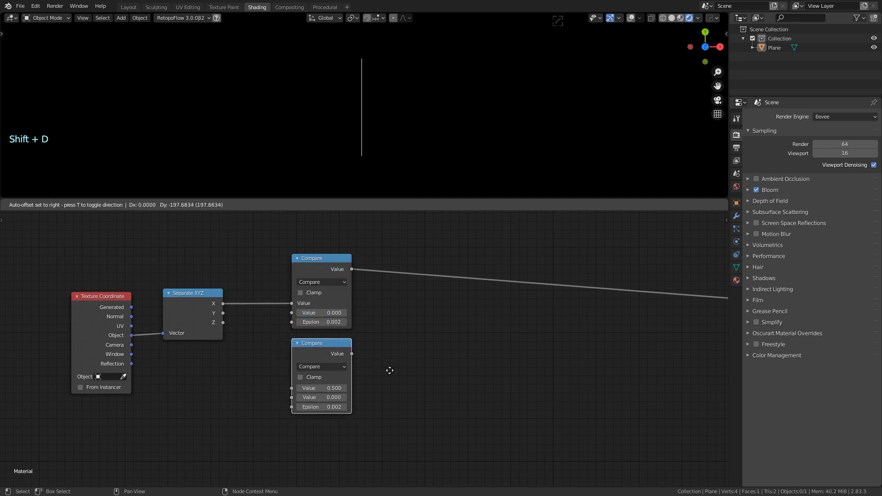
pyautogui.click(389, 371)
pyautogui.moveTo(223, 316); pyautogui.dragTo(289, 388)
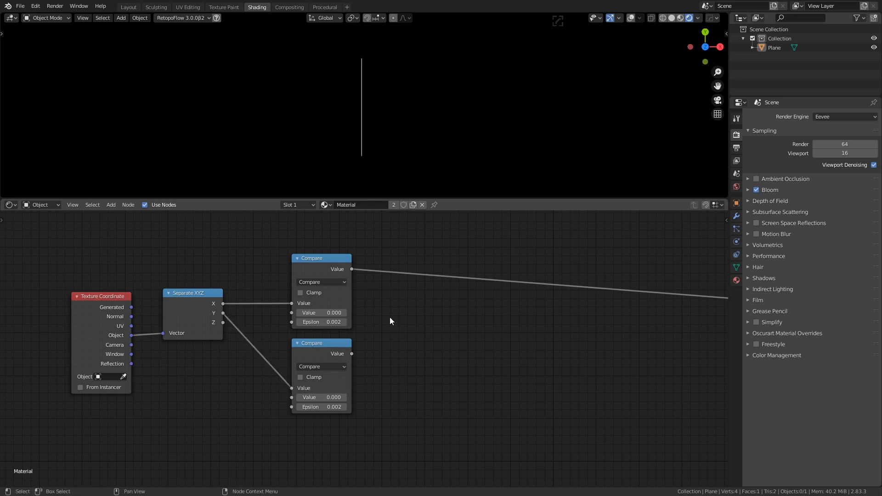
# Duplicate a Compare node into a clamped Add, link both Compare results, and preview it
pyautogui.hotkey('shift', 'a')
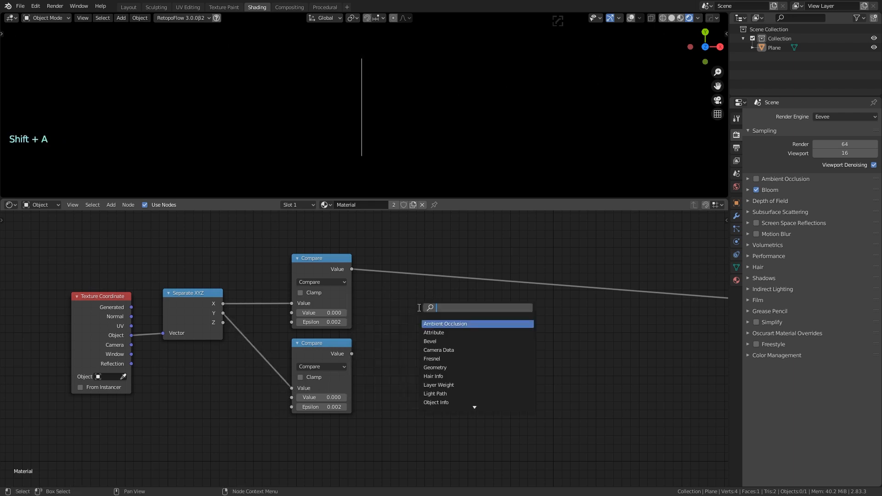
pyautogui.click(323, 258)
pyautogui.hotkey('shift', 'd')
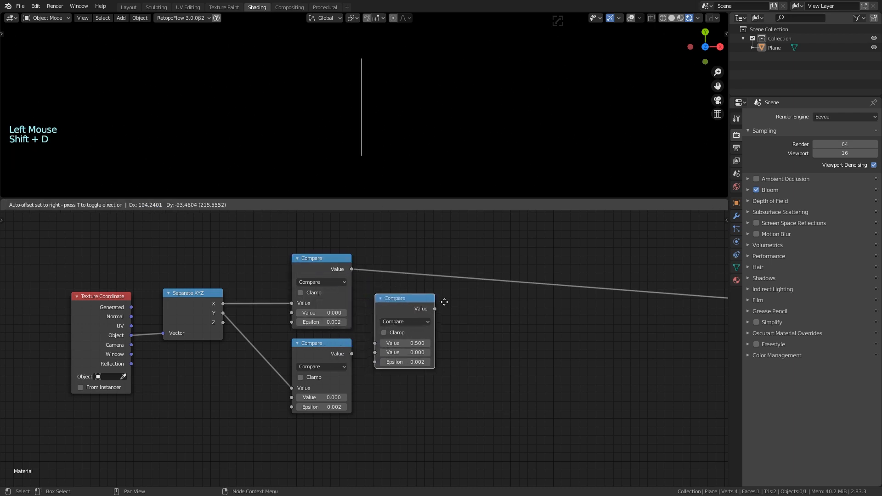
pyautogui.click(444, 301)
pyautogui.click(424, 321)
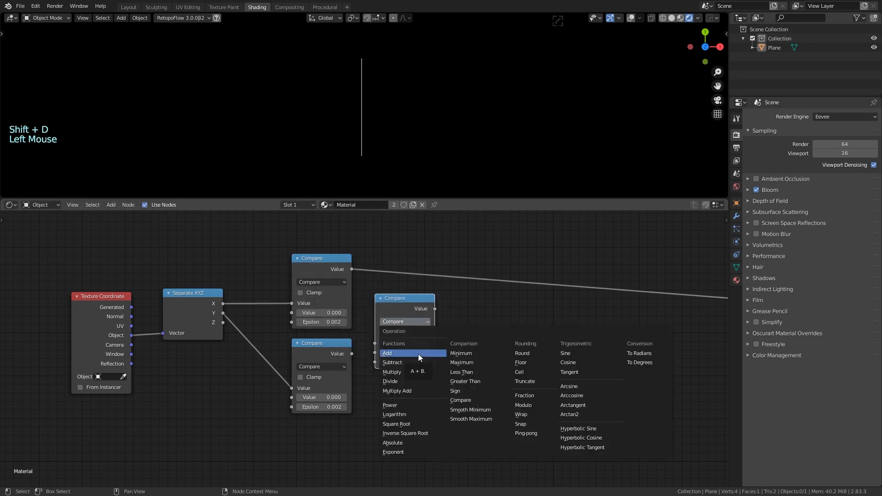
pyautogui.click(419, 354)
pyautogui.click(392, 335)
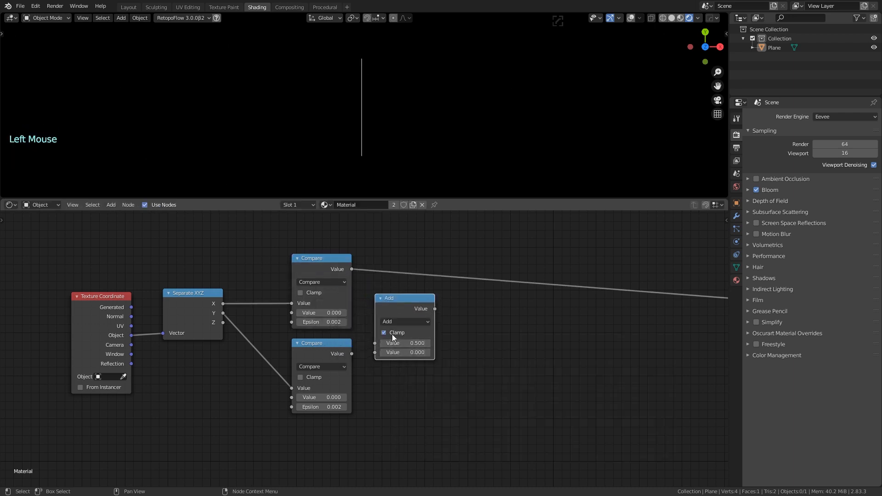
pyautogui.moveTo(401, 297); pyautogui.dragTo(414, 291)
pyautogui.moveTo(350, 269); pyautogui.dragTo(390, 348)
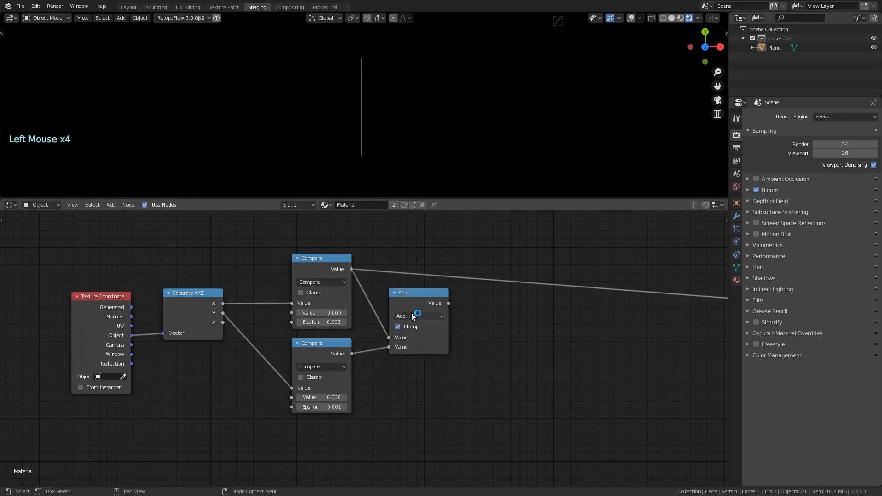
pyautogui.keyDown('ctrl'); pyautogui.keyDown('shift'); pyautogui.click(410, 299); pyautogui.keyUp('shift'); pyautogui.keyUp('ctrl')
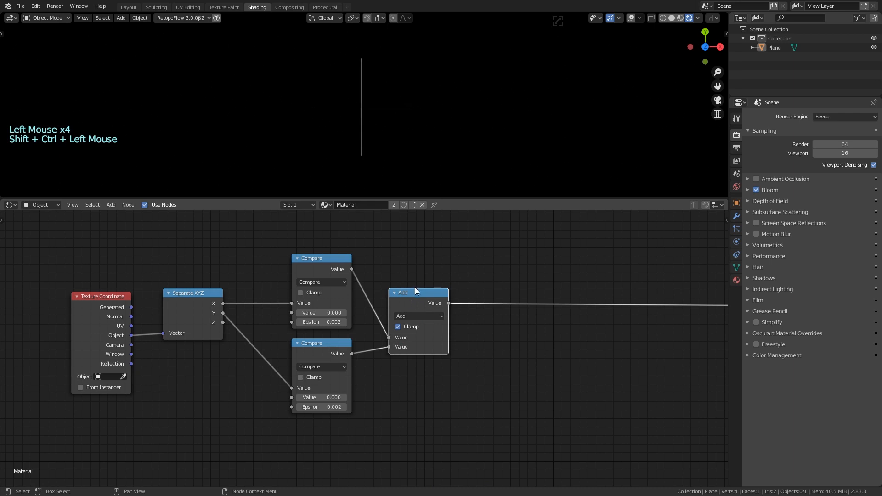
# Arrange the five crosshair nodes and wrap them in a Frame with Ctrl+J
pyautogui.moveTo(412, 294); pyautogui.dragTo(400, 268)
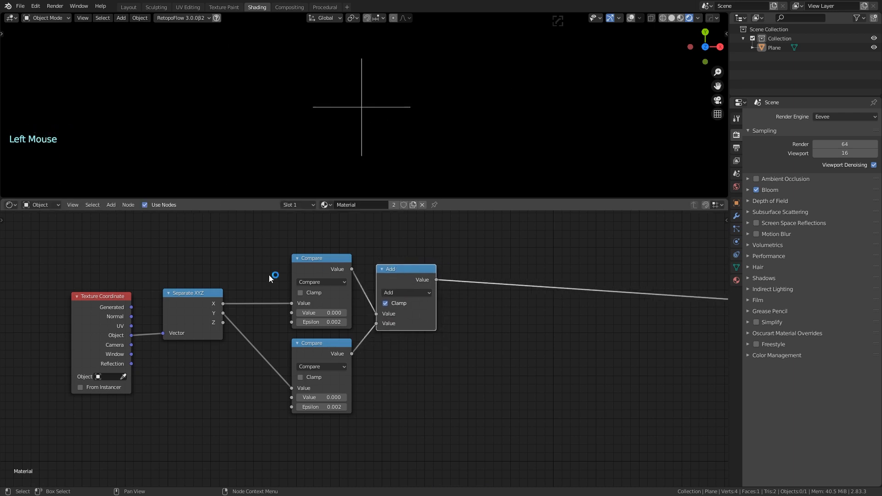
pyautogui.moveTo(192, 297); pyautogui.dragTo(242, 307)
pyautogui.moveTo(392, 276); pyautogui.dragTo(387, 291)
pyautogui.moveTo(119, 299); pyautogui.dragTo(189, 305)
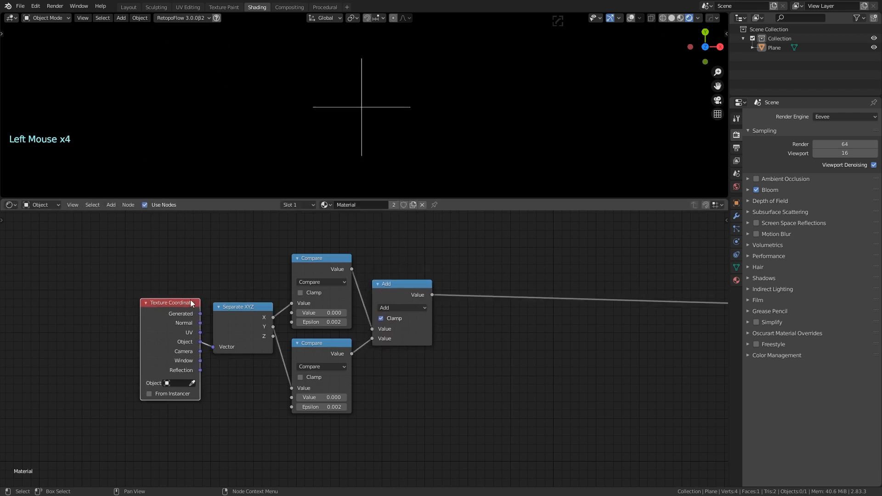
pyautogui.moveTo(107, 235); pyautogui.dragTo(483, 445)
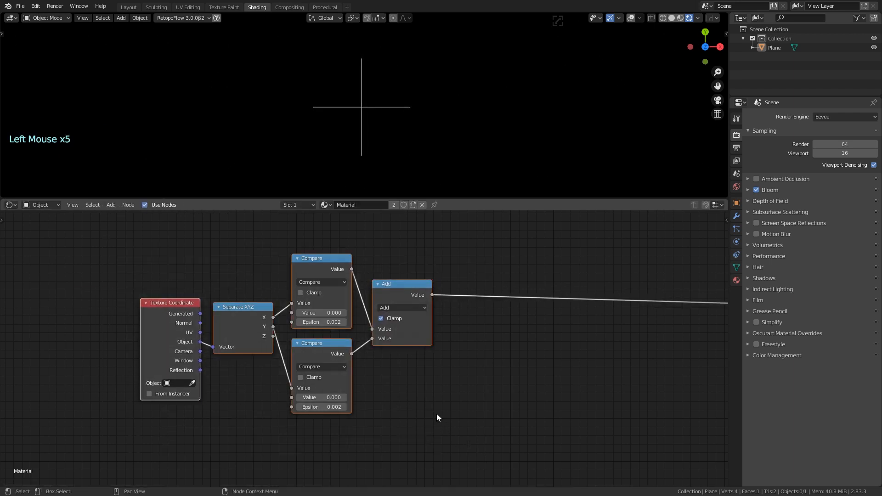
pyautogui.hotkey('ctrl', 'j')
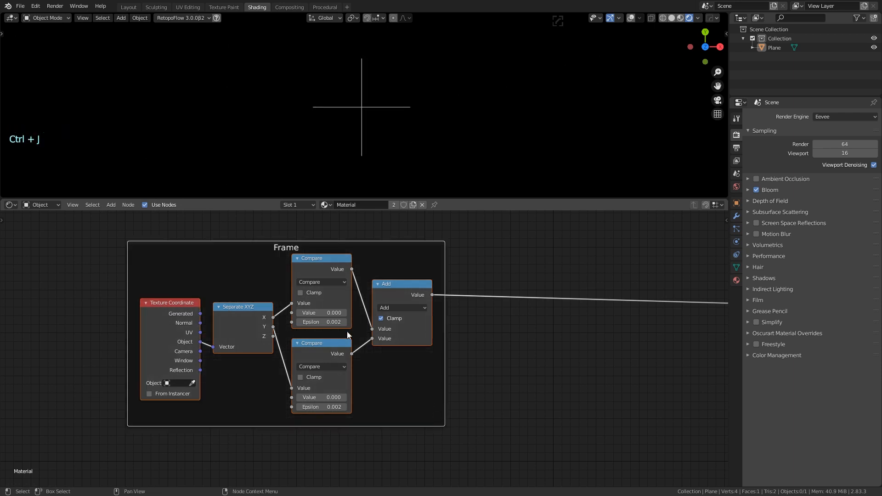
# Rename the frame's label to 'cross'
pyautogui.rightClick(288, 249)
pyautogui.click(266, 252)
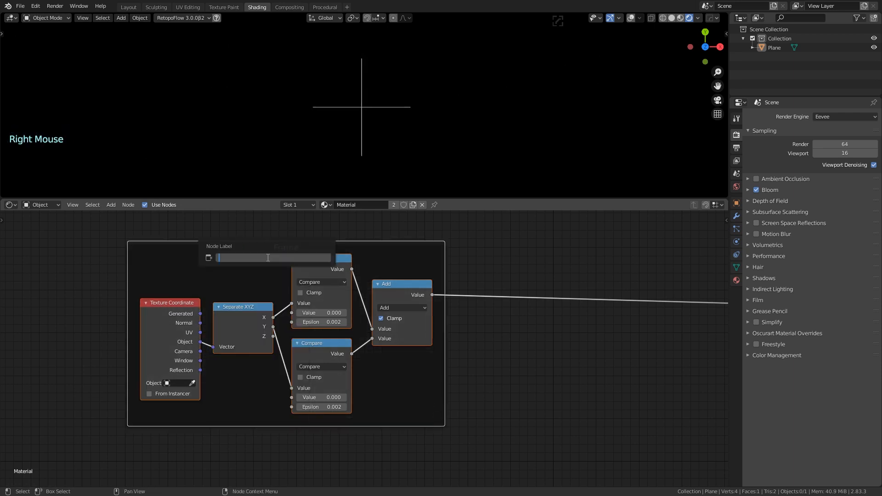
pyautogui.press('shift')
pyautogui.write('cross')
pyautogui.press('Return')
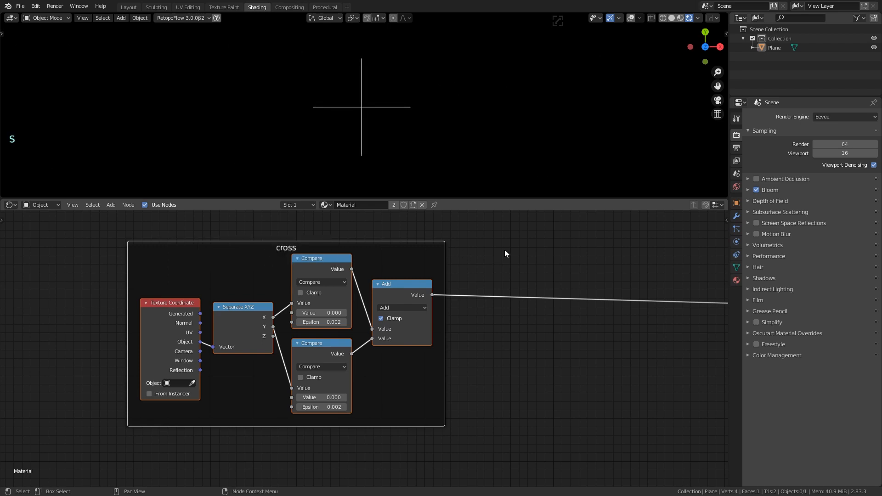
# Move the cross frame up and pan the view to open space below it
pyautogui.click(491, 260)
pyautogui.scroll(-8, 460, 276)
pyautogui.click(399, 305)
pyautogui.scroll(-5, 426, 264)
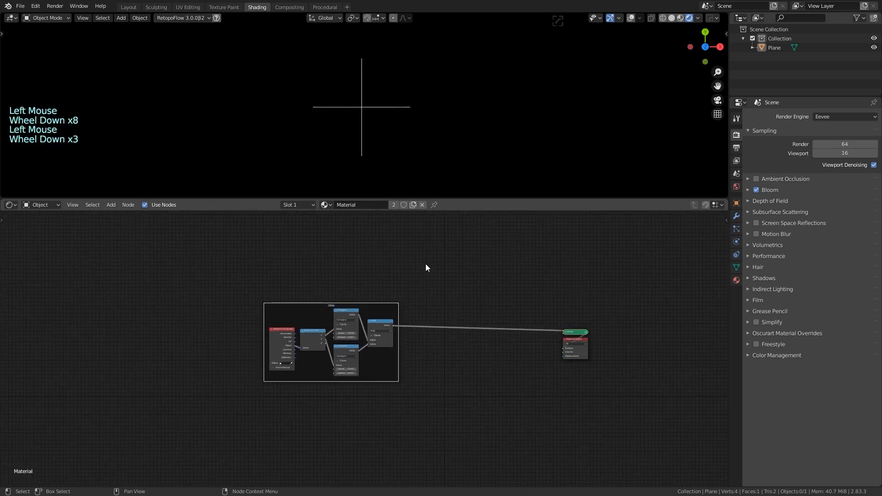
pyautogui.moveTo(426, 266); pyautogui.dragTo(432, 320, button='middle')
pyautogui.moveTo(394, 367); pyautogui.dragTo(399, 237)
pyautogui.scroll(7, 359, 333)
pyautogui.click(360, 318)
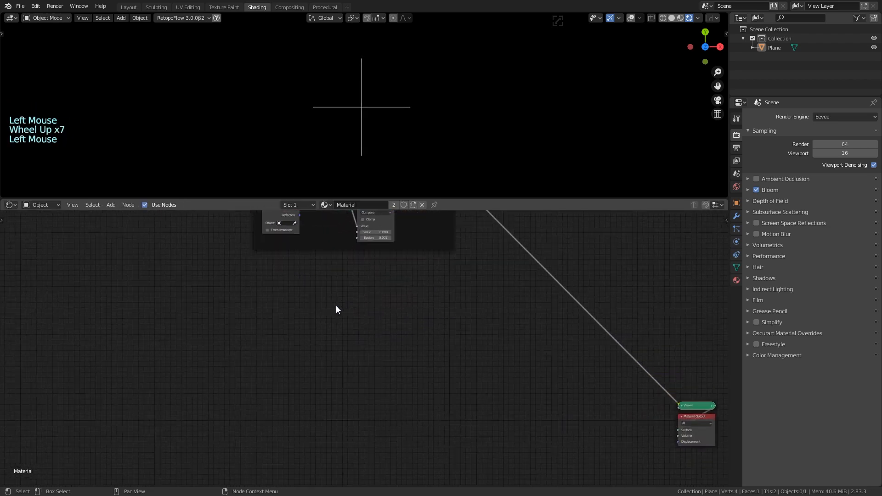
pyautogui.moveTo(337, 307); pyautogui.dragTo(338, 344, button='middle')
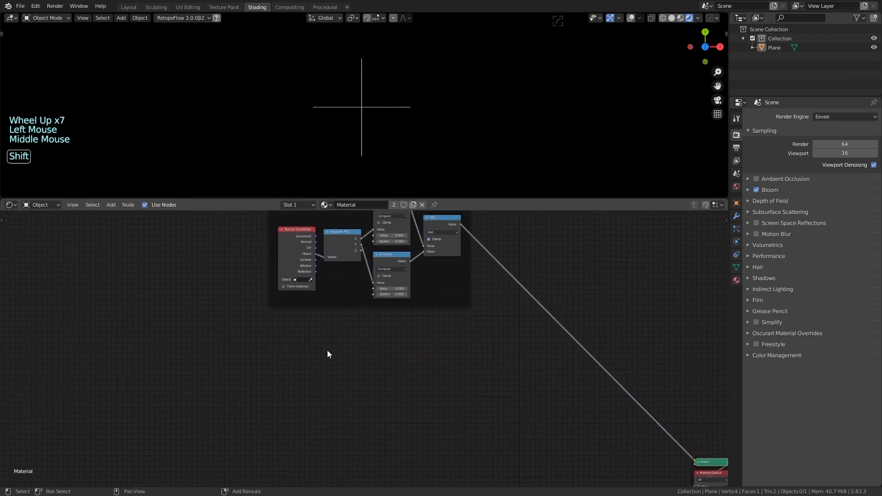
# Add a second Texture Coordinate node below the frame, then delete it again
pyautogui.hotkey('shift', 'a')
pyautogui.write('tex')
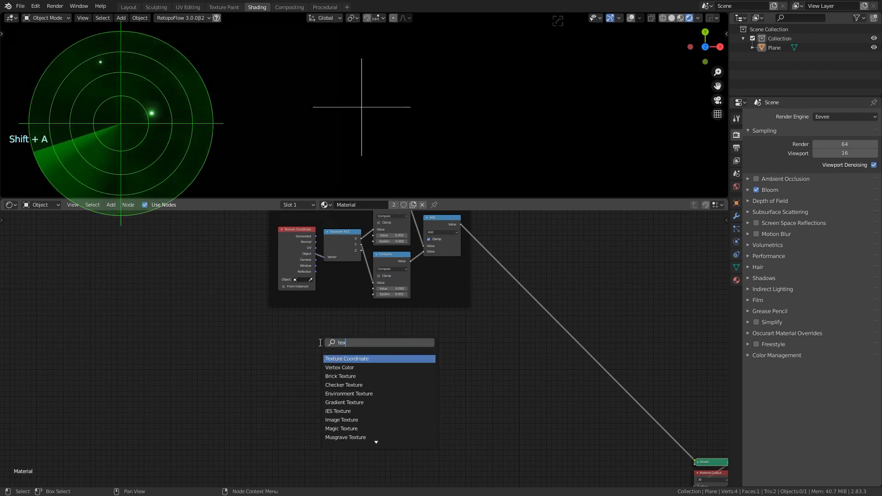
pyautogui.press('Return')
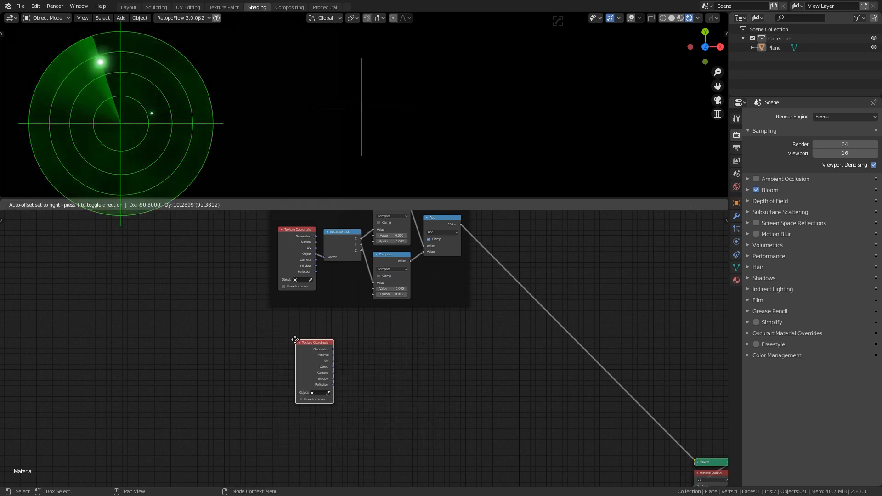
pyautogui.click(278, 332)
pyautogui.scroll(4, 362, 351)
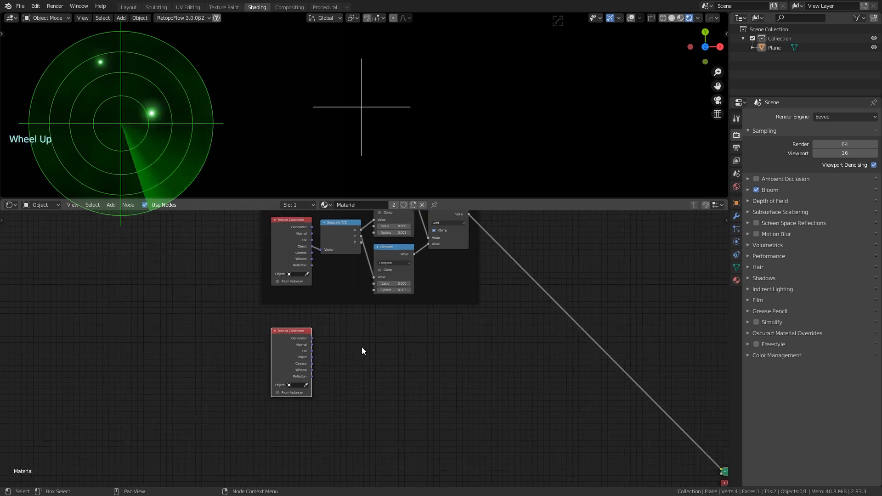
pyautogui.moveTo(374, 351); pyautogui.dragTo(368, 367, button='middle')
pyautogui.scroll(-4, 324, 350)
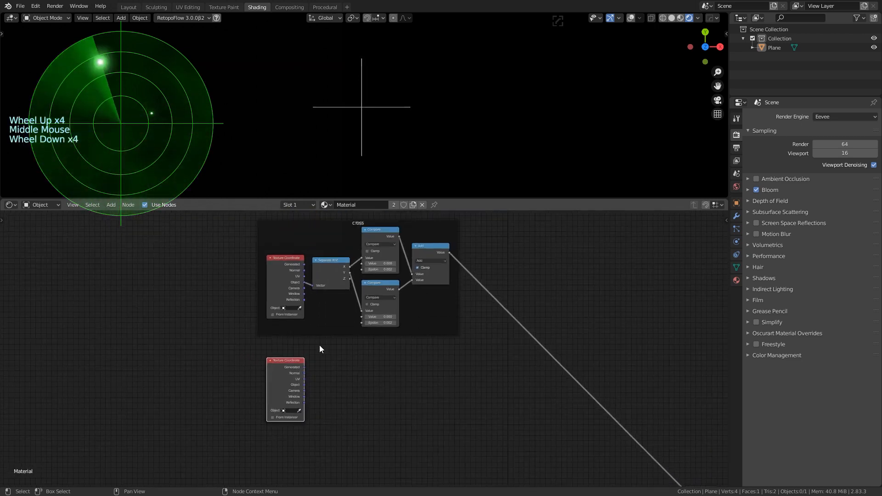
pyautogui.click(285, 258)
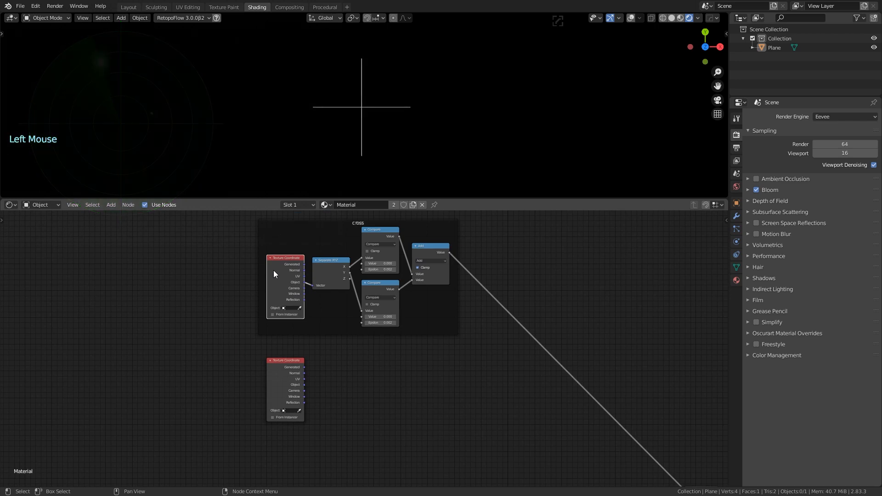
pyautogui.click(281, 364)
pyautogui.press('Delete')
# Detach the framed Texture Coordinate node with Alt+P and drop it below-left of the frame
pyautogui.click(277, 268)
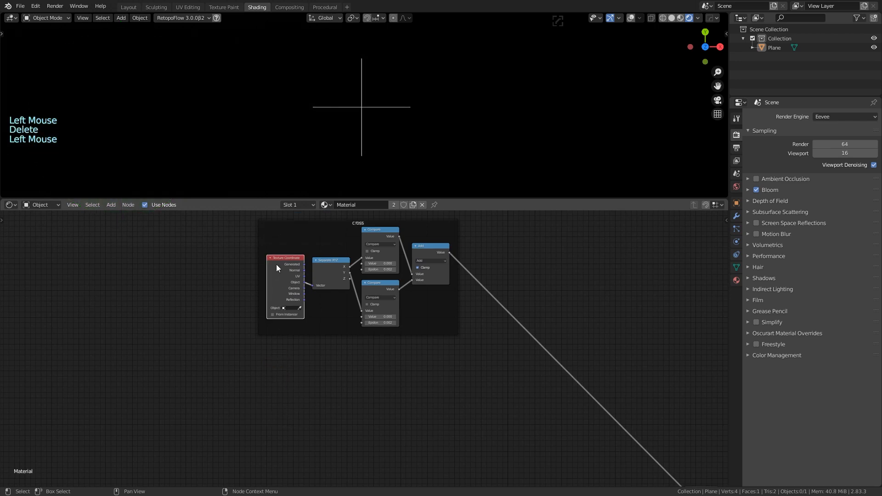
pyautogui.hotkey('ctrl', 'p')
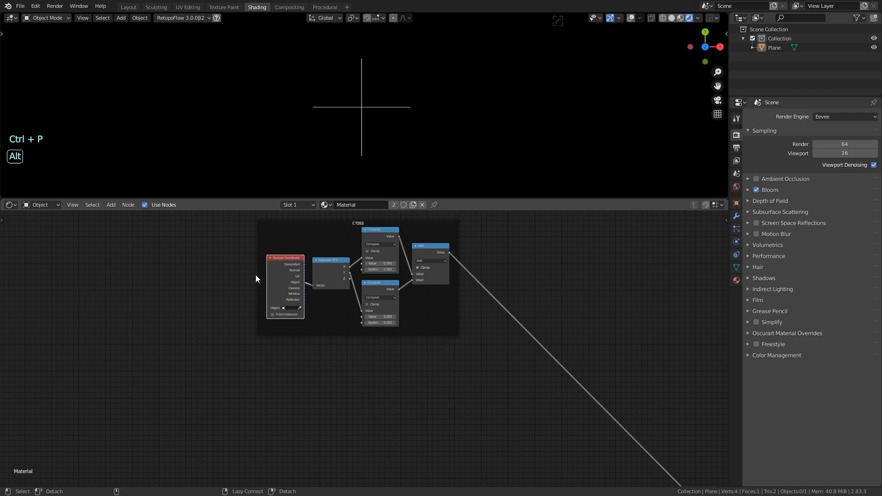
pyautogui.hotkey('alt', 'p')
pyautogui.press('g')
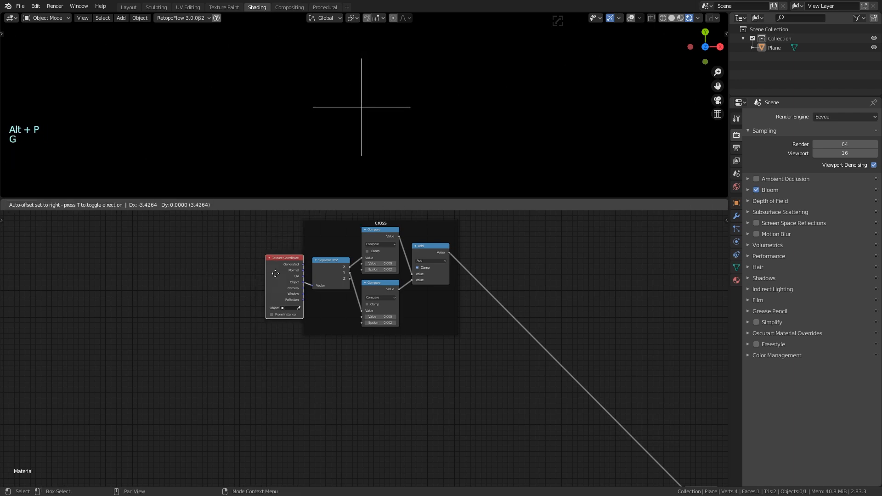
pyautogui.click(188, 375)
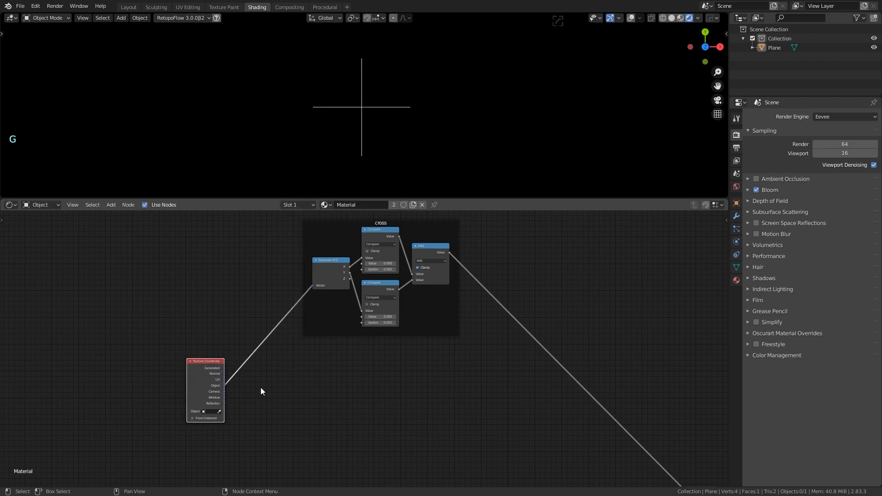
# Reposition the Texture Coordinate node further down-left, clear of the cross frame
pyautogui.scroll(5, 330, 410)
pyautogui.moveTo(329, 410); pyautogui.dragTo(323, 384, button='middle')
pyautogui.scroll(-4, 312, 363)
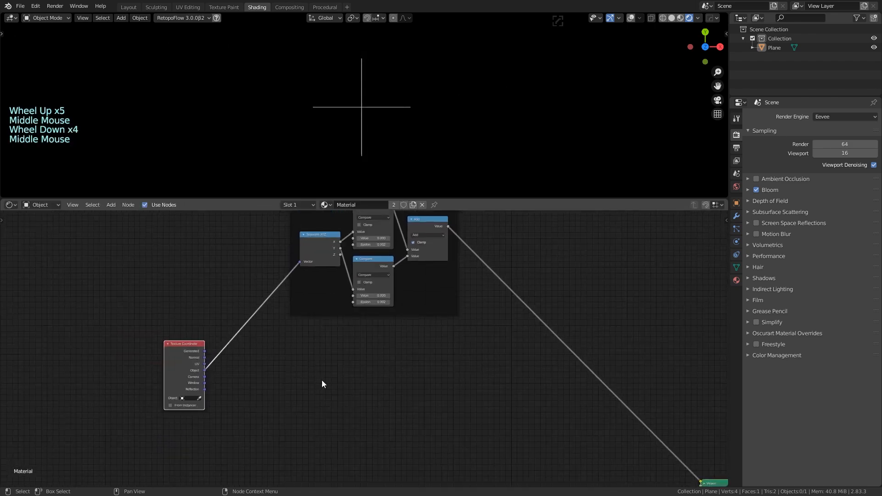
pyautogui.moveTo(200, 346); pyautogui.dragTo(109, 375)
pyautogui.moveTo(231, 395); pyautogui.dragTo(286, 335, button='middle')
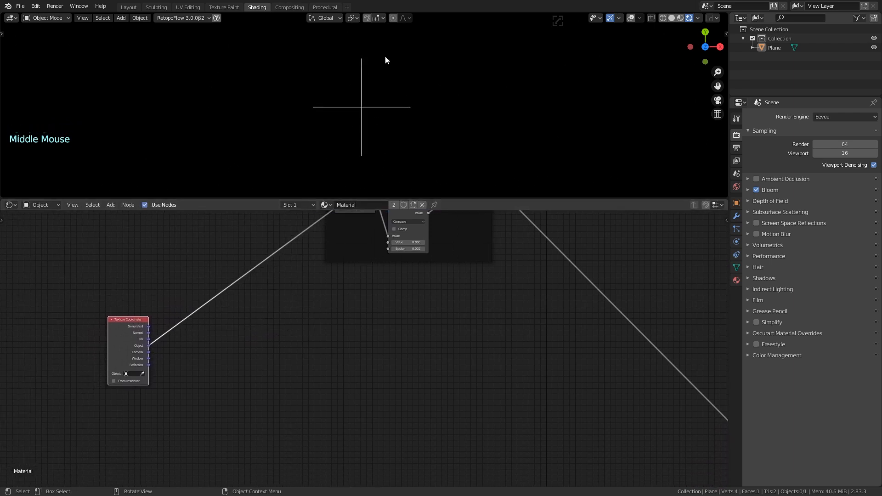
pyautogui.moveTo(351, 296); pyautogui.dragTo(324, 350, button='middle')
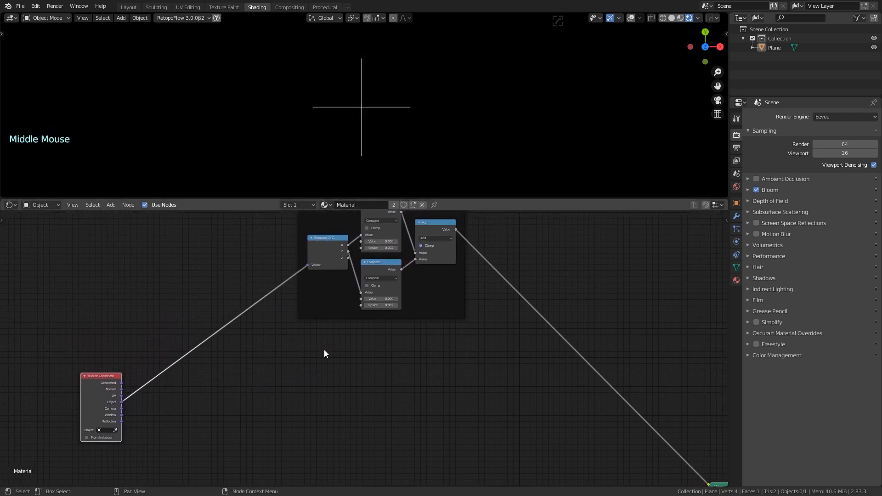
pyautogui.moveTo(276, 381); pyautogui.dragTo(334, 284, button='middle')
pyautogui.moveTo(166, 281); pyautogui.dragTo(163, 297)
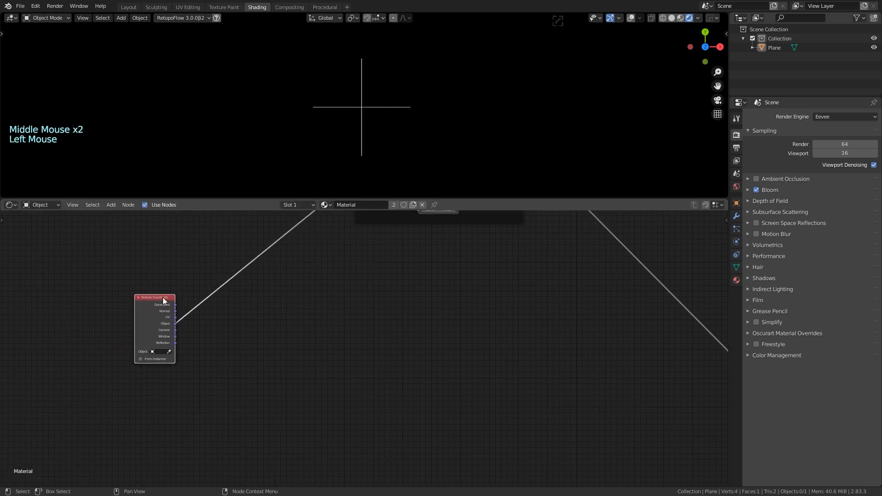
# Add a Vector Math node beside Texture Coordinate by searching 'vec'
pyautogui.moveTo(266, 304); pyautogui.dragTo(310, 297, button='middle')
pyautogui.hotkey('shift', 'a')
pyautogui.click(321, 299)
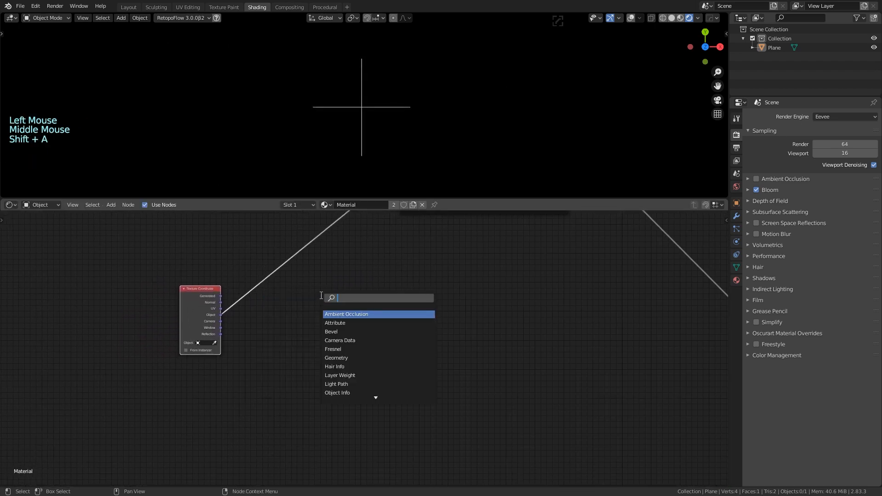
pyautogui.write('vec')
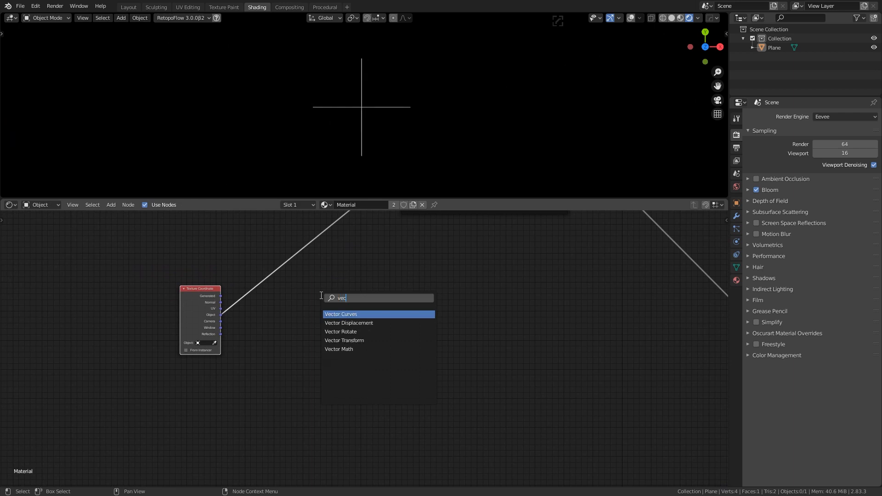
pyautogui.press('Down')
pyautogui.press('Down')
pyautogui.press('Down')
pyautogui.press('Down')
pyautogui.press('Return')
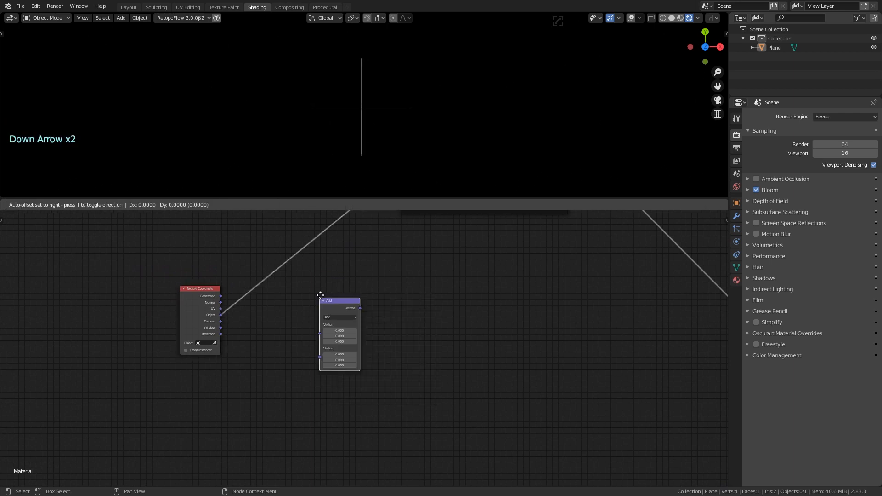
pyautogui.click(294, 300)
# Set the Vector Math node to Distance, feed it Object coordinates, and preview it
pyautogui.scroll(4, 270, 329)
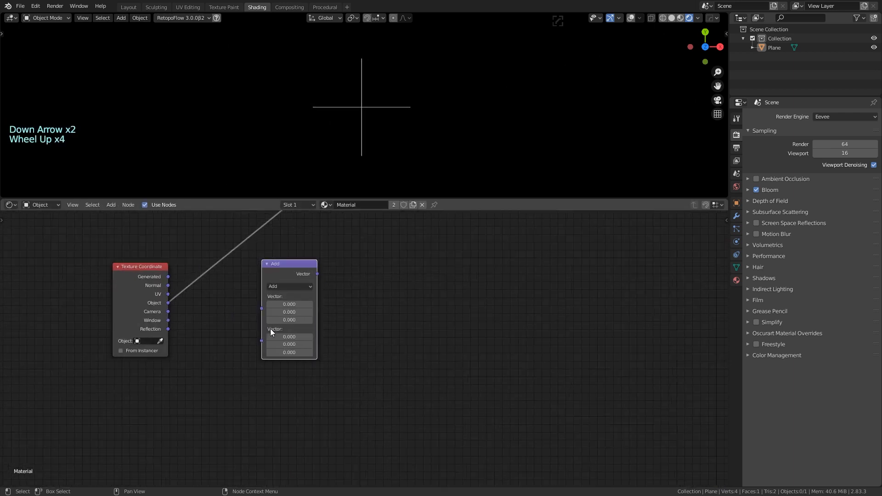
pyautogui.click(301, 287)
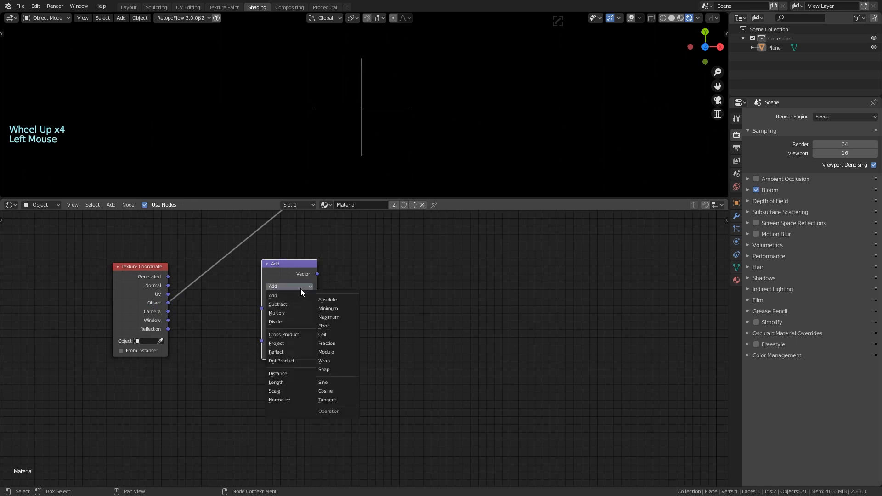
pyautogui.click(296, 373)
pyautogui.moveTo(168, 303); pyautogui.dragTo(261, 308)
pyautogui.moveTo(390, 279); pyautogui.dragTo(332, 299, button='middle')
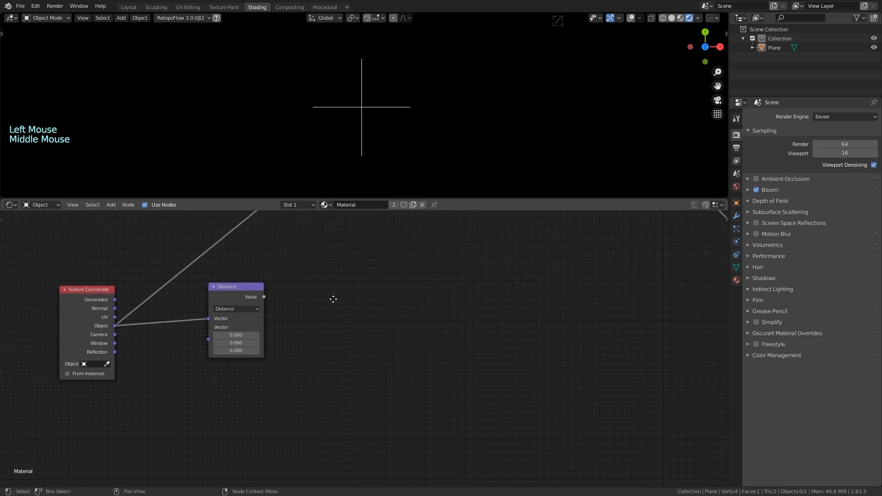
pyautogui.scroll(-4, 322, 300)
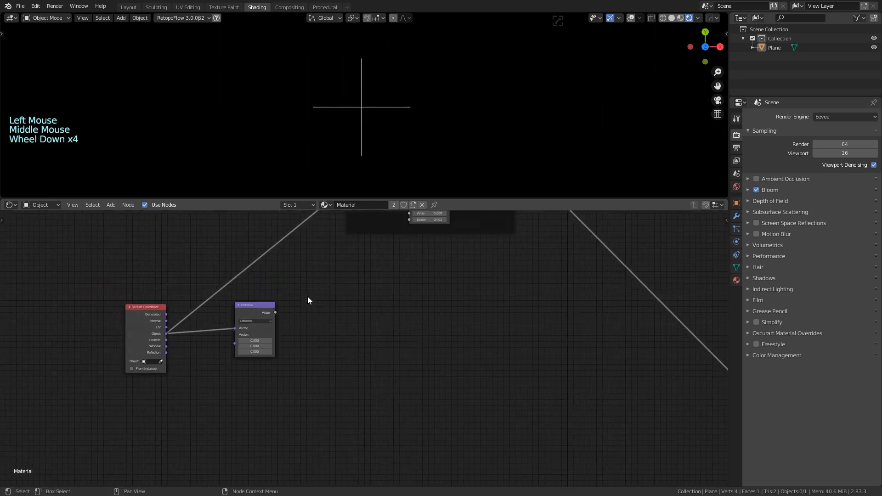
pyautogui.keyDown('ctrl'); pyautogui.keyDown('shift'); pyautogui.click(260, 308); pyautogui.keyUp('shift'); pyautogui.keyUp('ctrl')
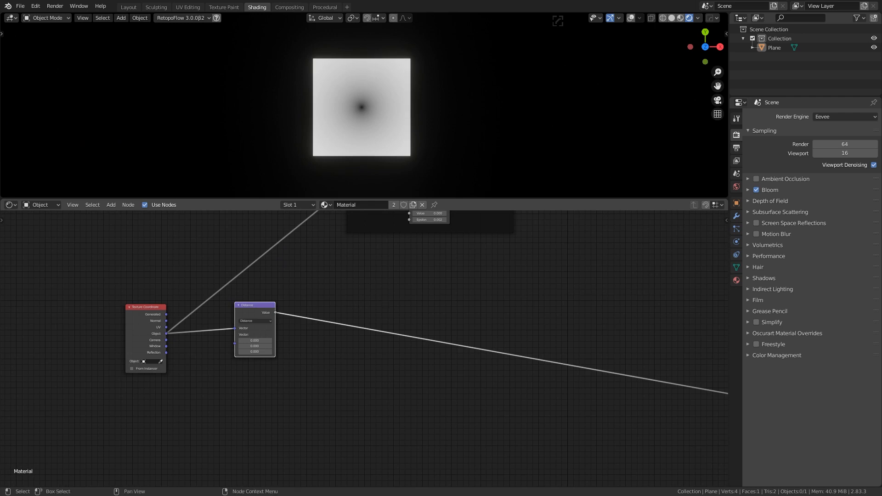
# Insert a Separate XYZ node onto the link coming out of the Distance node
pyautogui.hotkey('shift', 'a')
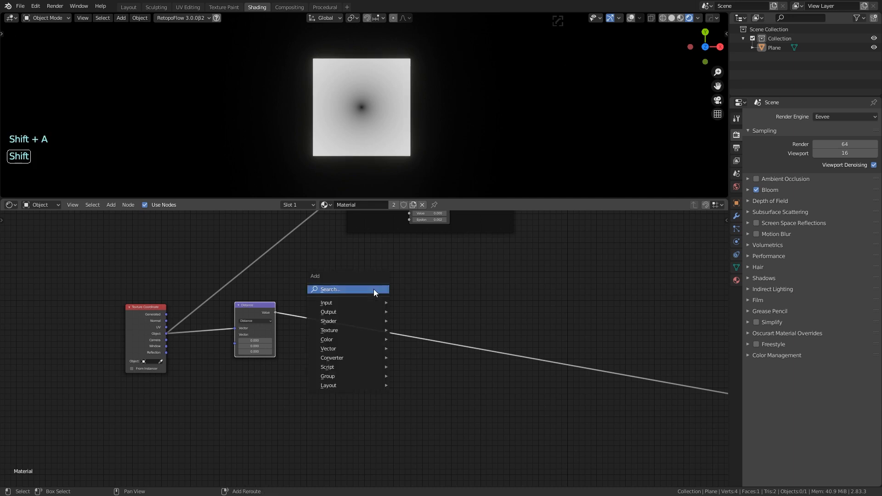
pyautogui.click(374, 290)
pyautogui.write('sepa')
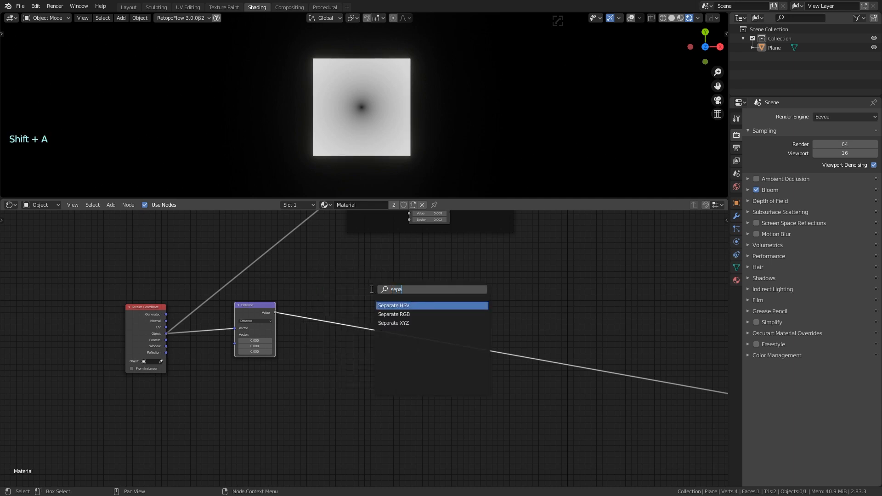
pyautogui.click(406, 323)
pyautogui.click(337, 330)
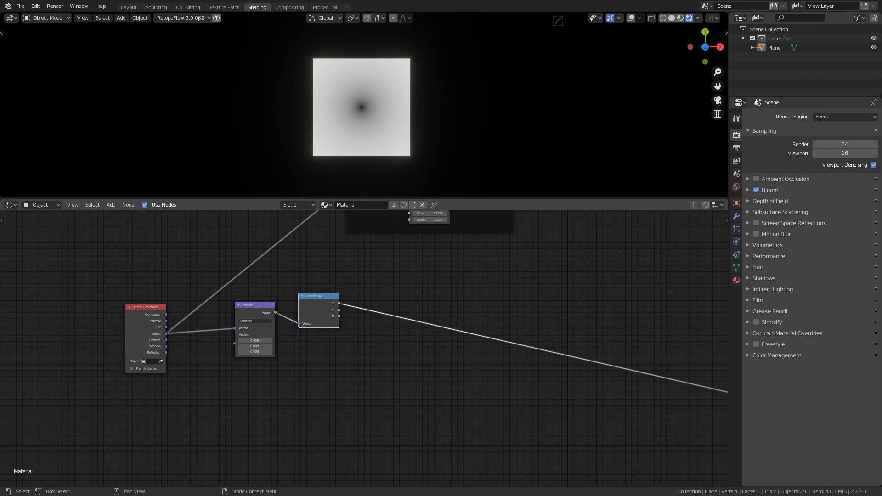
# Add a Math node after Separate XYZ and switch its operation to Compare
pyautogui.hotkey('shift', 'a')
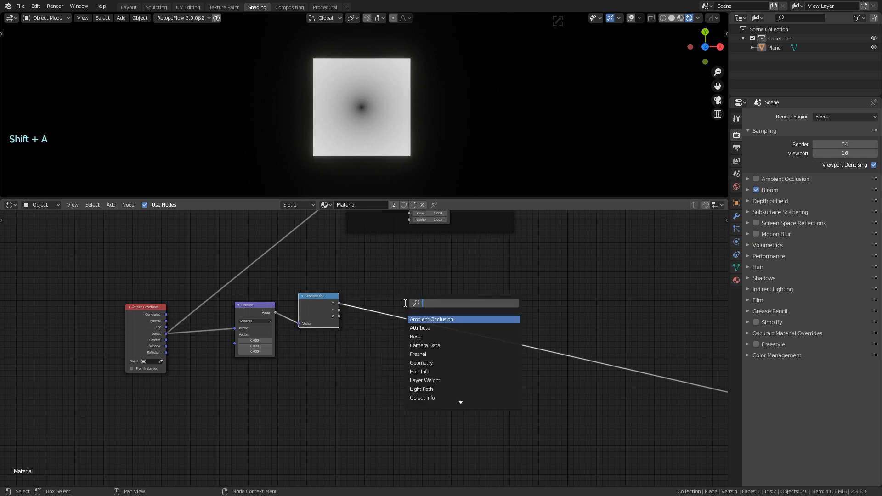
pyautogui.write('compare')
pyautogui.press('BackSpace')
pyautogui.press('BackSpace')
pyautogui.press('BackSpace')
pyautogui.press('BackSpace')
pyautogui.press('BackSpace')
pyautogui.press('BackSpace')
pyautogui.press('BackSpace')
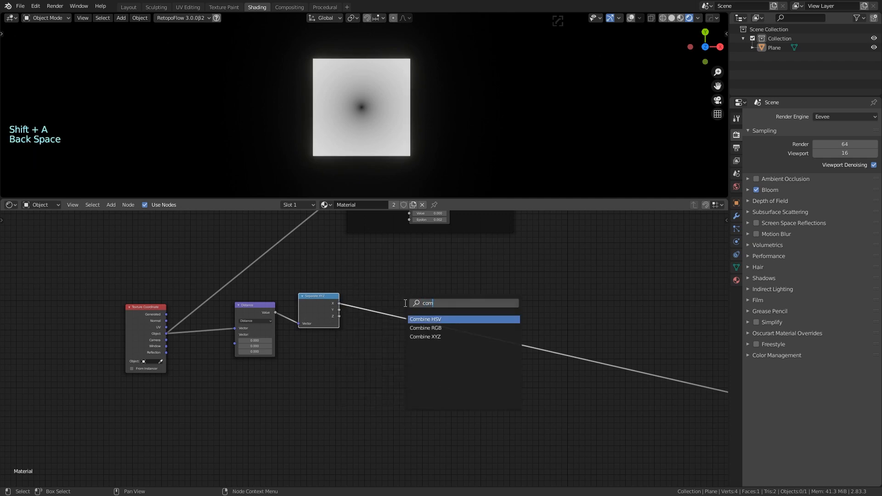
pyautogui.write('math')
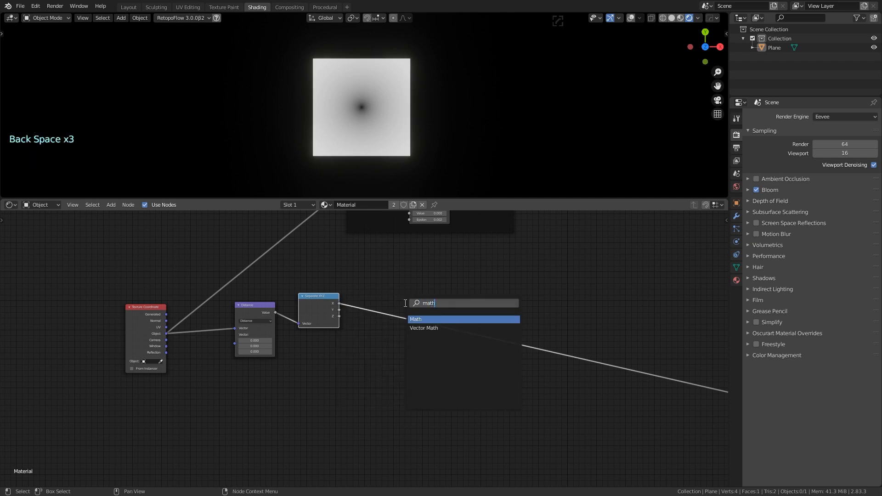
pyautogui.press('Return')
pyautogui.click(368, 285)
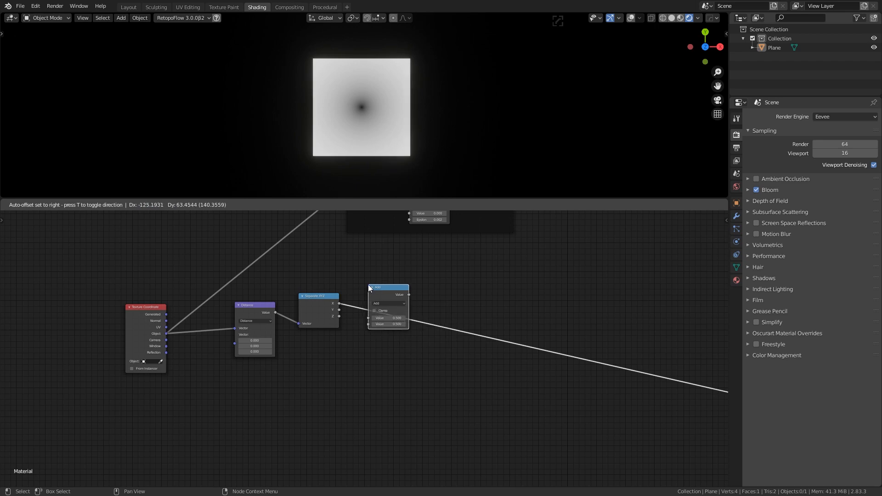
pyautogui.click(393, 304)
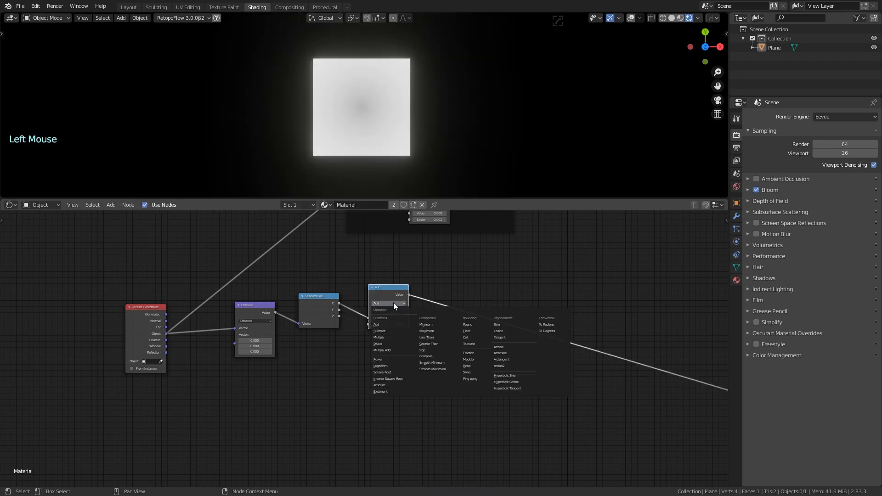
pyautogui.click(344, 363)
pyautogui.scroll(8, 399, 357)
pyautogui.click(404, 263)
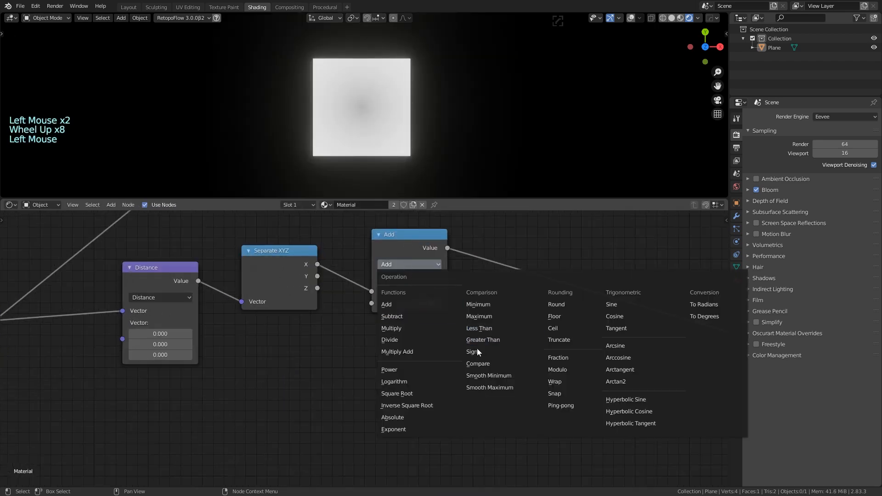
pyautogui.click(481, 362)
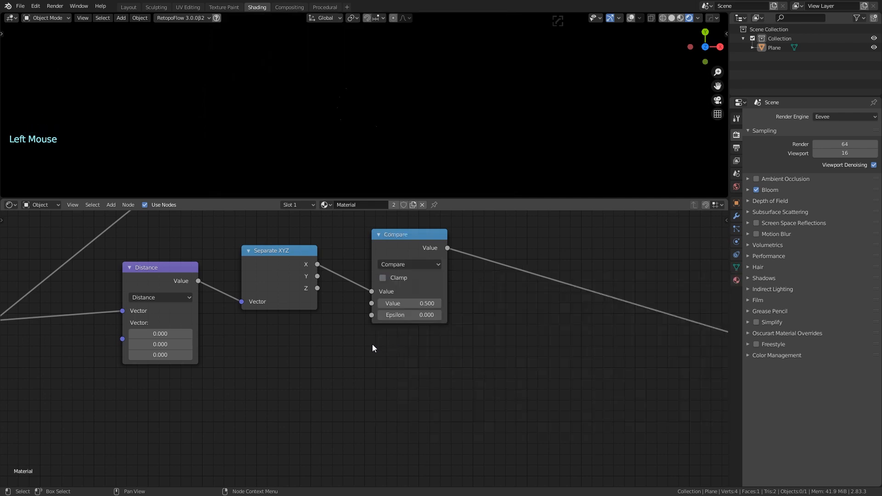
pyautogui.scroll(-4, 373, 344)
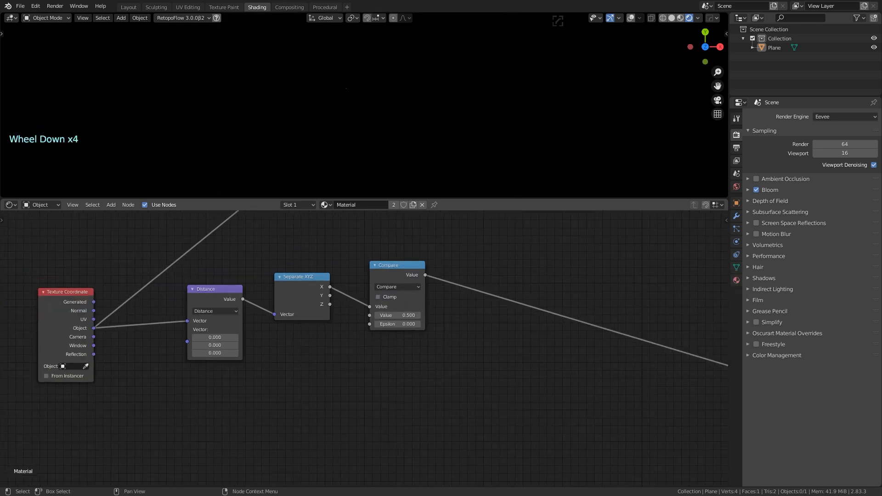
# Set Epsilon to 0.001 on both the ring and crosshair Compare nodes, revealing a thin circle
pyautogui.click(405, 325)
pyautogui.write('0.0')
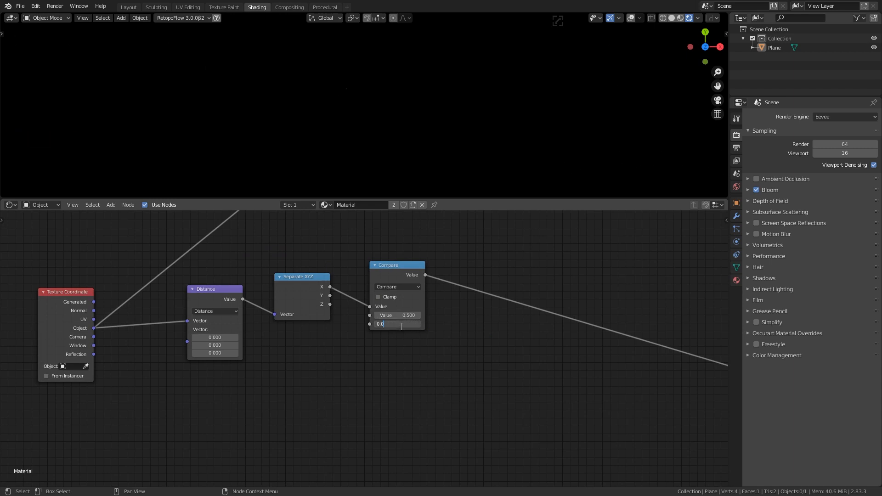
pyautogui.click(449, 269)
pyautogui.moveTo(484, 250); pyautogui.dragTo(493, 358, button='middle')
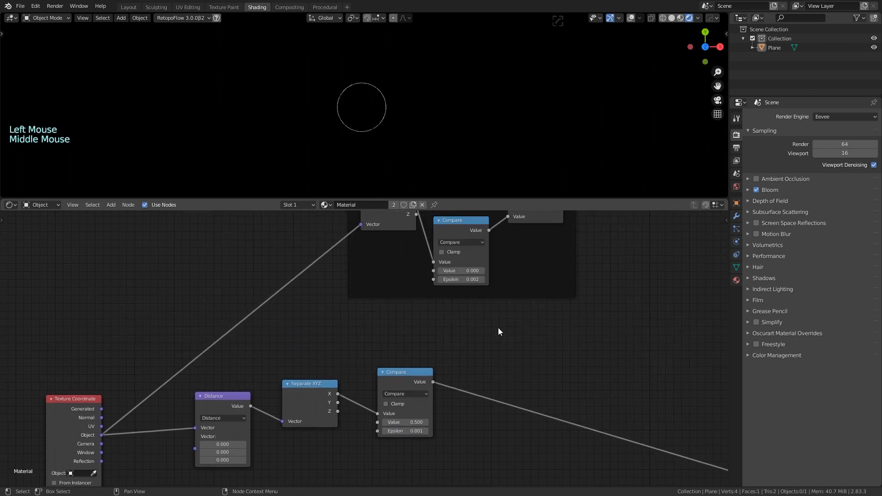
pyautogui.scroll(3, 486, 326)
pyautogui.click(474, 262)
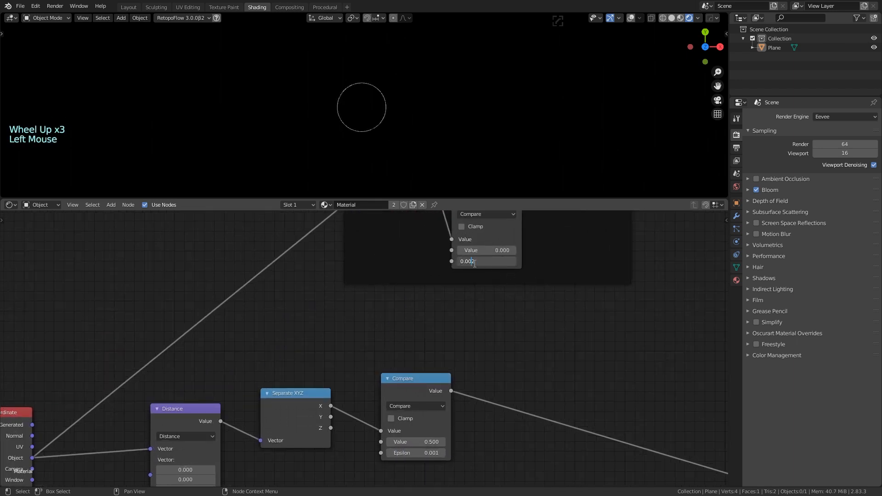
pyautogui.moveTo(474, 264); pyautogui.dragTo(477, 264)
pyautogui.press('Return')
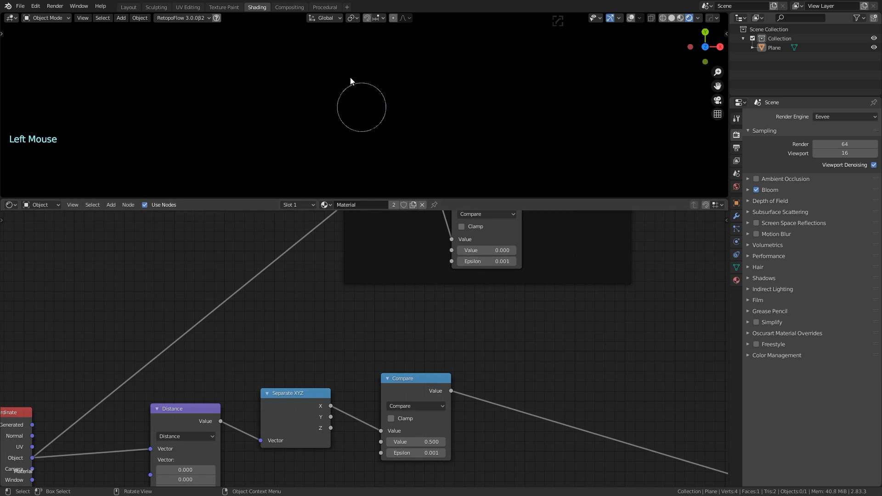
# Raise the viewport sample count to 60, then to 80
pyautogui.click(858, 154)
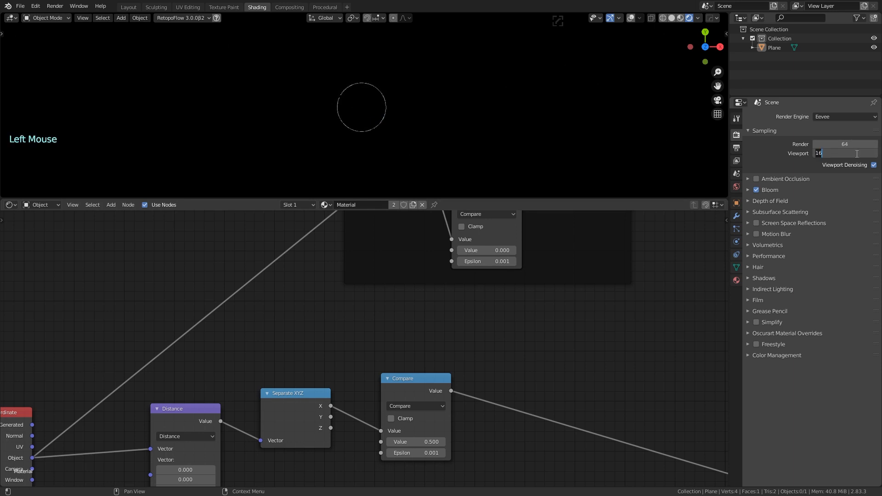
pyautogui.write('60')
pyautogui.press('Return')
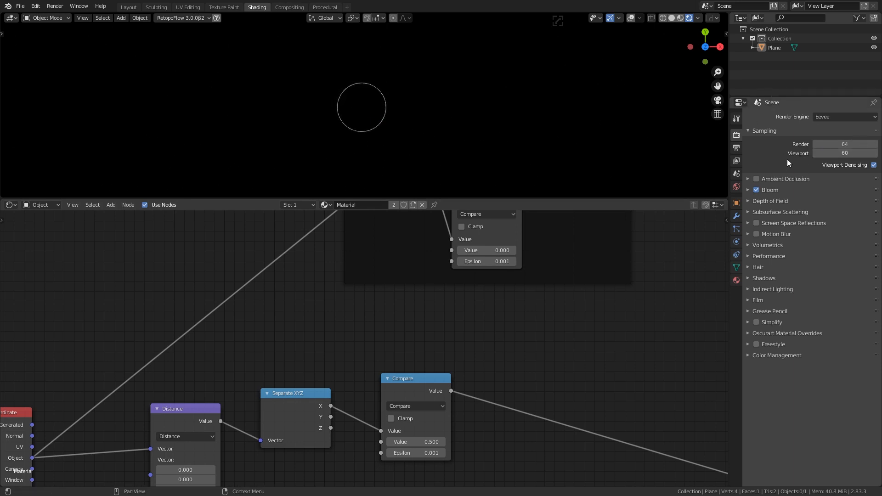
pyautogui.click(854, 154)
pyautogui.write('80')
pyautogui.press('Return')
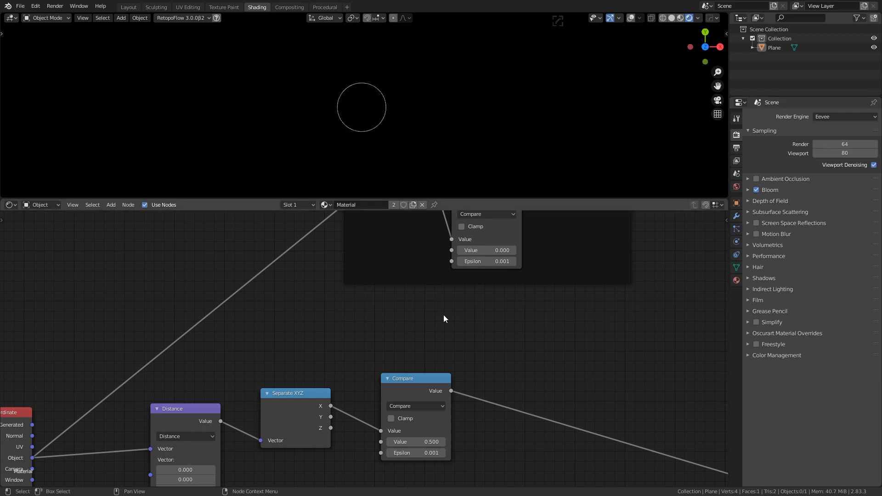
# Line up Texture Coordinate, Distance, Separate XYZ and the 0.5 Compare node in one row
pyautogui.scroll(-5, 453, 323)
pyautogui.moveTo(453, 323); pyautogui.dragTo(509, 304, button='middle')
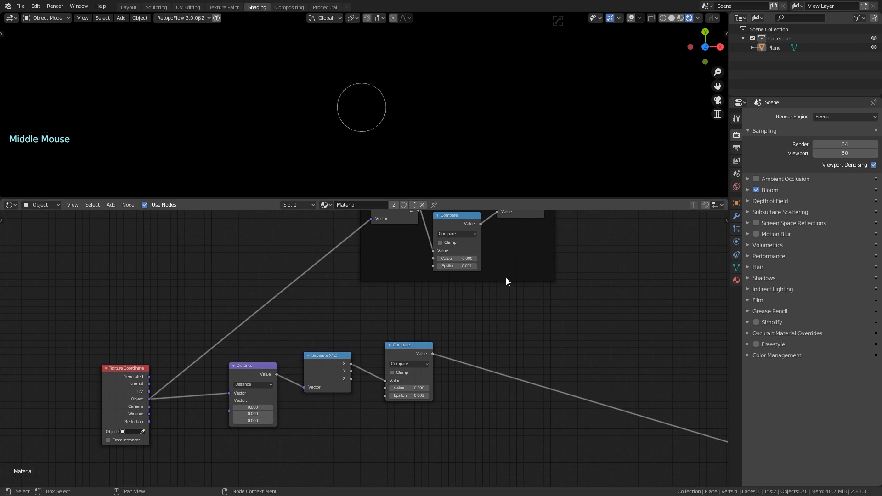
pyautogui.scroll(-9, 542, 309)
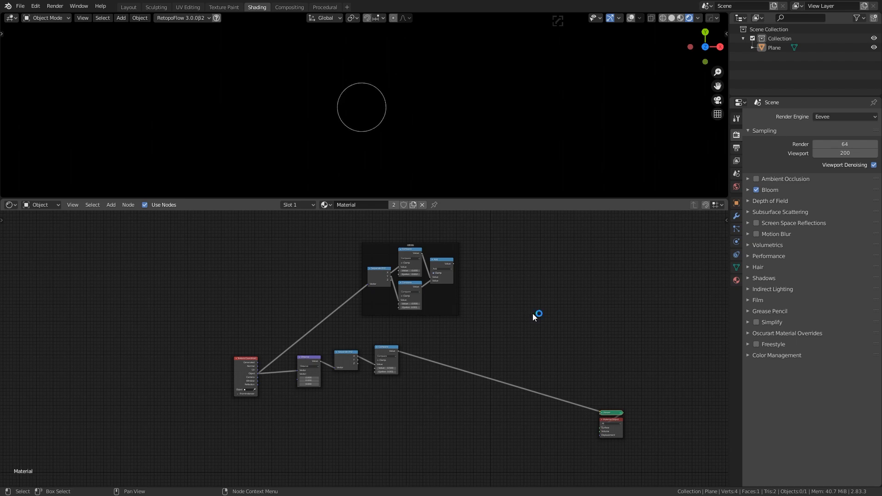
pyautogui.scroll(11, 516, 330)
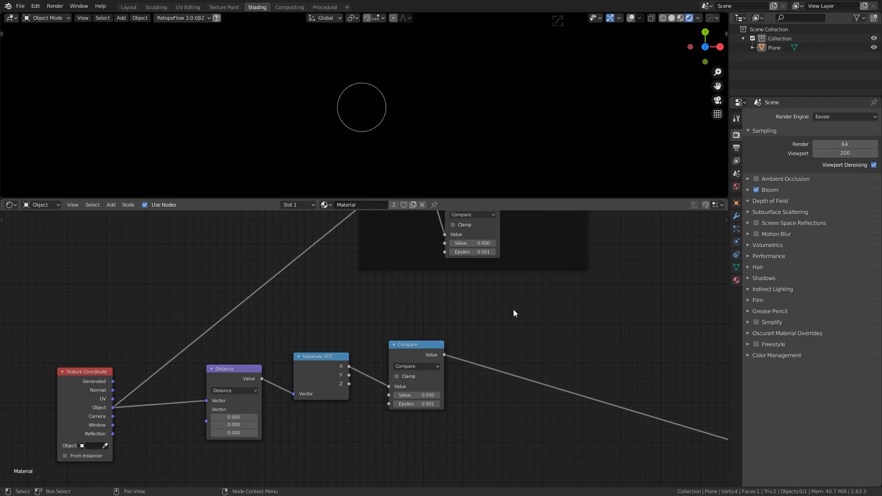
pyautogui.moveTo(481, 338); pyautogui.dragTo(491, 283, button='middle')
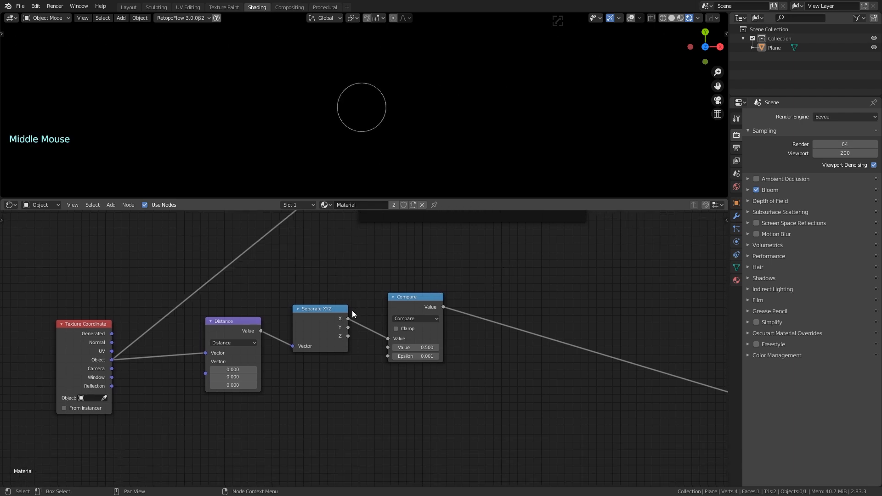
pyautogui.moveTo(344, 310); pyautogui.dragTo(339, 321)
pyautogui.moveTo(423, 305); pyautogui.dragTo(423, 263)
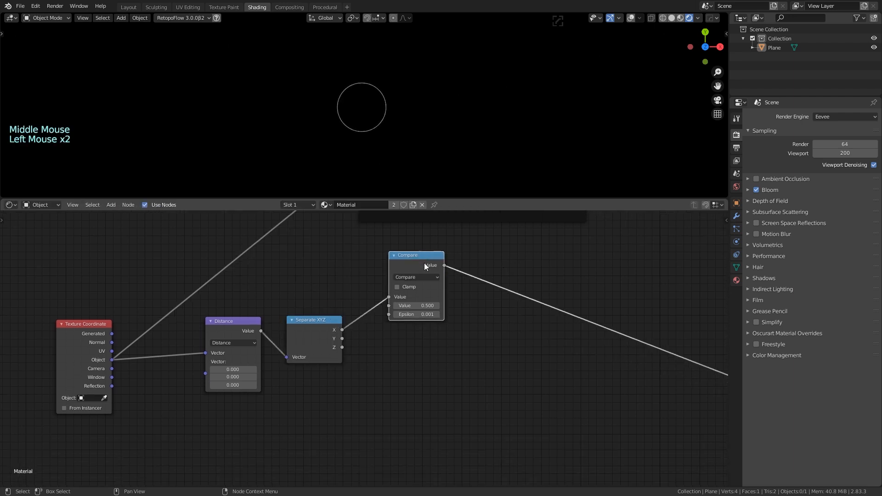
pyautogui.moveTo(424, 263); pyautogui.dragTo(420, 339, button='middle')
pyautogui.scroll(-4, 406, 337)
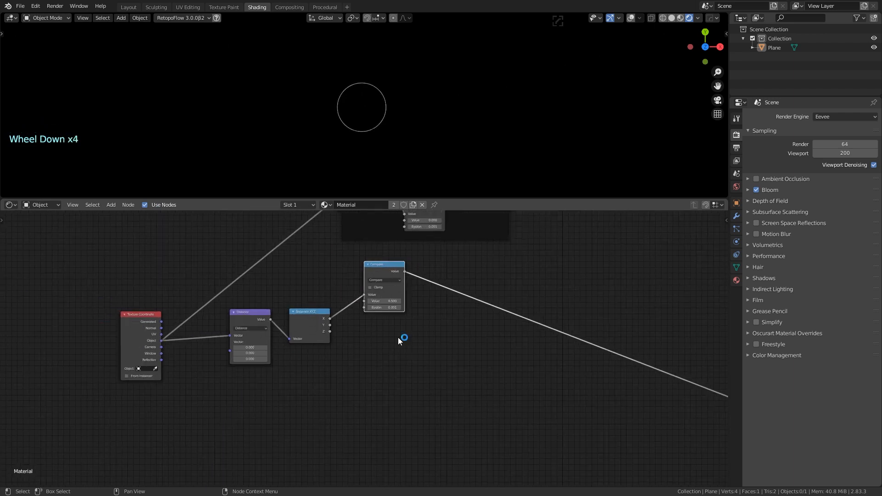
# Duplicate the Compare node below the original and feed it Separate XYZ's X output
pyautogui.click(385, 264)
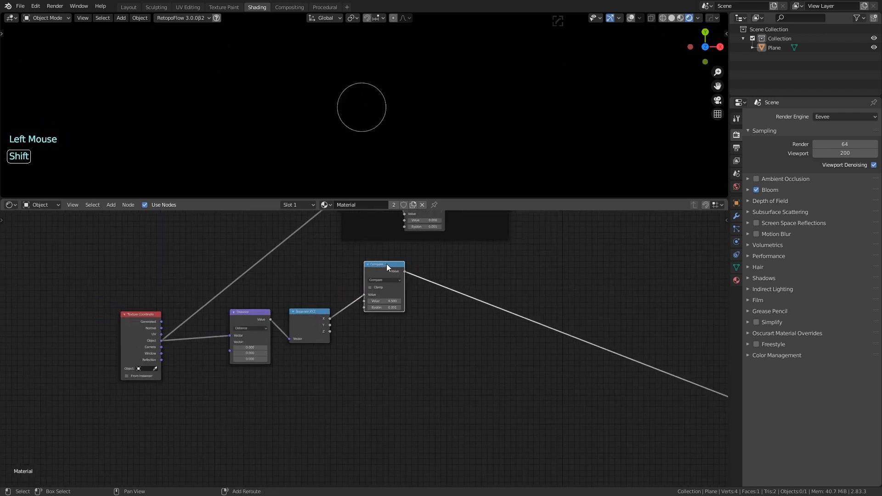
pyautogui.hotkey('shift', 'd')
pyautogui.click(386, 323)
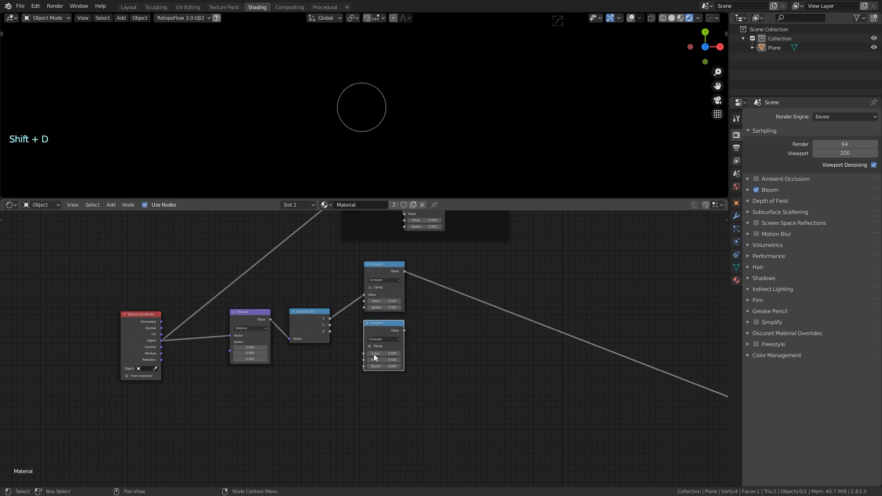
pyautogui.scroll(2, 354, 369)
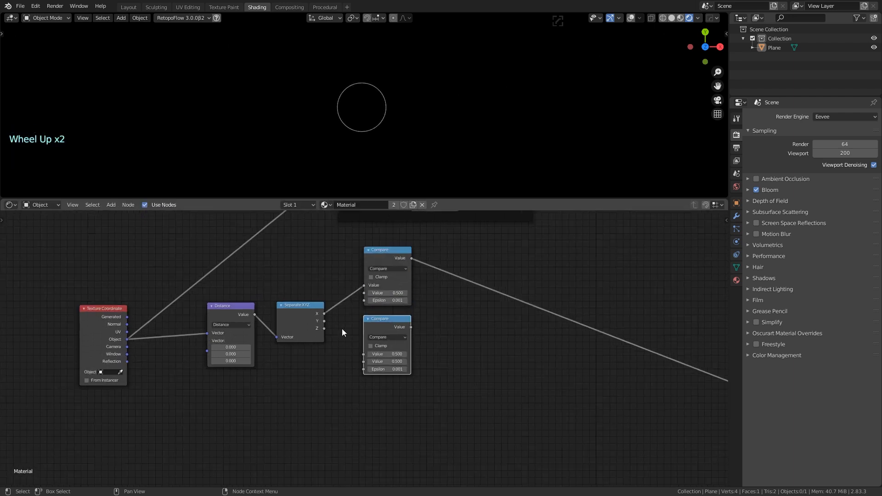
pyautogui.moveTo(324, 313); pyautogui.dragTo(364, 354)
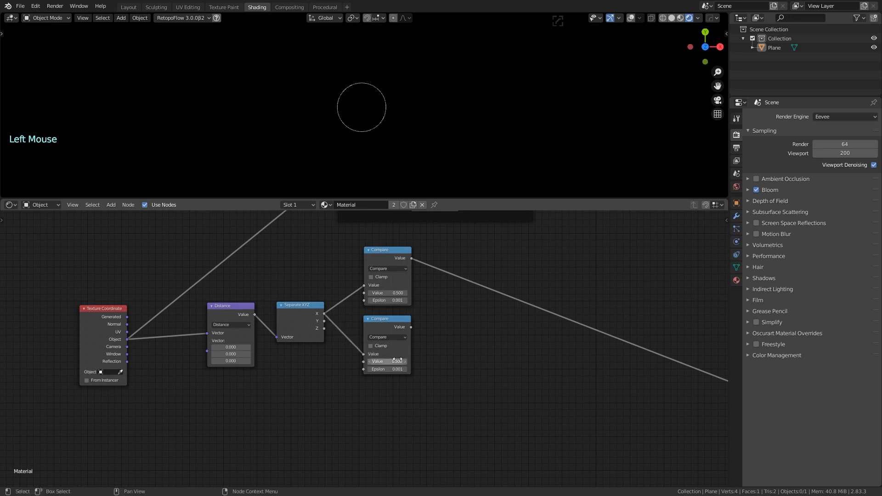
# Preview the copy and set its threshold Value to 0.7, showing a larger circle
pyautogui.keyDown('ctrl'); pyautogui.keyDown('shift'); pyautogui.click(393, 319); pyautogui.keyUp('shift'); pyautogui.keyUp('ctrl')
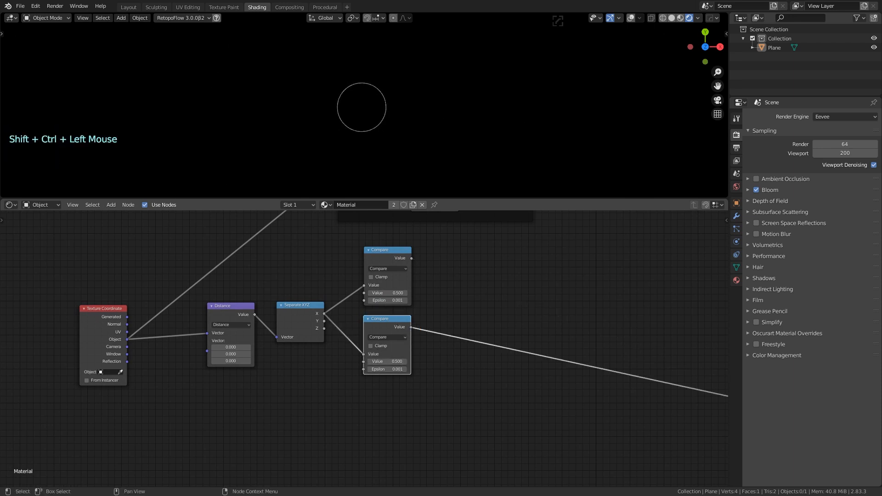
pyautogui.click(375, 362)
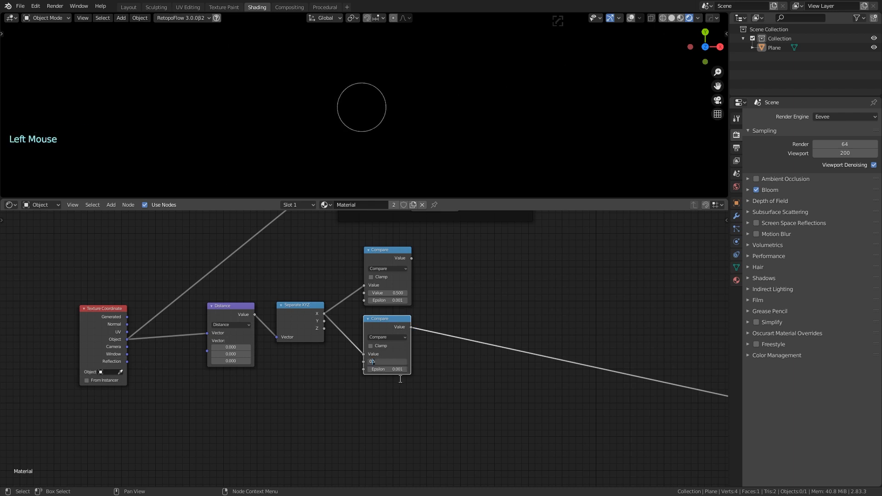
pyautogui.write('0.7')
pyautogui.press('Return')
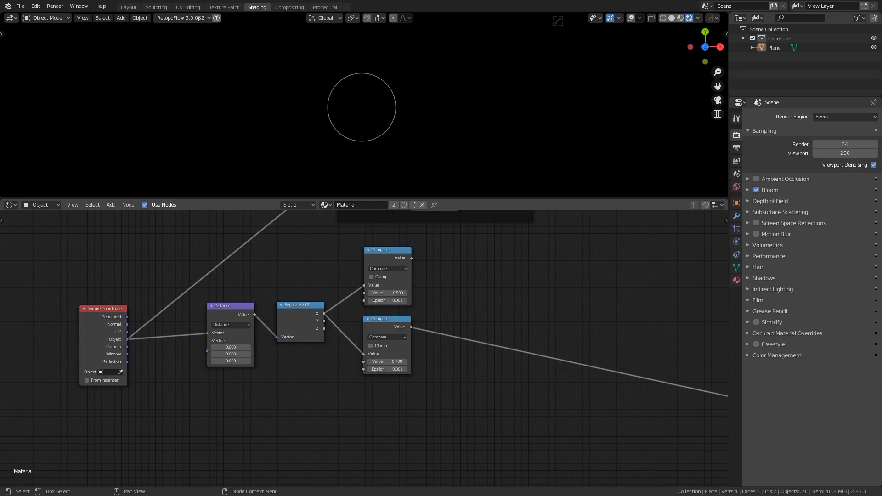
# Duplicate the 0.7 Compare node below the others and enter 0.9 in it
pyautogui.click(393, 318)
pyautogui.hotkey('shift', 'd')
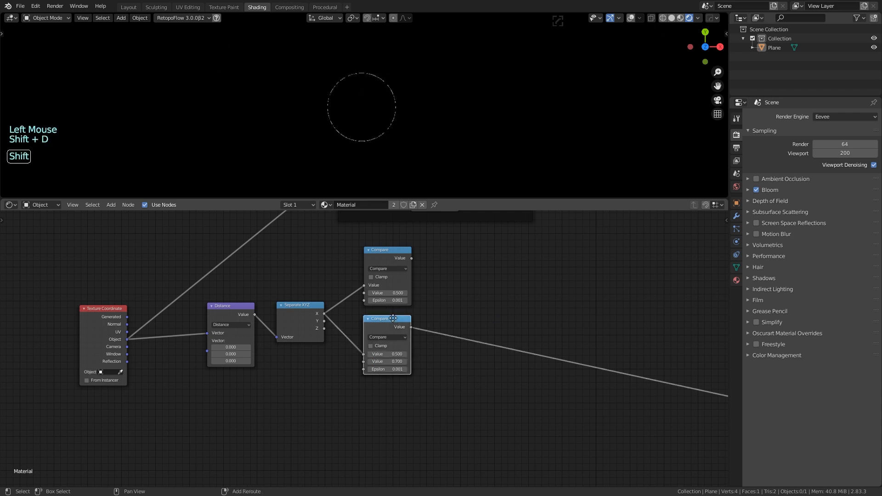
pyautogui.click(394, 392)
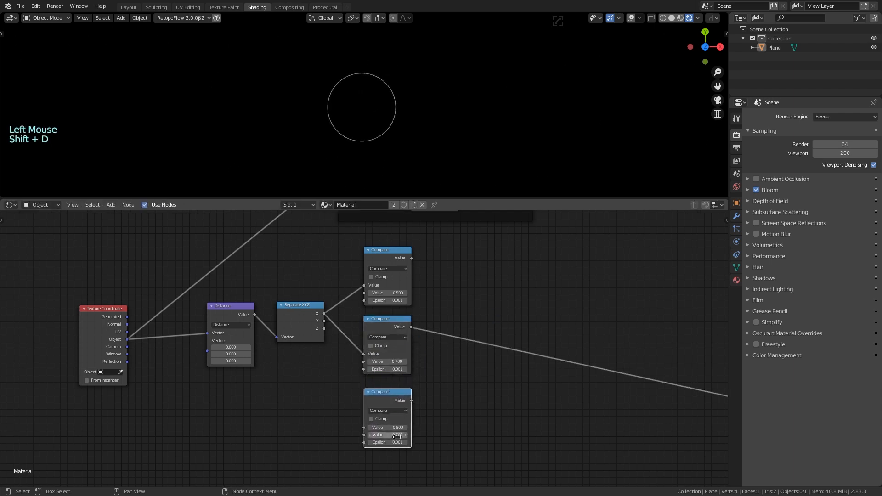
pyautogui.click(389, 443)
pyautogui.click(379, 443)
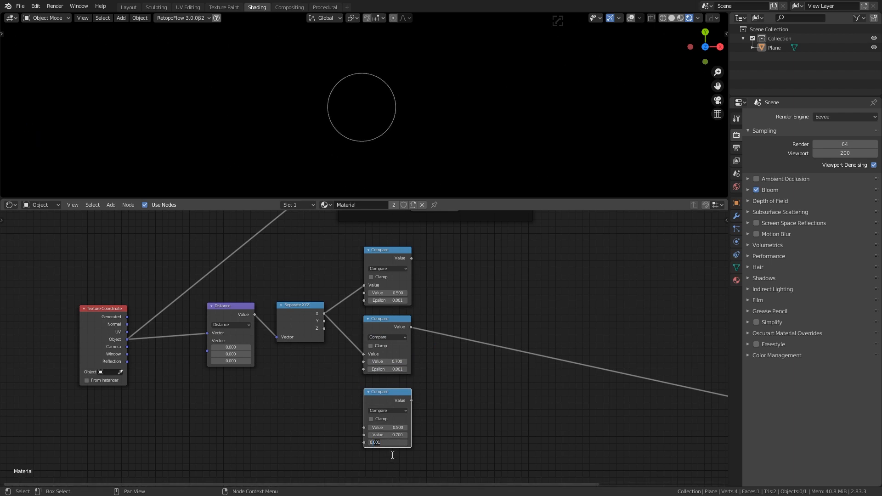
pyautogui.click(398, 428)
pyautogui.click(381, 428)
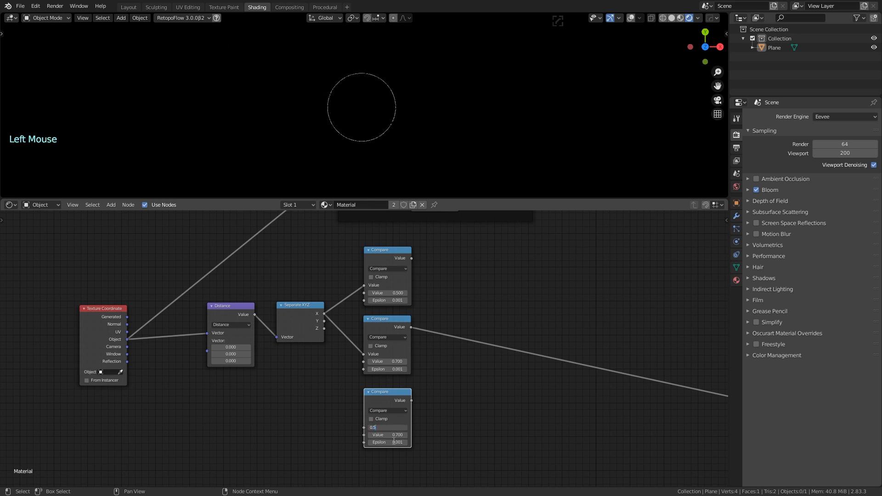
pyautogui.write('.9')
pyautogui.press('Return')
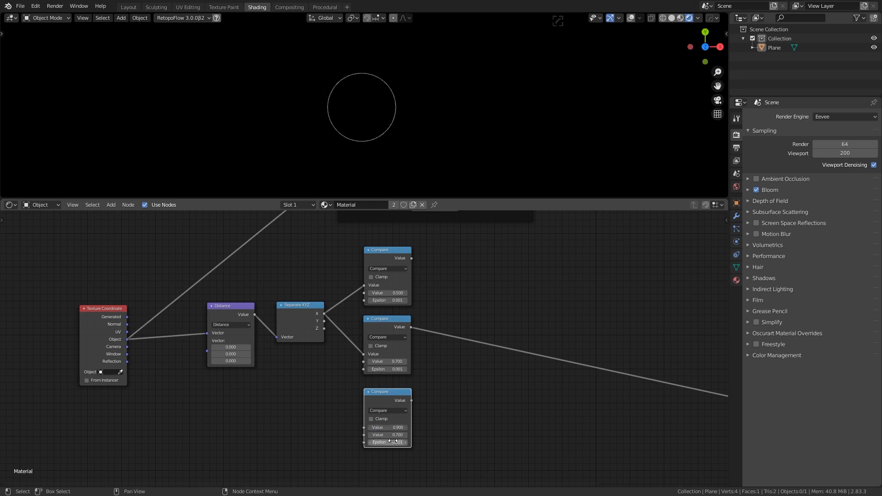
# Wire X into the third Compare node, set its threshold to 0.9, and preview each ring
pyautogui.moveTo(324, 313); pyautogui.dragTo(364, 428)
pyautogui.keyDown('ctrl'); pyautogui.keyDown('shift'); pyautogui.click(380, 397); pyautogui.keyUp('shift'); pyautogui.keyUp('ctrl')
pyautogui.keyDown('ctrl'); pyautogui.keyDown('shift'); pyautogui.click(381, 394); pyautogui.keyUp('shift'); pyautogui.keyUp('ctrl')
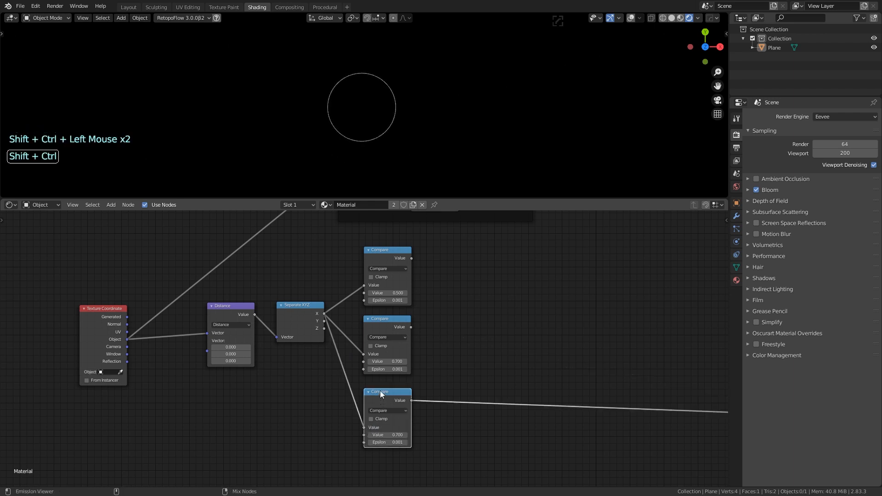
pyautogui.keyDown('ctrl'); pyautogui.keyDown('shift'); pyautogui.click(382, 323); pyautogui.keyUp('shift'); pyautogui.keyUp('ctrl')
pyautogui.keyDown('ctrl'); pyautogui.keyDown('shift'); pyautogui.click(380, 392); pyautogui.keyUp('shift'); pyautogui.keyUp('ctrl')
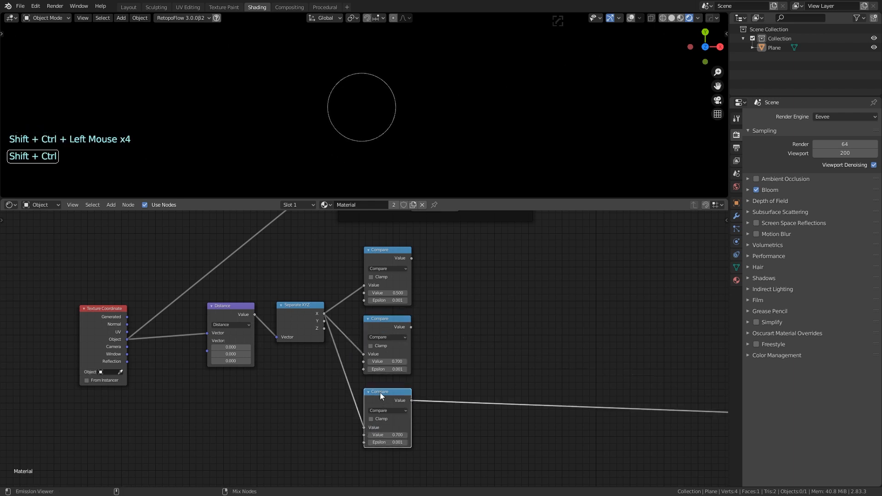
pyautogui.click(395, 435)
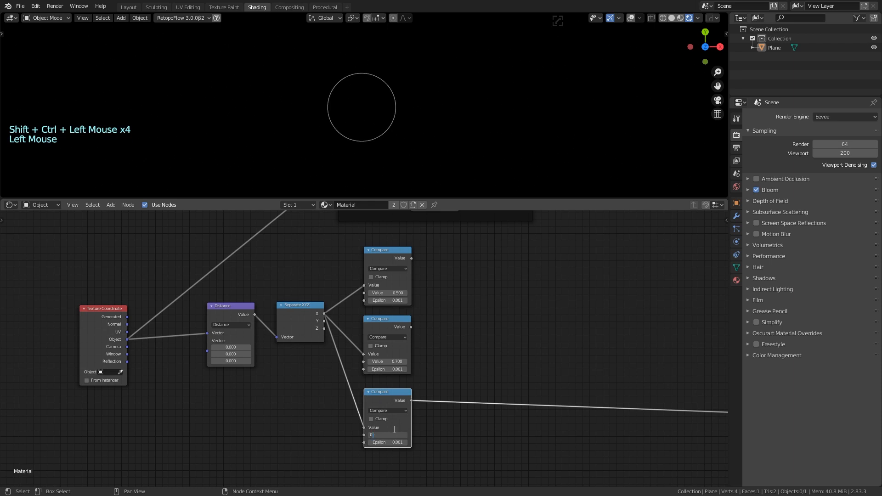
pyautogui.write('.9')
pyautogui.press('Return')
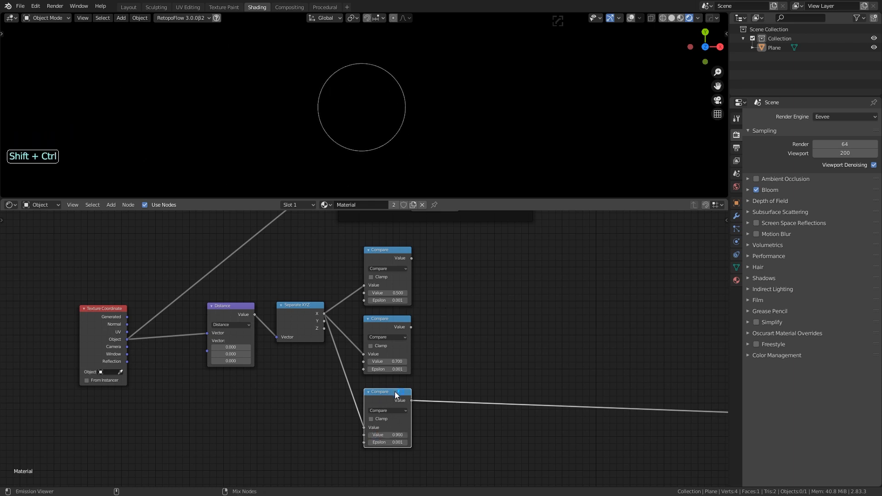
pyautogui.keyDown('ctrl'); pyautogui.keyDown('shift'); pyautogui.click(378, 324); pyautogui.keyUp('shift'); pyautogui.keyUp('ctrl')
pyautogui.keyDown('ctrl'); pyautogui.keyDown('shift'); pyautogui.click(388, 260); pyautogui.keyUp('shift'); pyautogui.keyUp('ctrl')
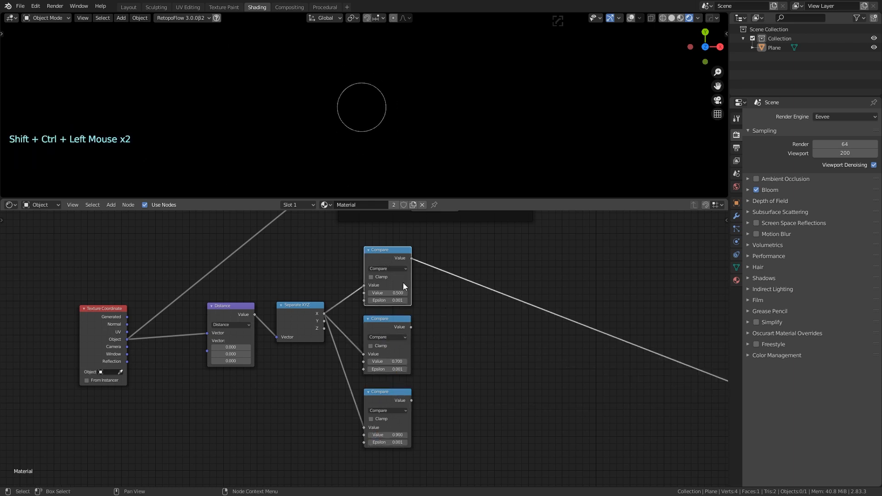
# Shift the Compare nodes down and add a 0.3 Compare copy above them, fed by X
pyautogui.moveTo(354, 245); pyautogui.dragTo(415, 440)
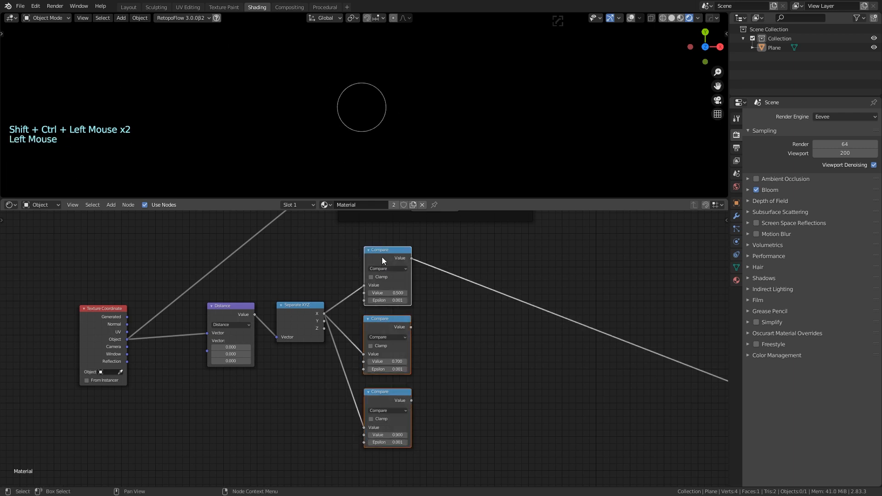
pyautogui.moveTo(382, 258); pyautogui.dragTo(389, 328)
pyautogui.click(421, 314)
pyautogui.click(392, 328)
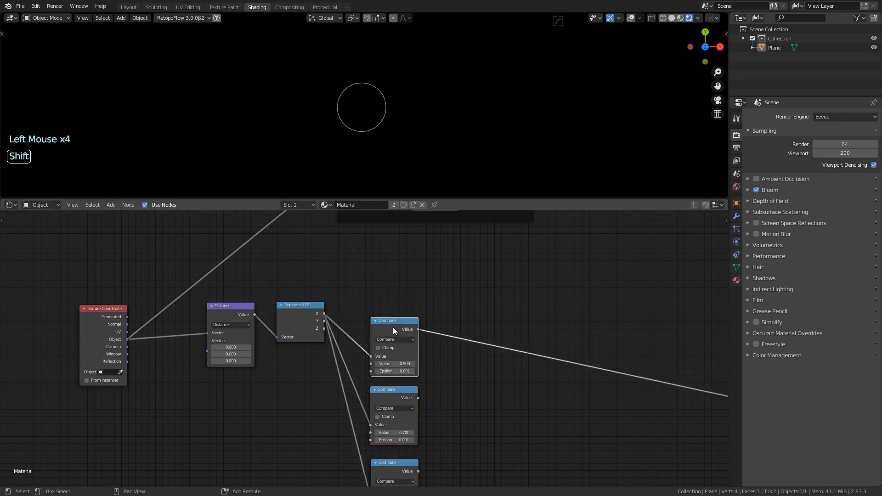
pyautogui.hotkey('shift', 'd')
pyautogui.click(393, 255)
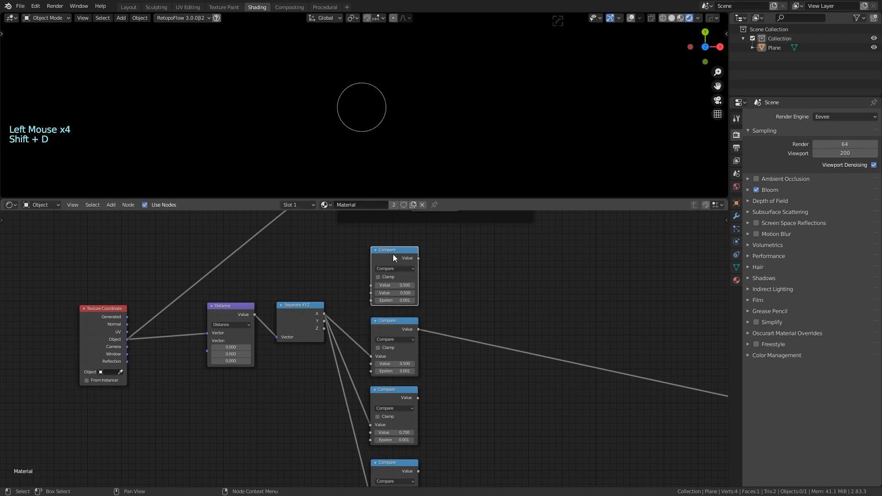
pyautogui.moveTo(325, 313); pyautogui.dragTo(372, 285)
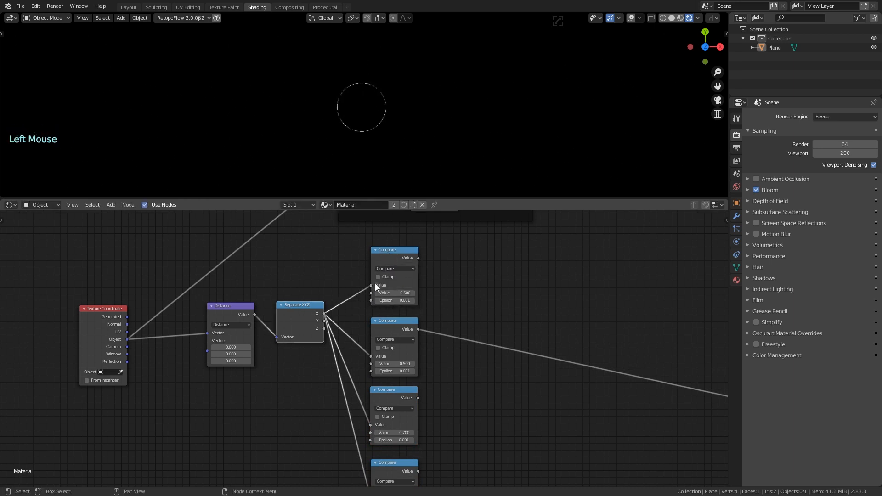
pyautogui.doubleClick(384, 293)
pyautogui.press('Right')
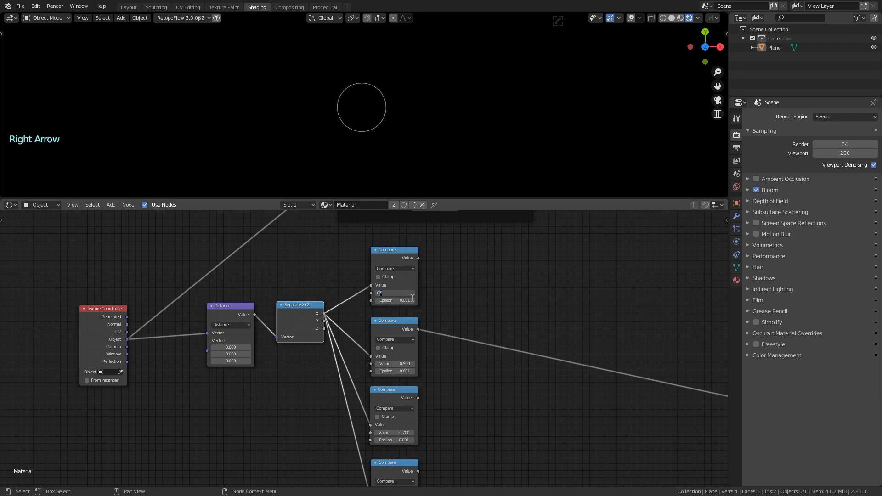
pyautogui.press('Return')
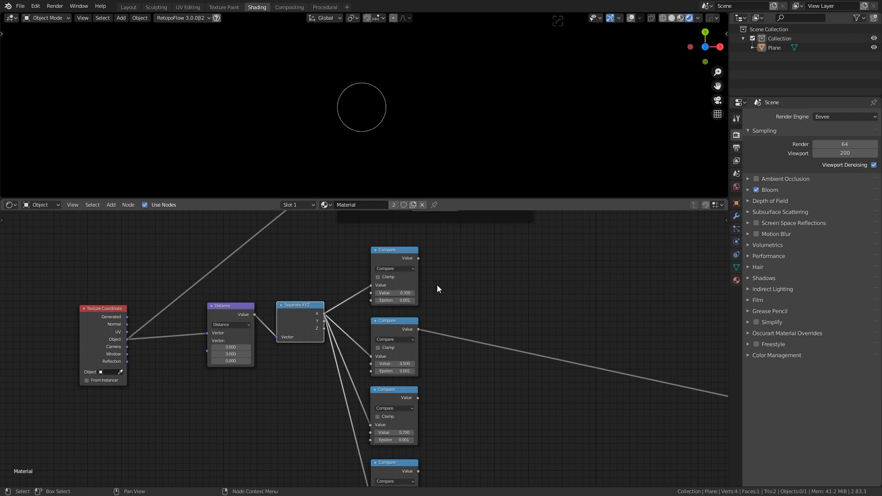
# Preview the 0.3 Compare node's smaller ring
pyautogui.keyDown('ctrl'); pyautogui.keyDown('shift'); pyautogui.click(389, 258); pyautogui.keyUp('shift'); pyautogui.keyUp('ctrl')
pyautogui.click(457, 305)
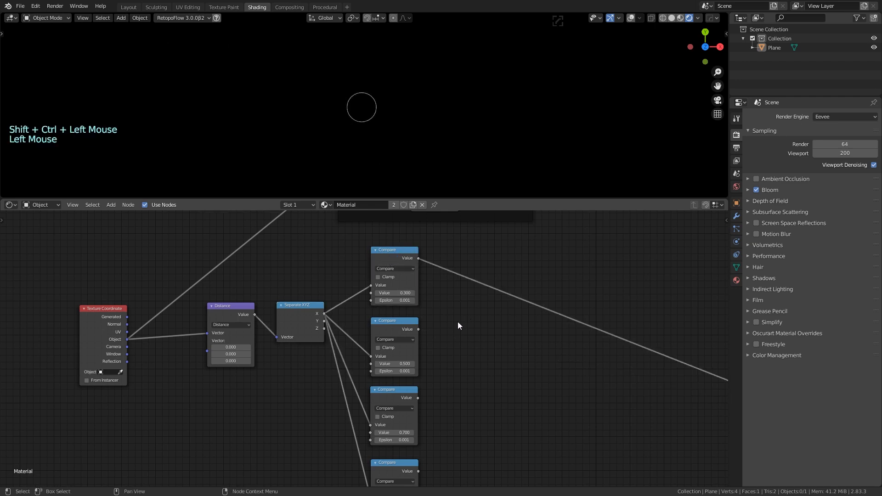
pyautogui.scroll(-11, 456, 325)
pyautogui.scroll(2, 446, 350)
pyautogui.scroll(5, 441, 368)
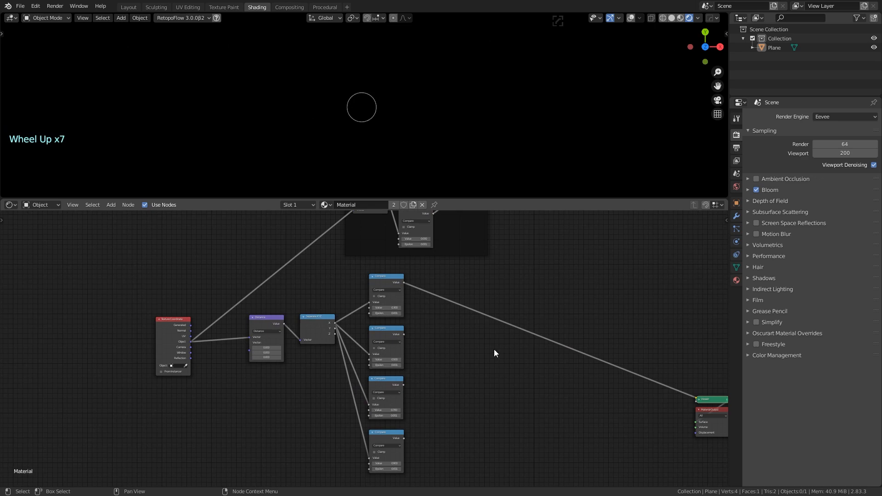
pyautogui.click(386, 284)
# Turn a Compare copy into an Add node that sums the first two Compare outputs
pyautogui.hotkey('shift', 'd')
pyautogui.scroll(1, 459, 350)
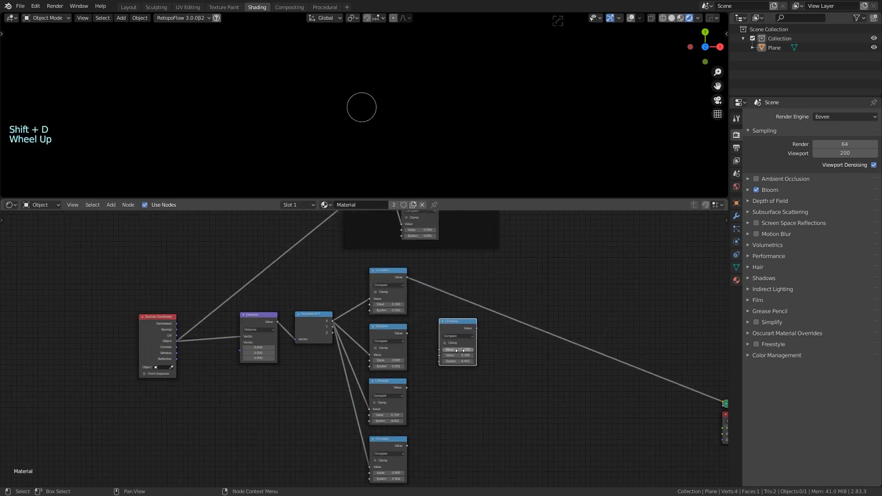
pyautogui.scroll(5, 460, 351)
pyautogui.click(498, 331)
pyautogui.click(497, 359)
pyautogui.moveTo(490, 313); pyautogui.dragTo(490, 268)
pyautogui.moveTo(427, 326); pyautogui.dragTo(474, 315)
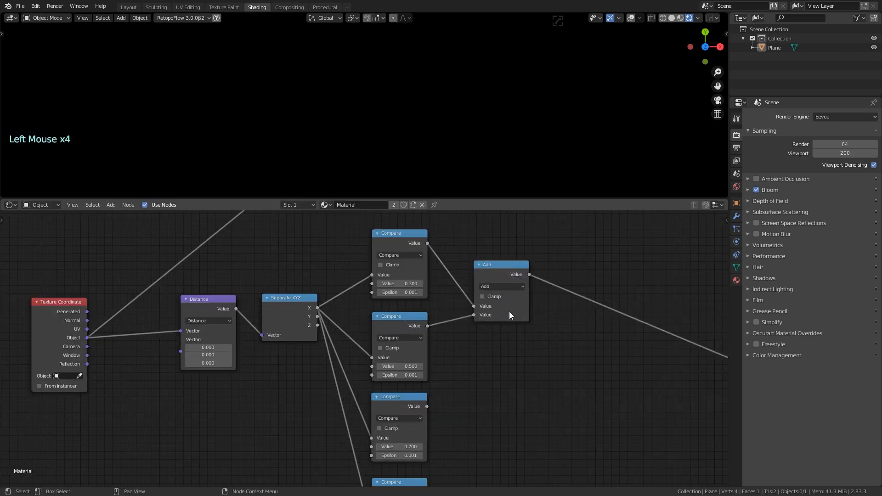
# Chain two more Add nodes to bring in the third and fourth Compare outputs
pyautogui.click(501, 269)
pyautogui.hotkey('shift', 'd')
pyautogui.click(580, 300)
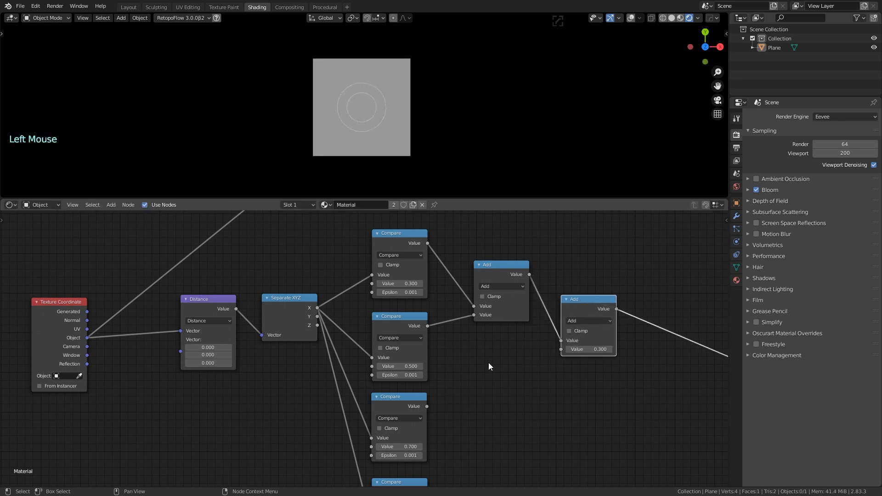
pyautogui.moveTo(428, 406); pyautogui.dragTo(561, 349)
pyautogui.moveTo(576, 297); pyautogui.dragTo(559, 304)
pyautogui.moveTo(559, 304); pyautogui.dragTo(528, 261, button='middle')
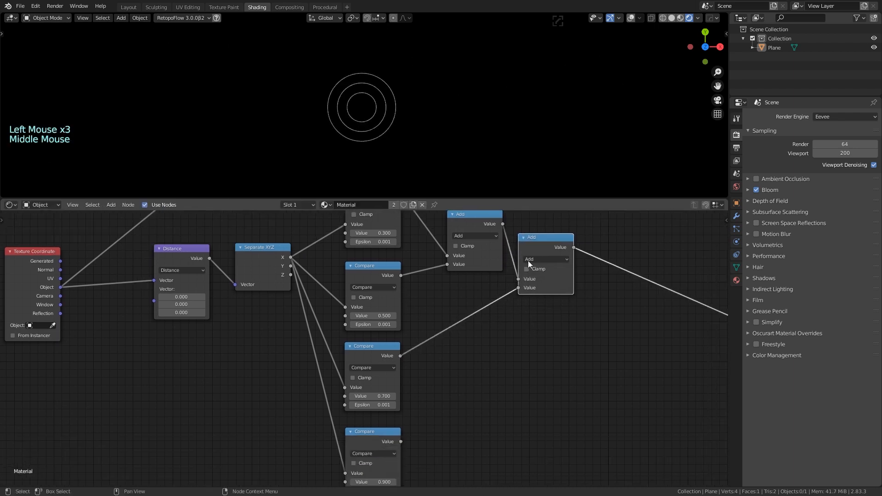
pyautogui.click(533, 251)
pyautogui.hotkey('shift', 'd')
pyautogui.click(622, 269)
pyautogui.moveTo(402, 441); pyautogui.dragTo(606, 312)
pyautogui.moveTo(624, 262); pyautogui.dragTo(616, 256)
# Line up the three Add nodes in a neat row
pyautogui.scroll(-3, 603, 355)
pyautogui.scroll(-6, 603, 357)
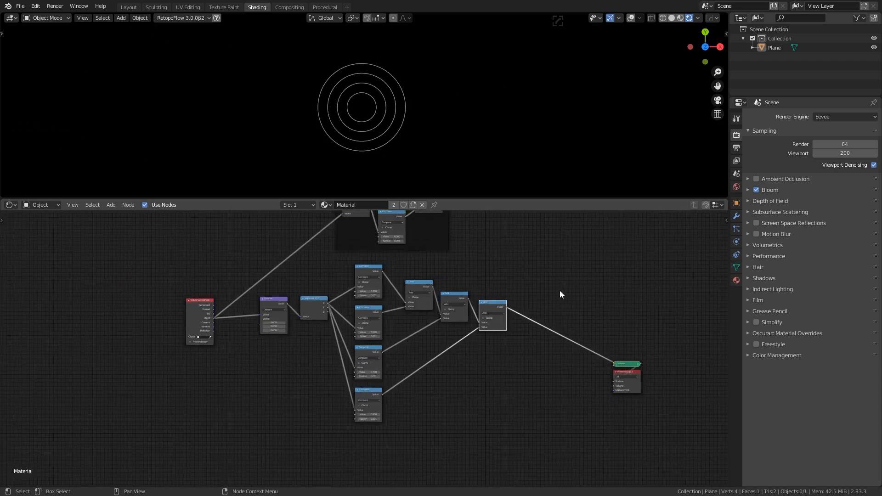
pyautogui.moveTo(560, 290); pyautogui.dragTo(547, 331, button='middle')
pyautogui.scroll(1, 547, 331)
pyautogui.moveTo(547, 331); pyautogui.dragTo(515, 281, button='middle')
pyautogui.moveTo(441, 326); pyautogui.dragTo(437, 280)
pyautogui.scroll(4, 428, 317)
pyautogui.moveTo(521, 332); pyautogui.dragTo(482, 284)
pyautogui.moveTo(474, 373); pyautogui.dragTo(481, 335, button='middle')
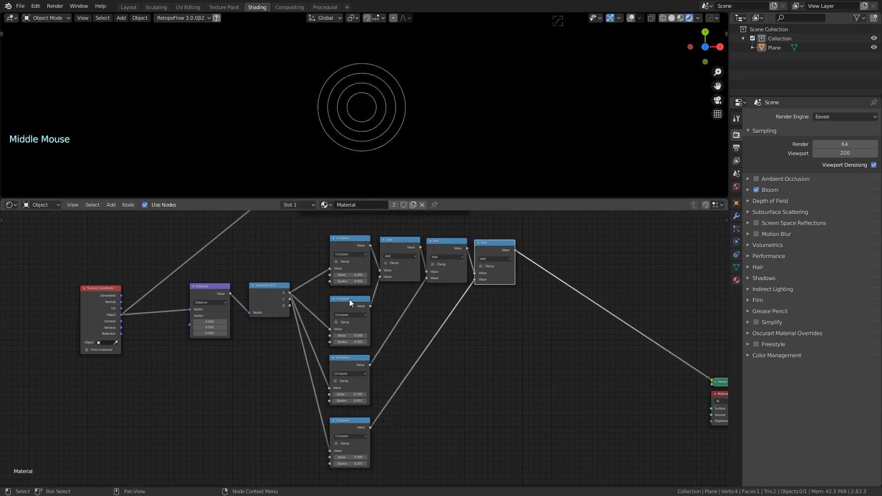
# Stack the Compare nodes closer and pull Separate XYZ, Distance and Texture Coordinate in beside them
pyautogui.moveTo(349, 299); pyautogui.dragTo(349, 291)
pyautogui.moveTo(348, 359); pyautogui.dragTo(348, 344)
pyautogui.moveTo(354, 422); pyautogui.dragTo(353, 400)
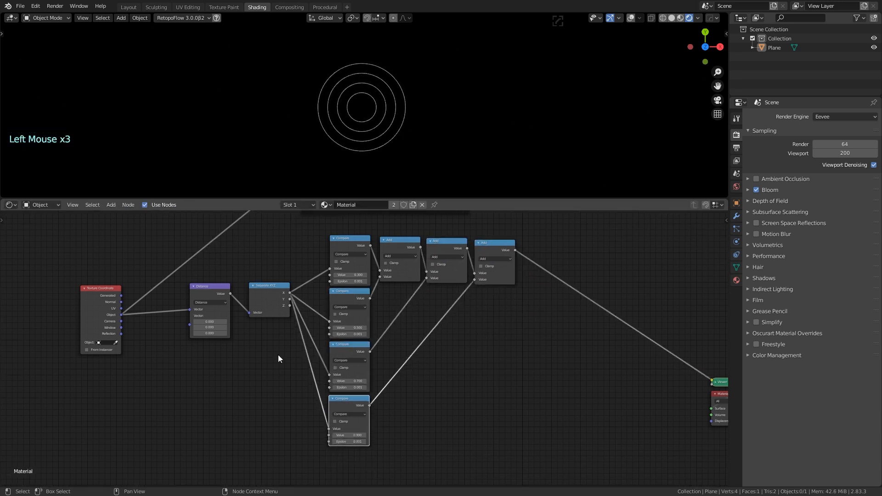
pyautogui.moveTo(277, 355); pyautogui.dragTo(342, 403, button='middle')
pyautogui.moveTo(335, 335); pyautogui.dragTo(350, 365)
pyautogui.moveTo(278, 336); pyautogui.dragTo(304, 356)
pyautogui.moveTo(180, 335); pyautogui.dragTo(244, 336)
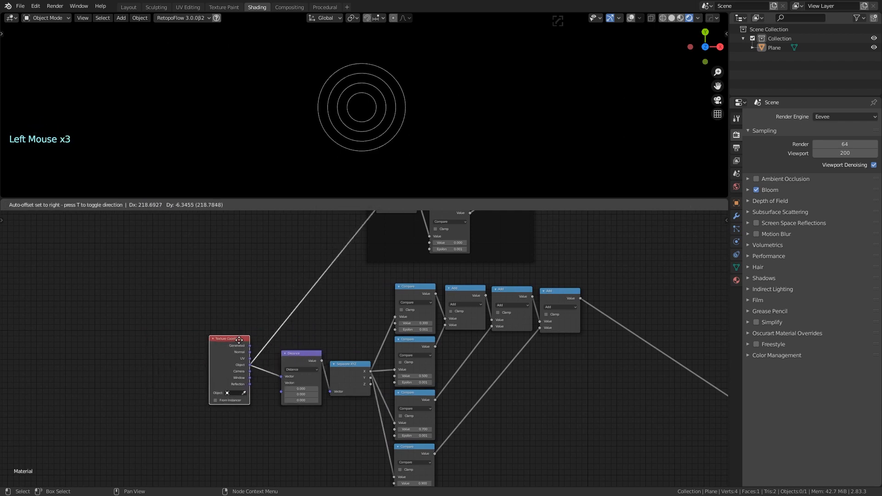
# Wrap the ring-building nodes in a frame, leaving Texture Coordinate outside it
pyautogui.scroll(-2, 305, 321)
pyautogui.moveTo(302, 298); pyautogui.dragTo(545, 479)
pyautogui.hotkey('ctrl', 'j')
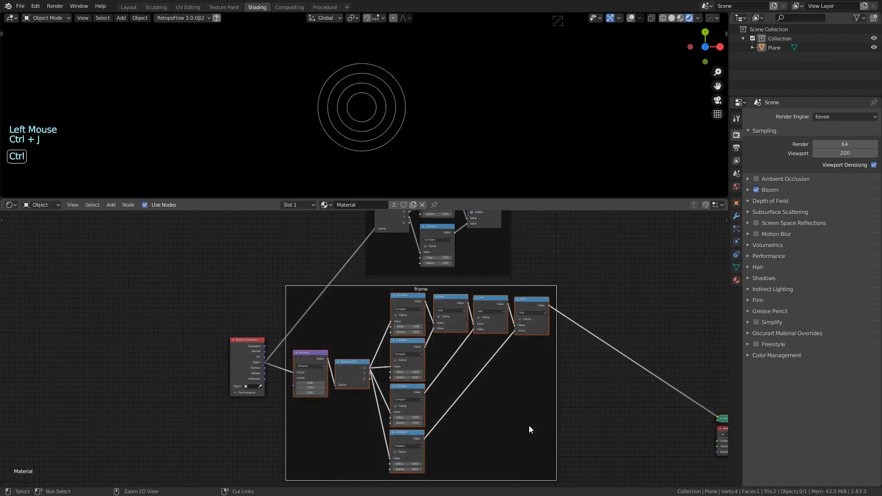
pyautogui.moveTo(251, 341); pyautogui.dragTo(201, 272)
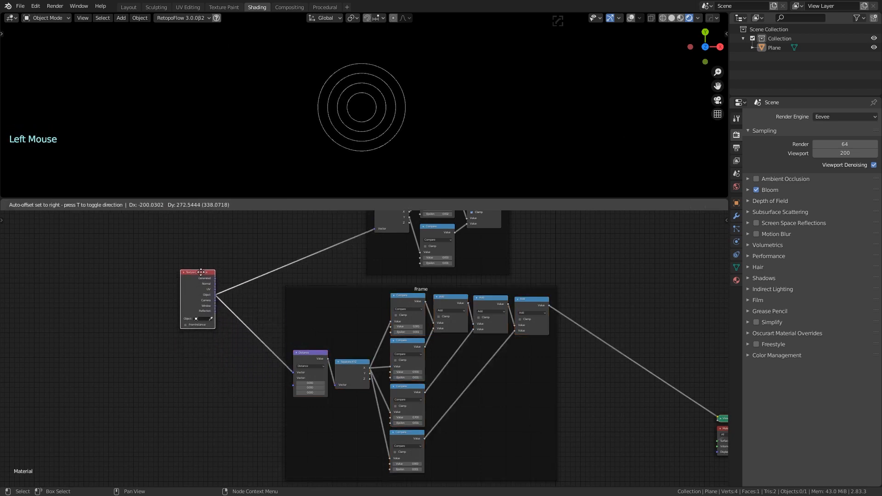
# Label the new frame 'circles'
pyautogui.click(420, 288)
pyautogui.rightClick(420, 289)
pyautogui.click(407, 288)
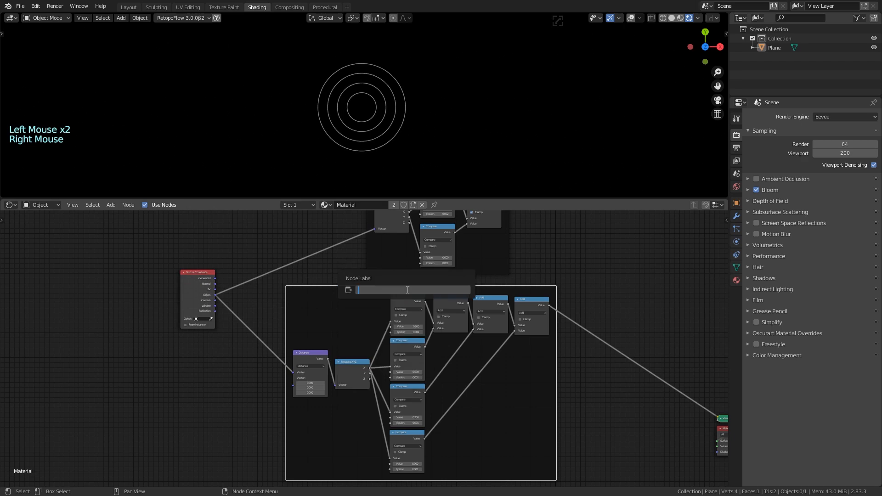
pyautogui.write('circles')
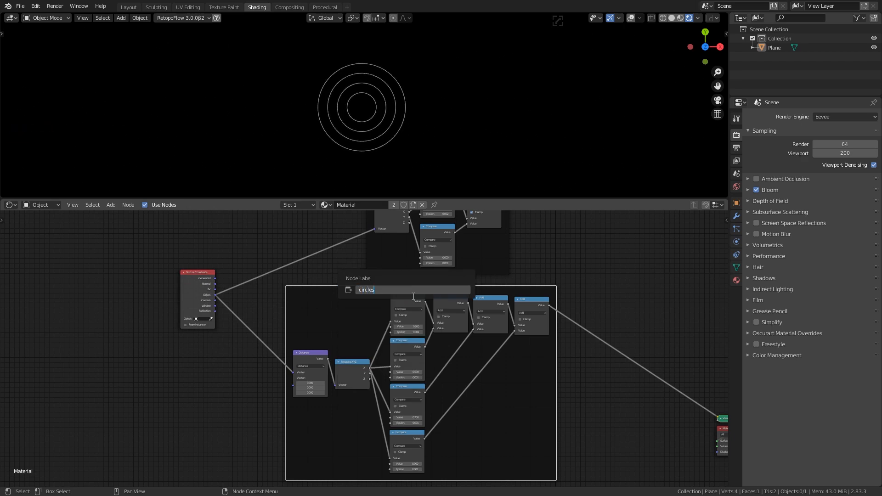
pyautogui.click(558, 261)
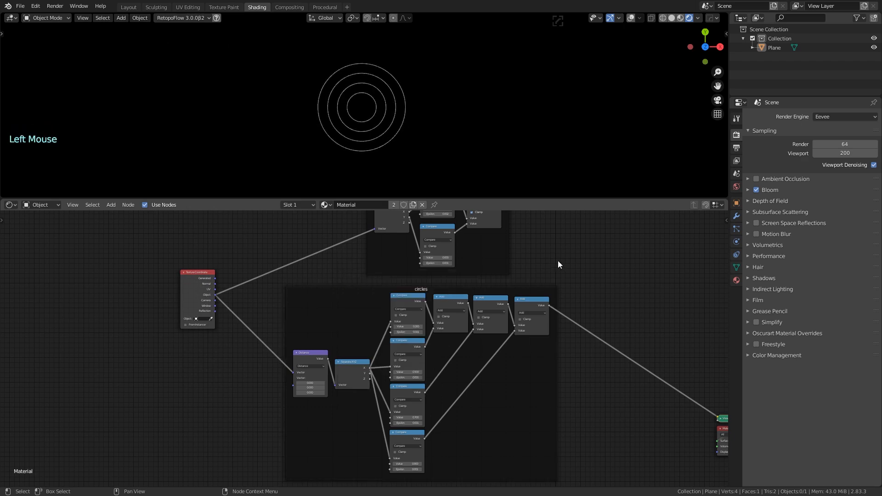
# Move the cross frame to the right of the circles frame
pyautogui.scroll(-2, 572, 260)
pyautogui.scroll(1, 573, 260)
pyautogui.moveTo(573, 260); pyautogui.dragTo(408, 250, button='middle')
pyautogui.scroll(-2, 496, 285)
pyautogui.moveTo(389, 260); pyautogui.dragTo(423, 258)
pyautogui.moveTo(484, 335); pyautogui.dragTo(419, 357, button='middle')
pyautogui.scroll(2, 453, 285)
pyautogui.scroll(-1, 419, 358)
pyautogui.hotkey('shift', 'a')
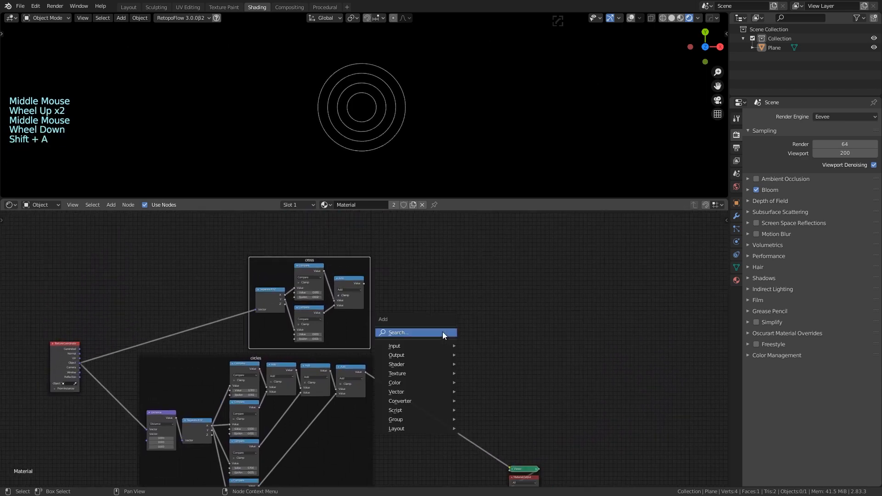
# Add a Math Add node and feed both the cross and circles results into it
pyautogui.click(443, 332)
pyautogui.write('math')
pyautogui.press('Return')
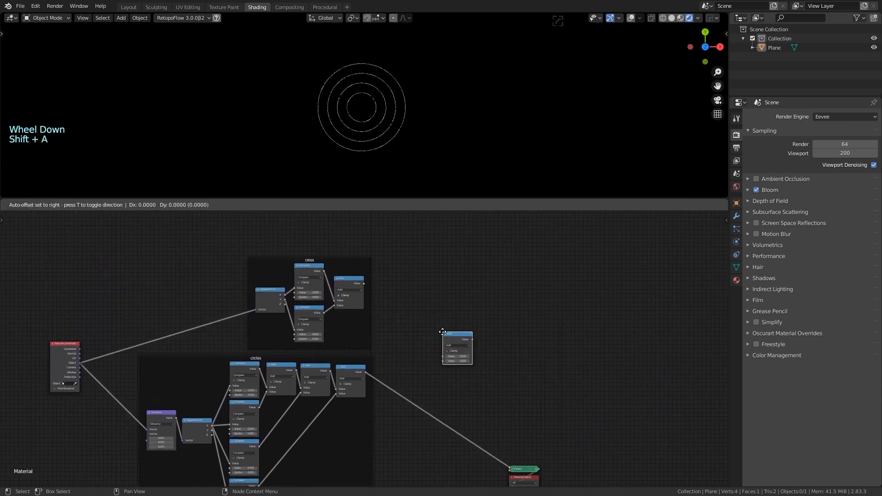
pyautogui.click(420, 325)
pyautogui.scroll(4, 404, 356)
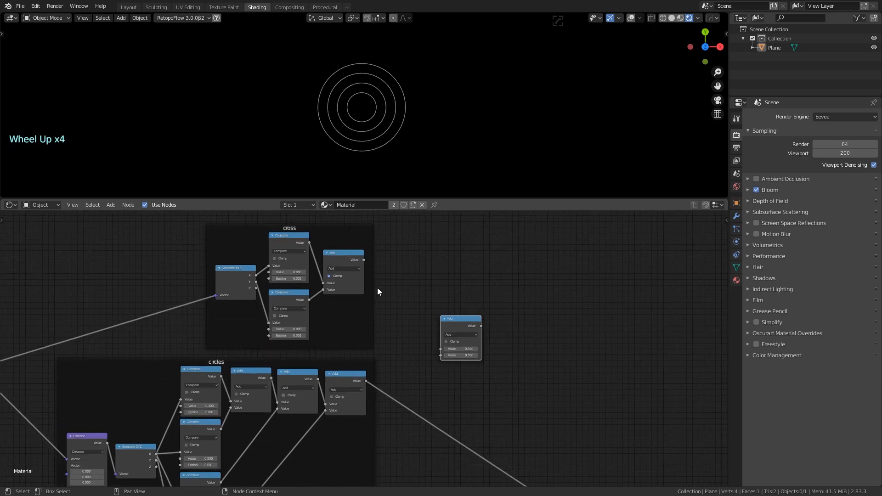
pyautogui.moveTo(363, 260); pyautogui.dragTo(440, 350)
pyautogui.moveTo(365, 382); pyautogui.dragTo(441, 357)
# Preview the combined Add output on the plane and enable Clamp on it
pyautogui.moveTo(462, 321); pyautogui.dragTo(414, 313)
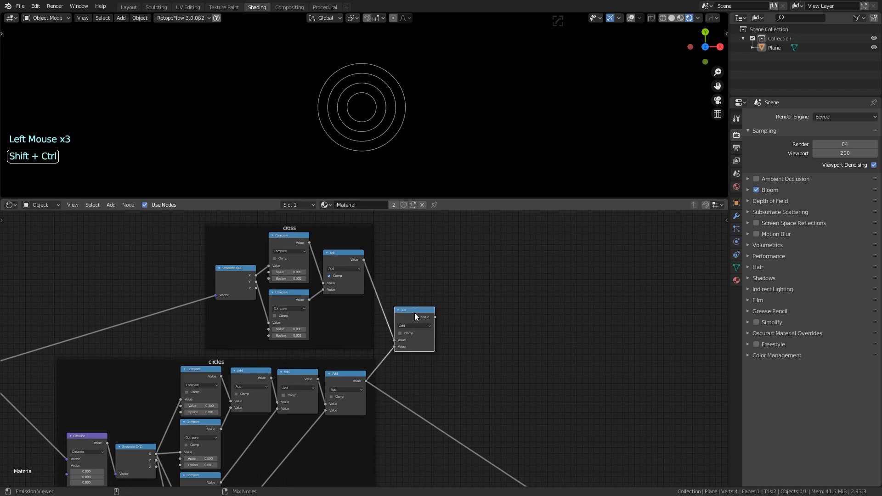
pyautogui.keyDown('ctrl'); pyautogui.keyDown('shift'); pyautogui.click(415, 313); pyautogui.keyUp('shift'); pyautogui.keyUp('ctrl')
pyautogui.moveTo(428, 398); pyautogui.dragTo(454, 347, button='middle')
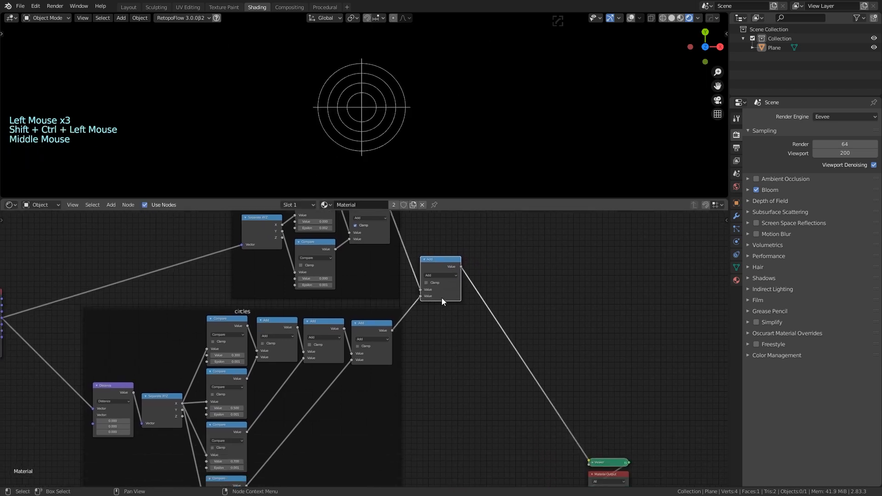
pyautogui.click(427, 283)
pyautogui.click(450, 350)
pyautogui.scroll(-8, 450, 354)
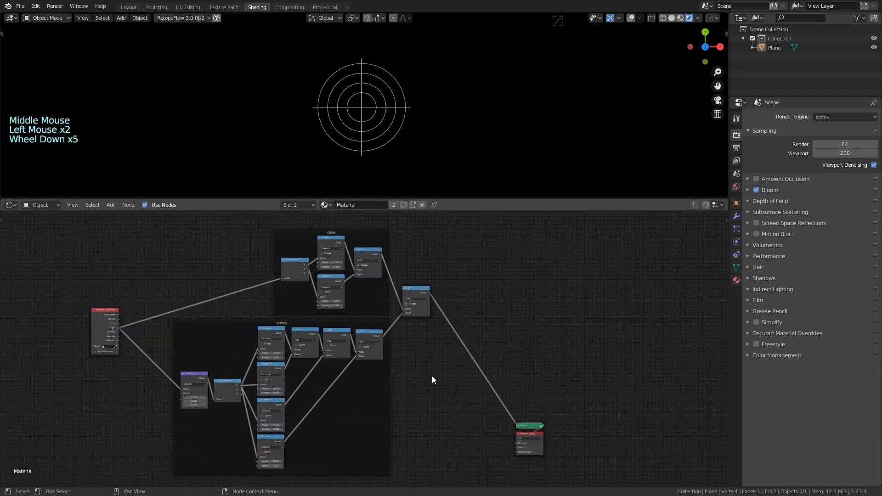
pyautogui.moveTo(423, 394); pyautogui.dragTo(438, 372, button='middle')
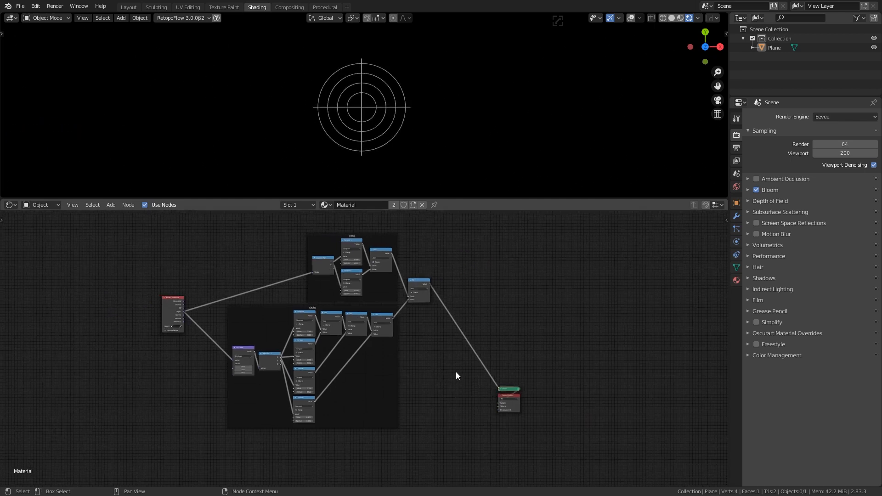
# Insert a reroute point on the Texture Coordinate–Distance link and draw a new link from it
pyautogui.keyDown('shift'); pyautogui.moveTo(273, 243); pyautogui.dragTo(258, 263, button='right'); pyautogui.keyUp('shift')
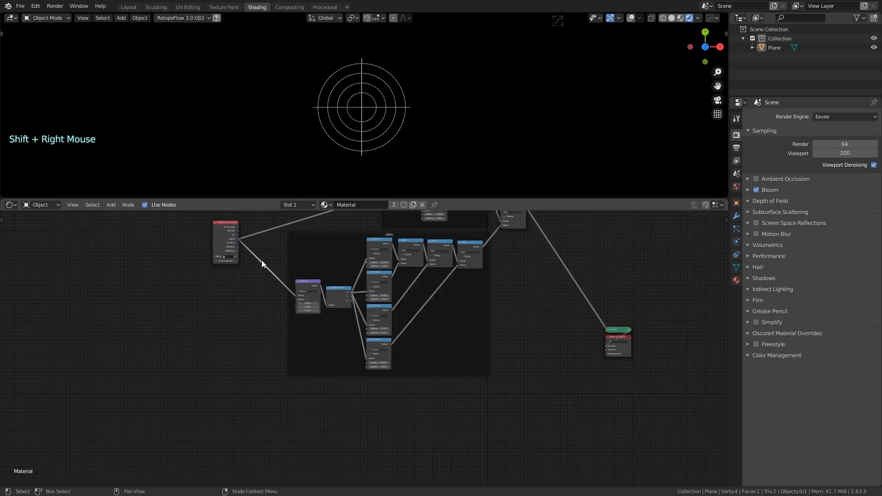
pyautogui.moveTo(261, 260); pyautogui.dragTo(274, 410)
pyautogui.scroll(-3, 274, 410)
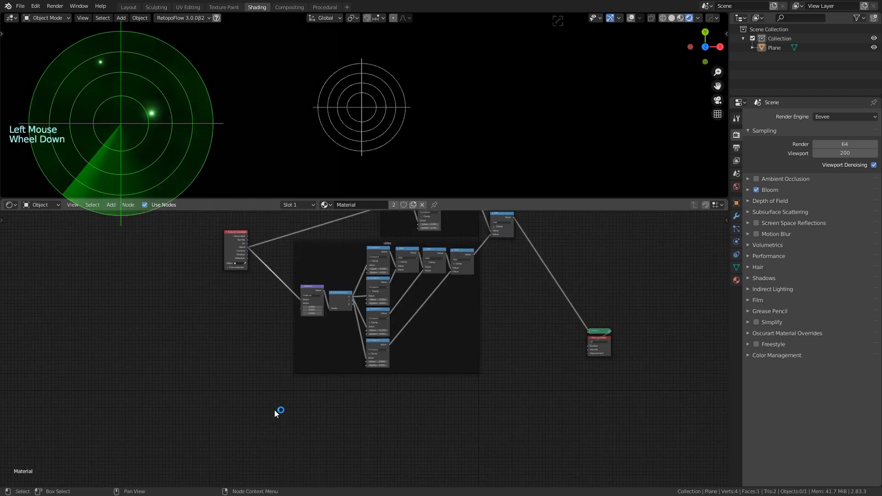
pyautogui.moveTo(274, 410); pyautogui.dragTo(281, 271, button='middle')
pyautogui.scroll(-1, 279, 349)
pyautogui.scroll(3, 280, 349)
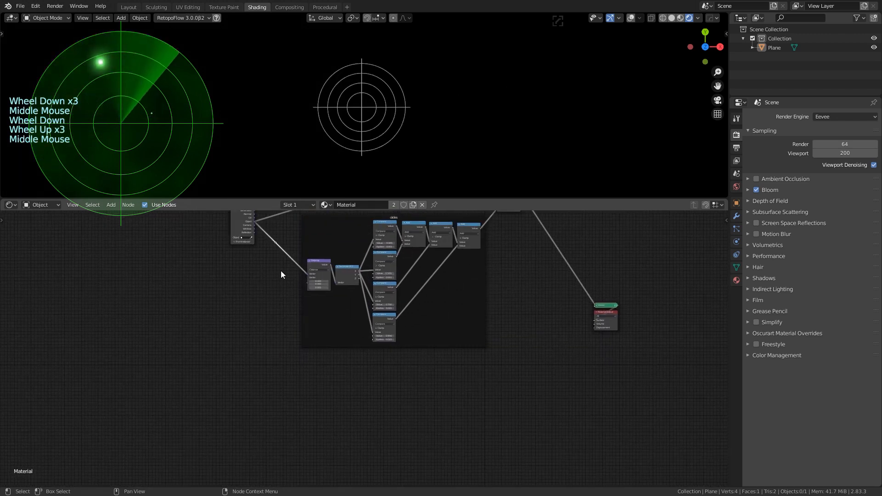
# Move the reroute point down and make room below the circles frame
pyautogui.press('g')
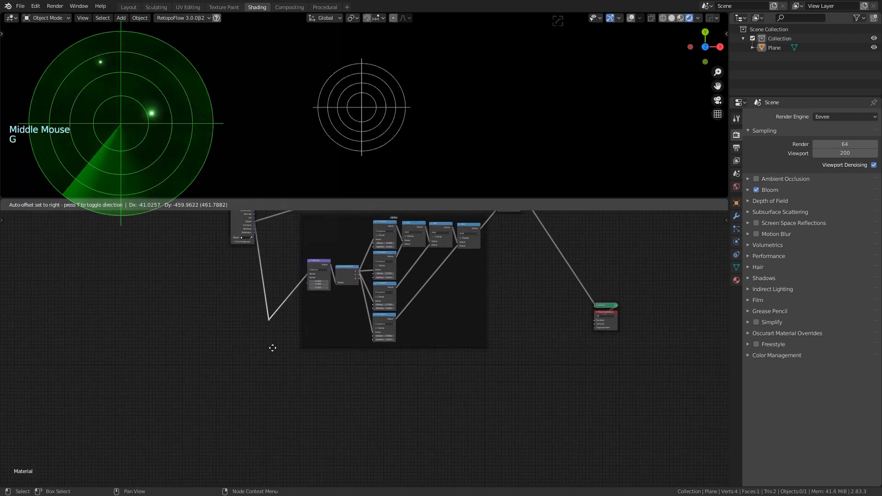
pyautogui.click(281, 349)
pyautogui.keyDown('shift'); pyautogui.moveTo(309, 381); pyautogui.dragTo(345, 386, button='middle'); pyautogui.keyUp('shift')
pyautogui.scroll(4, 347, 330)
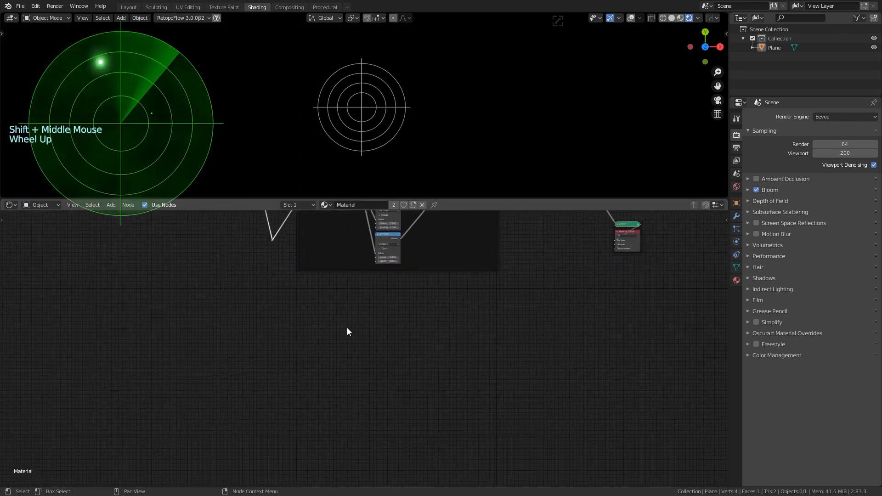
pyautogui.keyDown('shift'); pyautogui.scroll(1, 354, 296); pyautogui.keyUp('shift')
pyautogui.keyDown('shift'); pyautogui.moveTo(355, 295); pyautogui.dragTo(357, 342, button='middle'); pyautogui.keyUp('shift')
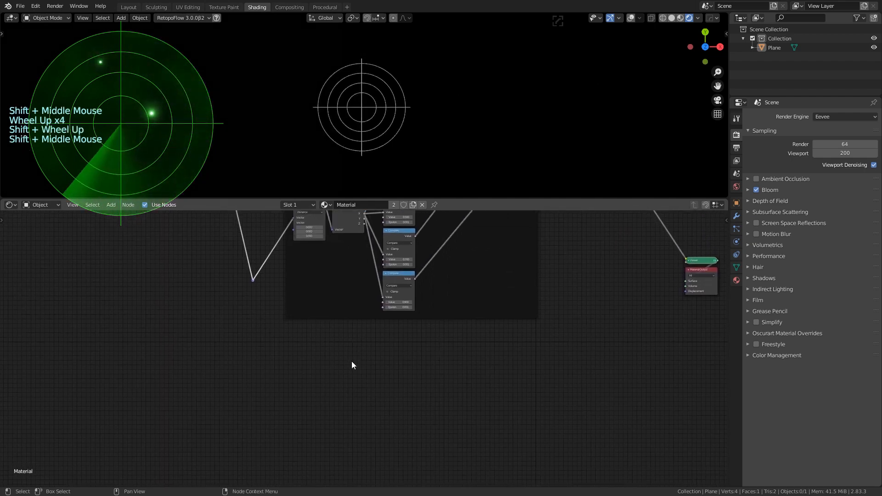
# Add a Vector Math node set to Distance, fed by the coordinate reroute
pyautogui.hotkey('shift', 'a')
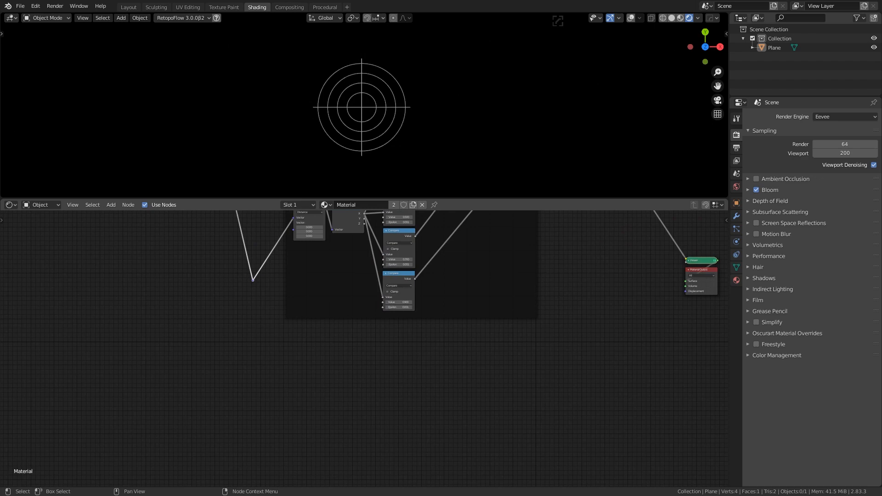
pyautogui.hotkey('shift', 'a')
pyautogui.click(319, 369)
pyautogui.write('vecto')
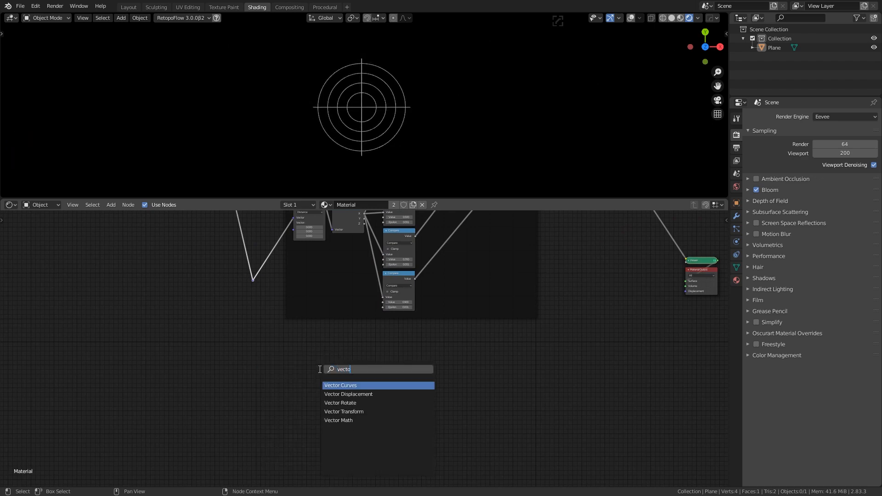
pyautogui.click(360, 421)
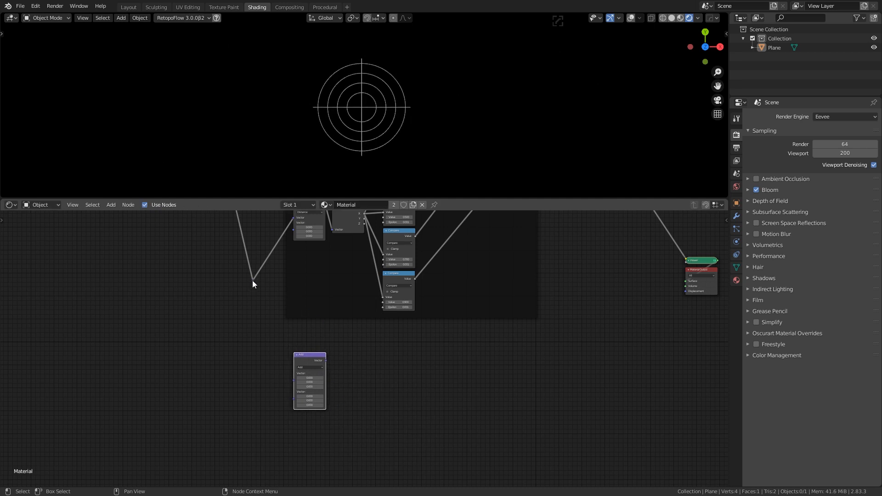
pyautogui.moveTo(253, 280); pyautogui.dragTo(291, 381)
pyautogui.moveTo(257, 407); pyautogui.dragTo(247, 323, button='middle')
pyautogui.moveTo(302, 268); pyautogui.dragTo(296, 257)
pyautogui.scroll(3, 223, 287)
pyautogui.moveTo(222, 287); pyautogui.dragTo(241, 336, button='middle')
pyautogui.click(304, 297)
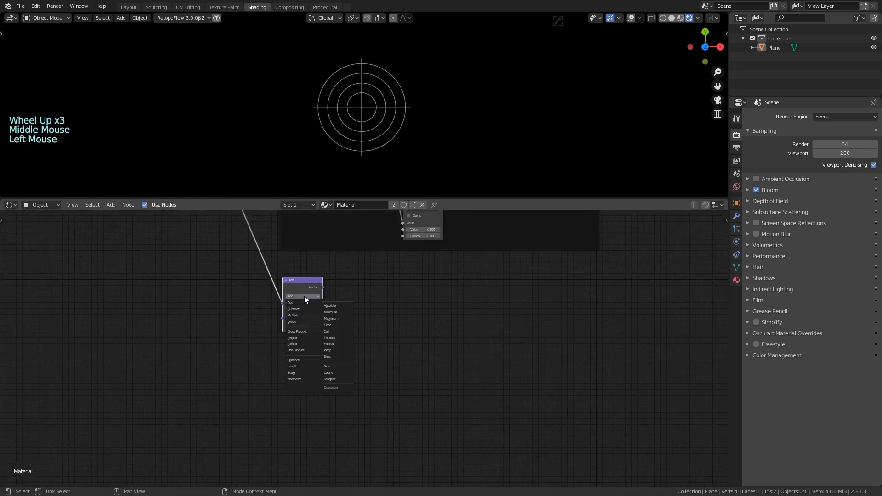
pyautogui.click(307, 360)
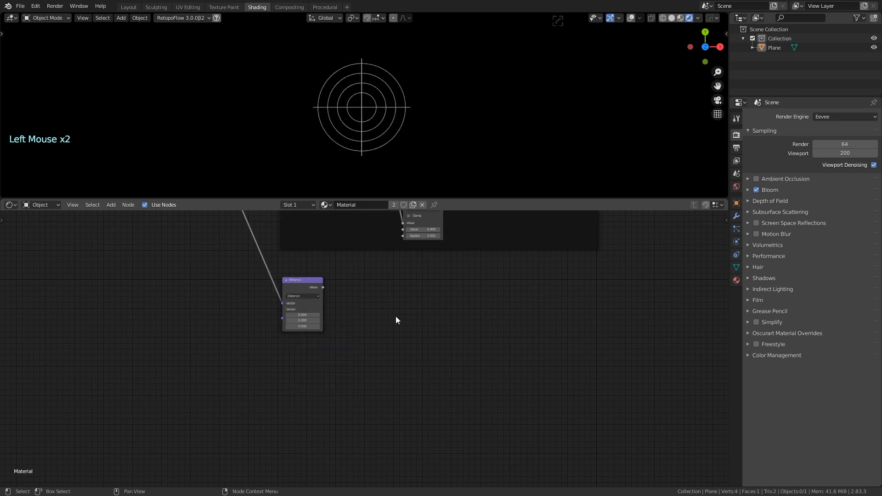
# Add a Math node beside the Distance node and set it to Compare
pyautogui.click(310, 280)
pyautogui.hotkey('shift', 'a')
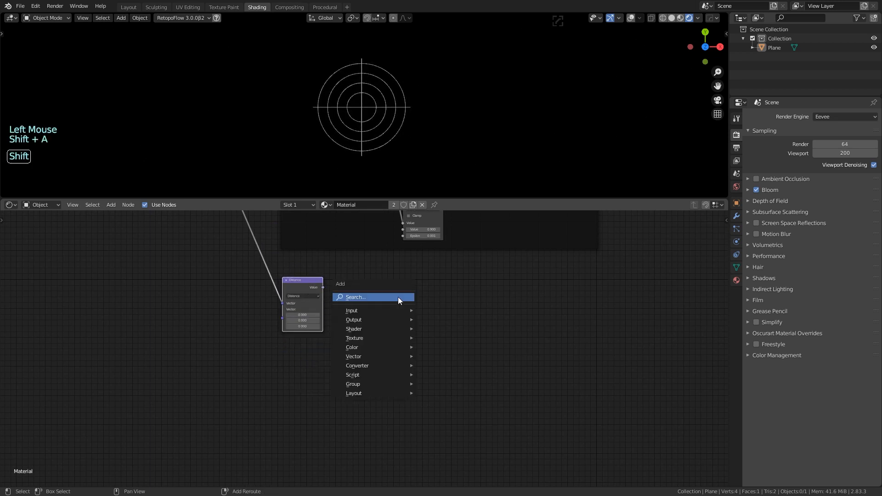
pyautogui.click(394, 299)
pyautogui.click(341, 278)
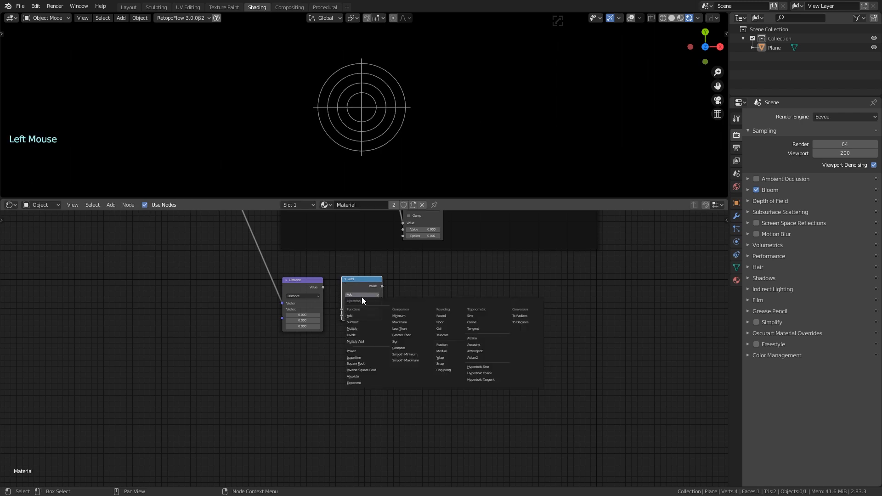
pyautogui.scroll(4, 357, 314)
pyautogui.click(362, 275)
pyautogui.click(416, 354)
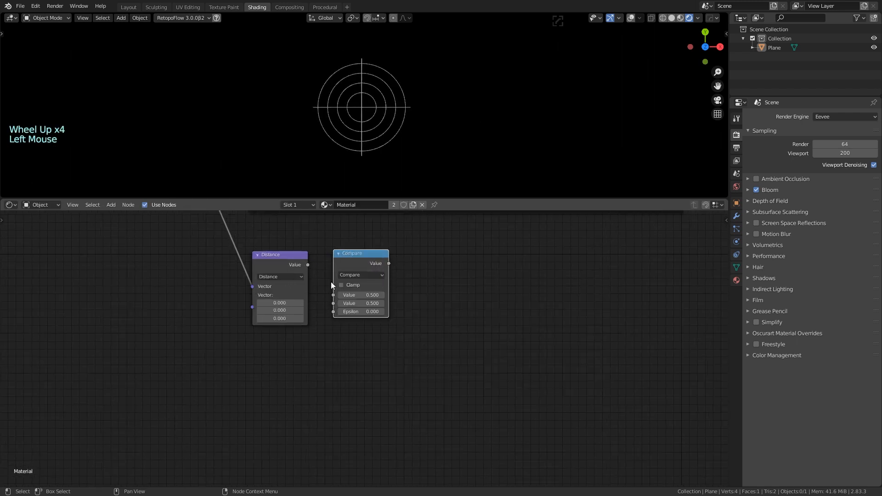
# Insert a Separate XYZ node after Distance, routing its X output into Compare
pyautogui.moveTo(308, 265); pyautogui.dragTo(445, 265)
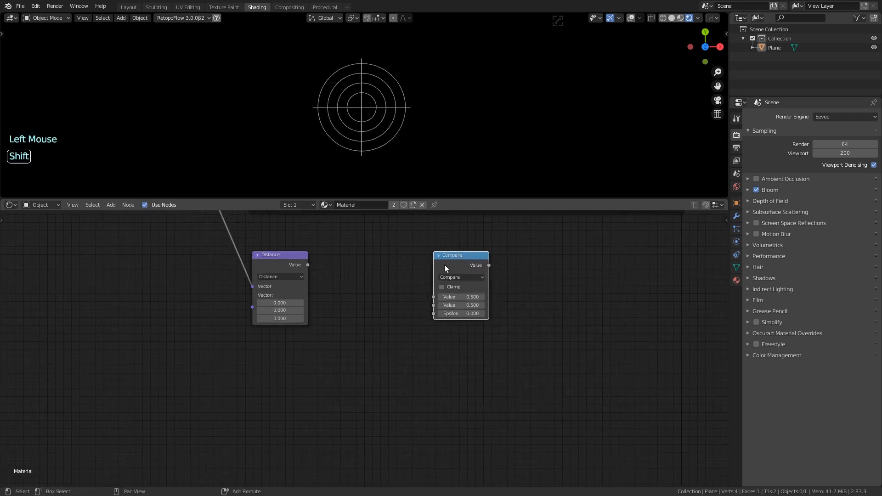
pyautogui.hotkey('shift', 'a')
pyautogui.click(384, 268)
pyautogui.write('sepa')
pyautogui.click(400, 302)
pyautogui.click(355, 281)
pyautogui.moveTo(308, 264); pyautogui.dragTo(337, 298)
pyautogui.moveTo(368, 252)
pyautogui.mouseDown()
pyautogui.moveTo(360, 260)
pyautogui.moveTo(434, 297)
pyautogui.mouseUp()
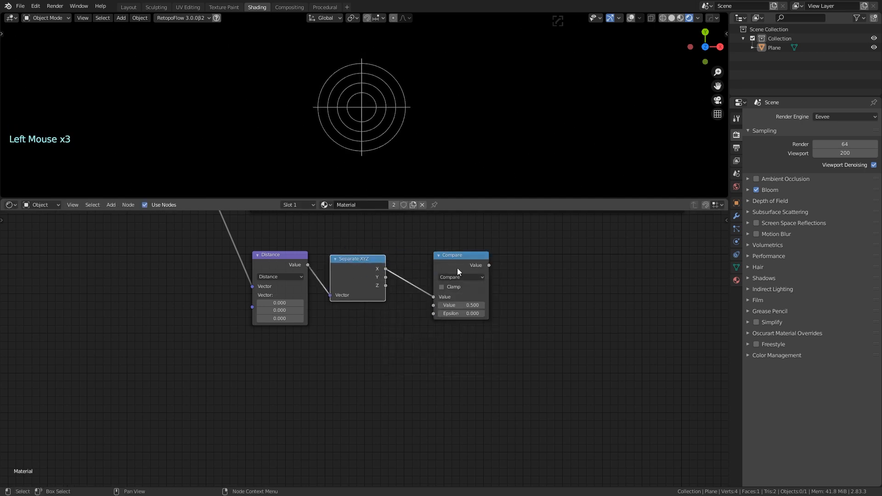
# Set Compare's Value to 0 and Epsilon to 0.9, then preview it as a white disc
pyautogui.click(461, 278)
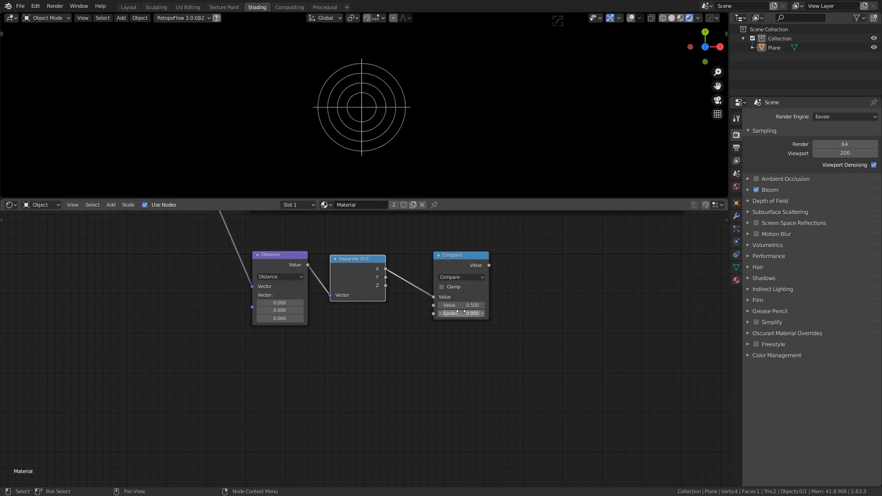
pyautogui.click(463, 307)
pyautogui.press('Return')
pyautogui.click(473, 314)
pyautogui.keyDown('ctrl'); pyautogui.keyDown('shift'); pyautogui.click(448, 265); pyautogui.keyUp('shift'); pyautogui.keyUp('ctrl')
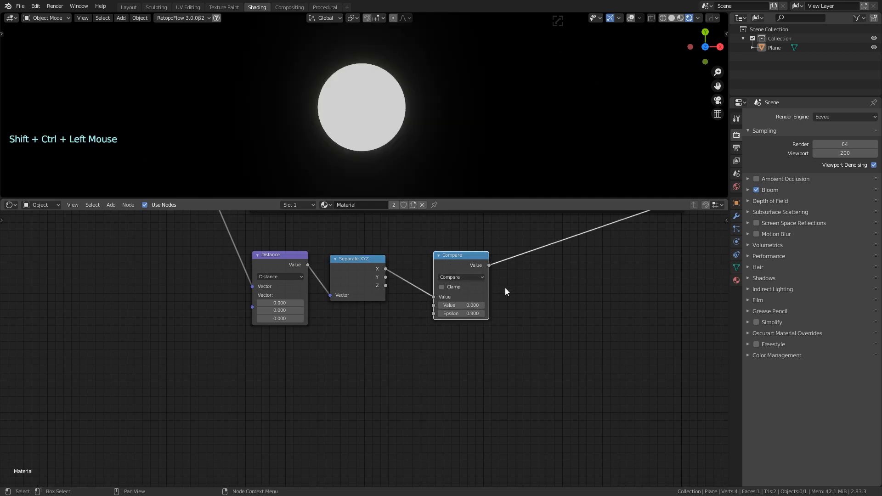
pyautogui.moveTo(573, 292); pyautogui.dragTo(510, 339, button='middle')
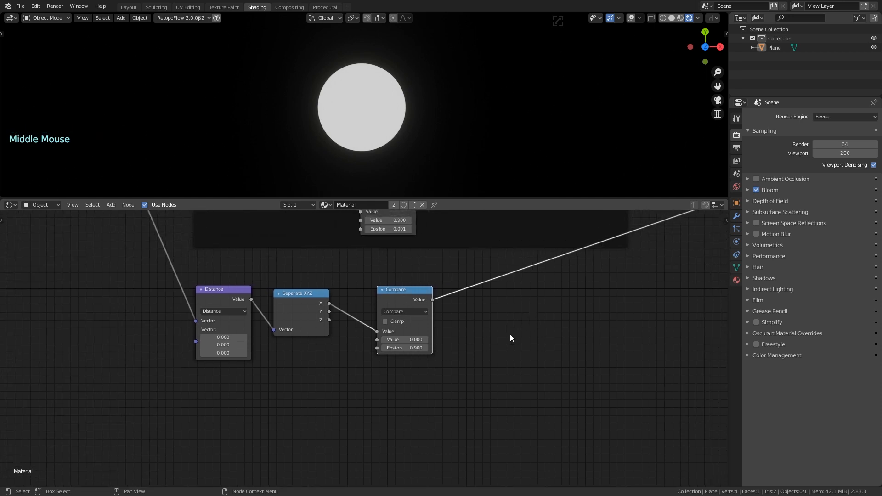
# Add a MixRGB node below the disc chain with Color1 set to very dark green
pyautogui.scroll(-6, 510, 338)
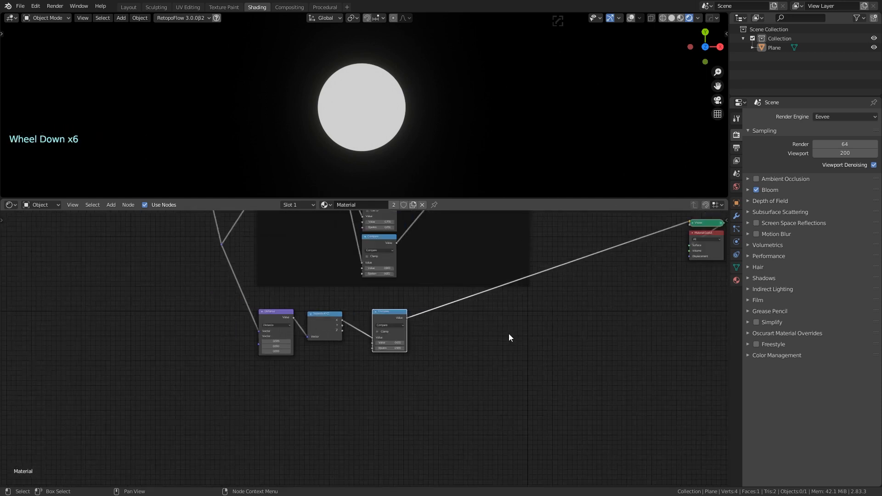
pyautogui.scroll(3, 509, 338)
pyautogui.scroll(-3, 510, 337)
pyautogui.moveTo(521, 335); pyautogui.dragTo(470, 337, button='middle')
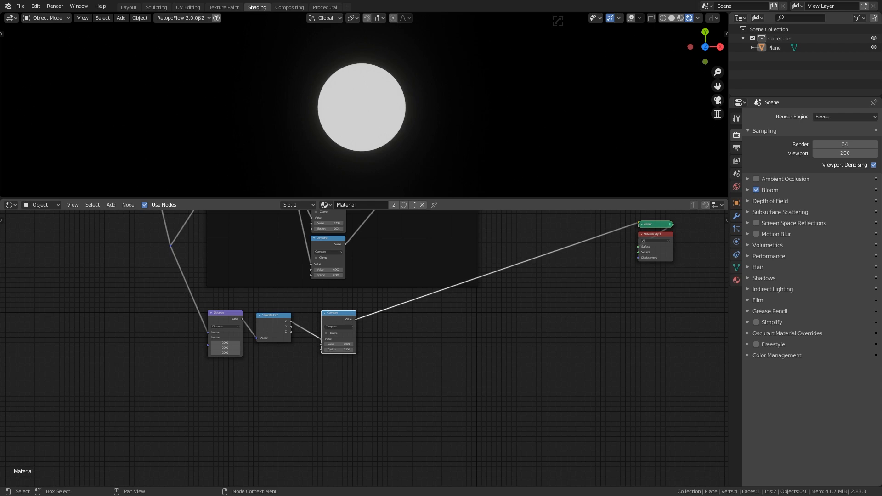
pyautogui.hotkey('shift', 'a')
pyautogui.write('mix')
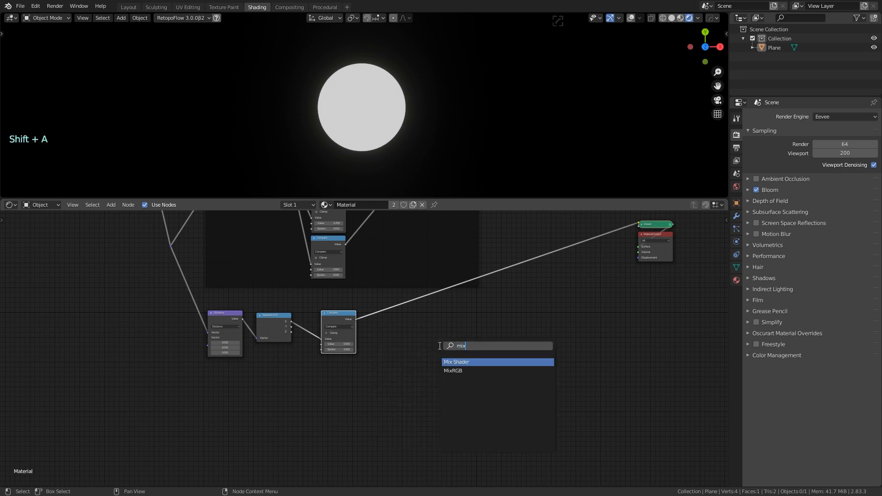
pyautogui.press('Return')
pyautogui.click(483, 373)
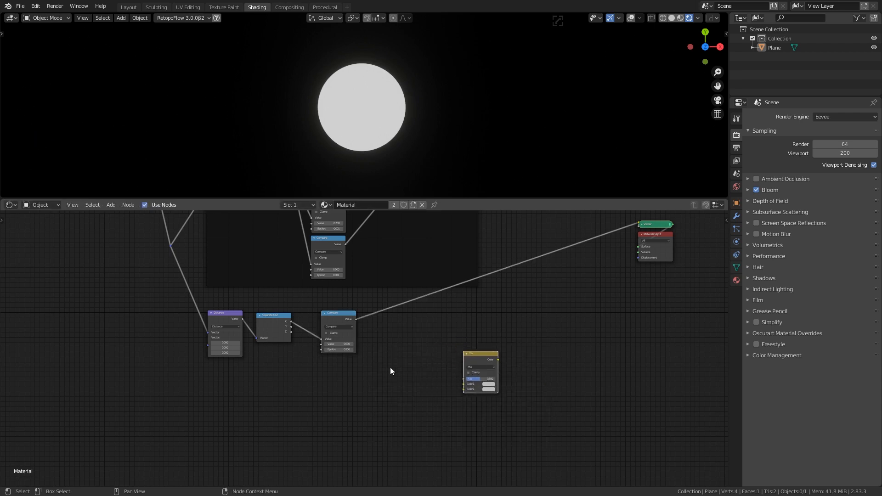
pyautogui.moveTo(462, 356); pyautogui.dragTo(481, 354)
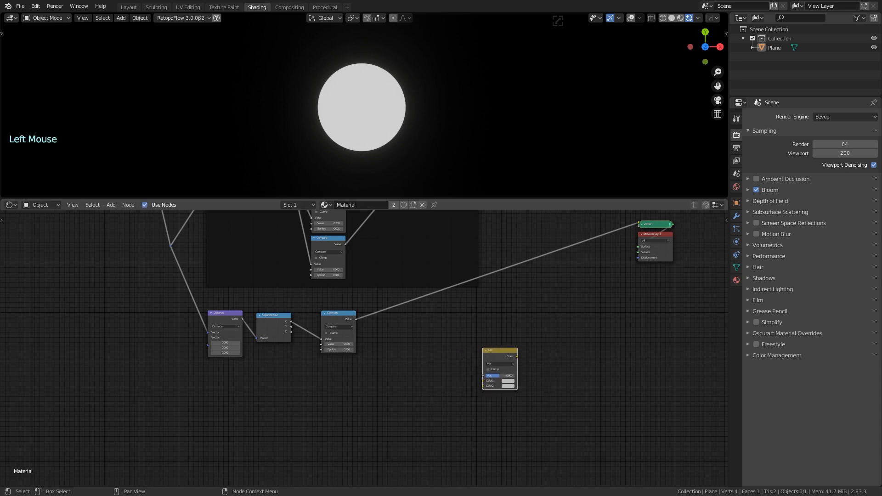
pyautogui.click(508, 382)
pyautogui.click(513, 381)
pyautogui.moveTo(544, 335); pyautogui.dragTo(544, 341)
# Duplicate the Mix node, feed the lower Mix into its Color2, and make its Color1 black
pyautogui.click(506, 349)
pyautogui.hotkey('shift', 'd')
pyautogui.click(564, 316)
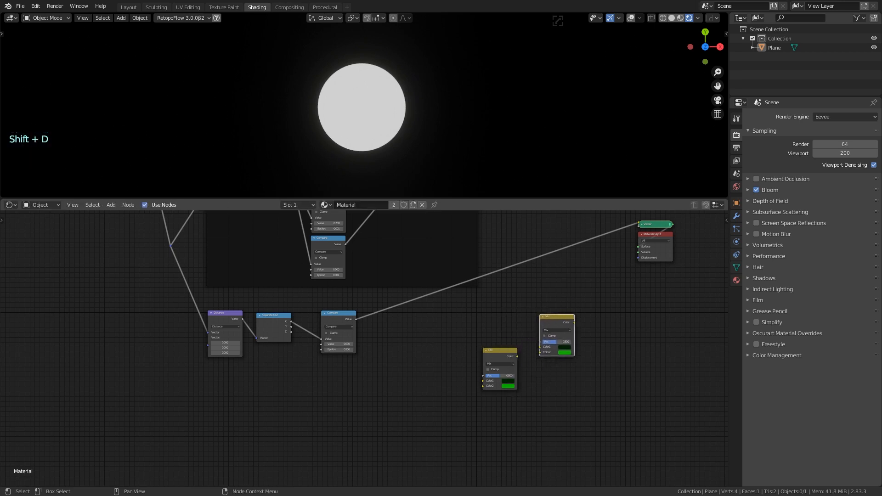
pyautogui.moveTo(518, 357); pyautogui.dragTo(541, 352)
pyautogui.click(566, 348)
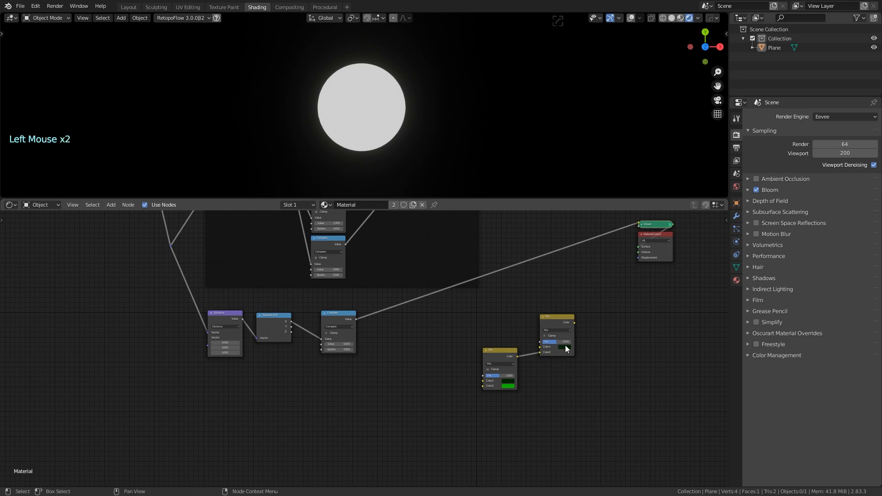
pyautogui.moveTo(602, 307); pyautogui.dragTo(602, 315)
# Use the Compare result as the upper Mix factor and preview the green disc on black
pyautogui.moveTo(356, 320); pyautogui.dragTo(540, 343)
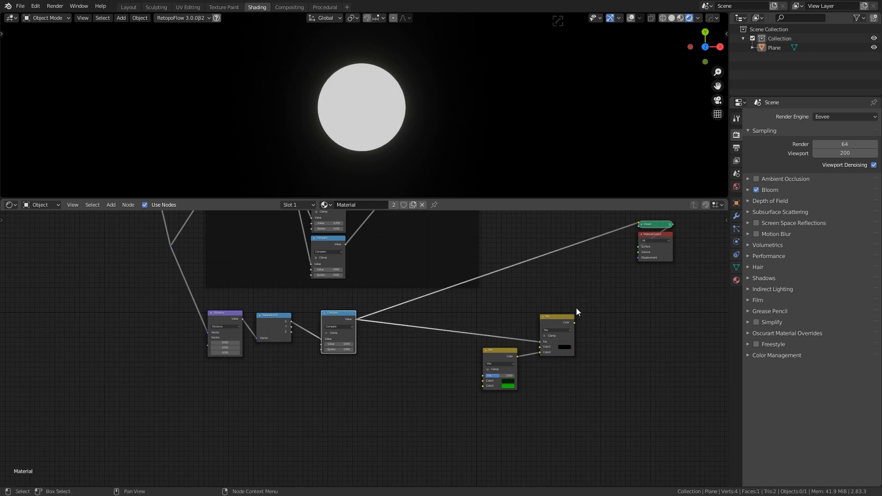
pyautogui.keyDown('ctrl'); pyautogui.keyDown('shift'); pyautogui.click(557, 318); pyautogui.keyUp('shift'); pyautogui.keyUp('ctrl')
pyautogui.scroll(3, 455, 354)
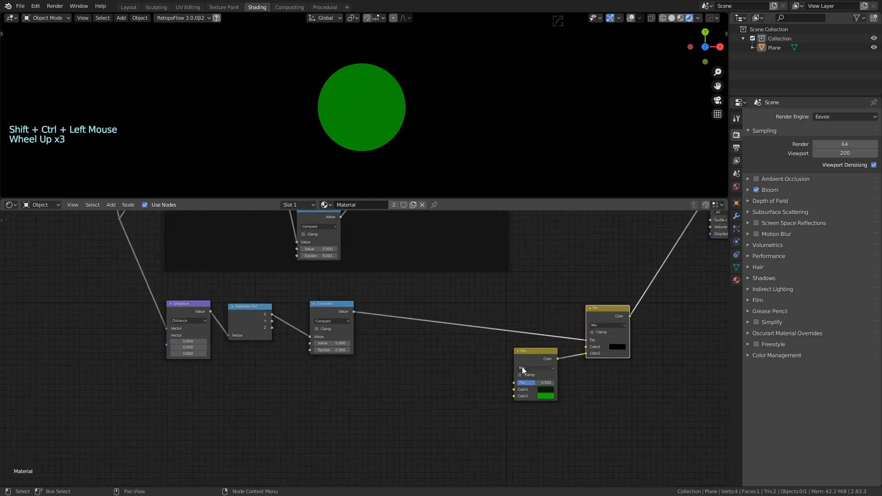
pyautogui.click(522, 367)
# Chain a Noise Texture through a Bright/Contrast node into the lower Mix factor
pyautogui.moveTo(478, 365); pyautogui.dragTo(519, 359, button='middle')
pyautogui.hotkey('shift', 'a')
pyautogui.click(519, 360)
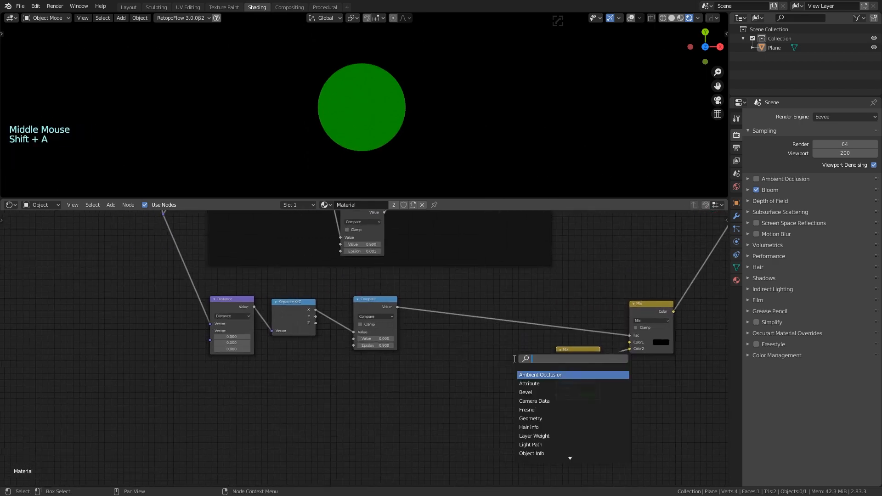
pyautogui.write('noise')
pyautogui.press('Return')
pyautogui.click(507, 370)
pyautogui.hotkey('shift', 'a')
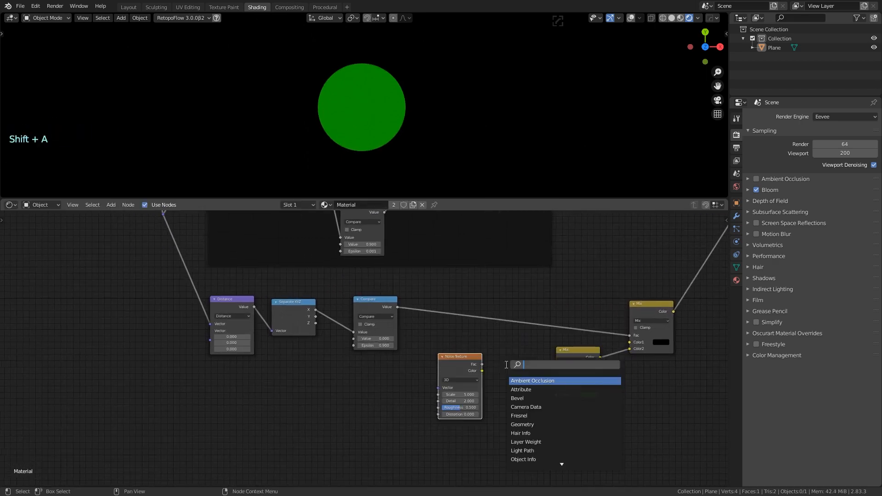
pyautogui.write('contr')
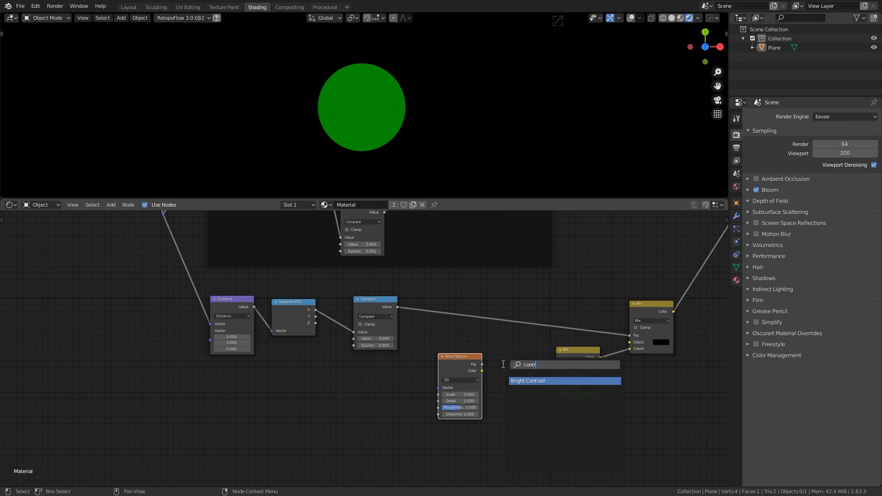
pyautogui.press('Return')
pyautogui.click(503, 365)
pyautogui.moveTo(475, 364); pyautogui.dragTo(557, 382)
pyautogui.moveTo(453, 395)
pyautogui.mouseDown()
pyautogui.moveTo(473, 395)
pyautogui.moveTo(446, 401)
pyautogui.mouseUp()
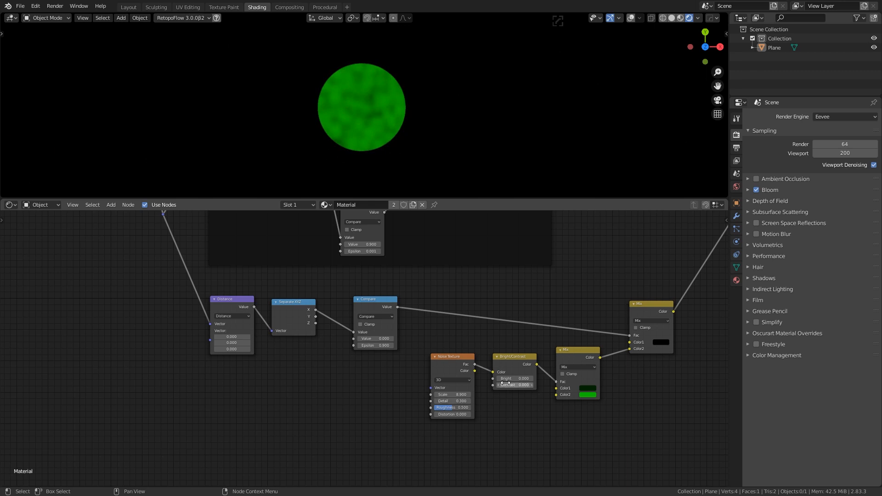
# Raise the noise contrast and set the Noise Texture scale to 4.7
pyautogui.moveTo(505, 383); pyautogui.dragTo(519, 385)
pyautogui.moveTo(454, 394)
pyautogui.mouseDown()
pyautogui.moveTo(497, 395)
pyautogui.moveTo(507, 385)
pyautogui.moveTo(402, 395)
pyautogui.moveTo(464, 401)
pyautogui.mouseUp()
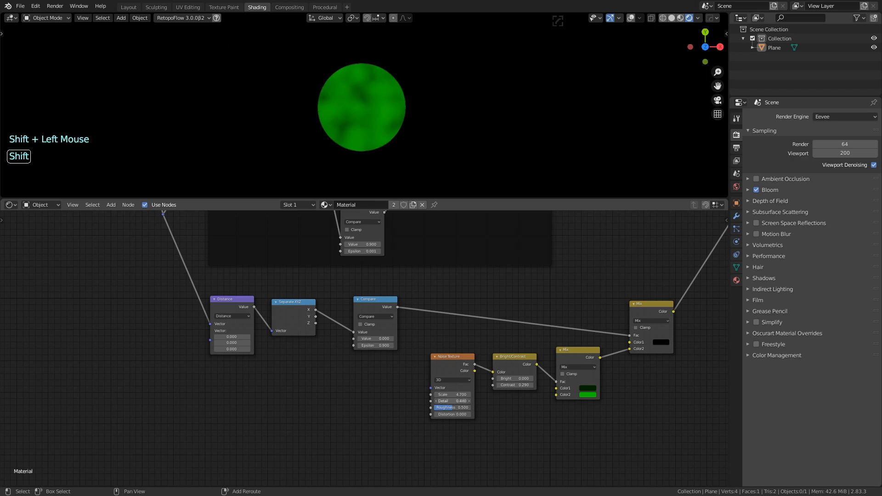
pyautogui.click(595, 307)
pyautogui.scroll(-8, 559, 300)
pyautogui.moveTo(512, 259); pyautogui.dragTo(500, 355, button='middle')
pyautogui.scroll(2, 491, 336)
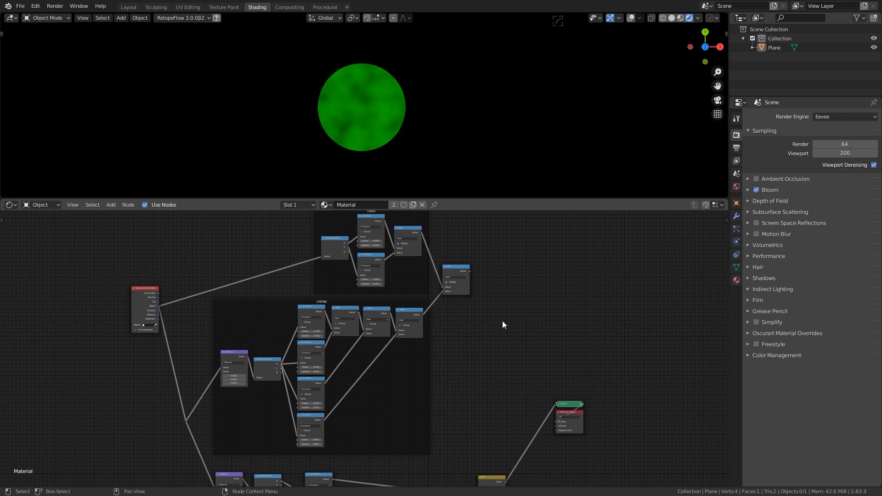
# Box-select the Noise Texture, Bright/Contrast and Mix nodes and shift them slightly up-left
pyautogui.moveTo(502, 321); pyautogui.dragTo(534, 285, button='middle')
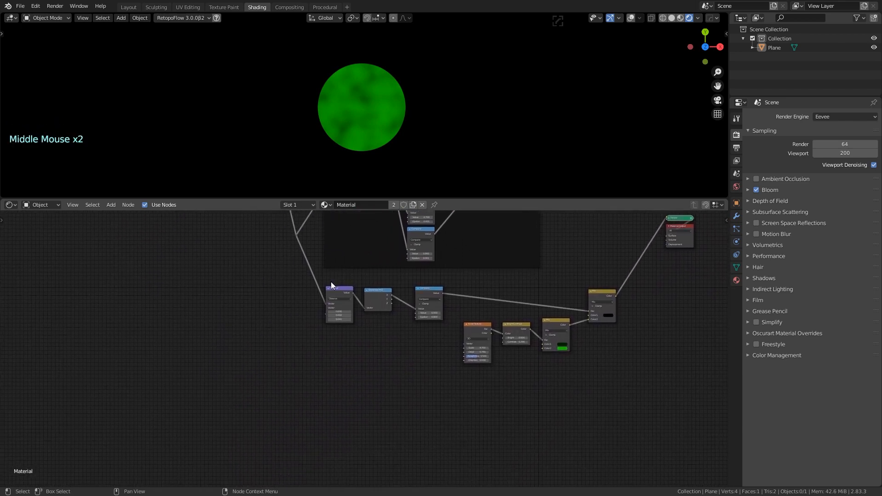
pyautogui.moveTo(381, 397); pyautogui.dragTo(401, 372, button='middle')
pyautogui.moveTo(461, 285); pyautogui.dragTo(559, 356)
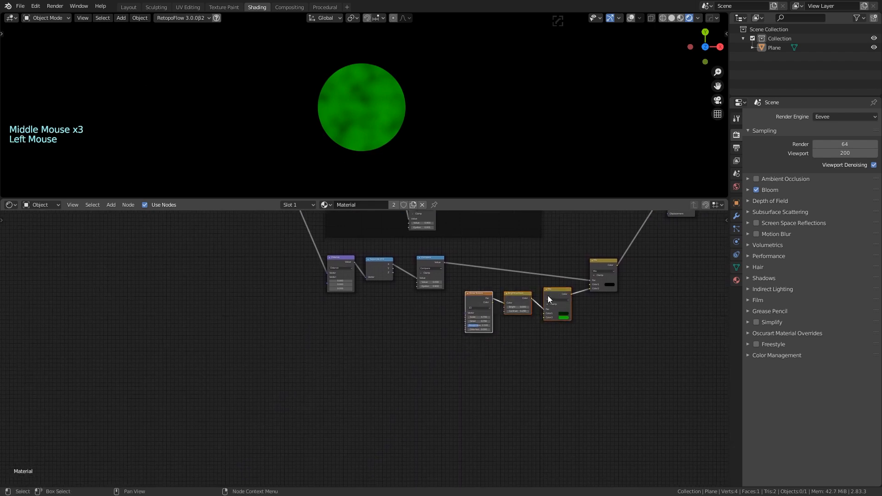
pyautogui.moveTo(548, 296); pyautogui.dragTo(539, 290)
pyautogui.click(514, 370)
pyautogui.moveTo(403, 367); pyautogui.dragTo(447, 372, button='middle')
pyautogui.scroll(4, 404, 367)
pyautogui.scroll(2, 421, 372)
pyautogui.scroll(-1, 432, 372)
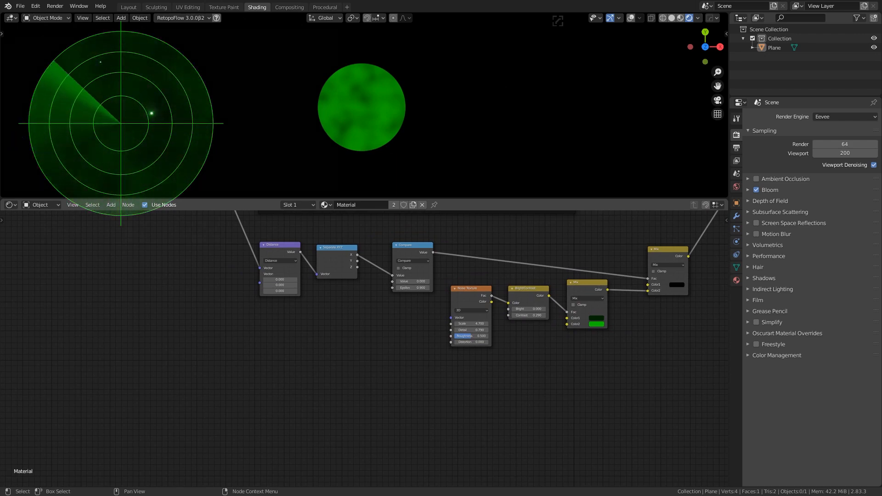
pyautogui.moveTo(361, 371); pyautogui.dragTo(382, 351, button='middle')
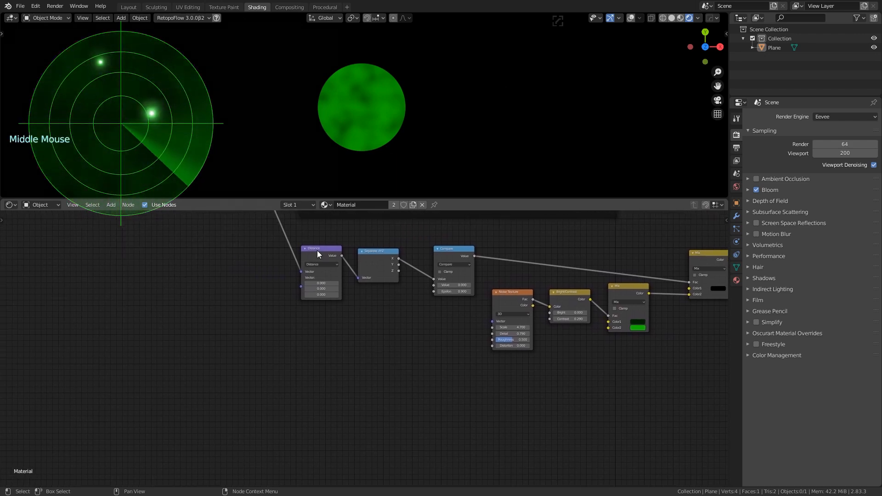
# Add a Separate XYZ node below the Distance node
pyautogui.hotkey('shift', 'a')
pyautogui.click(367, 352)
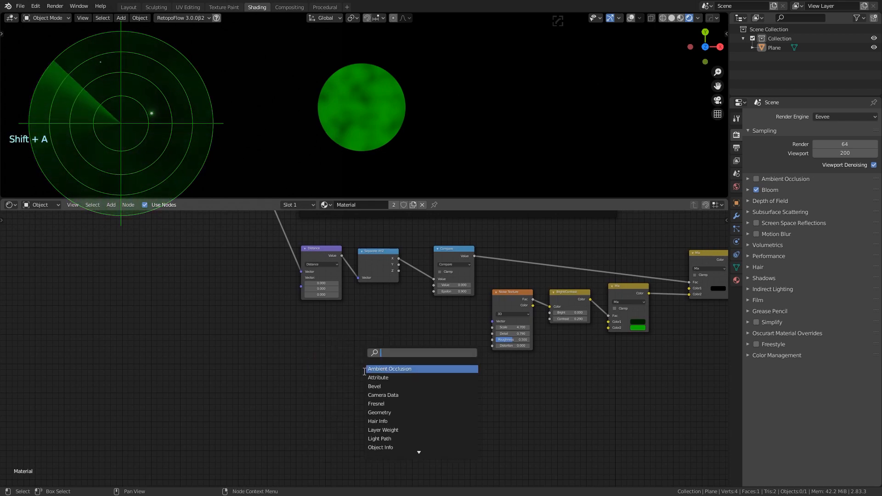
pyautogui.write('sepa')
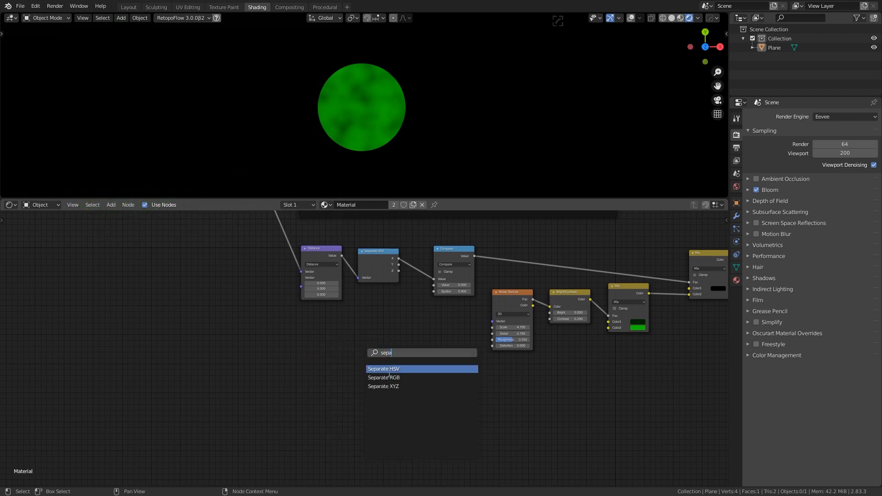
pyautogui.click(395, 387)
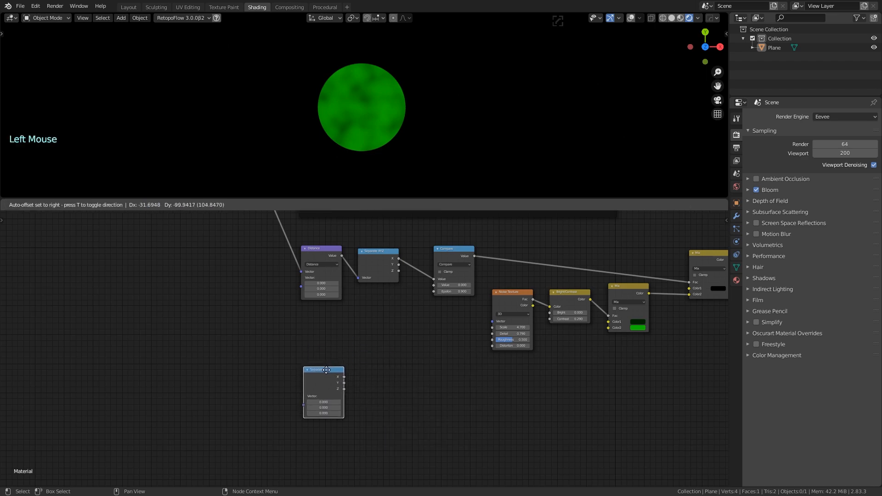
pyautogui.click(325, 375)
pyautogui.moveTo(261, 281); pyautogui.dragTo(304, 335, button='middle')
pyautogui.scroll(-9, 302, 346)
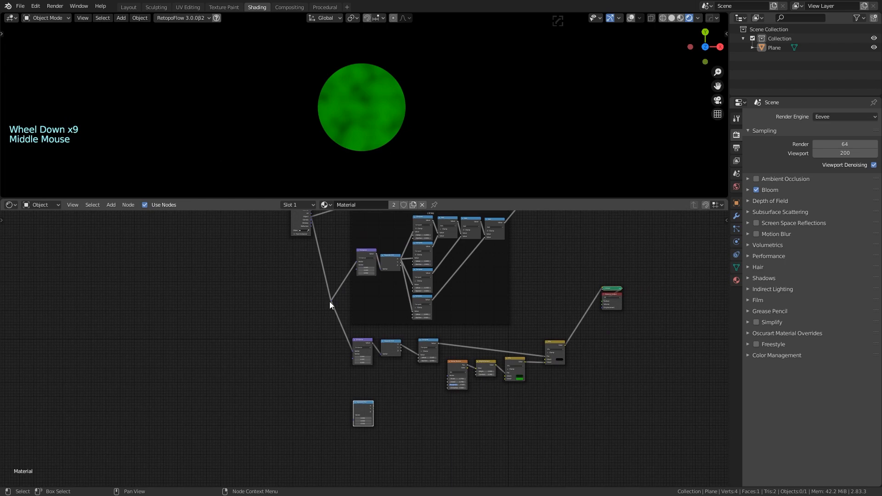
# Link the coordinate reroute into Separate XYZ's Vector input, undoing an accidental detach
pyautogui.moveTo(331, 302); pyautogui.dragTo(349, 393)
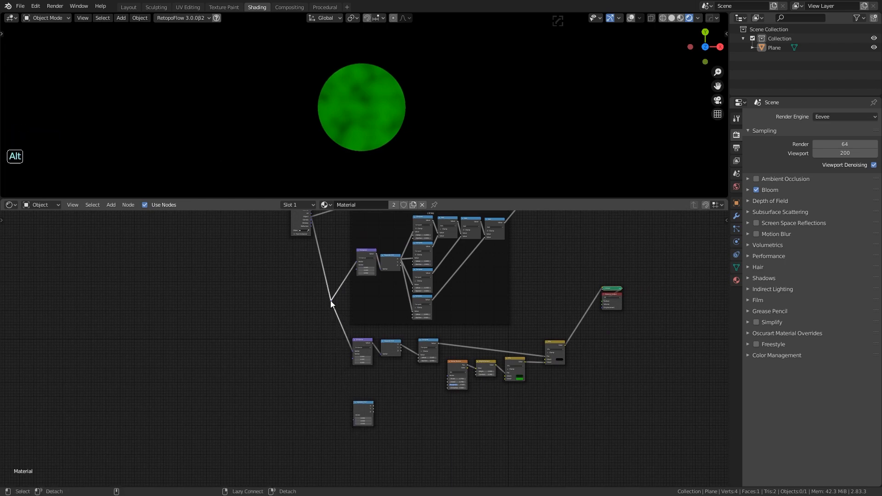
pyautogui.keyDown('alt'); pyautogui.moveTo(331, 304); pyautogui.dragTo(334, 311); pyautogui.keyUp('alt')
pyautogui.hotkey('ctrl', 'z')
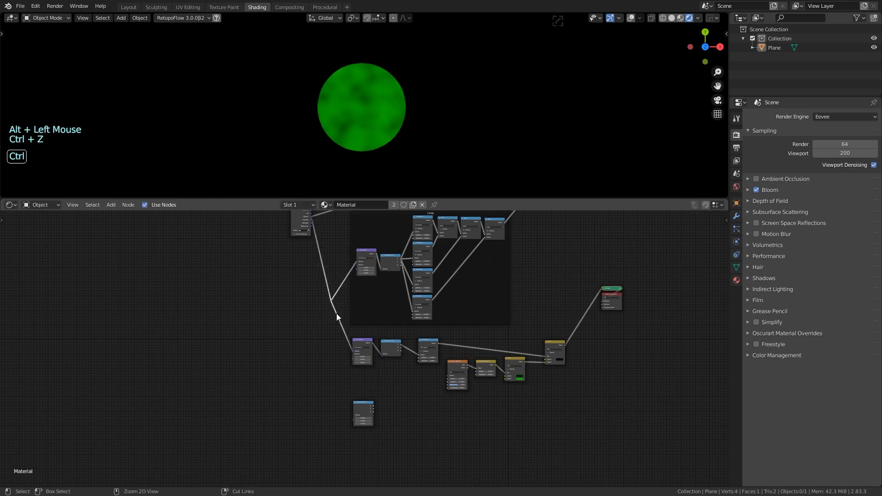
pyautogui.keyDown('alt'); pyautogui.moveTo(330, 301); pyautogui.dragTo(358, 406, button='right'); pyautogui.keyUp('alt')
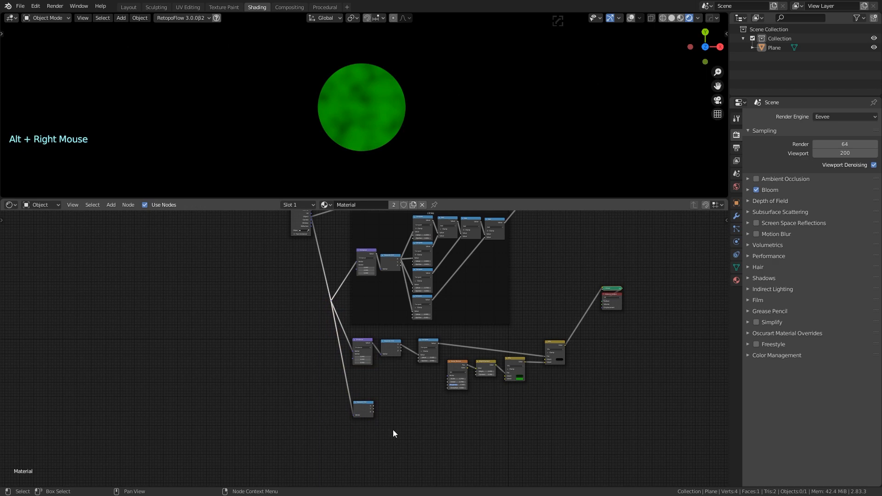
pyautogui.scroll(7, 393, 429)
pyautogui.scroll(5, 392, 429)
pyautogui.keyDown('shift'); pyautogui.moveTo(393, 430); pyautogui.dragTo(352, 359, button='middle'); pyautogui.keyUp('shift')
pyautogui.scroll(7, 352, 359)
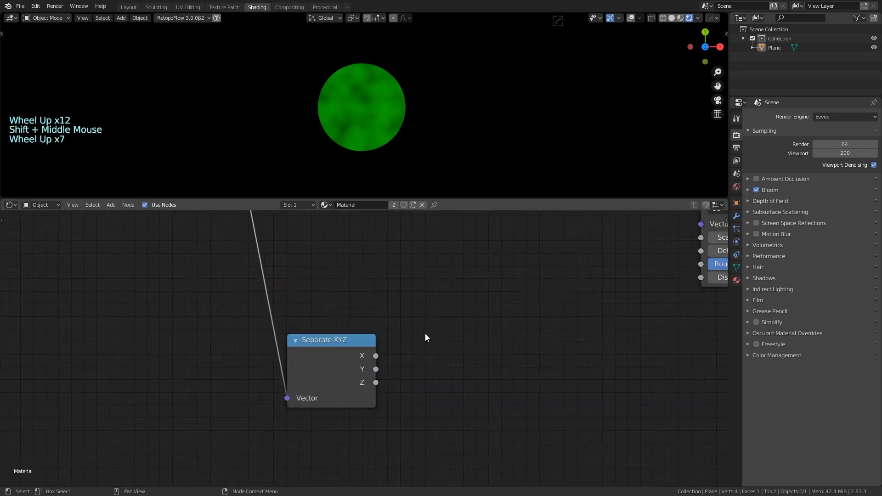
pyautogui.scroll(-3, 432, 326)
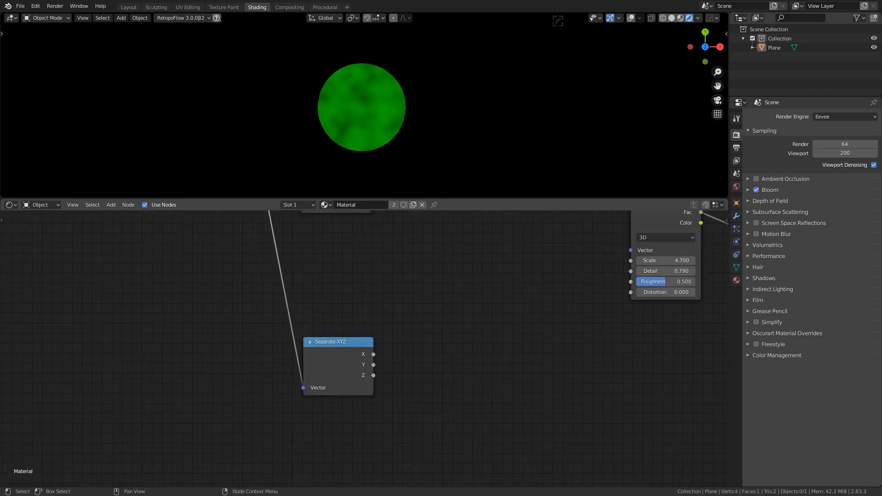
# Add a Math node set to Arctan2, wire Separate XYZ's X and Y into it, and preview it
pyautogui.hotkey('shift', 'a')
pyautogui.click(442, 343)
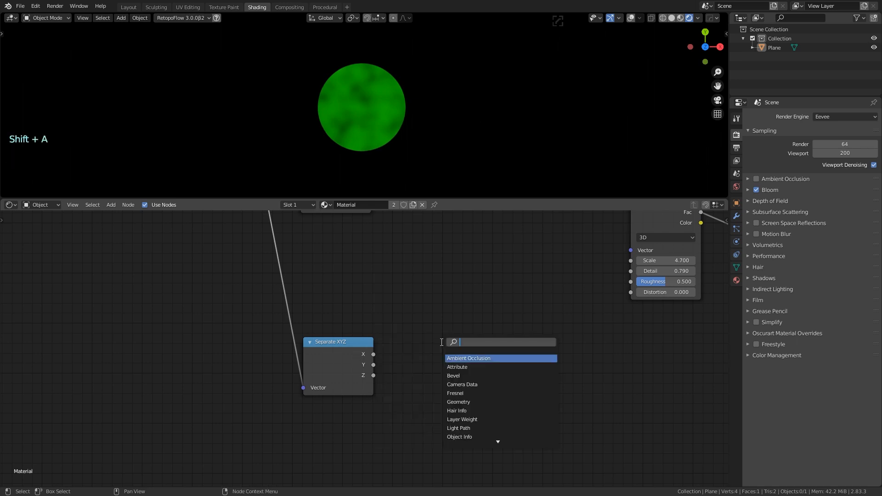
pyautogui.write('add')
pyautogui.press('Return')
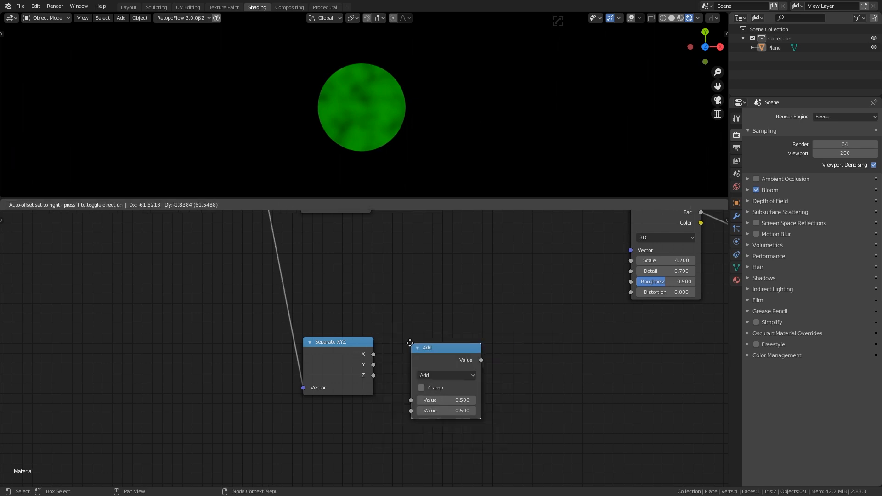
pyautogui.click(397, 334)
pyautogui.click(430, 369)
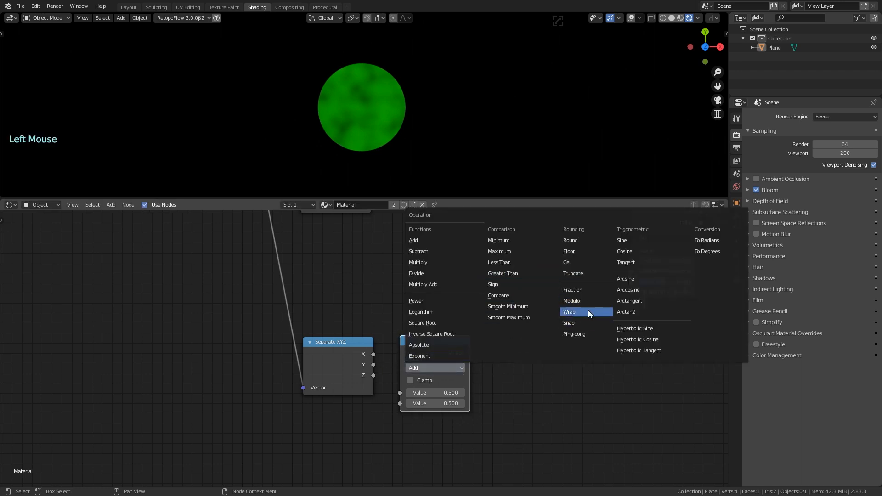
pyautogui.click(631, 312)
pyautogui.moveTo(373, 355); pyautogui.dragTo(410, 403)
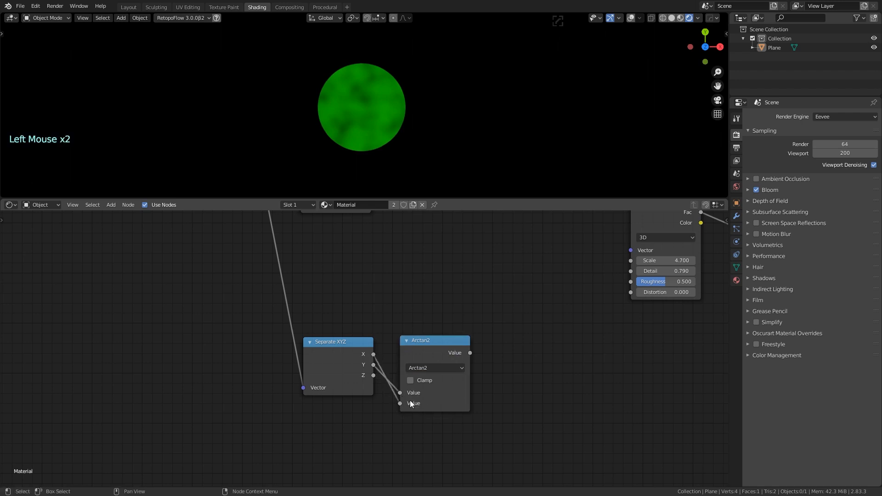
pyautogui.keyDown('ctrl'); pyautogui.keyDown('shift'); pyautogui.click(430, 343); pyautogui.keyUp('shift'); pyautogui.keyUp('ctrl')
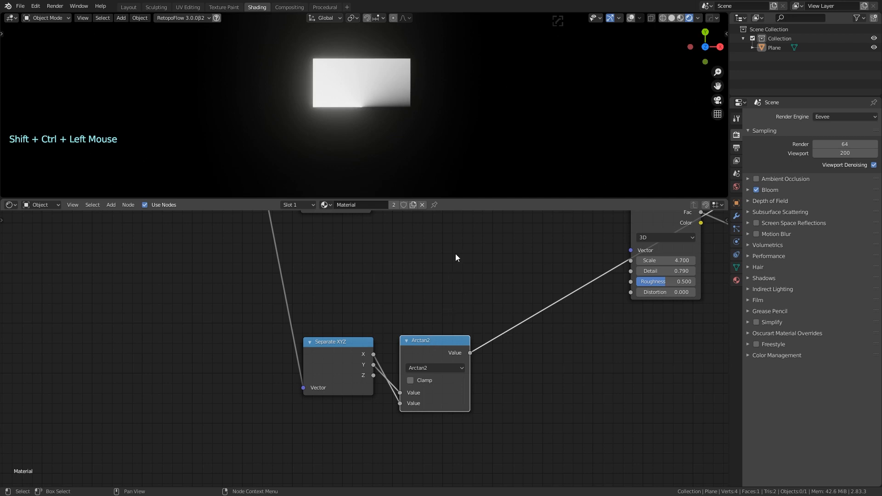
pyautogui.scroll(-4, 455, 281)
pyautogui.moveTo(459, 290); pyautogui.dragTo(366, 306, button='middle')
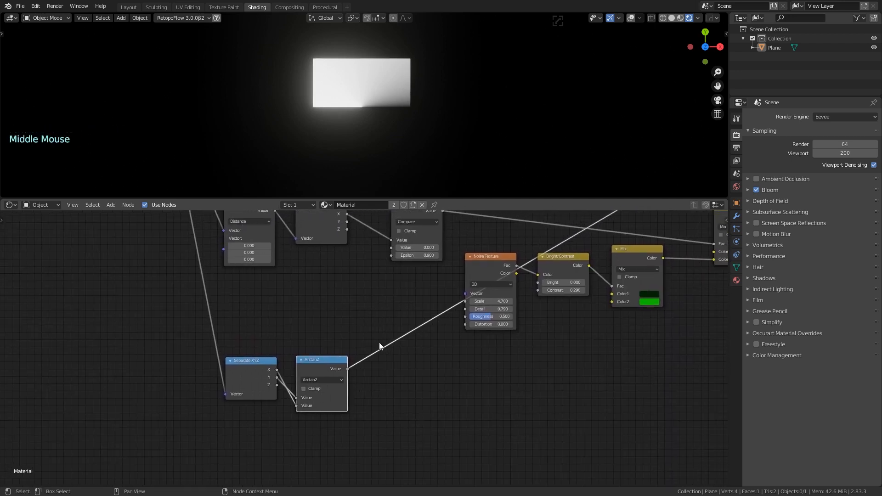
# Add a Math (Add) node and move it further right
pyautogui.hotkey('shift', 'a')
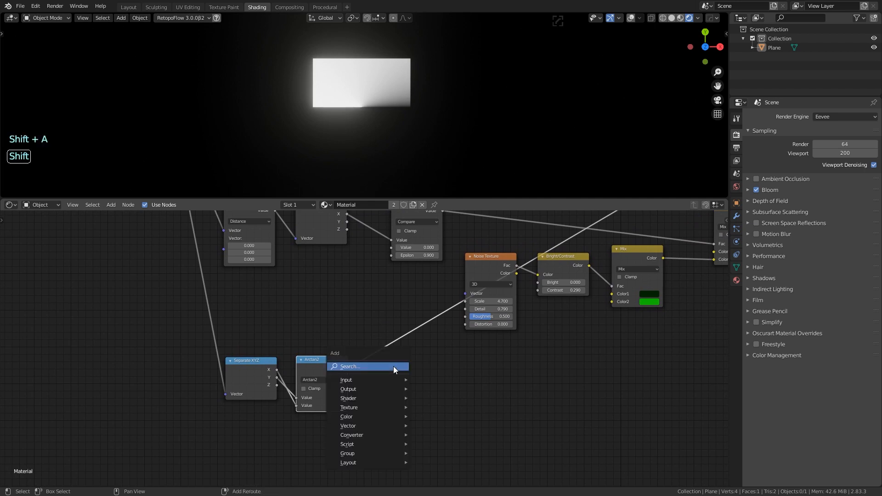
pyautogui.click(394, 365)
pyautogui.write('math')
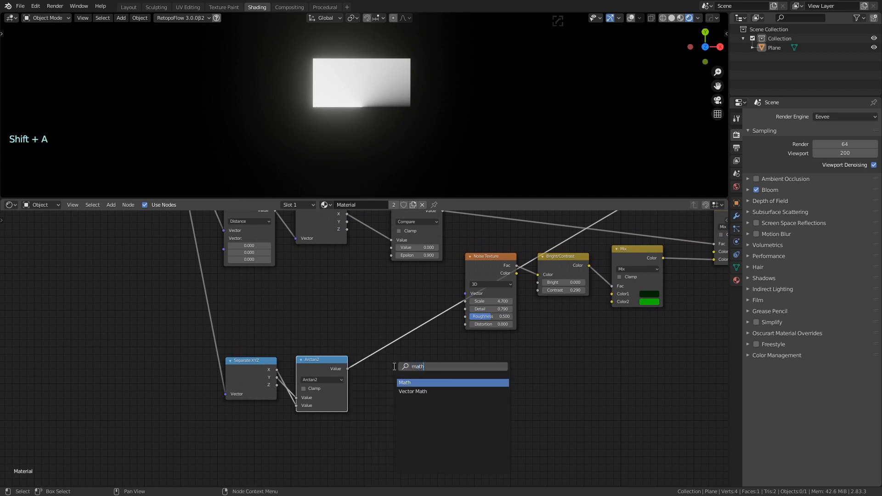
pyautogui.press('Return')
pyautogui.click(394, 381)
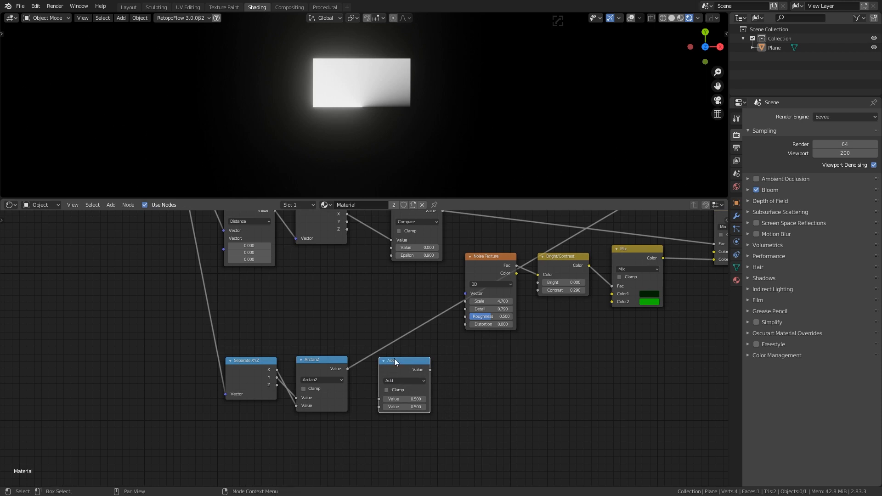
pyautogui.moveTo(396, 363); pyautogui.dragTo(481, 370)
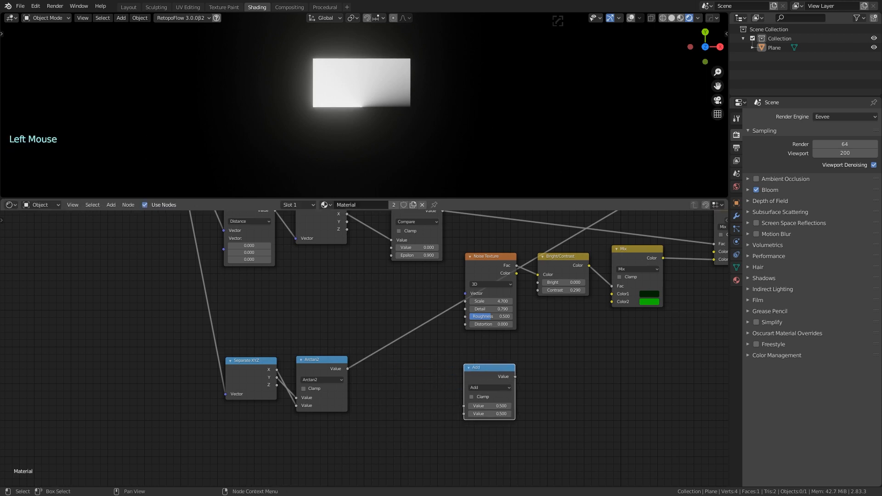
# Add a Map Range node beside Arctan2 and link Arctan2 into its Value input
pyautogui.hotkey('shift', 'a')
pyautogui.click(421, 380)
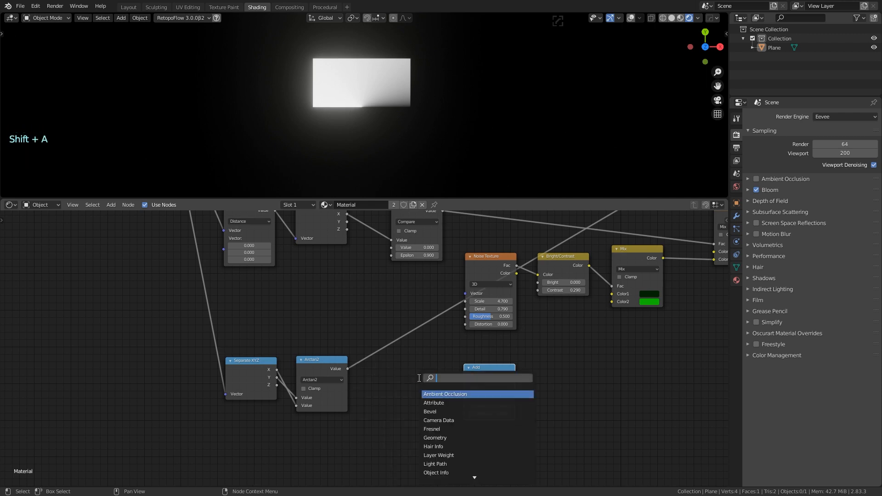
pyautogui.write('range')
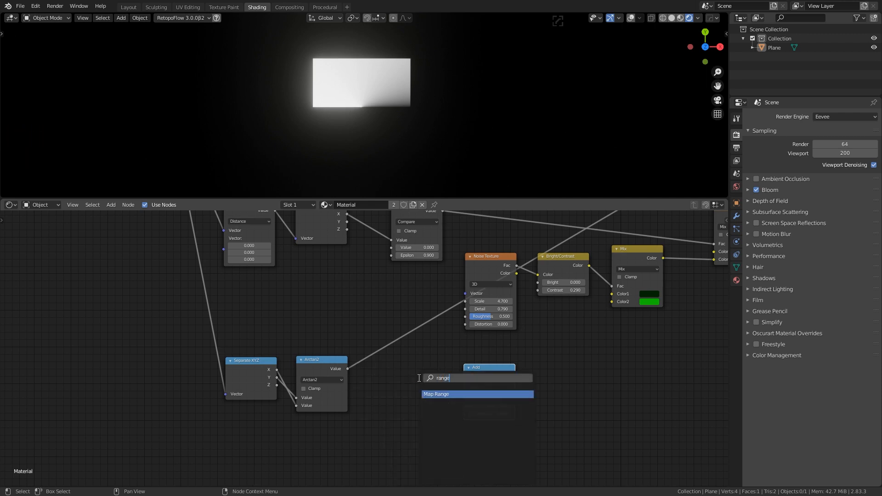
pyautogui.press('Return')
pyautogui.click(396, 389)
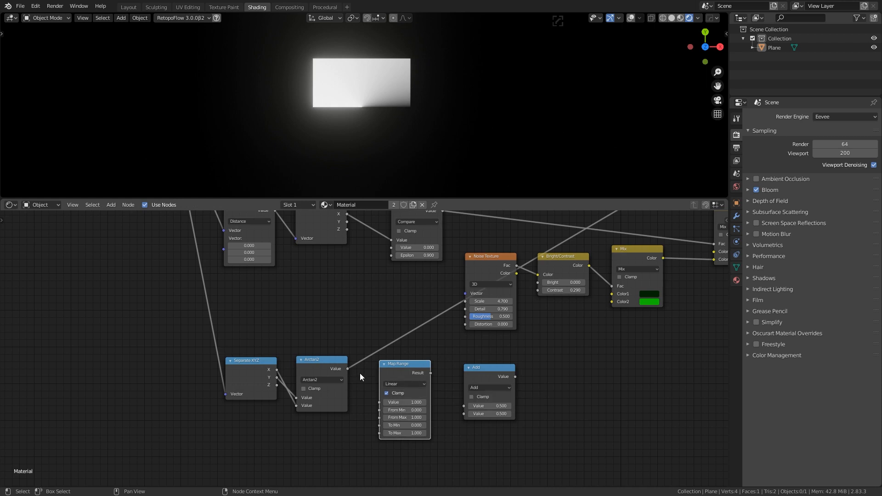
pyautogui.moveTo(348, 369); pyautogui.dragTo(380, 403)
pyautogui.moveTo(405, 373); pyautogui.dragTo(399, 368)
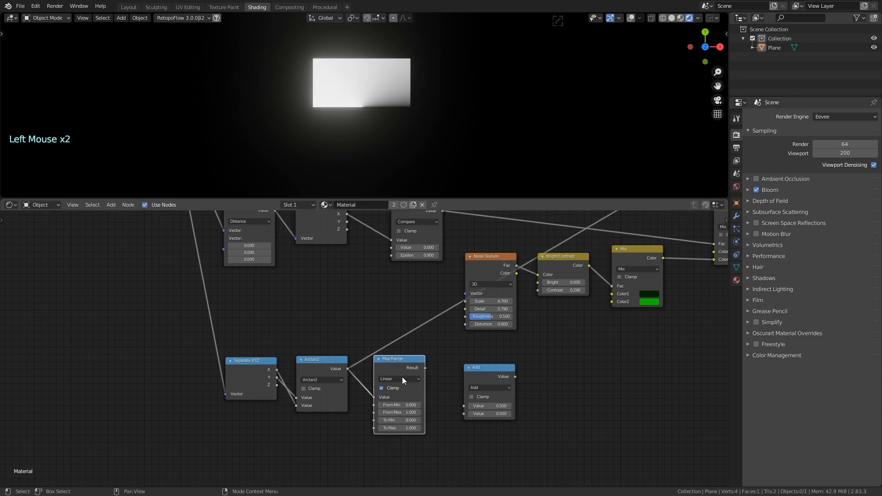
# Set Map Range From Min to -pi and From Max to pi, then preview it
pyautogui.click(392, 405)
pyautogui.write('-2p')
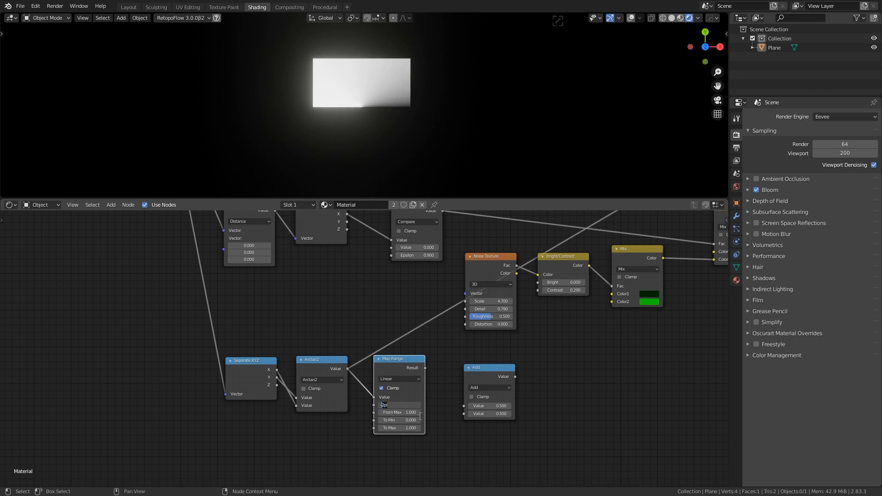
pyautogui.press('BackSpace')
pyautogui.write('pi')
pyautogui.press('Return')
pyautogui.click(408, 413)
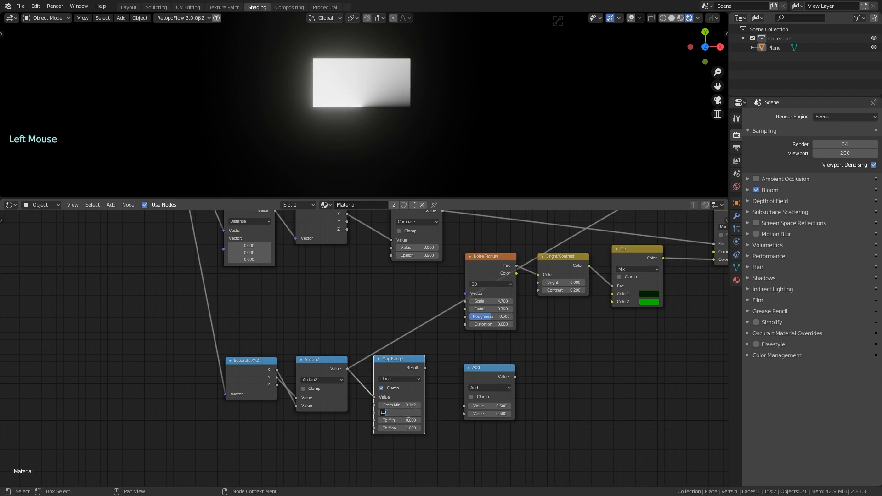
pyautogui.write('pi')
pyautogui.click(442, 435)
pyautogui.keyDown('ctrl'); pyautogui.keyDown('shift'); pyautogui.click(399, 359); pyautogui.keyUp('shift'); pyautogui.keyUp('ctrl')
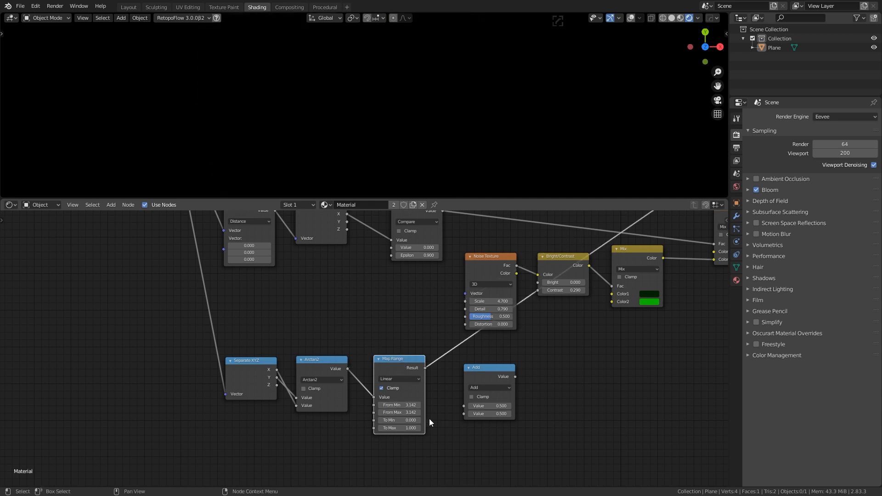
# Shift Map Range slightly left and move the Add node closer to it
pyautogui.moveTo(429, 419); pyautogui.dragTo(395, 394, button='middle')
pyautogui.click(363, 338)
pyautogui.moveTo(362, 338); pyautogui.dragTo(356, 338)
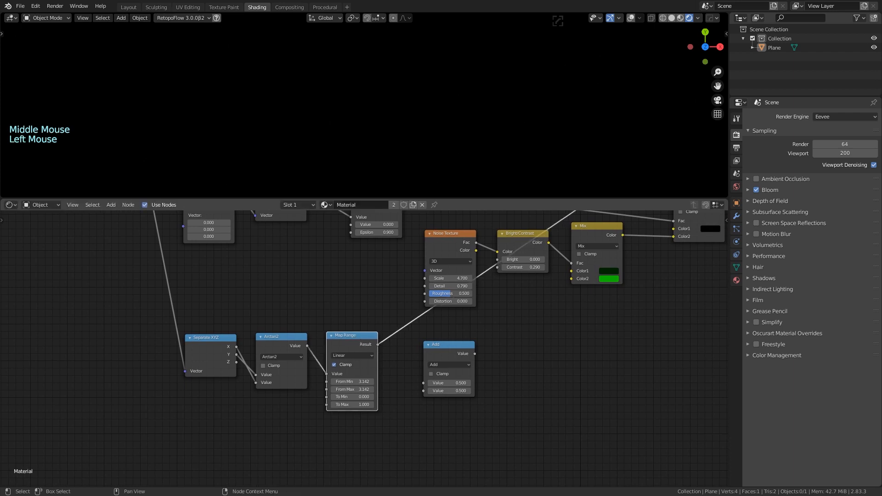
pyautogui.moveTo(386, 350); pyautogui.dragTo(401, 366, button='middle')
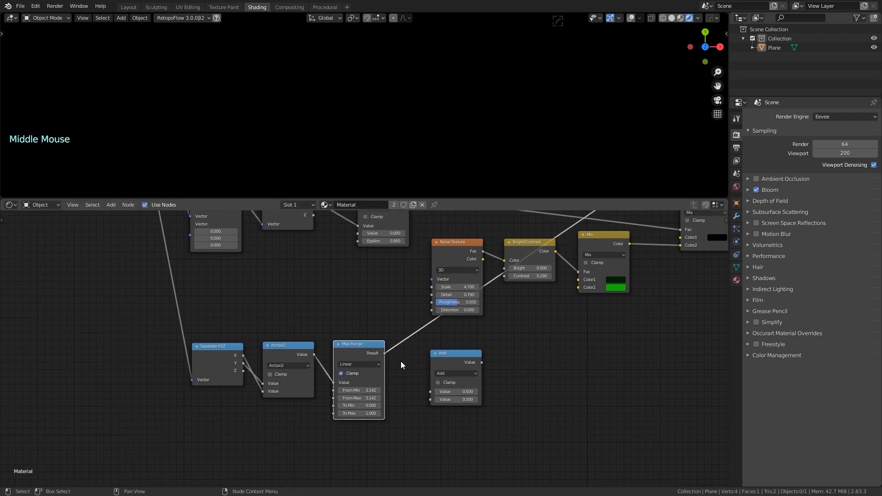
pyautogui.hotkey('alt', 'Tab')
pyautogui.moveTo(445, 354); pyautogui.dragTo(428, 354)
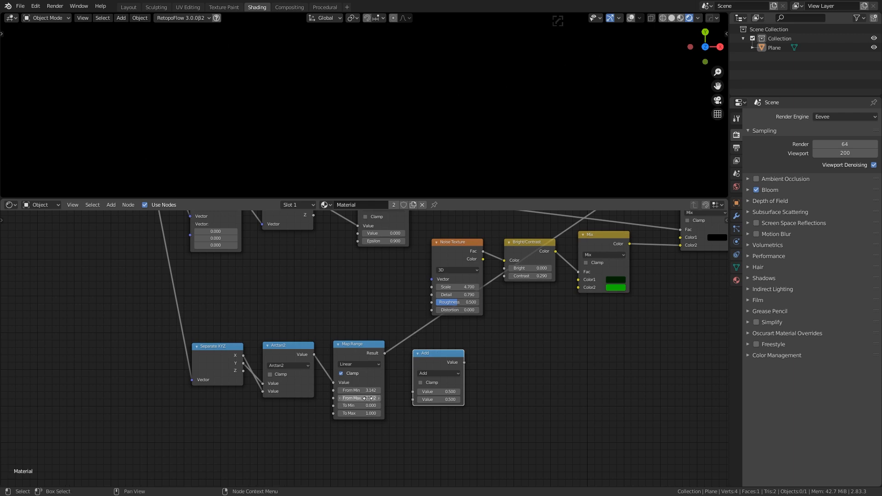
# Correct Map Range From Min to -3.142 and reposition the Map Range and Add nodes
pyautogui.click(343, 390)
pyautogui.write('-')
pyautogui.press('Return')
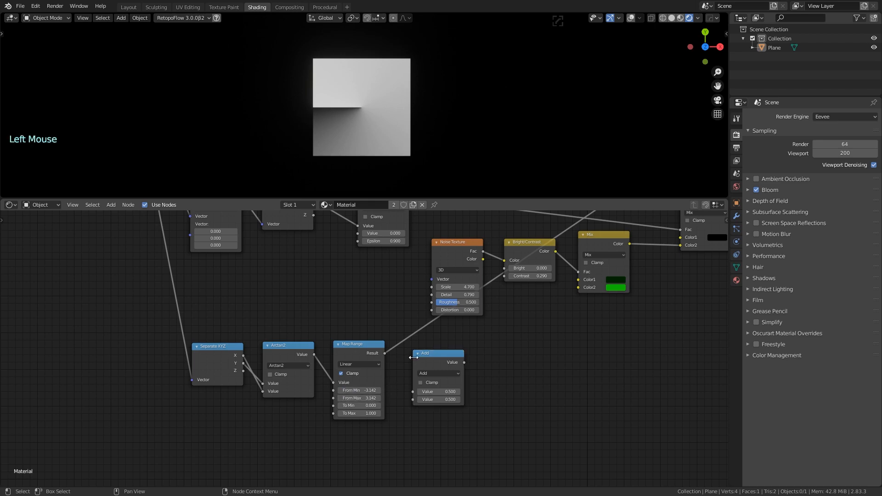
pyautogui.moveTo(373, 348); pyautogui.dragTo(367, 350)
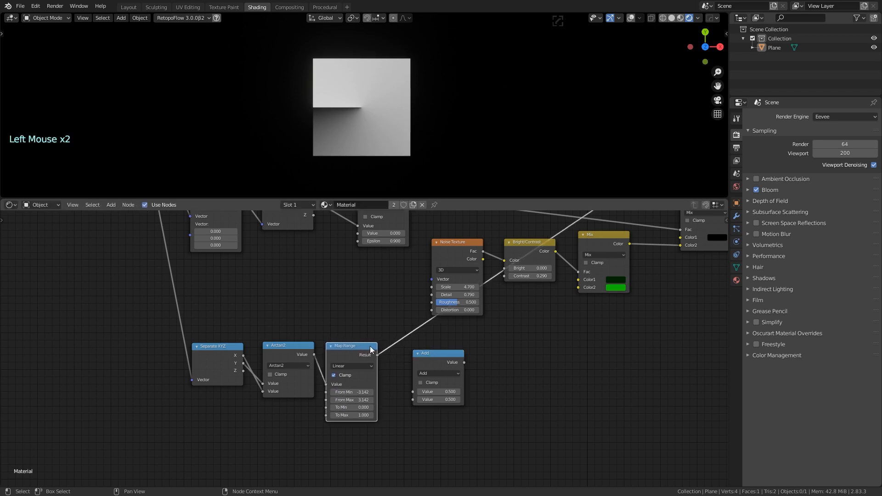
pyautogui.moveTo(441, 356)
pyautogui.mouseDown()
pyautogui.moveTo(417, 340)
pyautogui.moveTo(445, 365)
pyautogui.mouseUp()
# Turn the Add node into a Compare node with Value 0.000
pyautogui.click(442, 380)
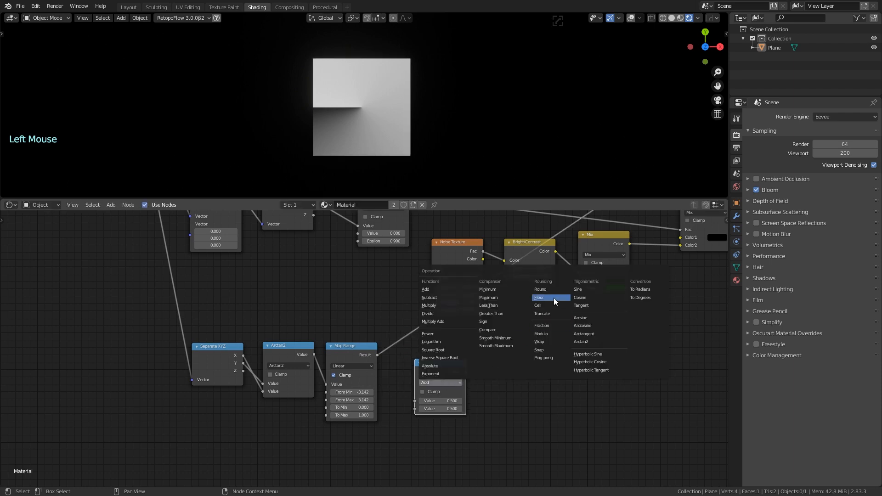
pyautogui.click(509, 331)
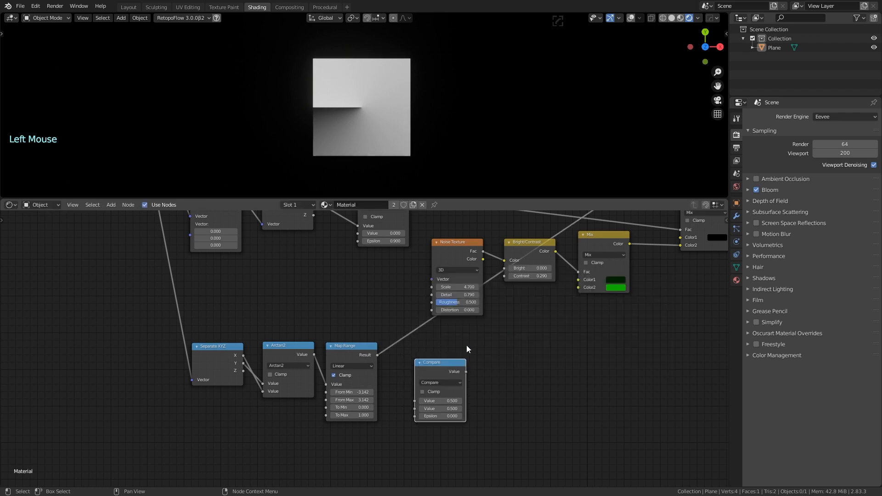
pyautogui.moveTo(443, 361)
pyautogui.mouseDown()
pyautogui.moveTo(417, 341)
pyautogui.moveTo(443, 340)
pyautogui.moveTo(436, 345)
pyautogui.mouseUp()
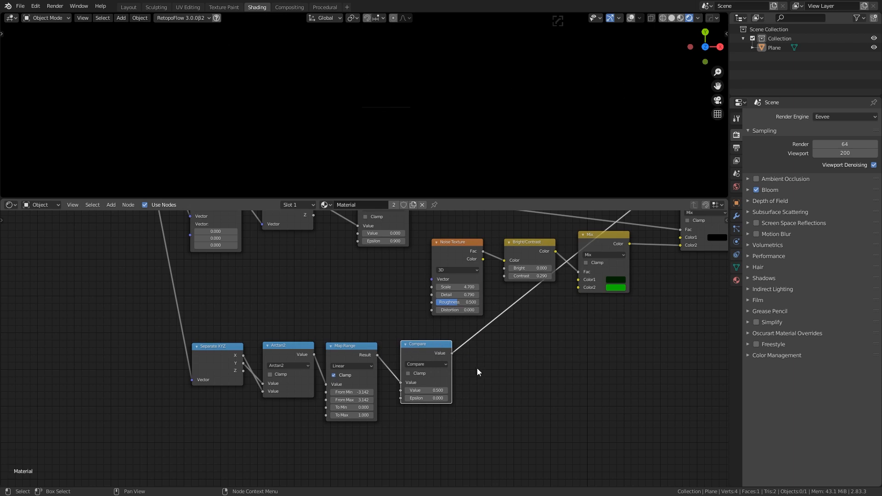
pyautogui.click(444, 391)
pyautogui.press('Return')
# Set the Compare Epsilon to 0.200 so the white wedge appears
pyautogui.keyDown('shift'); pyautogui.moveTo(439, 398); pyautogui.dragTo(487, 402); pyautogui.keyUp('shift')
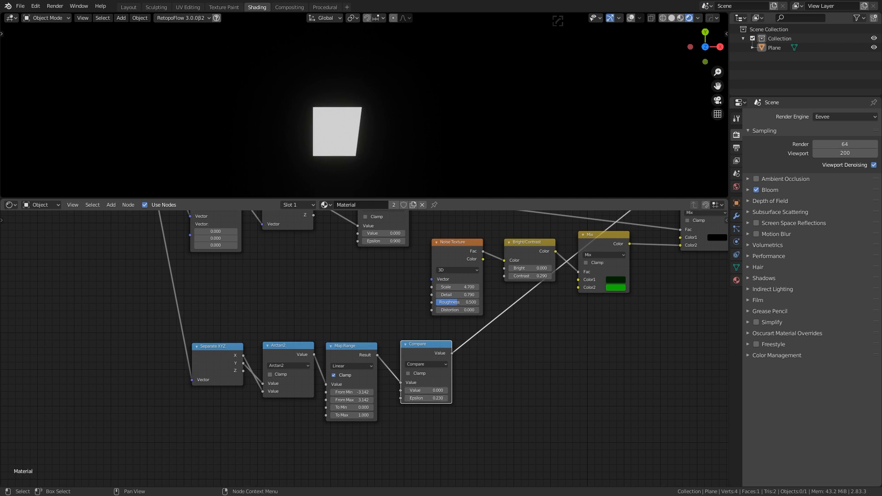
pyautogui.click(416, 398)
pyautogui.press('Return')
pyautogui.click(380, 335)
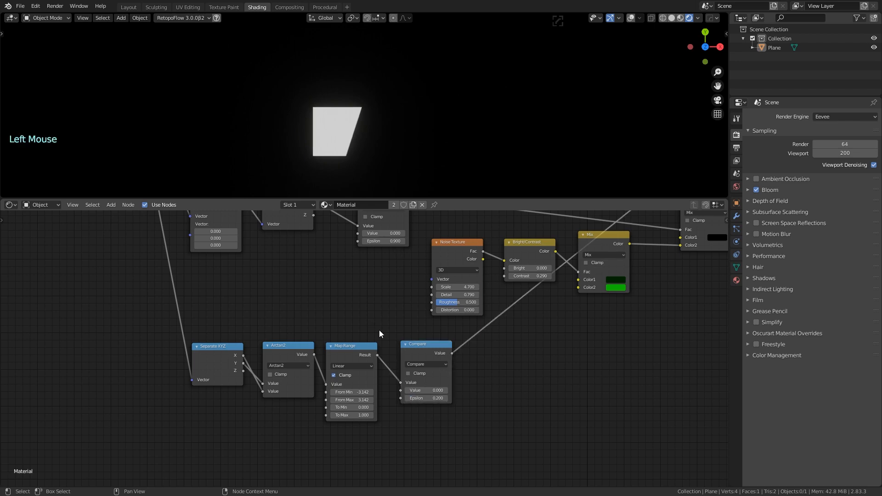
pyautogui.scroll(-2, 496, 336)
pyautogui.moveTo(496, 337); pyautogui.dragTo(425, 385, button='middle')
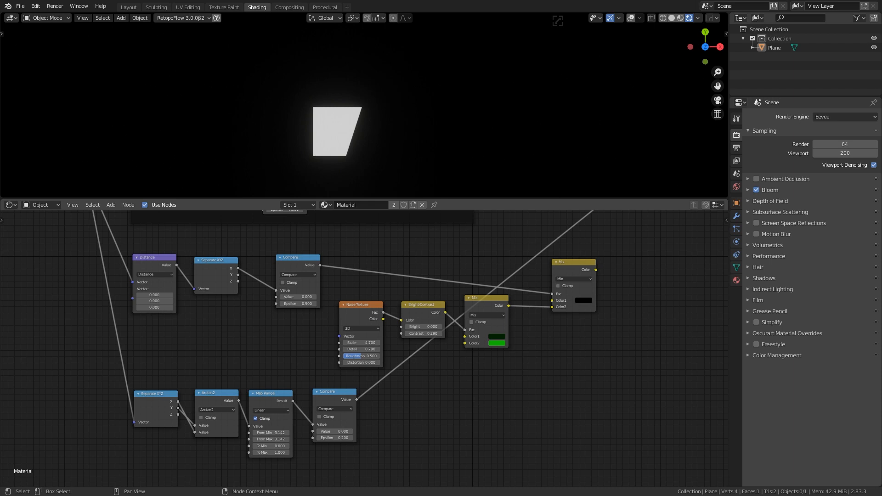
# Duplicate the angle Compare node and switch the copy's operation to Multiply
pyautogui.keyDown('shift'); pyautogui.click(340, 393); pyautogui.keyUp('shift')
pyautogui.hotkey('shift', 'd')
pyautogui.click(425, 396)
pyautogui.click(403, 409)
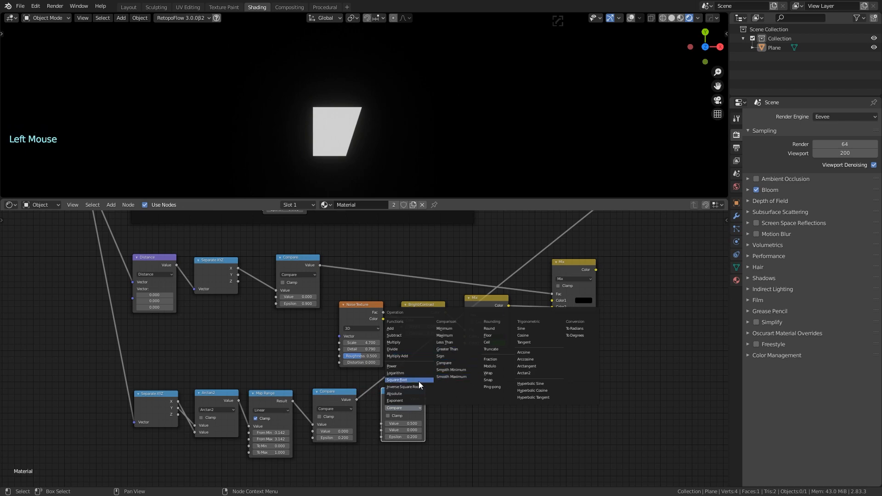
pyautogui.click(452, 423)
pyautogui.scroll(6, 452, 423)
pyautogui.click(426, 442)
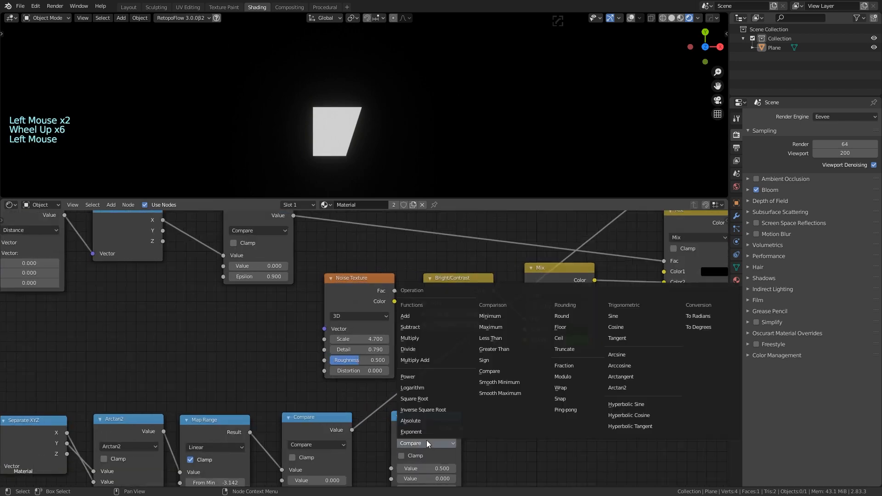
pyautogui.click(426, 339)
pyautogui.scroll(-3, 469, 404)
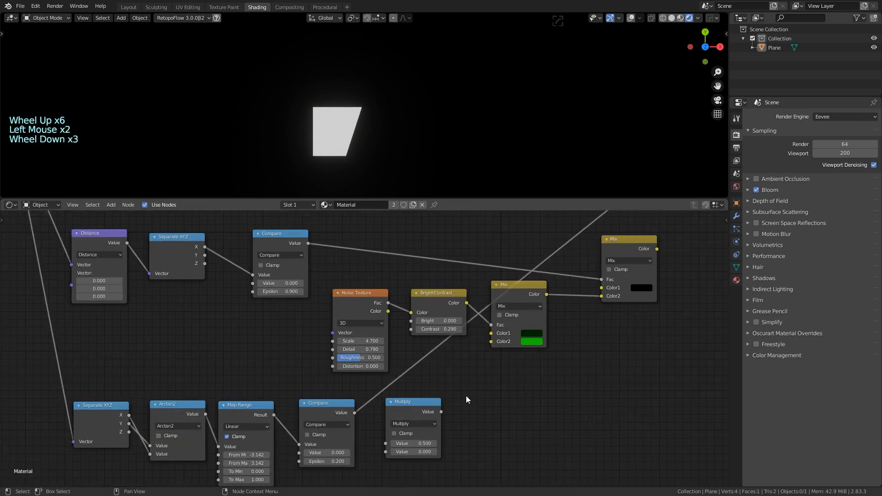
# Link the wedge Compare into Multiply, preview the disc Compare, and wire it into Multiply
pyautogui.moveTo(466, 396); pyautogui.dragTo(435, 363, button='middle')
pyautogui.moveTo(378, 372); pyautogui.dragTo(407, 402)
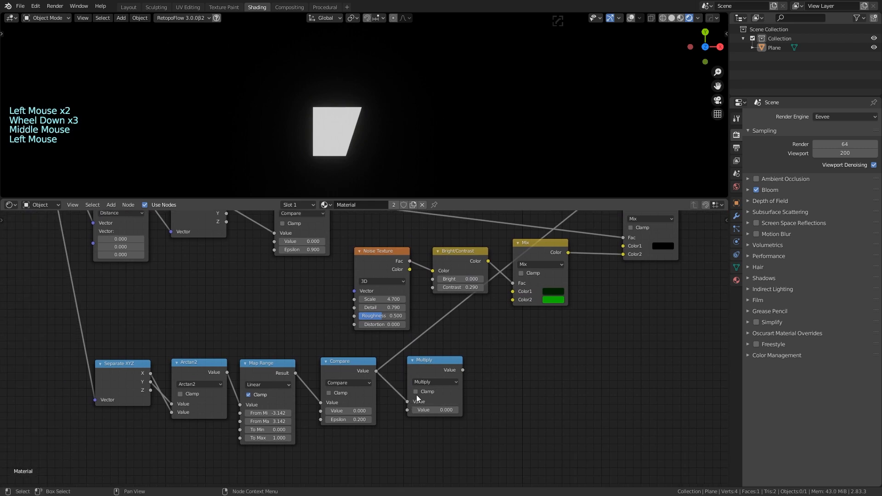
pyautogui.moveTo(435, 359); pyautogui.dragTo(447, 340)
pyautogui.scroll(-3, 307, 300)
pyautogui.moveTo(307, 300); pyautogui.dragTo(309, 317, button='middle')
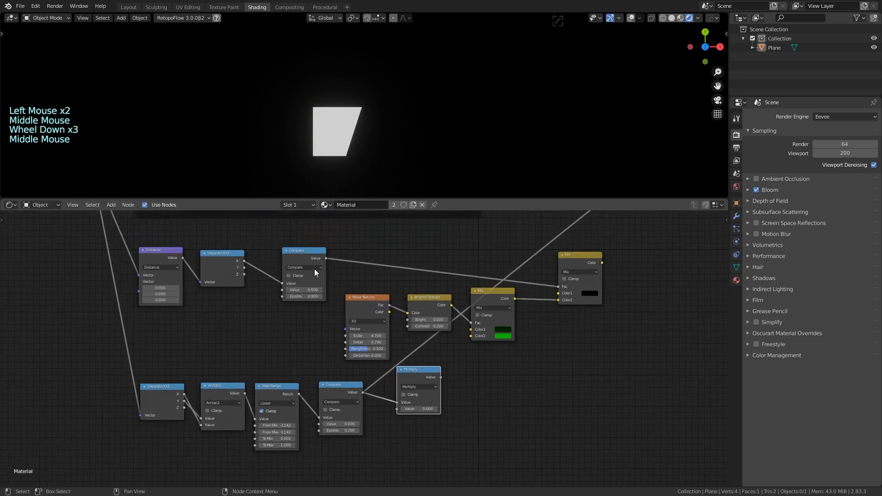
pyautogui.keyDown('ctrl'); pyautogui.keyDown('shift'); pyautogui.click(301, 250); pyautogui.keyUp('shift'); pyautogui.keyUp('ctrl')
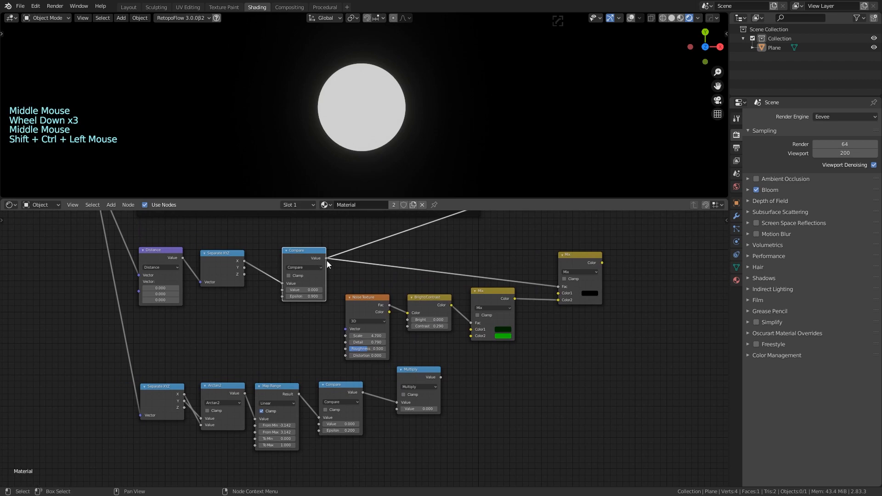
pyautogui.moveTo(327, 259); pyautogui.dragTo(397, 409)
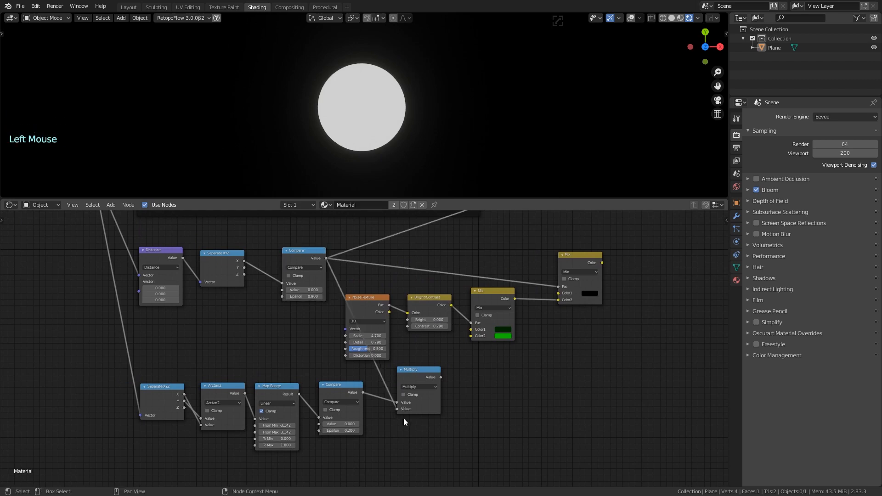
# Preview the Multiply result and shift the disc Compare and Separate XYZ nodes left
pyautogui.keyDown('ctrl'); pyautogui.keyDown('shift'); pyautogui.click(417, 376); pyautogui.keyUp('shift'); pyautogui.keyUp('ctrl')
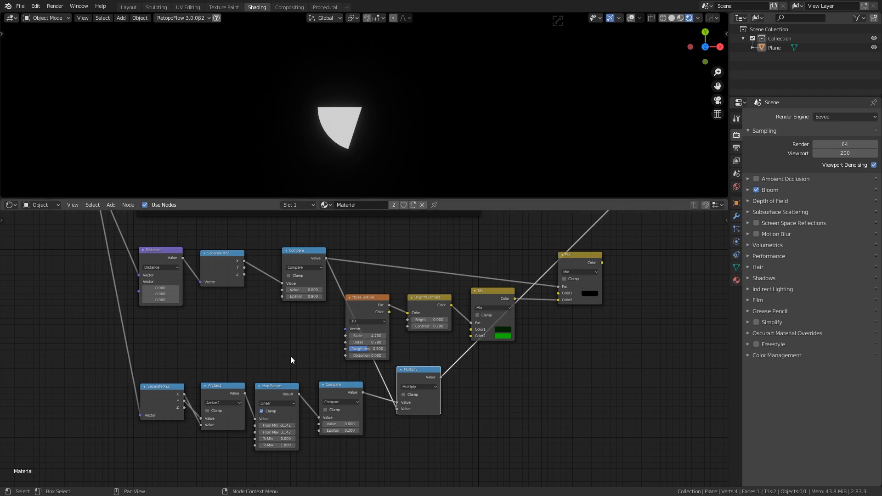
pyautogui.moveTo(381, 424); pyautogui.dragTo(372, 424, button='middle')
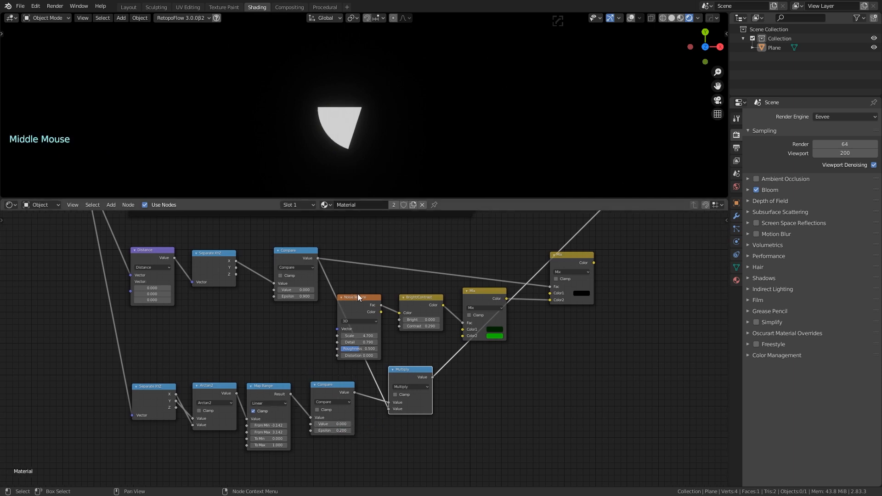
pyautogui.moveTo(290, 254); pyautogui.dragTo(216, 256)
pyautogui.moveTo(220, 352); pyautogui.dragTo(276, 340, button='middle')
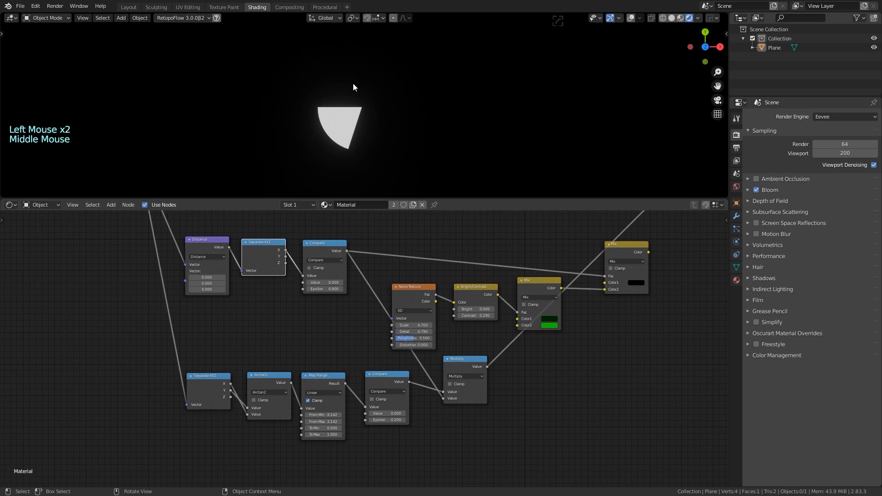
# Move the Distance, Separate XYZ and Compare disc nodes down and right
pyautogui.scroll(-3, 310, 319)
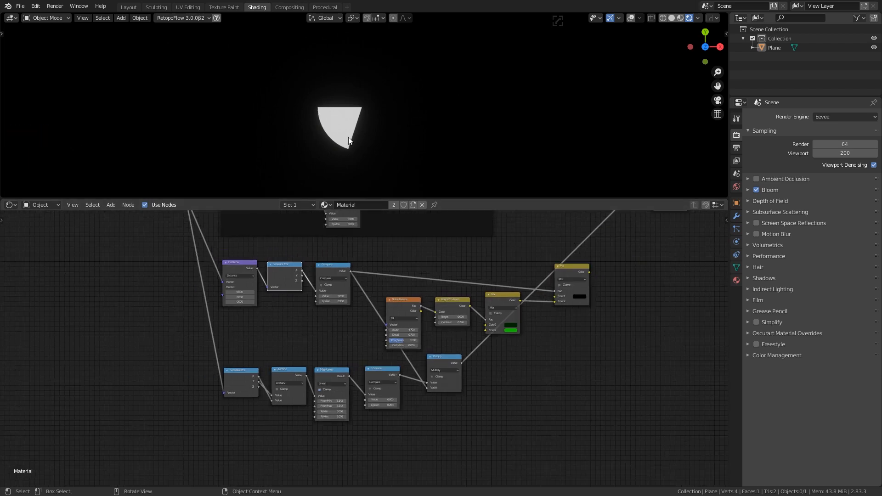
pyautogui.moveTo(303, 321); pyautogui.dragTo(358, 359, button='middle')
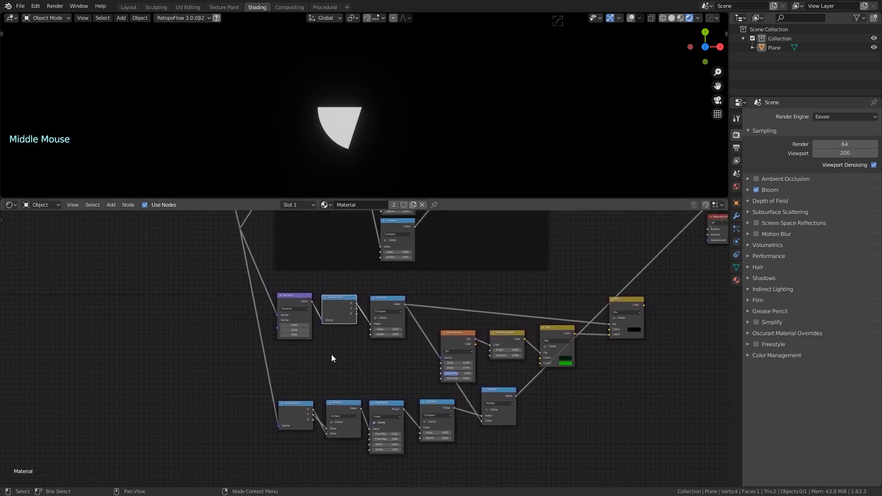
pyautogui.scroll(2, 332, 358)
pyautogui.moveTo(300, 303); pyautogui.dragTo(288, 263, button='middle')
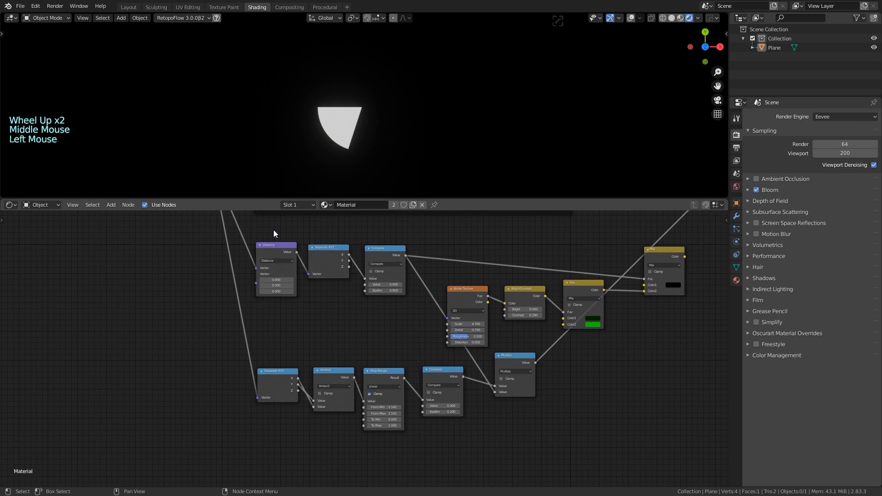
pyautogui.moveTo(274, 230); pyautogui.dragTo(383, 310)
pyautogui.moveTo(374, 255); pyautogui.dragTo(384, 298)
# Move the Noise Texture, Bright/Contrast and green Mix nodes to the bottom of the tree
pyautogui.moveTo(639, 330); pyautogui.dragTo(544, 321, button='middle')
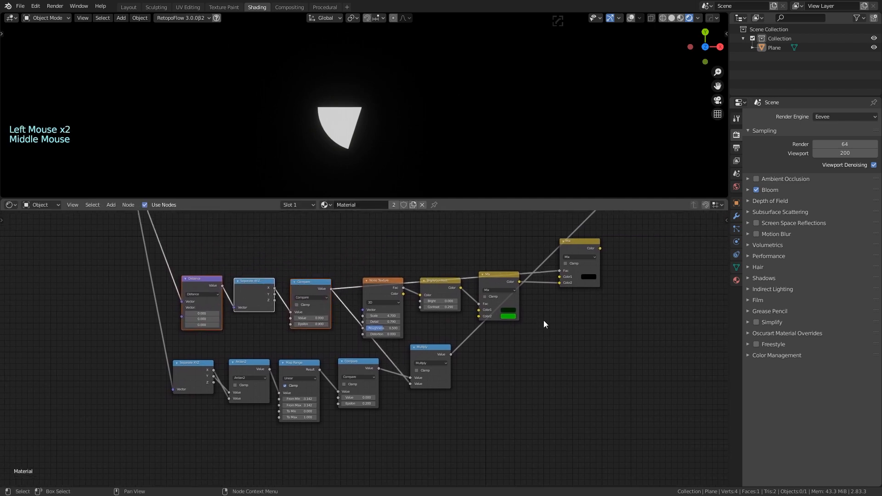
pyautogui.click(387, 282)
pyautogui.keyDown('shift'); pyautogui.click(434, 282); pyautogui.keyUp('shift')
pyautogui.keyDown('shift'); pyautogui.click(495, 275); pyautogui.keyUp('shift')
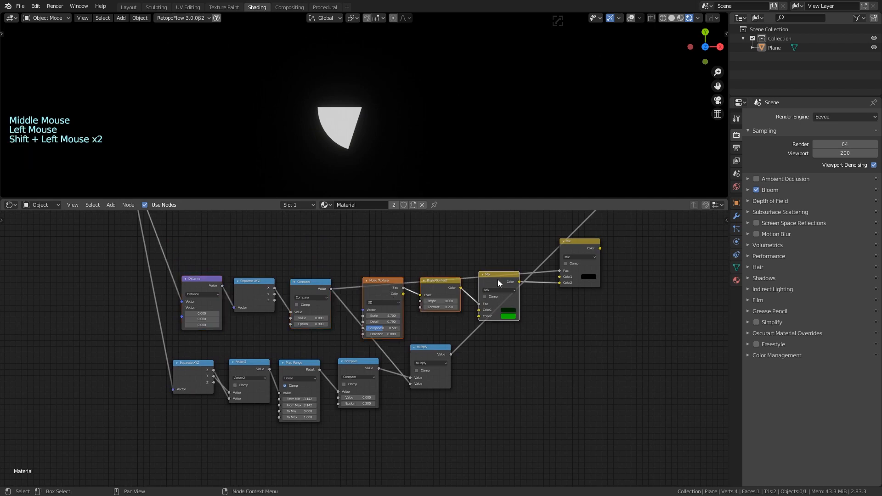
pyautogui.moveTo(498, 280); pyautogui.dragTo(442, 434)
pyautogui.click(546, 394)
pyautogui.moveTo(374, 252); pyautogui.dragTo(431, 285, button='middle')
pyautogui.scroll(-1, 359, 280)
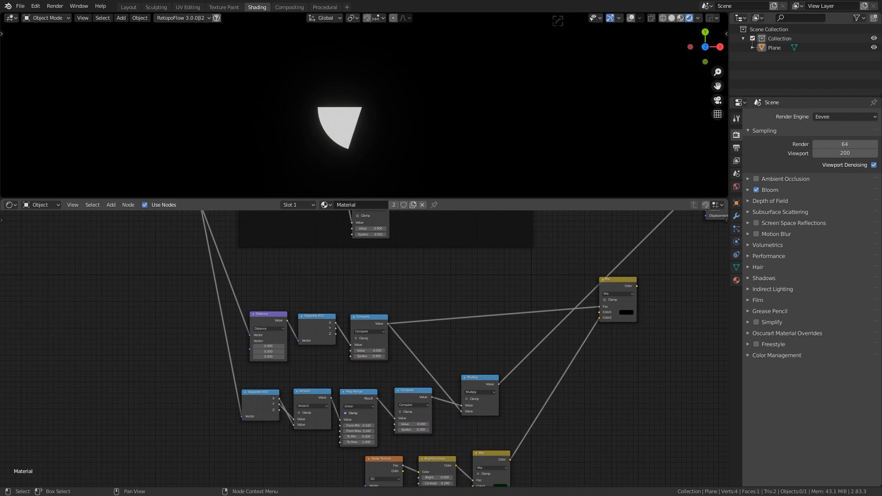
# Move the Distance, Separate XYZ and Compare disc nodes upward and bring the wedge nodes into view
pyautogui.moveTo(416, 351); pyautogui.dragTo(409, 317, button='middle')
pyautogui.moveTo(244, 246); pyautogui.dragTo(353, 311)
pyautogui.moveTo(353, 294); pyautogui.dragTo(346, 233)
pyautogui.moveTo(345, 327)
pyautogui.mouseDown(button='middle')
pyautogui.moveTo(343, 291)
pyautogui.moveTo(306, 272)
pyautogui.mouseUp(button='middle')
pyautogui.scroll(3, 301, 273)
pyautogui.moveTo(267, 293); pyautogui.dragTo(284, 312, button='middle')
pyautogui.moveTo(260, 303)
pyautogui.mouseDown()
pyautogui.moveTo(327, 381)
pyautogui.moveTo(381, 312)
pyautogui.mouseUp()
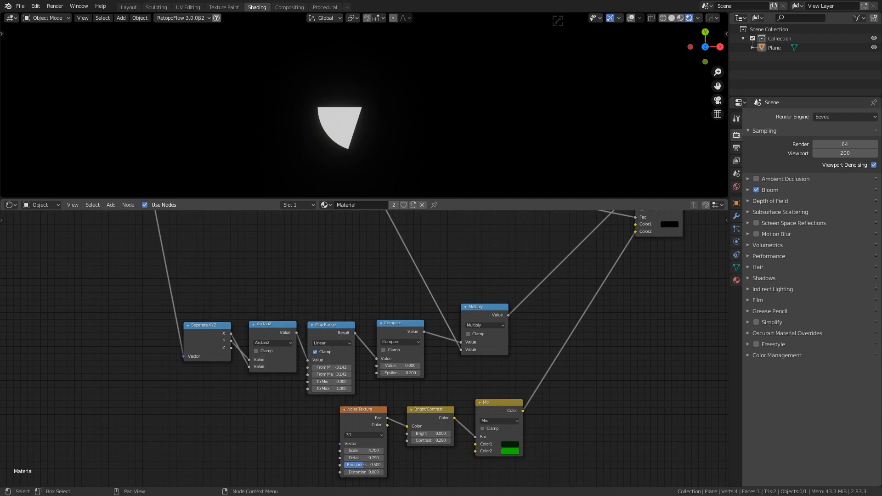
# Insert a duplicate Multiply after the wedge Compare and feed it the Map Range result
pyautogui.click(472, 314)
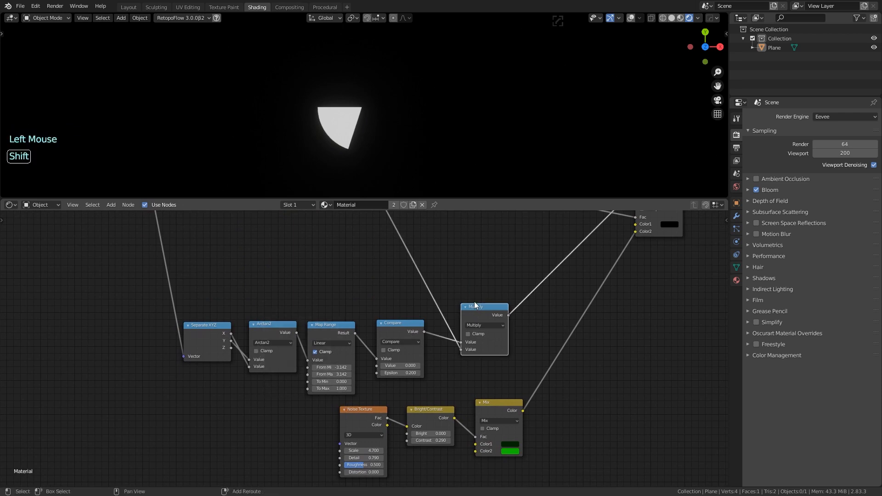
pyautogui.hotkey('shift', 'd')
pyautogui.click(457, 235)
pyautogui.moveTo(467, 258); pyautogui.dragTo(464, 305, button='middle')
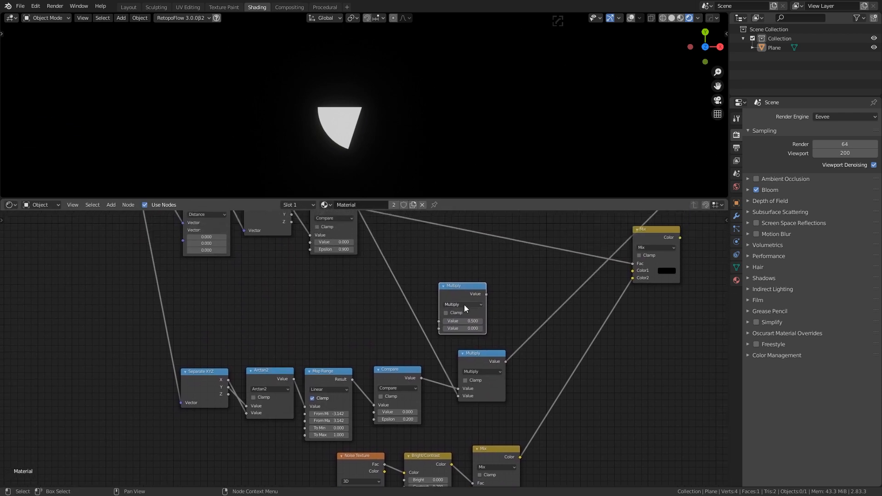
pyautogui.moveTo(470, 356); pyautogui.dragTo(521, 269)
pyautogui.moveTo(478, 287); pyautogui.dragTo(466, 326)
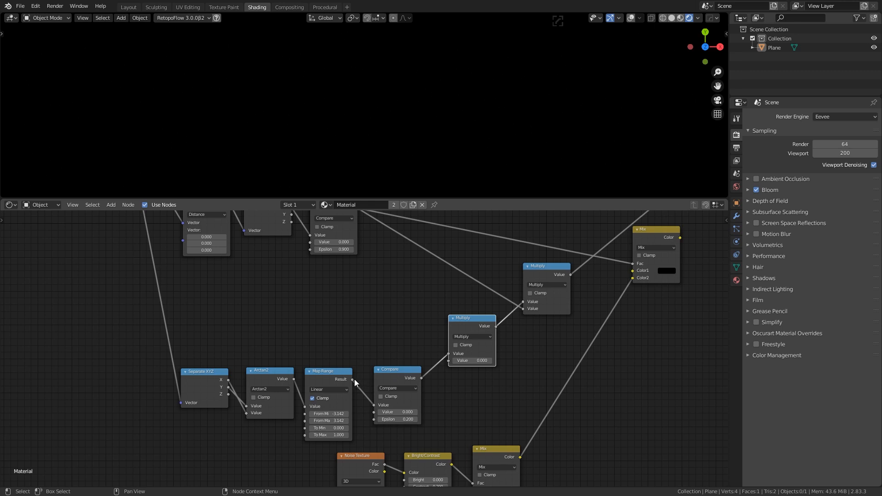
pyautogui.moveTo(355, 379); pyautogui.dragTo(455, 363)
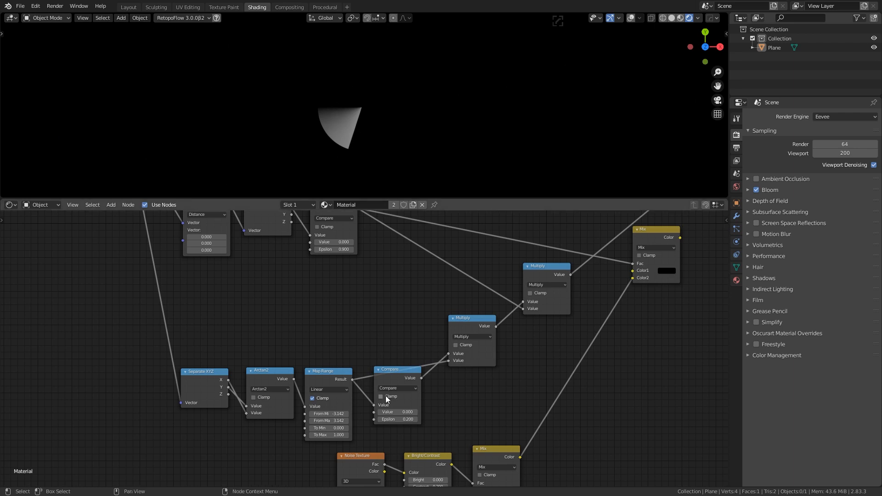
pyautogui.moveTo(399, 372); pyautogui.dragTo(400, 386)
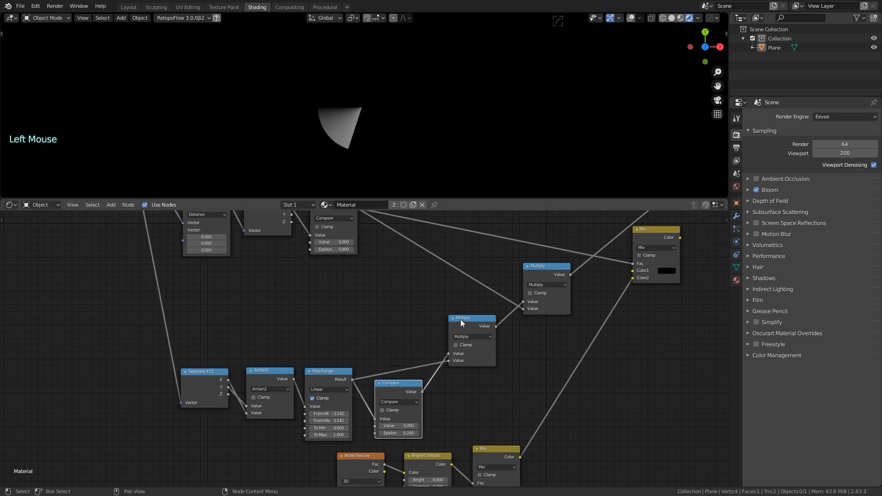
pyautogui.moveTo(462, 321); pyautogui.dragTo(455, 322)
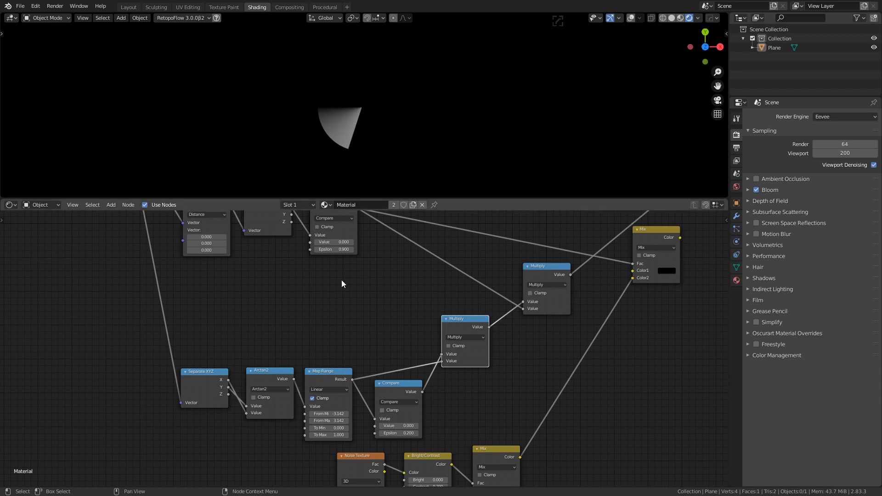
# Bring the wedge nodes into view and select Separate XYZ, Arctan2 and Map Range
pyautogui.scroll(-3, 336, 294)
pyautogui.moveTo(336, 294); pyautogui.dragTo(348, 318, button='middle')
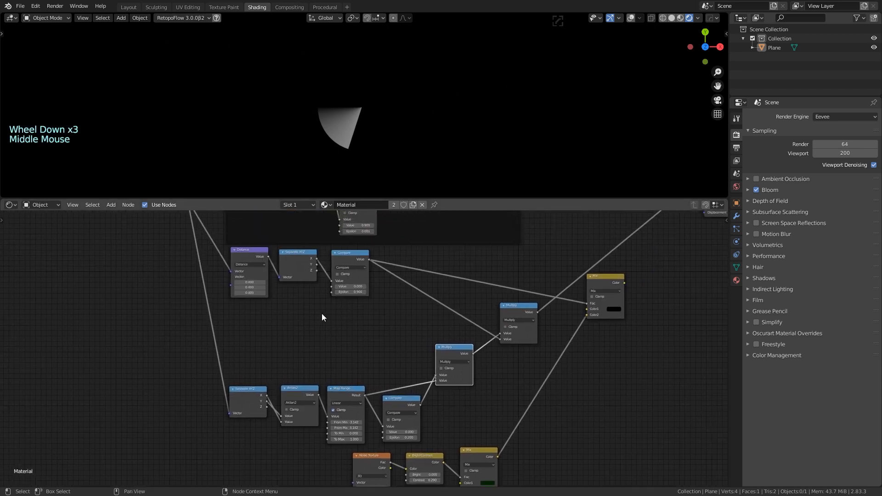
pyautogui.scroll(3, 320, 341)
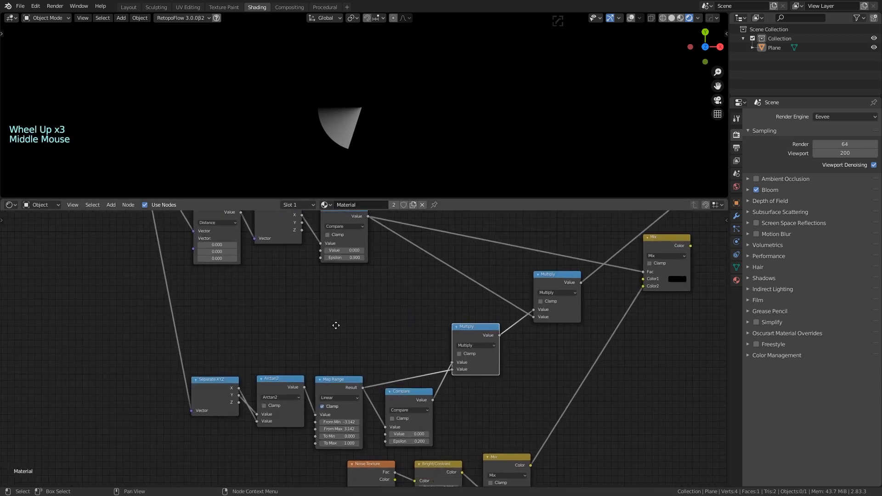
pyautogui.moveTo(320, 341); pyautogui.dragTo(314, 285, button='middle')
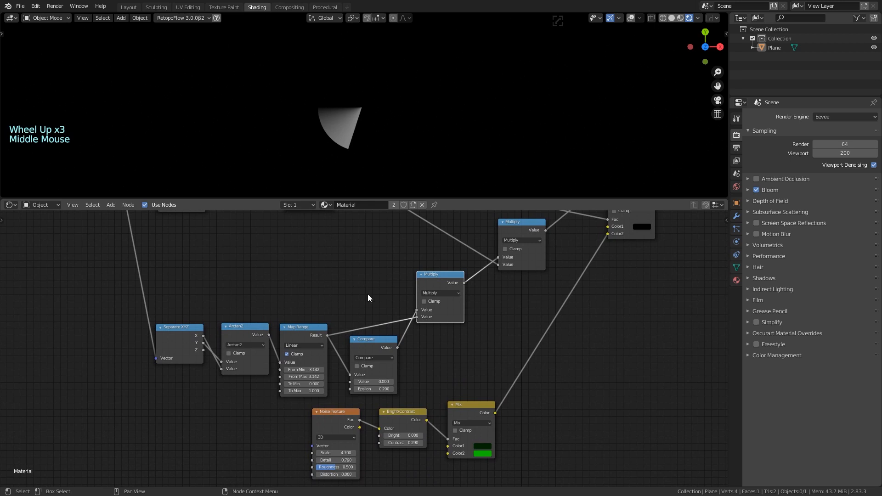
pyautogui.moveTo(368, 294); pyautogui.dragTo(355, 273, button='middle')
pyautogui.moveTo(173, 278); pyautogui.dragTo(292, 260)
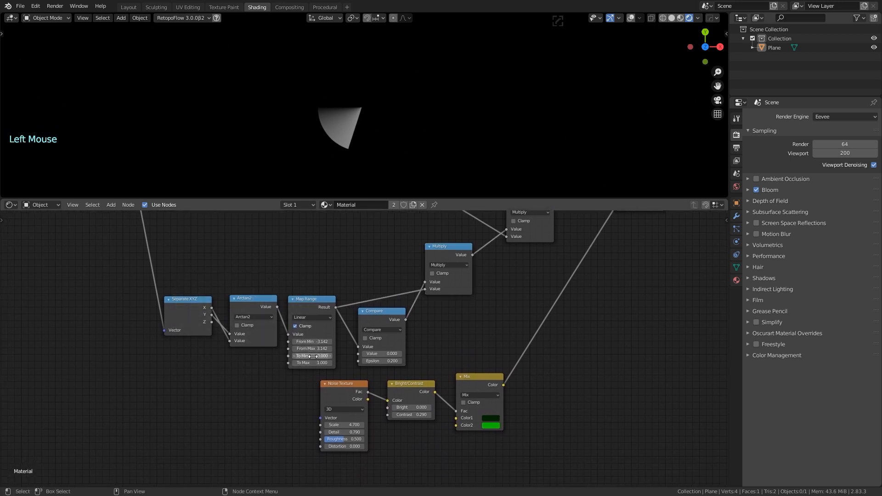
# Set Map Range To Min to 1.000 and To Max to 0.000
pyautogui.click(317, 356)
pyautogui.doubleClick(316, 363)
pyautogui.write('0')
pyautogui.press('Return')
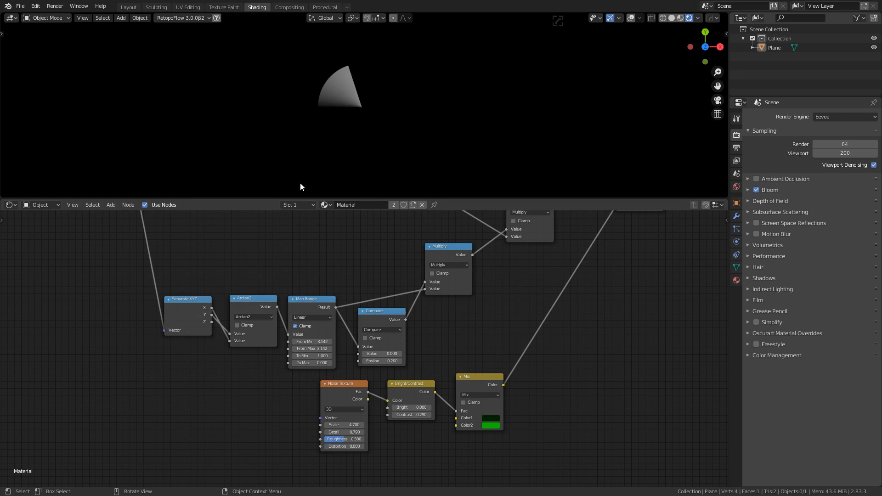
pyautogui.moveTo(315, 262); pyautogui.dragTo(319, 319, button='middle')
pyautogui.moveTo(307, 288); pyautogui.dragTo(312, 309, button='middle')
pyautogui.scroll(-2, 313, 303)
pyautogui.moveTo(221, 343); pyautogui.dragTo(271, 336)
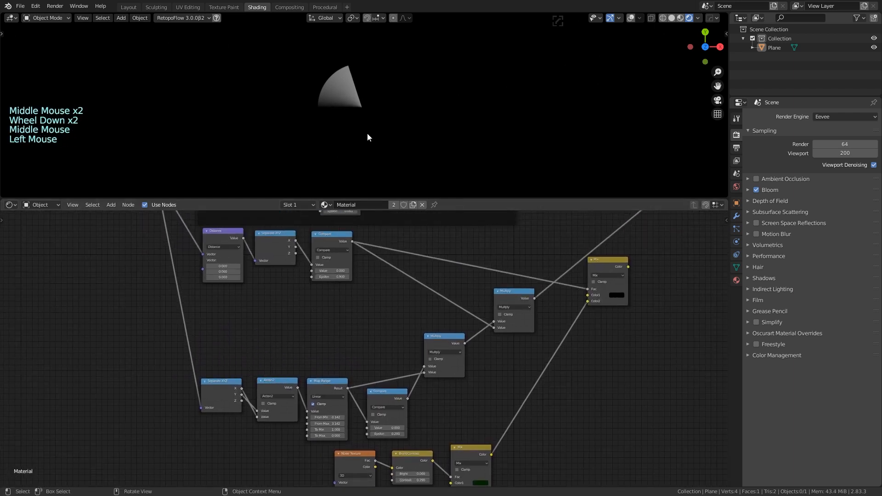
# Add a Mapping node on the link feeding Separate XYZ
pyautogui.moveTo(357, 307); pyautogui.dragTo(350, 334, button='middle')
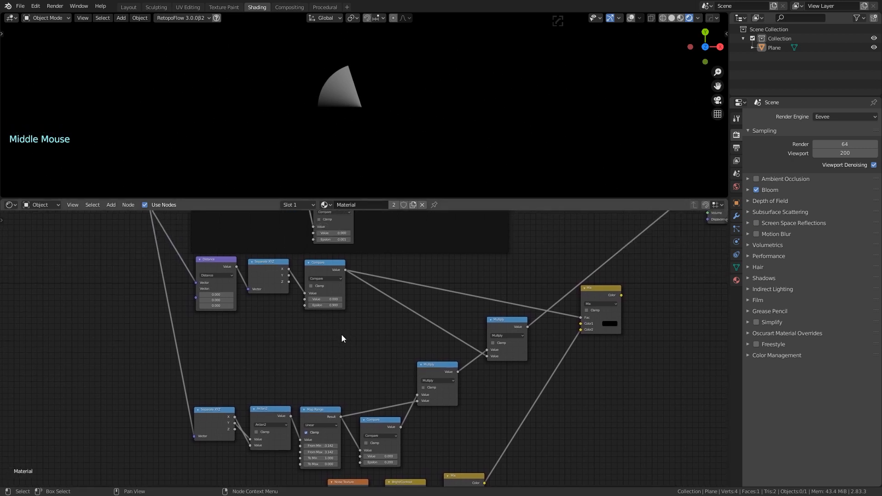
pyautogui.moveTo(432, 367); pyautogui.dragTo(428, 368)
pyautogui.moveTo(299, 347); pyautogui.dragTo(459, 367, button='middle')
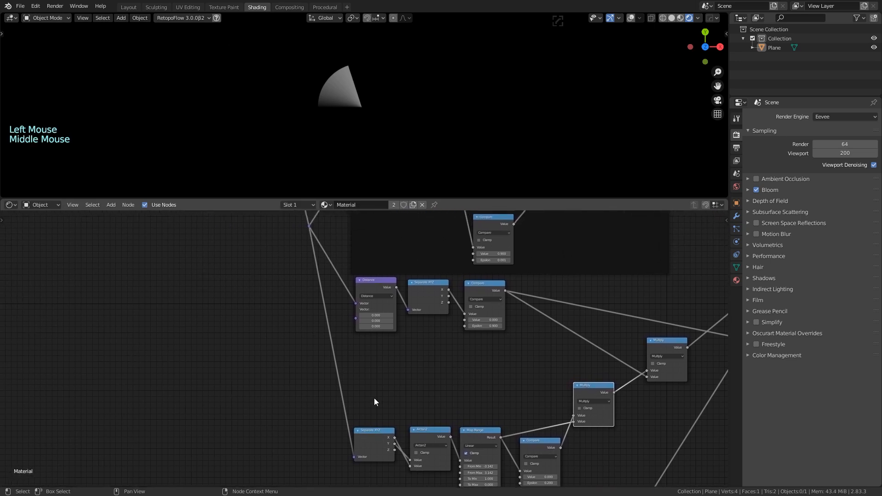
pyautogui.moveTo(374, 402); pyautogui.dragTo(402, 356, button='middle')
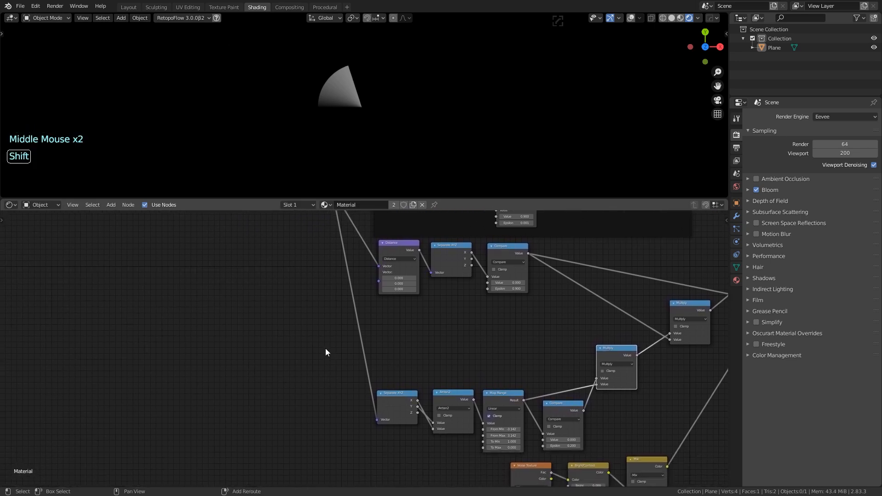
pyautogui.hotkey('shift', 'a')
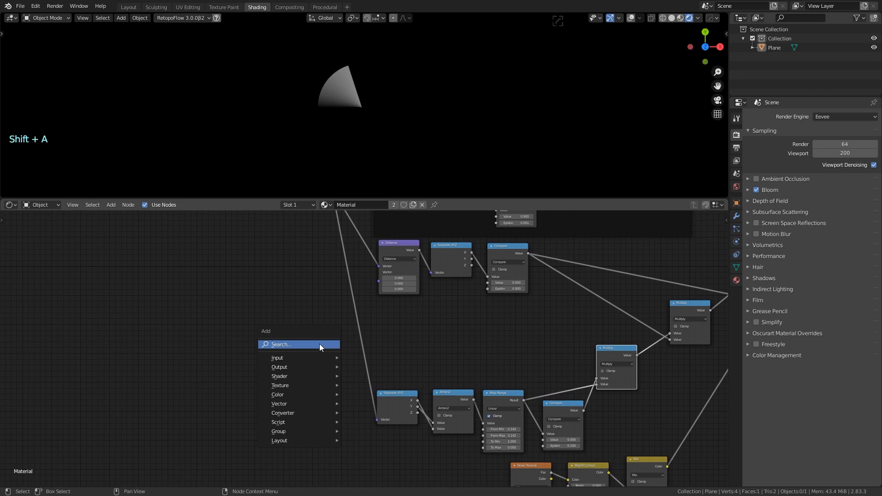
pyautogui.click(320, 345)
pyautogui.write('mapp')
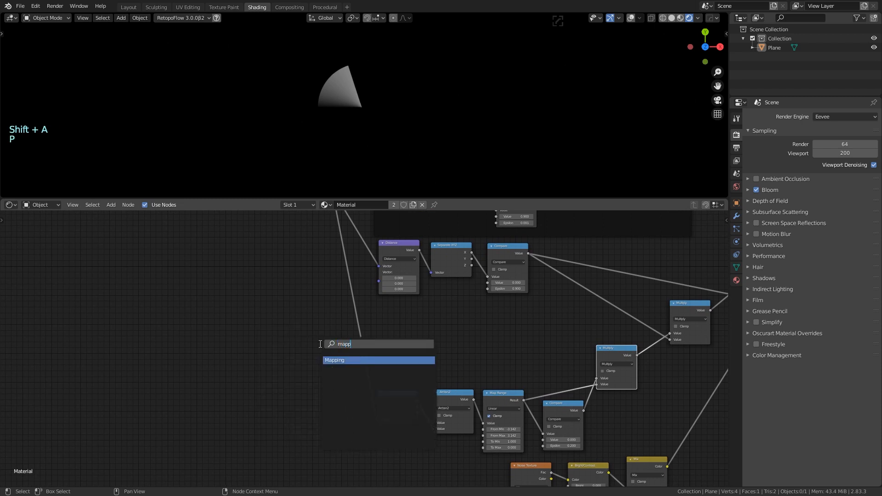
pyautogui.press('Return')
pyautogui.click(360, 327)
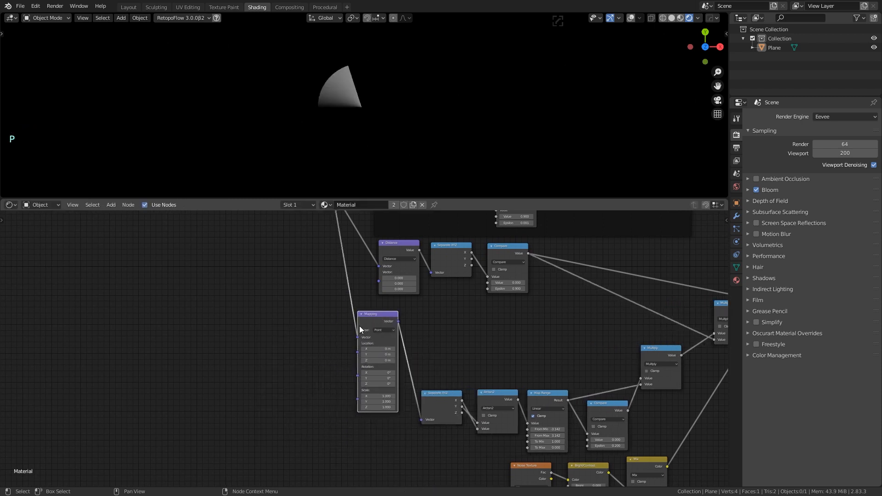
# Move the Mapping node left and set its Z rotation to 66.6°
pyautogui.scroll(3, 314, 394)
pyautogui.click(420, 336)
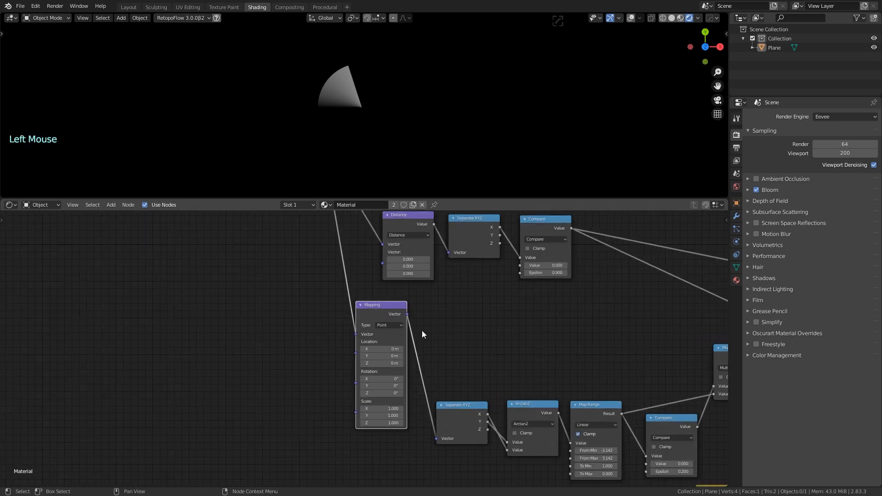
pyautogui.moveTo(420, 335); pyautogui.dragTo(308, 323, button='middle')
pyautogui.scroll(-3, 358, 350)
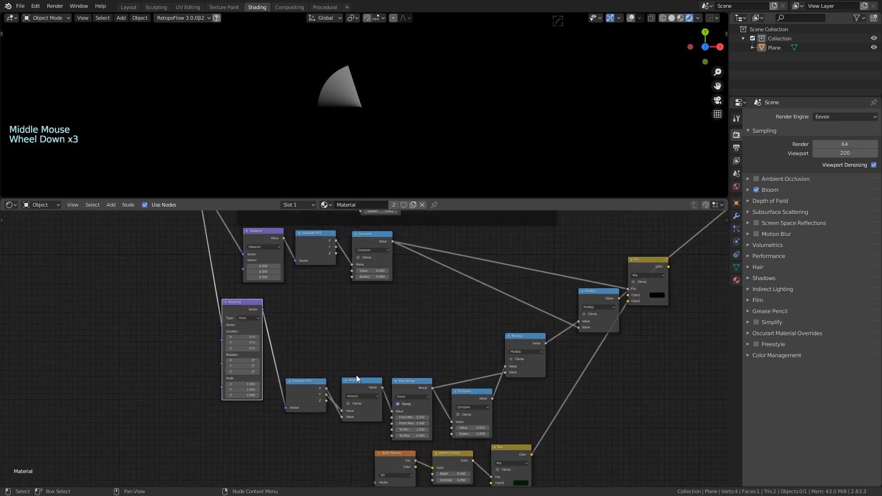
pyautogui.scroll(2, 358, 361)
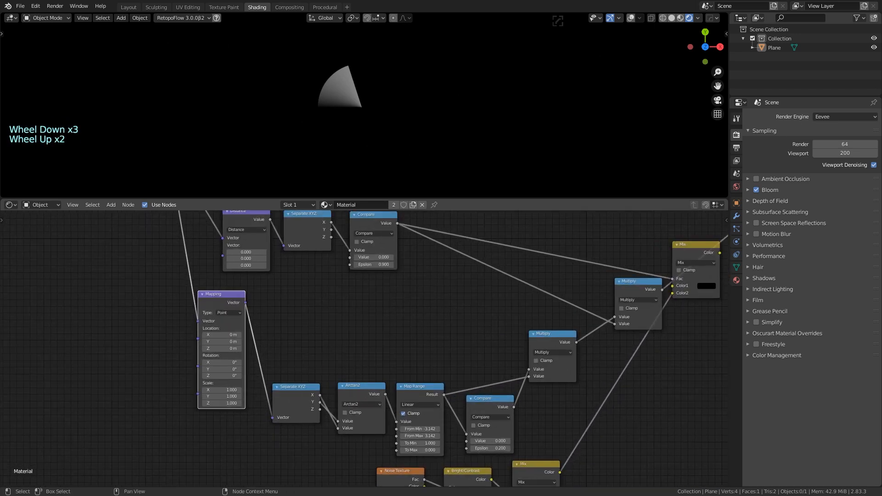
pyautogui.moveTo(233, 297); pyautogui.dragTo(199, 309)
pyautogui.moveTo(289, 312); pyautogui.dragTo(321, 269, button='middle')
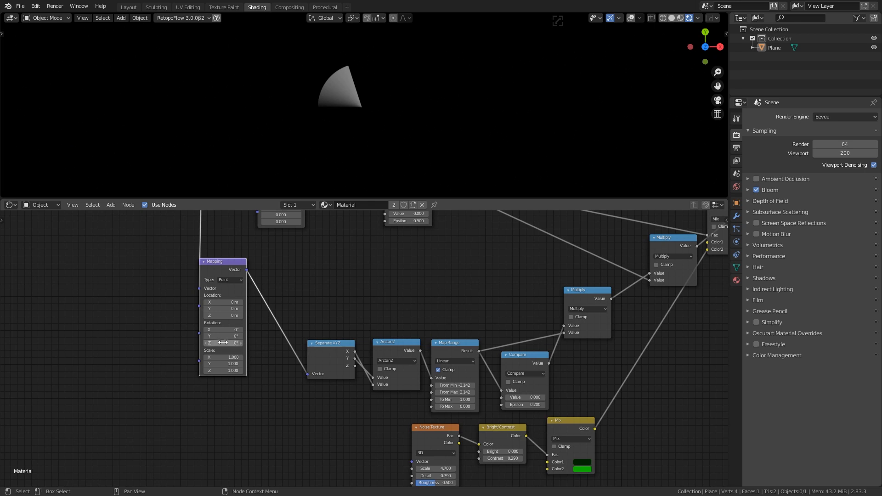
pyautogui.moveTo(222, 344)
pyautogui.mouseDown()
pyautogui.moveTo(257, 344)
pyautogui.moveTo(205, 344)
pyautogui.moveTo(248, 345)
pyautogui.moveTo(237, 345)
pyautogui.mouseUp()
pyautogui.moveTo(81, 334); pyautogui.dragTo(248, 338, button='middle')
pyautogui.moveTo(321, 265); pyautogui.dragTo(315, 331, button='middle')
pyautogui.scroll(-4, 315, 363)
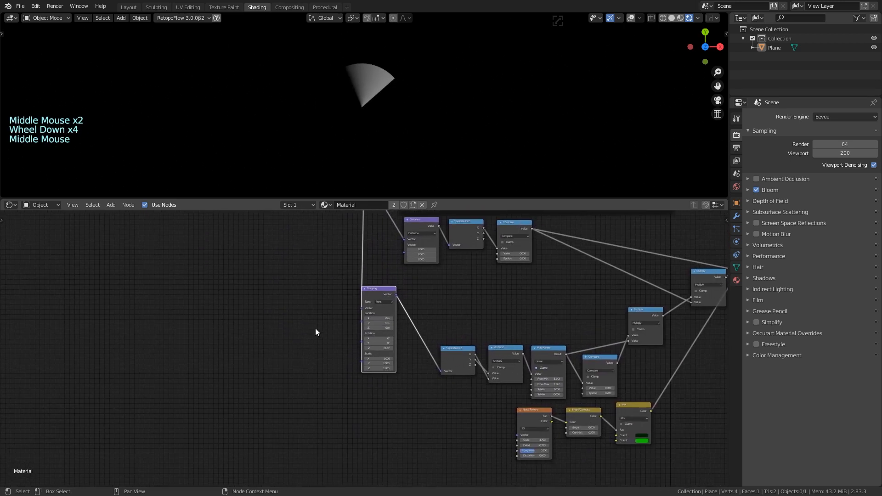
# Add a Combine XYZ node left of Mapping and a Value node below it
pyautogui.scroll(9, 317, 340)
pyautogui.hotkey('shift', 'a')
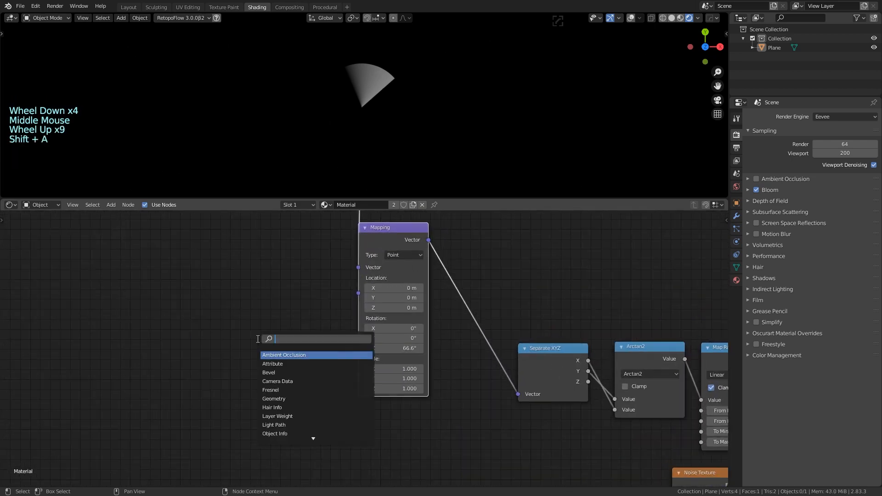
pyautogui.write('comb')
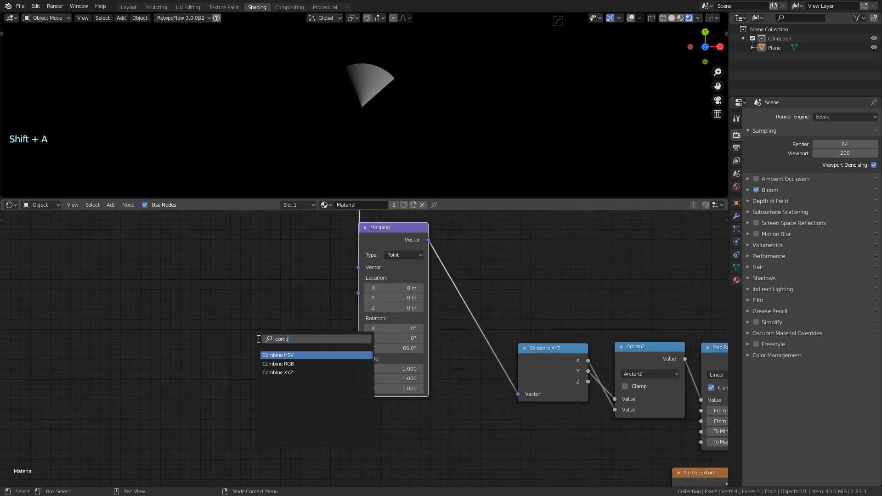
pyautogui.click(283, 372)
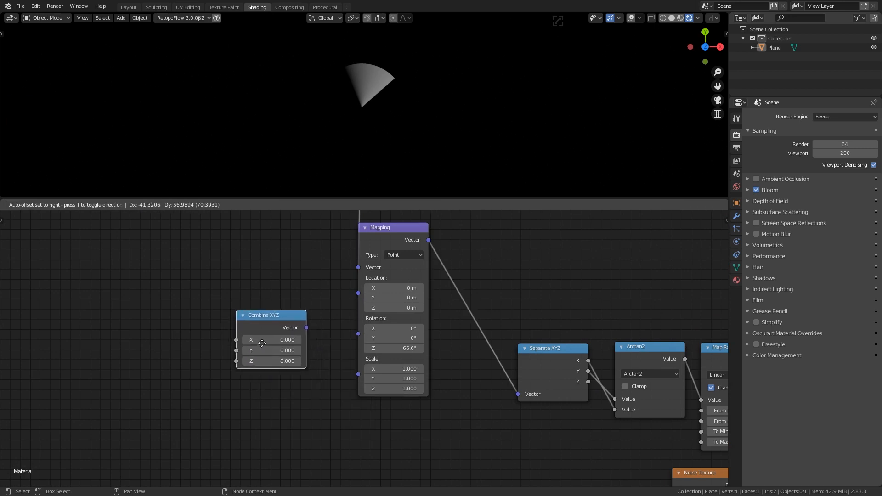
pyautogui.click(281, 348)
pyautogui.moveTo(209, 353); pyautogui.dragTo(276, 346, button='middle')
pyautogui.hotkey('shift', 'a')
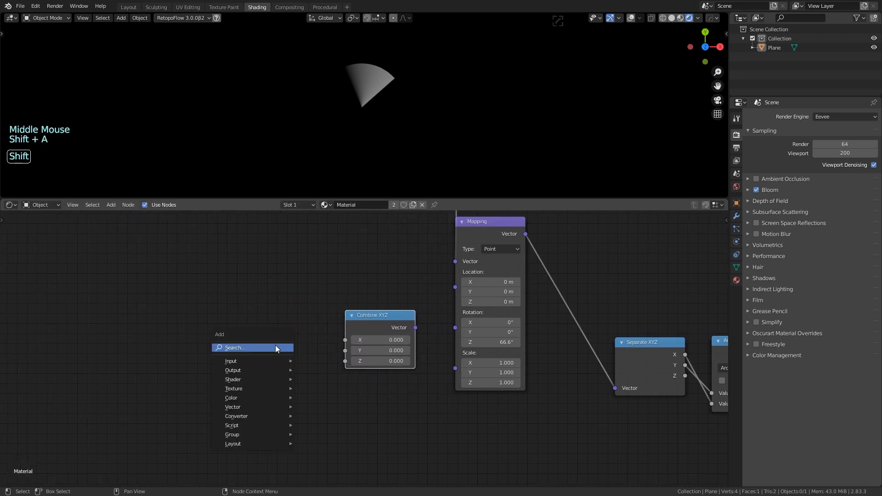
pyautogui.write('value')
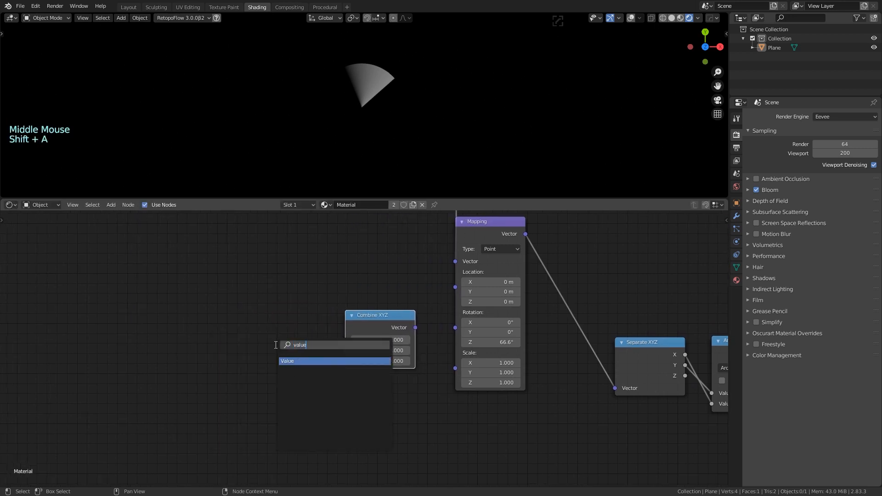
pyautogui.press('Return')
pyautogui.click(206, 398)
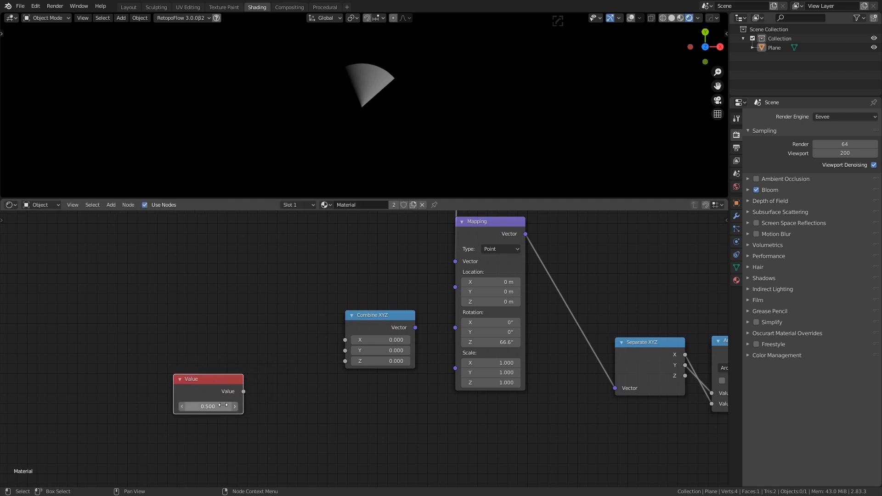
# Wire the Value (0.500) into Combine XYZ's Z, and Combine XYZ into Mapping's Rotation
pyautogui.moveTo(243, 391); pyautogui.dragTo(352, 363)
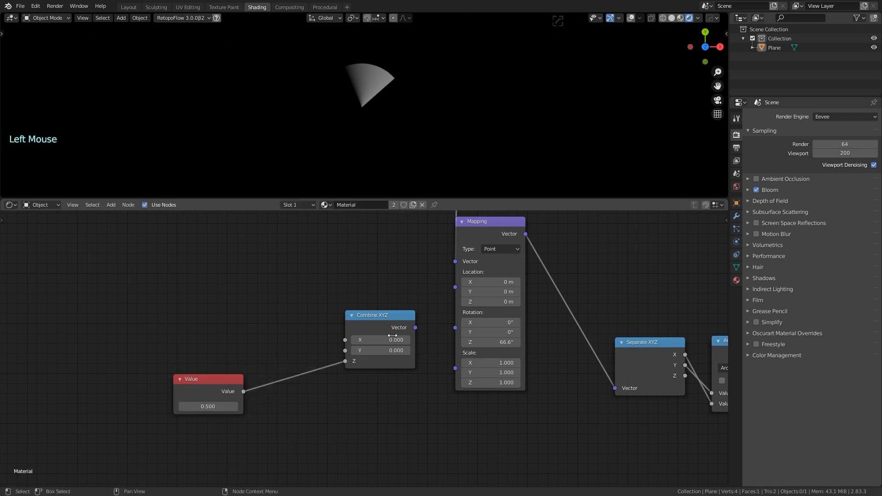
pyautogui.moveTo(416, 328); pyautogui.dragTo(461, 326)
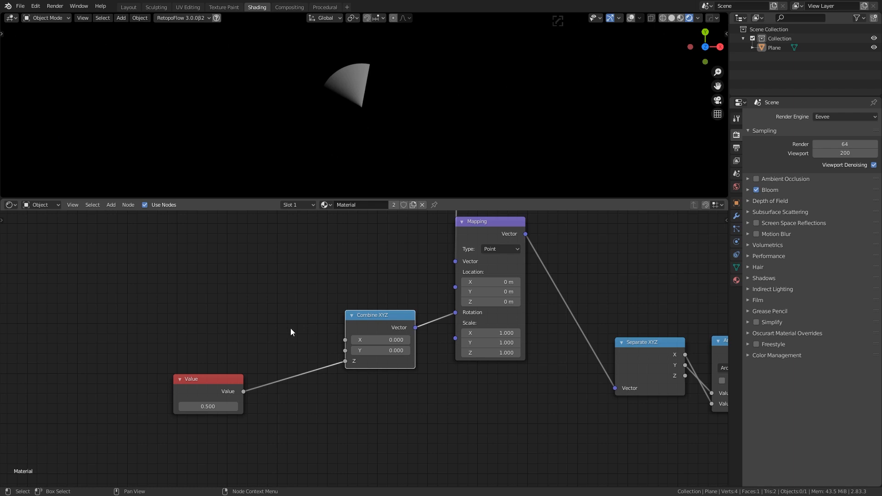
pyautogui.moveTo(290, 328); pyautogui.dragTo(293, 296, button='middle')
pyautogui.moveTo(240, 353); pyautogui.dragTo(203, 363)
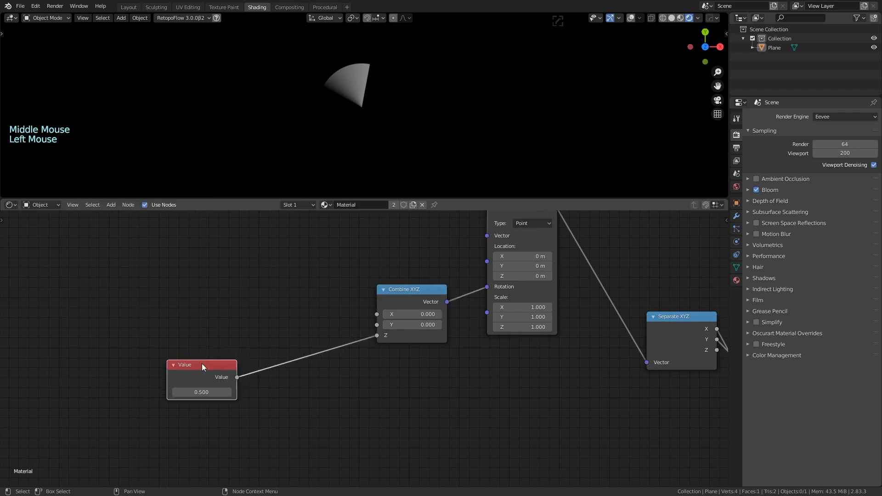
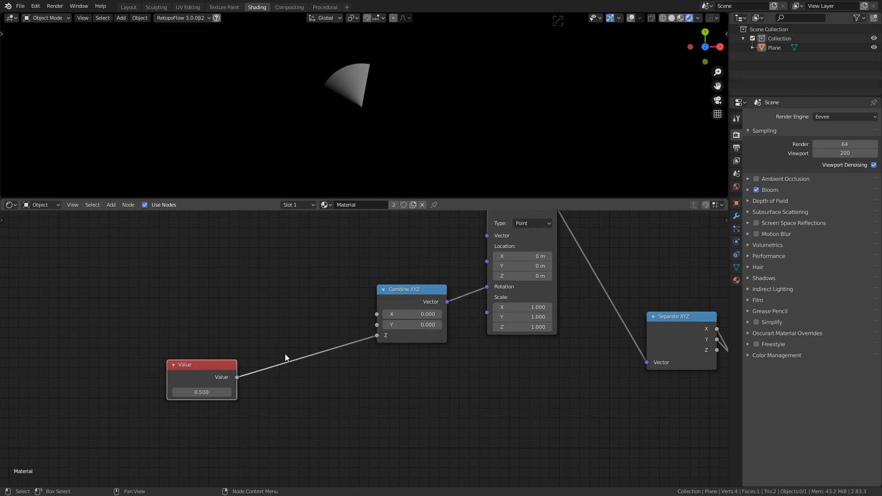
# Scrub the Value node down to 0.070 to swing the wedge, then move the node left
pyautogui.moveTo(202, 392); pyautogui.dragTo(173, 331)
pyautogui.click(220, 364)
pyautogui.hotkey('shift', 'a')
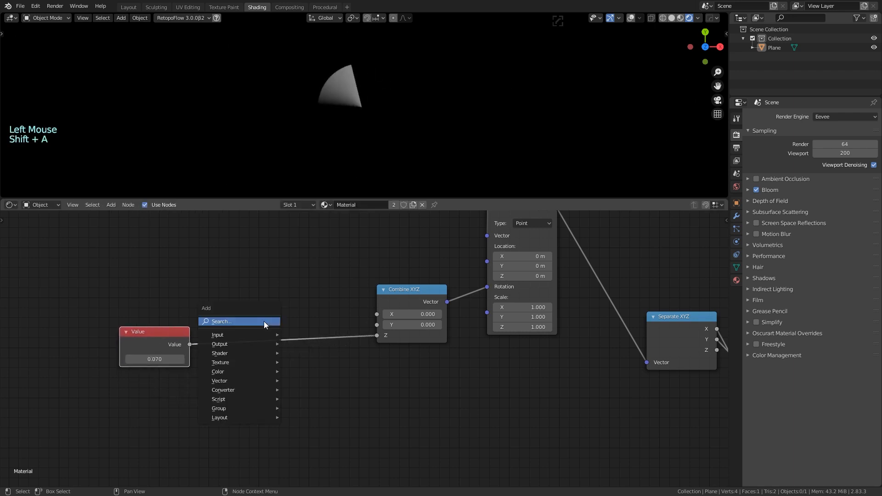
# Search-add a Math node and place it below the Value node
pyautogui.click(264, 322)
pyautogui.write('math')
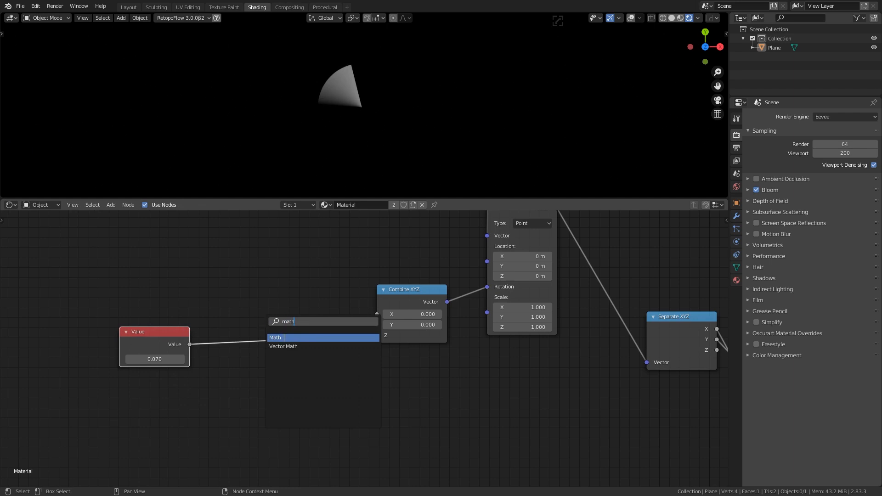
pyautogui.click(276, 338)
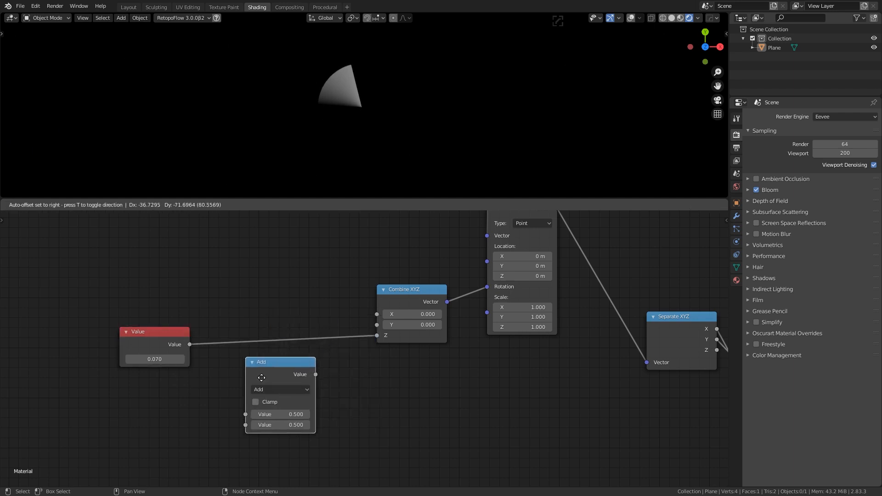
pyautogui.click(257, 372)
# Try entering 2pi and 2* into the Value node, then reset it to 0
pyautogui.click(163, 359)
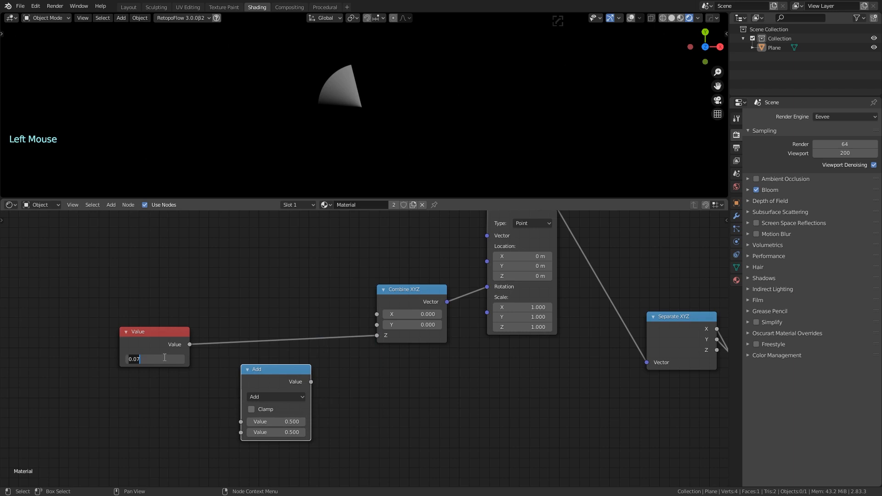
pyautogui.write('2pi')
pyautogui.press('Return')
pyautogui.click(164, 358)
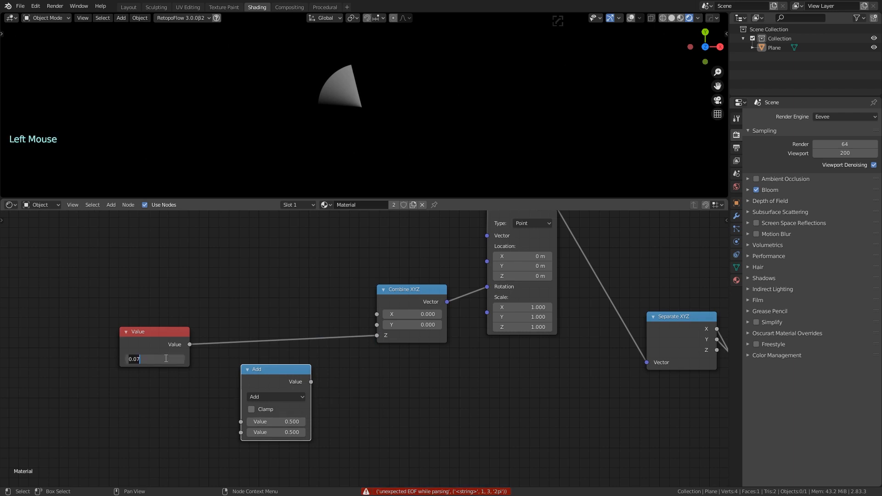
pyautogui.write('2*pi')
pyautogui.press('Return')
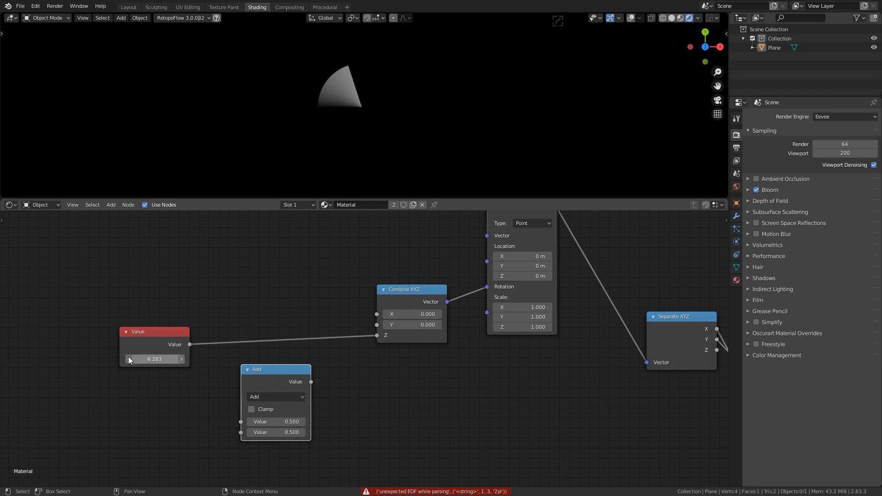
pyautogui.click(166, 359)
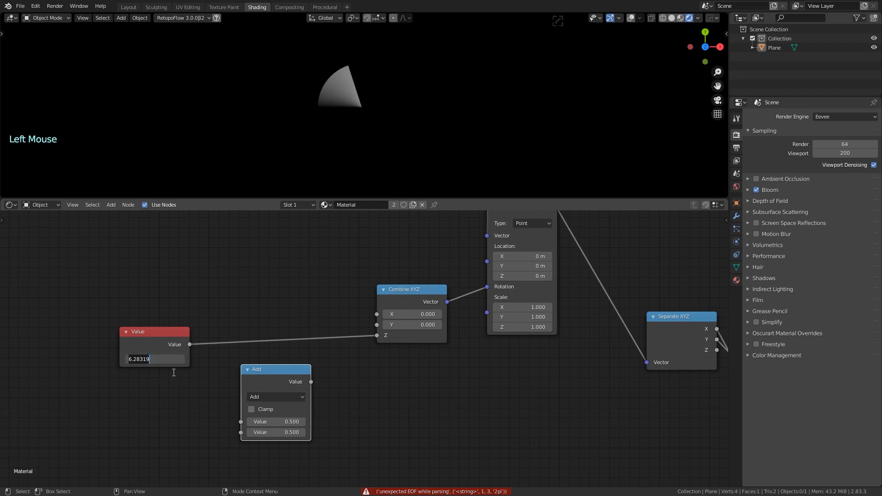
pyautogui.write('0')
pyautogui.press('Return')
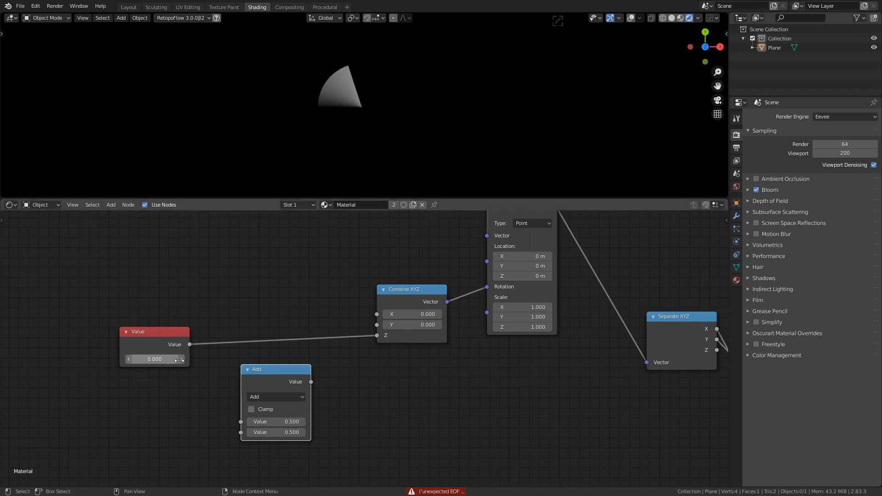
# Set the Math node to Multiply by 6.283 and insert it between Value and Combine XYZ Z
pyautogui.moveTo(281, 370); pyautogui.dragTo(282, 366)
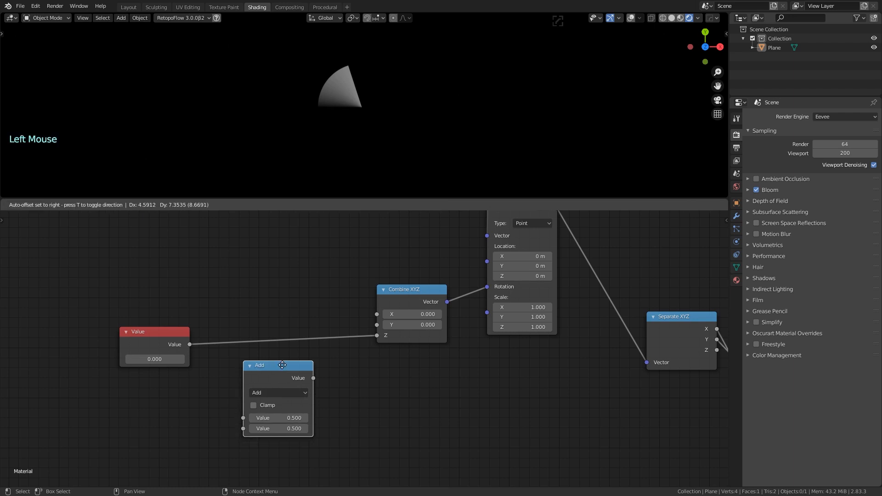
pyautogui.click(281, 391)
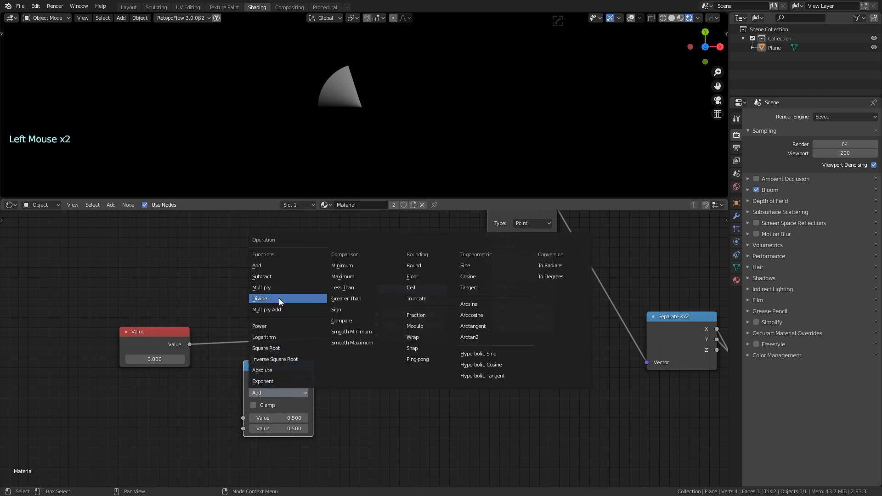
pyautogui.click(279, 299)
pyautogui.click(264, 394)
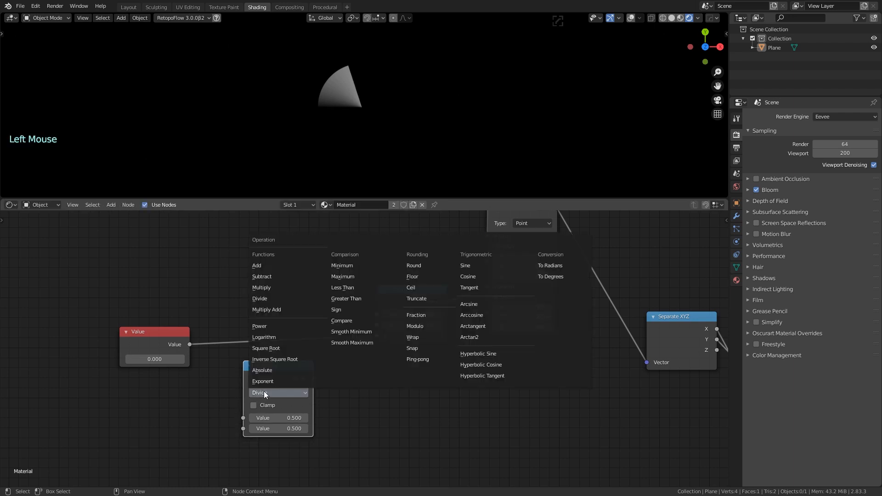
pyautogui.click(271, 288)
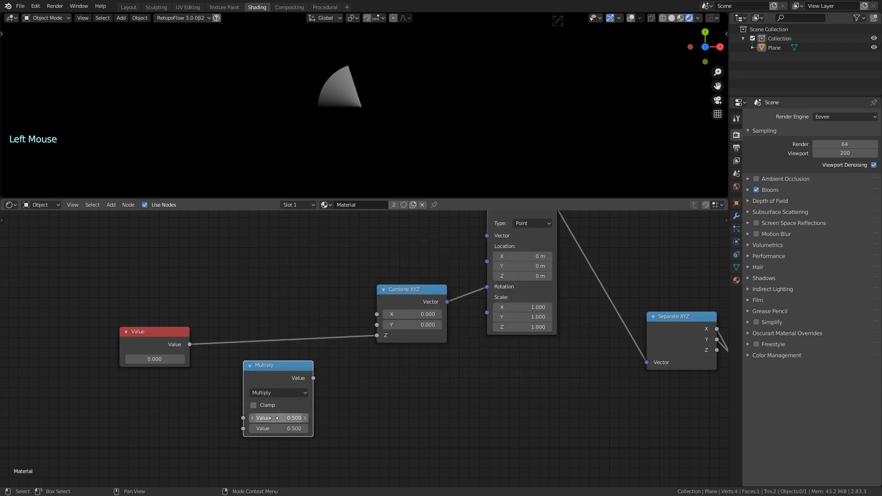
pyautogui.moveTo(271, 365); pyautogui.dragTo(279, 296)
pyautogui.click(280, 364)
pyautogui.click(281, 367)
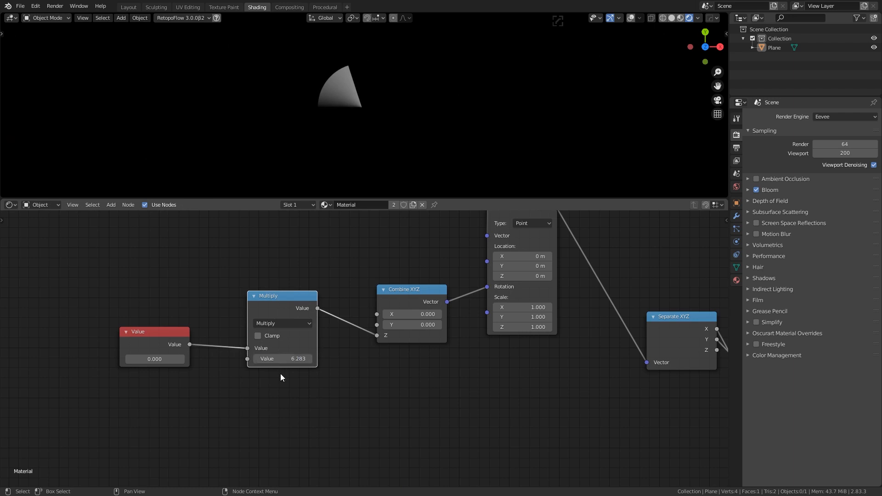
pyautogui.moveTo(282, 294); pyautogui.dragTo(308, 298)
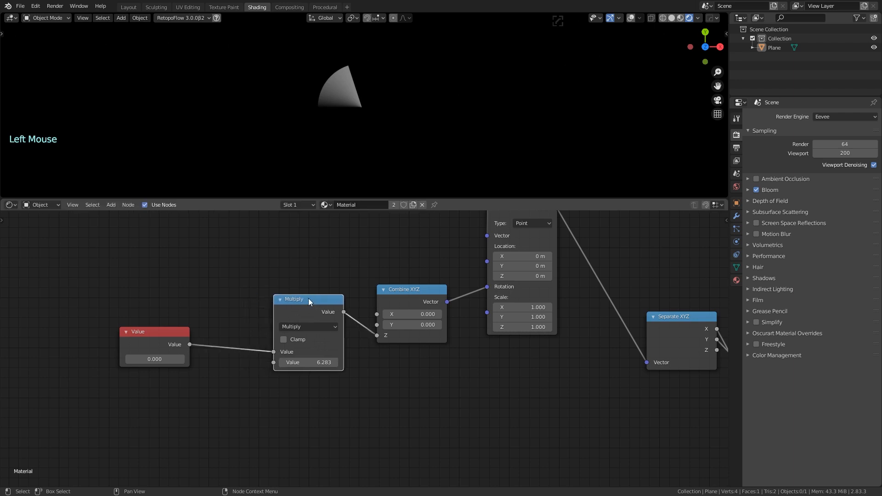
# Scrub the Value to test the full-circle wedge rotation, resetting it to 0 in between
pyautogui.click(150, 361)
pyautogui.keyDown('shift'); pyautogui.moveTo(149, 360); pyautogui.dragTo(78, 360); pyautogui.keyUp('shift')
pyautogui.click(163, 361)
pyautogui.write('0')
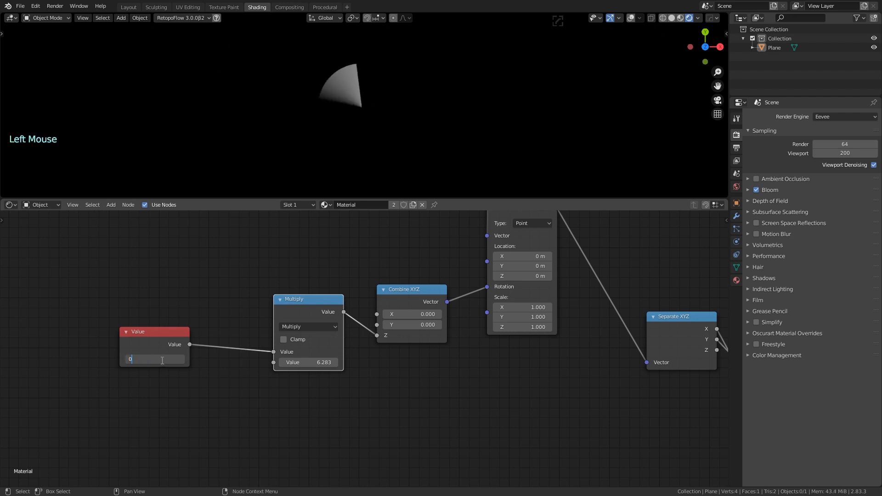
pyautogui.click(229, 352)
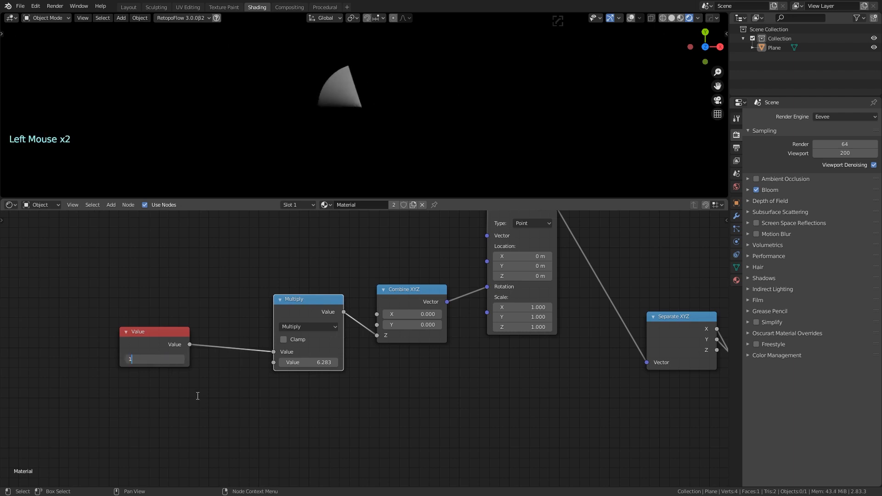
pyautogui.click(172, 360)
pyautogui.write('0')
pyautogui.press('Return')
pyautogui.click(166, 359)
pyautogui.moveTo(156, 360)
pyautogui.keyDown('shift'); pyautogui.mouseDown()
pyautogui.moveTo(265, 360)
pyautogui.moveTo(159, 360)
pyautogui.mouseUp(); pyautogui.keyUp('shift')
# Reset the Value to 0 and rearrange Mapping, Separate XYZ, Arctan2, Map Range, Compare and Multiply nodes
pyautogui.click(156, 359)
pyautogui.write('0')
pyautogui.press('Return')
pyautogui.scroll(-14, 239, 385)
pyautogui.keyDown('shift'); pyautogui.moveTo(284, 400); pyautogui.dragTo(292, 398, button='middle'); pyautogui.keyUp('shift')
pyautogui.scroll(4, 304, 379)
pyautogui.moveTo(337, 306); pyautogui.dragTo(376, 307)
pyautogui.moveTo(460, 324); pyautogui.dragTo(363, 315, button='middle')
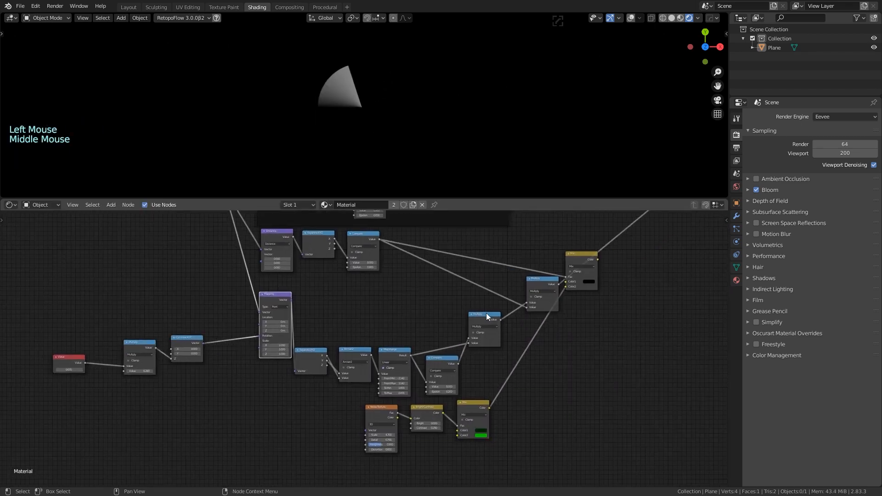
pyautogui.moveTo(487, 314); pyautogui.dragTo(501, 313)
pyautogui.moveTo(451, 361); pyautogui.dragTo(469, 302)
pyautogui.moveTo(399, 352); pyautogui.dragTo(424, 339)
pyautogui.moveTo(357, 350); pyautogui.dragTo(383, 348)
pyautogui.moveTo(313, 350); pyautogui.dragTo(343, 350)
pyautogui.moveTo(278, 294); pyautogui.dragTo(296, 308)
pyautogui.moveTo(323, 389); pyautogui.dragTo(294, 400, button='middle')
pyautogui.moveTo(294, 401); pyautogui.dragTo(427, 284)
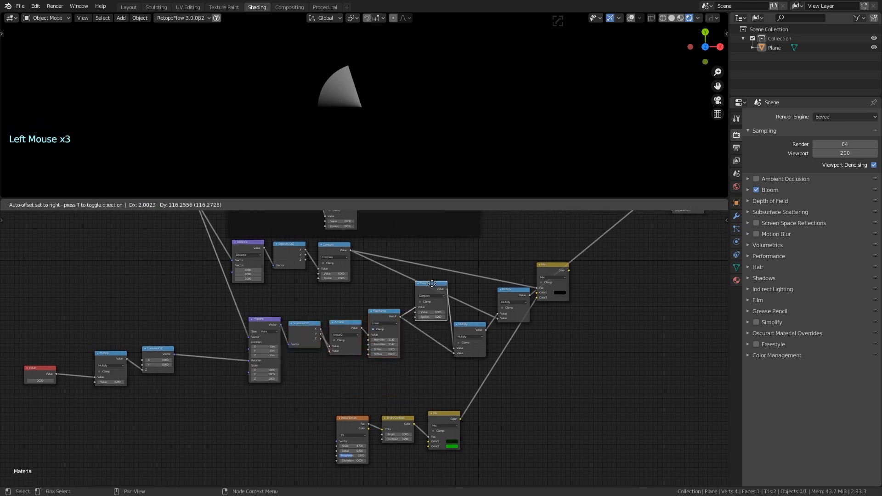
pyautogui.moveTo(465, 324); pyautogui.dragTo(552, 226)
# Reposition the Multiply, Mix and noise colour nodes to tidy the layout
pyautogui.scroll(-3, 643, 268)
pyautogui.moveTo(645, 268); pyautogui.dragTo(583, 303, button='middle')
pyautogui.moveTo(507, 270); pyautogui.dragTo(530, 297)
pyautogui.moveTo(522, 359); pyautogui.dragTo(575, 335, button='middle')
pyautogui.scroll(5, 575, 334)
pyautogui.moveTo(575, 334); pyautogui.dragTo(561, 362, button='middle')
pyautogui.moveTo(492, 243); pyautogui.dragTo(499, 297)
pyautogui.moveTo(443, 320); pyautogui.dragTo(453, 342)
pyautogui.moveTo(399, 298); pyautogui.dragTo(402, 313)
pyautogui.click(325, 307)
pyautogui.scroll(-3, 361, 347)
pyautogui.moveTo(361, 347); pyautogui.dragTo(353, 331, button='middle')
pyautogui.moveTo(286, 401); pyautogui.dragTo(443, 371)
pyautogui.click(513, 367)
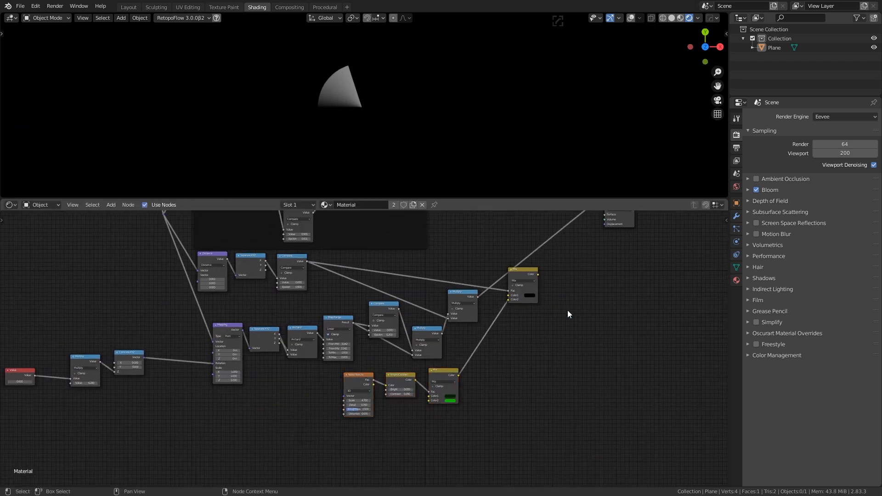
pyautogui.moveTo(568, 311); pyautogui.dragTo(534, 332, button='middle')
pyautogui.moveTo(491, 292); pyautogui.dragTo(543, 276)
pyautogui.moveTo(435, 312); pyautogui.dragTo(431, 304)
pyautogui.scroll(4, 471, 318)
pyautogui.moveTo(518, 318); pyautogui.dragTo(454, 327, button='middle')
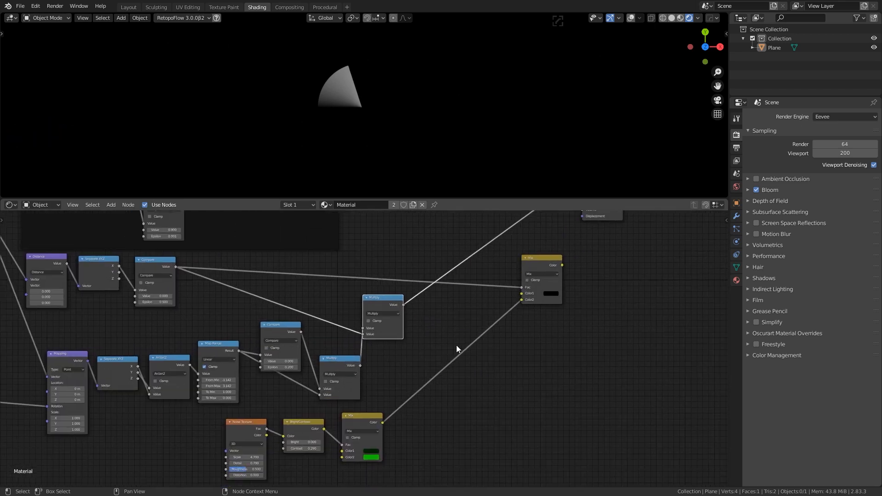
# Add a ColorRamp on the Multiply output link and shift the Mix and Bright/Contrast nodes right
pyautogui.hotkey('shift', 'a')
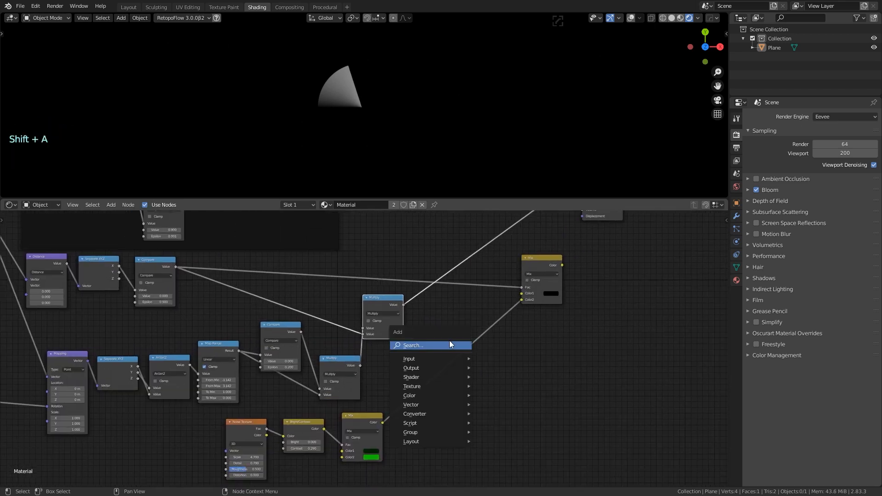
pyautogui.click(450, 340)
pyautogui.write('ramp')
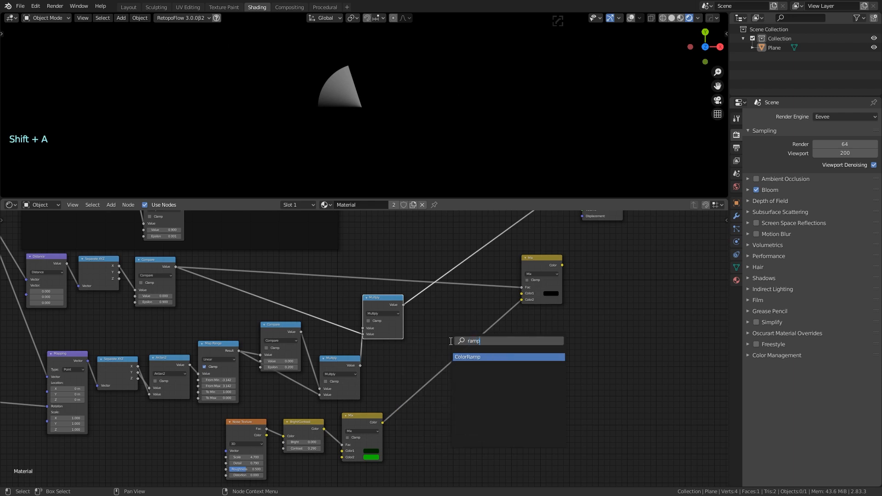
pyautogui.press('Return')
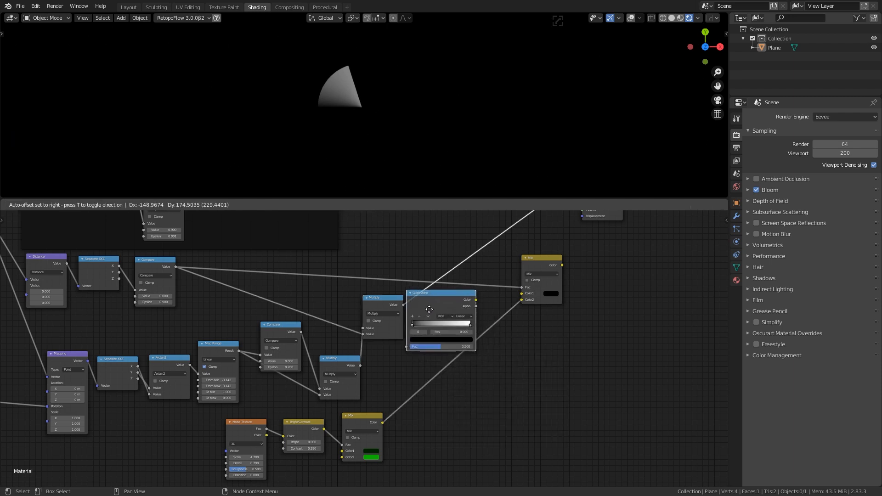
pyautogui.click(449, 309)
pyautogui.moveTo(535, 259); pyautogui.dragTo(588, 261)
pyautogui.moveTo(348, 413); pyautogui.dragTo(443, 413)
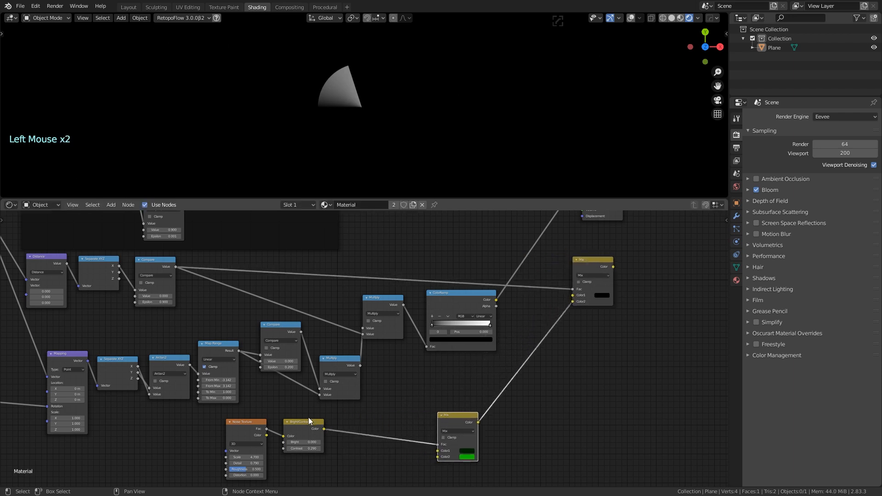
pyautogui.moveTo(309, 420); pyautogui.dragTo(352, 420)
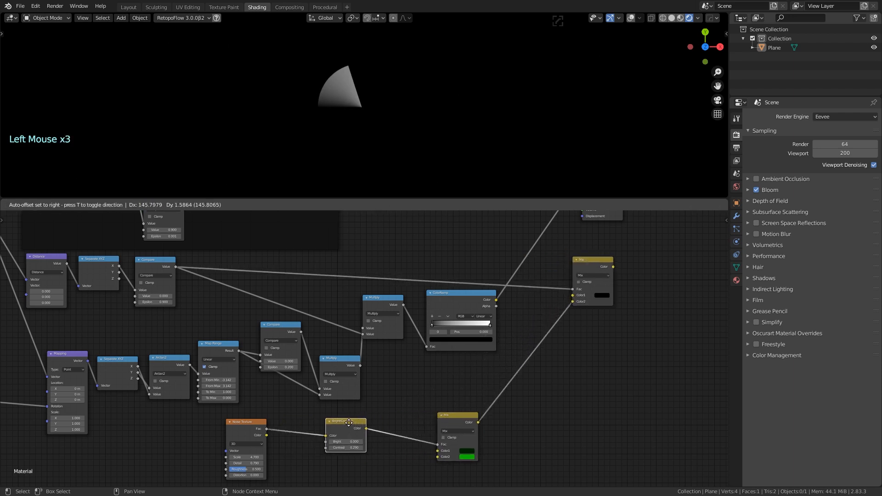
# Make the ColorRamp's right colour stop green
pyautogui.click(490, 326)
pyautogui.click(478, 339)
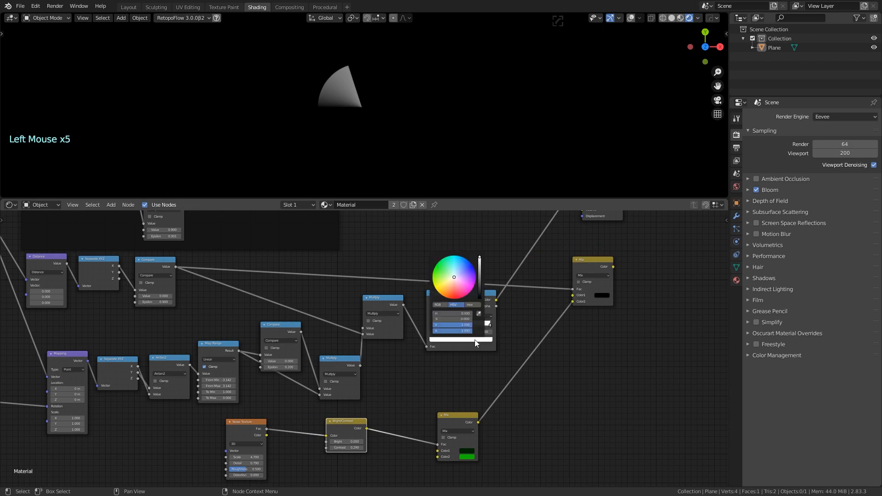
pyautogui.moveTo(451, 293); pyautogui.dragTo(438, 272)
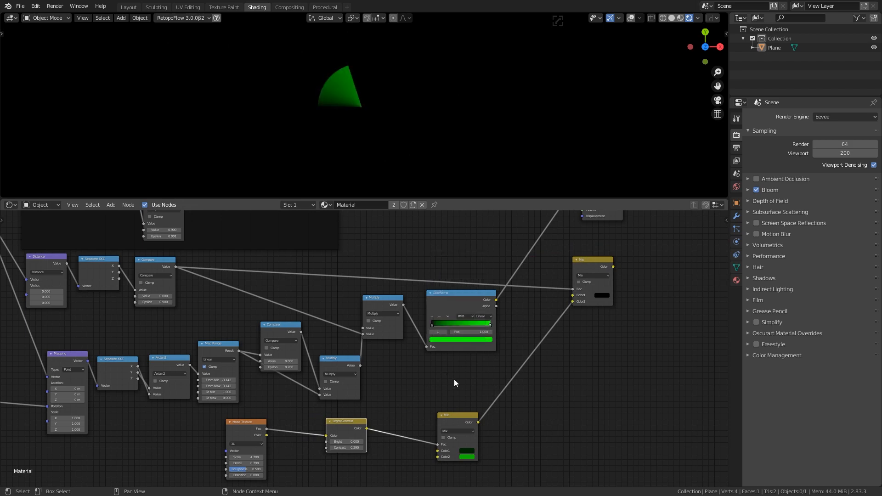
pyautogui.scroll(8, 478, 358)
# Add a third ColorRamp stop and slide it to 0.877 near the bright end
pyautogui.scroll(1, 508, 364)
pyautogui.moveTo(507, 363); pyautogui.dragTo(388, 370, button='middle')
pyautogui.scroll(-1, 388, 370)
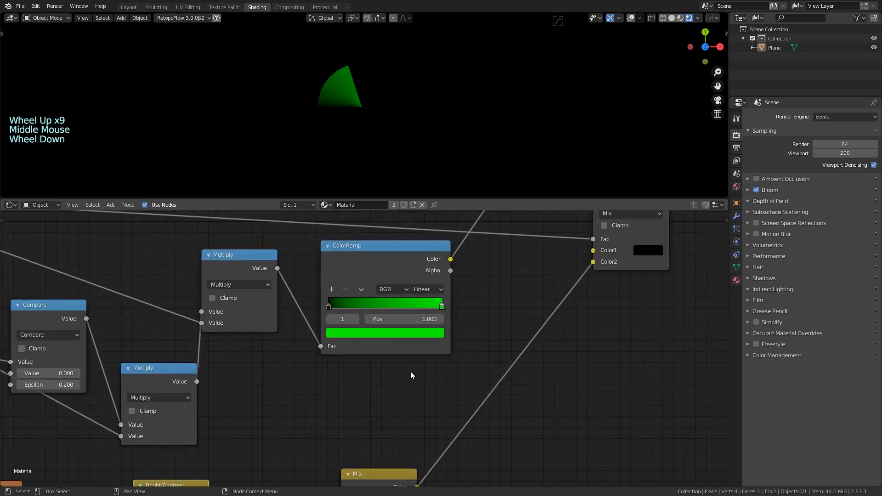
pyautogui.scroll(3, 410, 371)
pyautogui.moveTo(483, 306); pyautogui.dragTo(477, 316, button='middle')
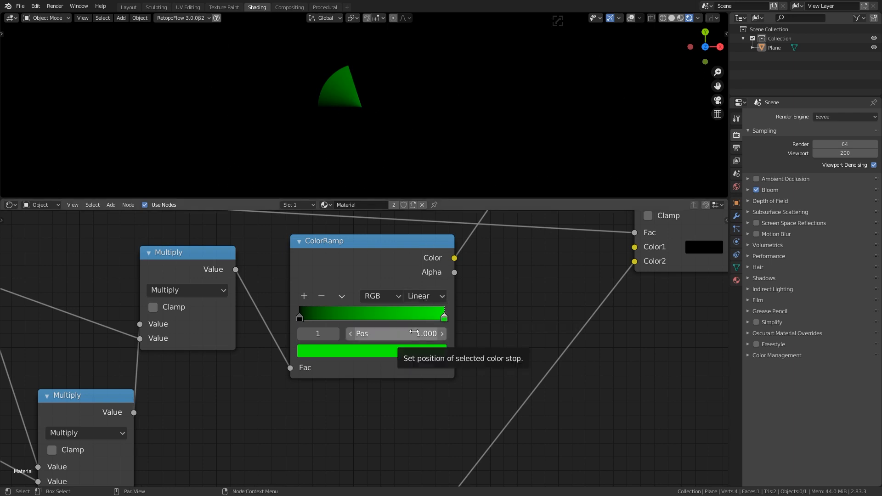
pyautogui.keyDown('ctrl'); pyautogui.click(354, 320); pyautogui.keyUp('ctrl')
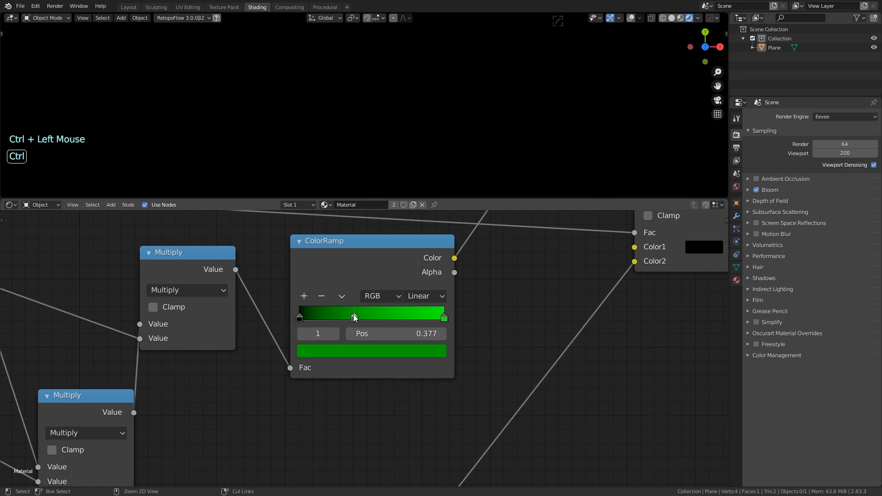
pyautogui.click(371, 321)
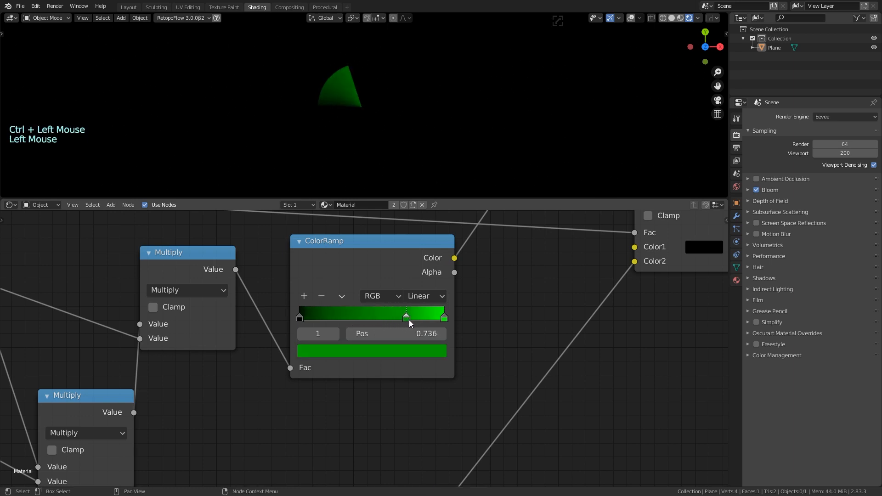
pyautogui.moveTo(409, 323); pyautogui.dragTo(432, 321)
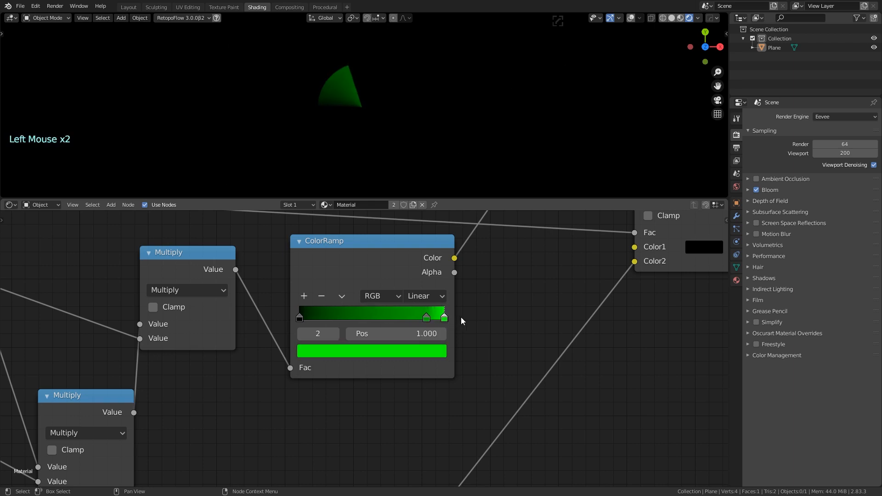
# Drag the top Multiply and ColorRamp nodes apart to make space between them
pyautogui.middleClick(270, 374)
pyautogui.scroll(-4, 392, 369)
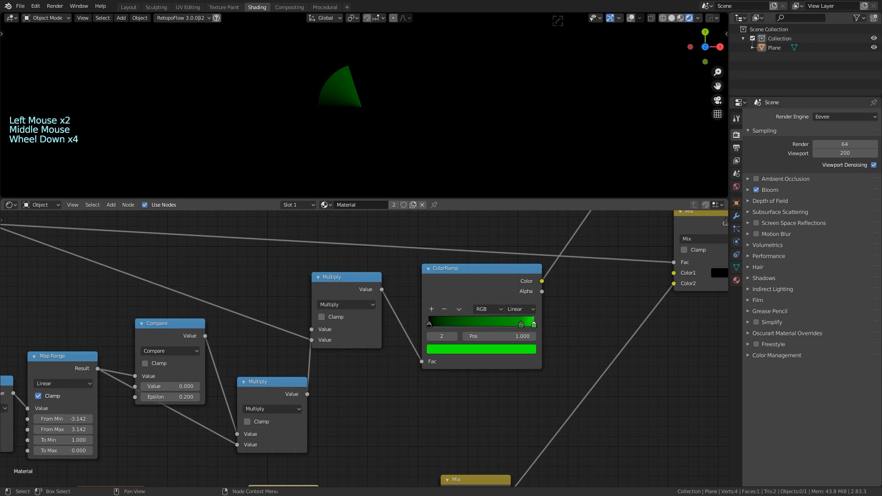
pyautogui.moveTo(343, 286); pyautogui.dragTo(332, 286)
pyautogui.moveTo(449, 266); pyautogui.dragTo(483, 266)
pyautogui.moveTo(346, 285); pyautogui.dragTo(363, 286)
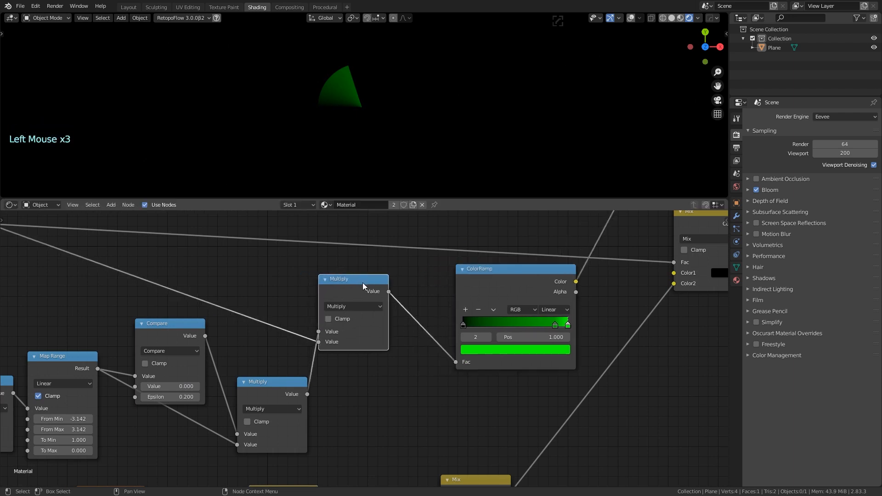
pyautogui.moveTo(342, 281); pyautogui.dragTo(496, 244, button='middle')
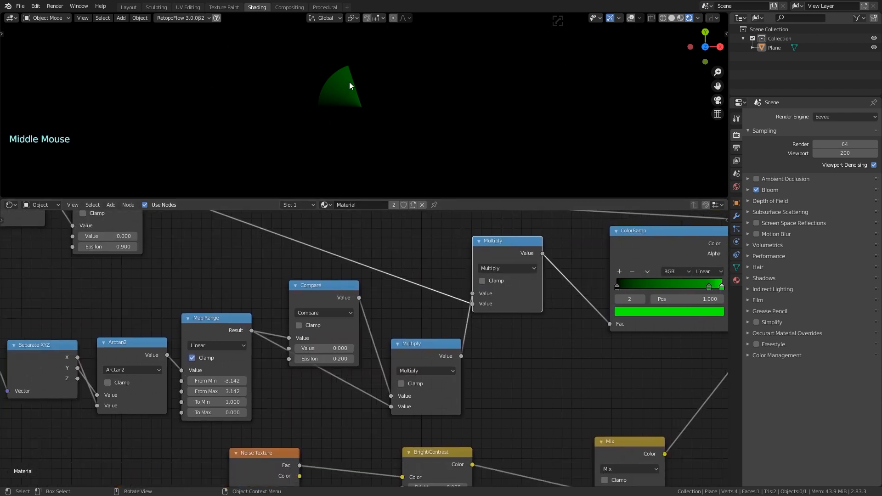
pyautogui.moveTo(559, 245); pyautogui.dragTo(393, 267, button='middle')
pyautogui.moveTo(441, 260); pyautogui.dragTo(453, 261)
# Add a Map Range (0–0.2 to 0–1) and insert it between Multiply and ColorRamp
pyautogui.moveTo(335, 268); pyautogui.dragTo(334, 275)
pyautogui.hotkey('shift', 'a')
pyautogui.click(375, 282)
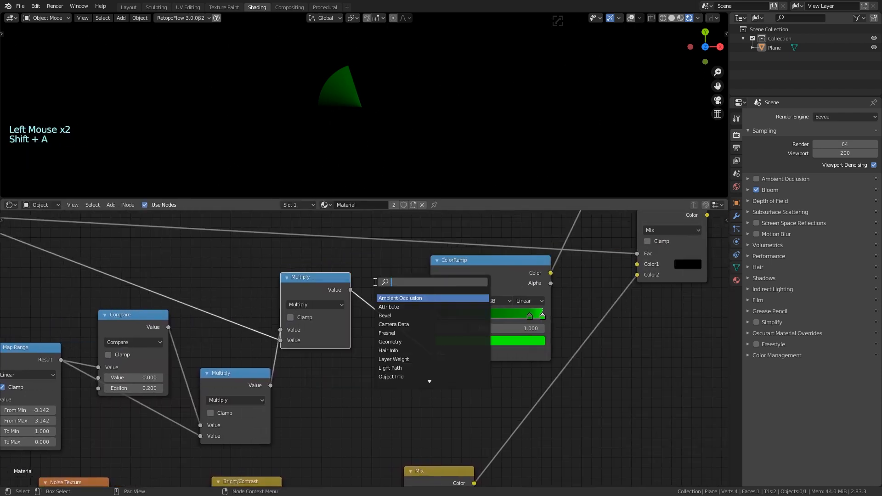
pyautogui.write('range')
pyautogui.press('Return')
pyautogui.click(353, 360)
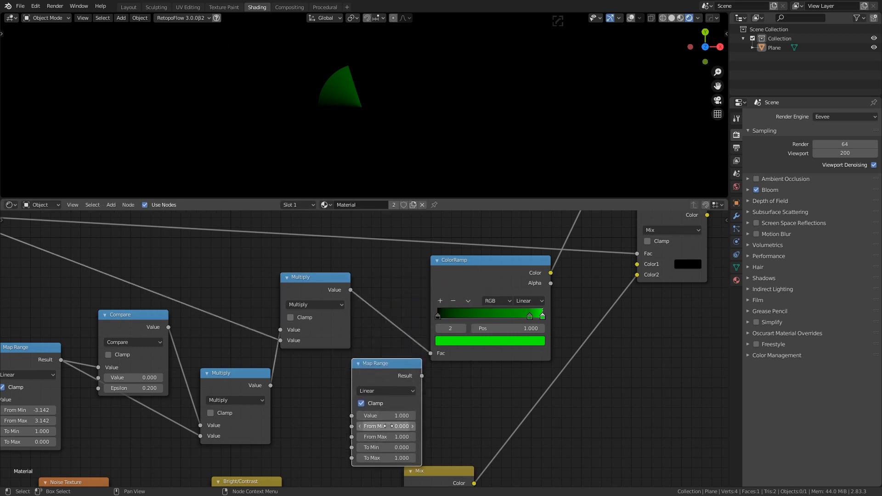
pyautogui.click(386, 459)
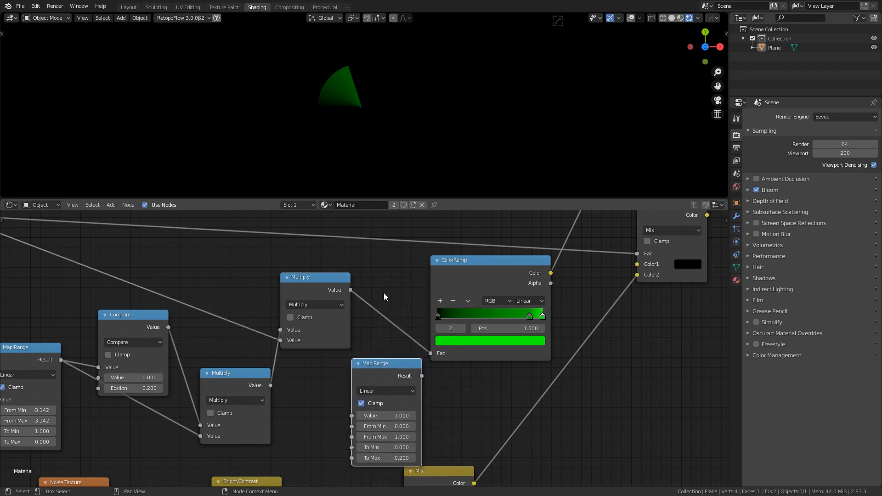
pyautogui.click(385, 459)
pyautogui.write('1')
pyautogui.press('Return')
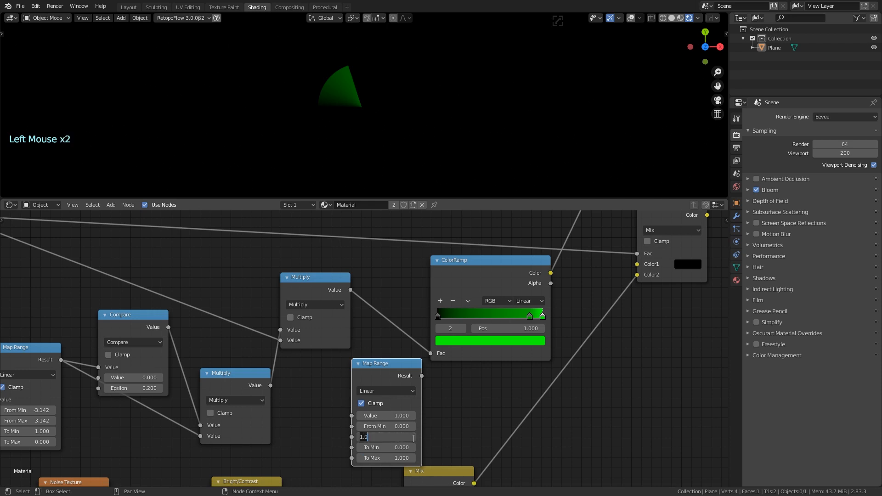
pyautogui.moveTo(383, 364); pyautogui.dragTo(412, 281)
pyautogui.moveTo(539, 264); pyautogui.dragTo(514, 261)
# Set the ColorRamp to Ease, darken both green stops, and move the middle stop to about 0.859
pyautogui.moveTo(574, 315)
pyautogui.mouseDown()
pyautogui.moveTo(545, 311)
pyautogui.moveTo(581, 311)
pyautogui.moveTo(508, 315)
pyautogui.moveTo(580, 317)
pyautogui.mouseUp()
pyautogui.click(573, 298)
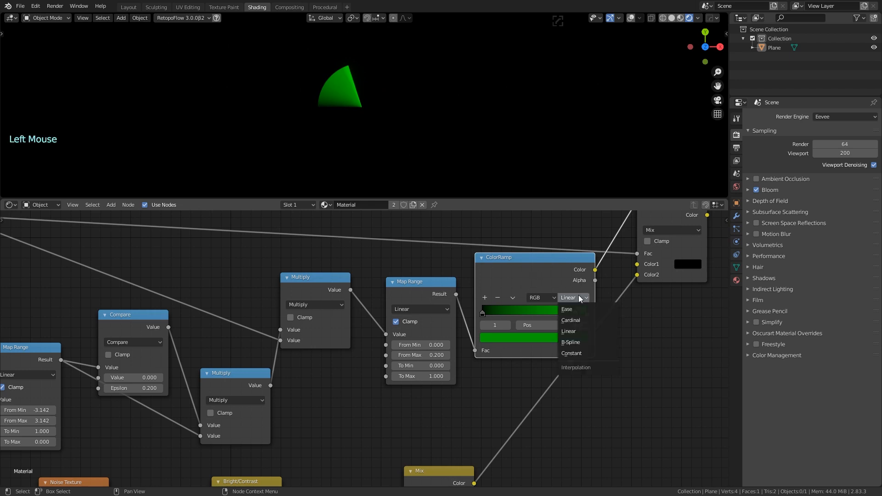
pyautogui.click(580, 312)
pyautogui.click(588, 314)
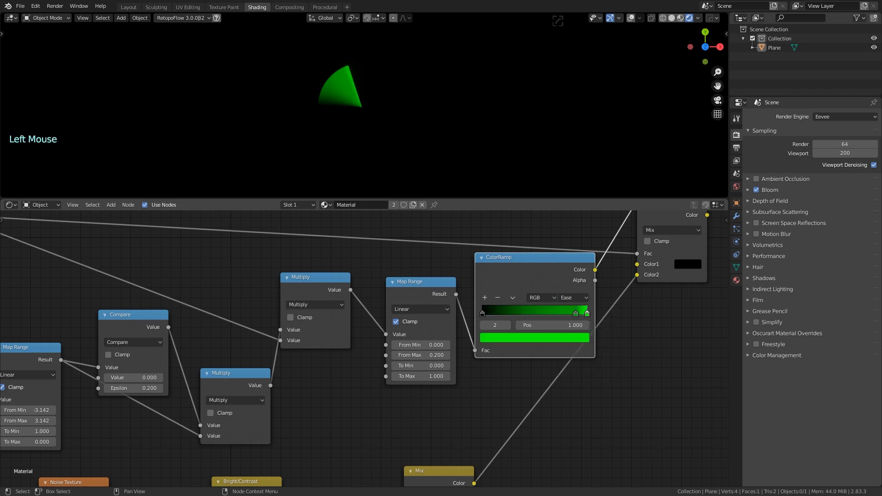
pyautogui.click(567, 338)
pyautogui.moveTo(569, 220); pyautogui.dragTo(567, 220)
pyautogui.click(575, 314)
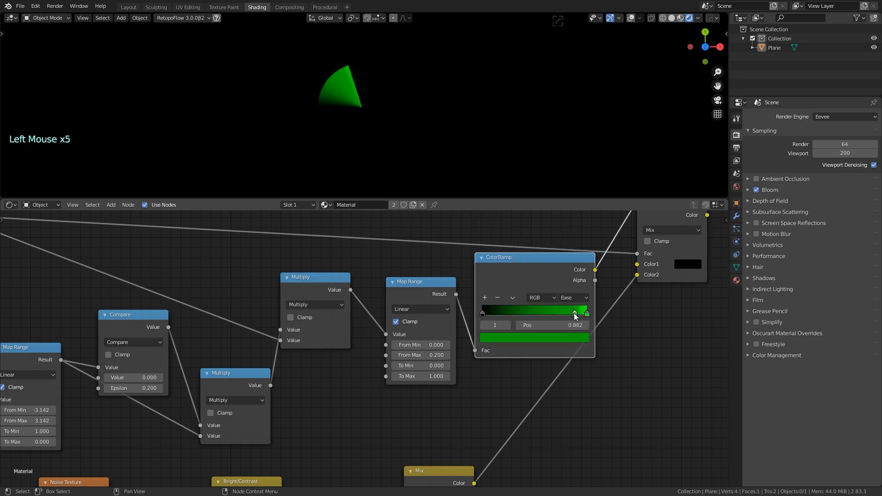
pyautogui.click(572, 338)
pyautogui.click(569, 233)
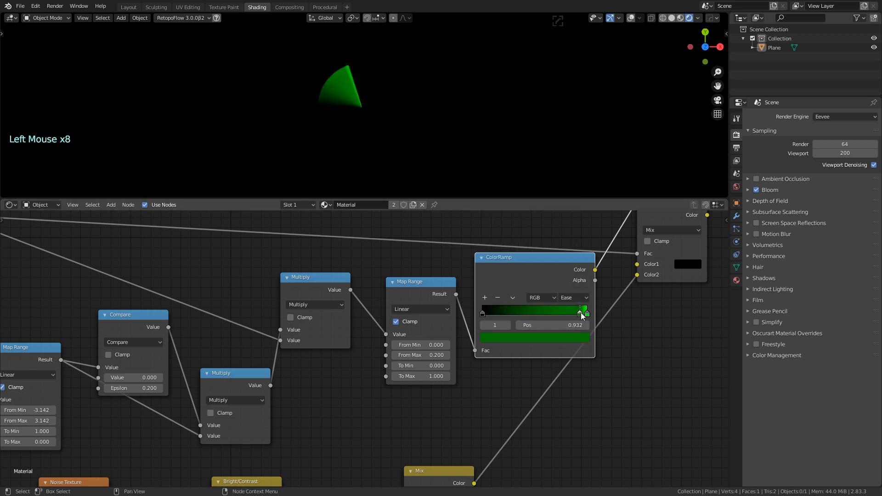
pyautogui.moveTo(582, 316); pyautogui.dragTo(585, 318)
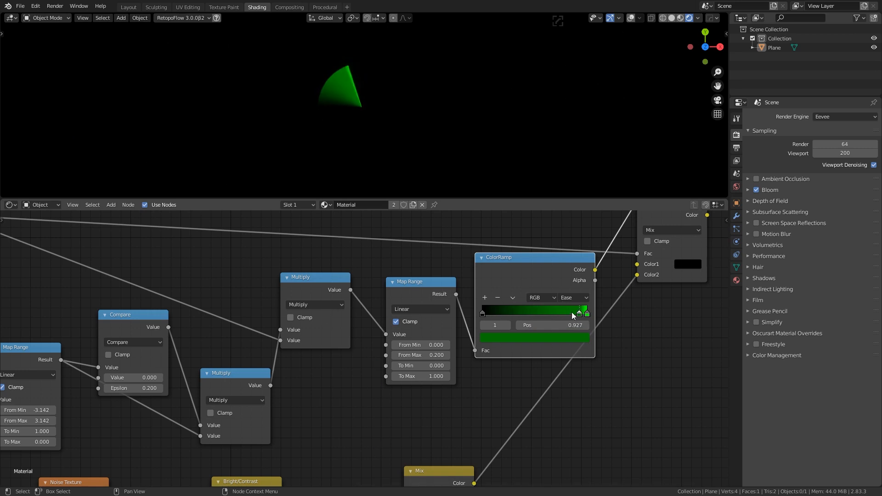
pyautogui.moveTo(574, 316); pyautogui.dragTo(567, 318)
# Connect the ColorRamp colour into Mix Color1 and preview the Mix output on the plane
pyautogui.scroll(-10, 447, 299)
pyautogui.moveTo(436, 251); pyautogui.dragTo(411, 273, button='middle')
pyautogui.moveTo(479, 305); pyautogui.dragTo(502, 304)
pyautogui.moveTo(447, 334); pyautogui.dragTo(489, 330)
pyautogui.keyDown('ctrl'); pyautogui.keyDown('shift'); pyautogui.click(506, 301); pyautogui.keyUp('shift'); pyautogui.keyUp('ctrl')
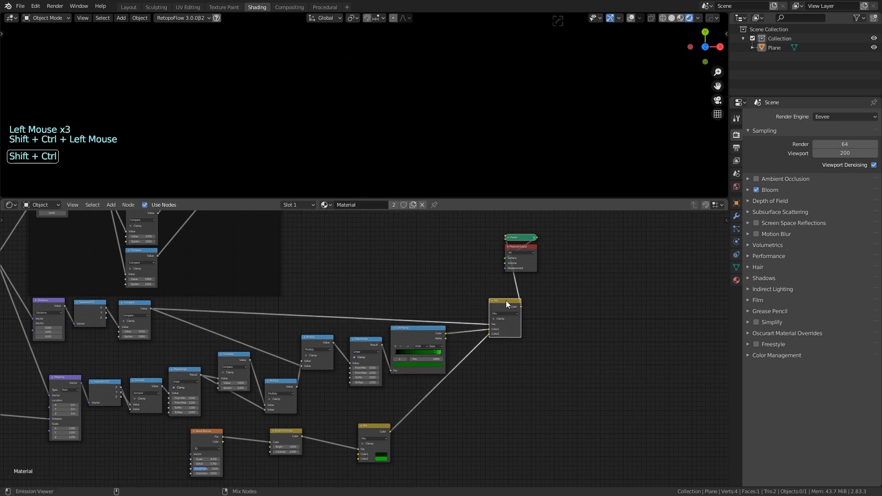
pyautogui.scroll(7, 581, 260)
pyautogui.moveTo(662, 318); pyautogui.dragTo(603, 302, button='middle')
pyautogui.scroll(-3, 400, 272)
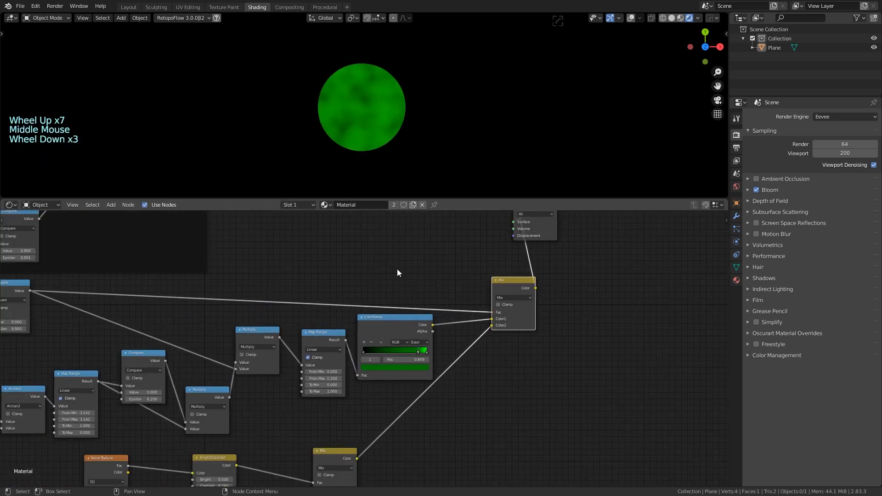
pyautogui.moveTo(400, 272); pyautogui.dragTo(574, 264, button='middle')
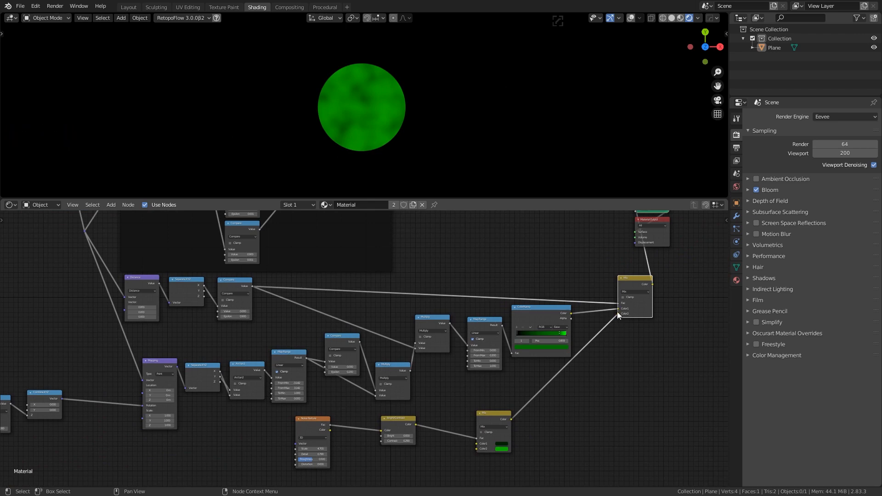
# Disconnect the ColorRamp from the Mix node's Color1 and spread out the surrounding nodes
pyautogui.moveTo(618, 310)
pyautogui.mouseDown()
pyautogui.moveTo(604, 306)
pyautogui.moveTo(627, 289)
pyautogui.moveTo(517, 252)
pyautogui.moveTo(621, 311)
pyautogui.moveTo(603, 317)
pyautogui.mouseUp()
pyautogui.moveTo(673, 285); pyautogui.dragTo(583, 327, button='middle')
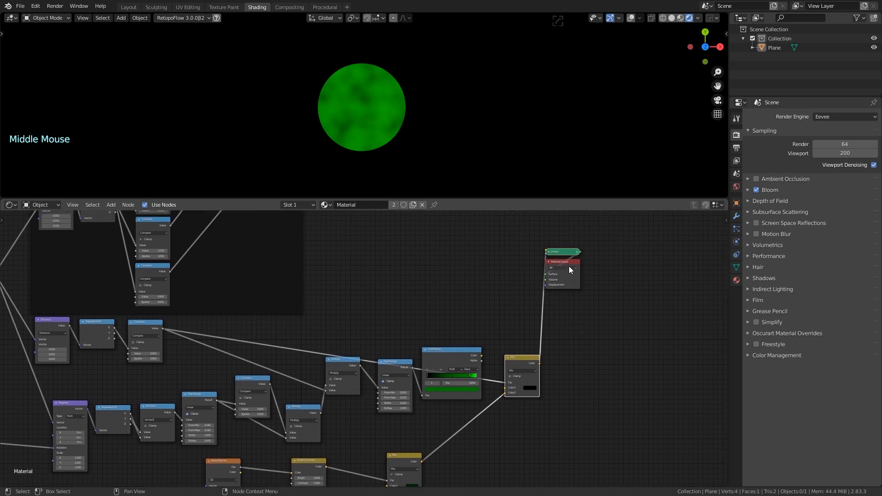
pyautogui.moveTo(571, 265); pyautogui.dragTo(613, 260)
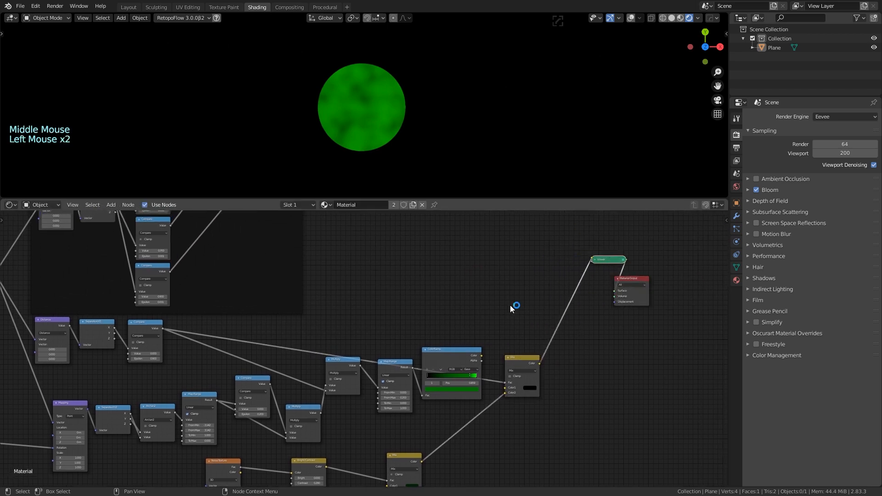
pyautogui.moveTo(433, 308); pyautogui.dragTo(429, 264, button='middle')
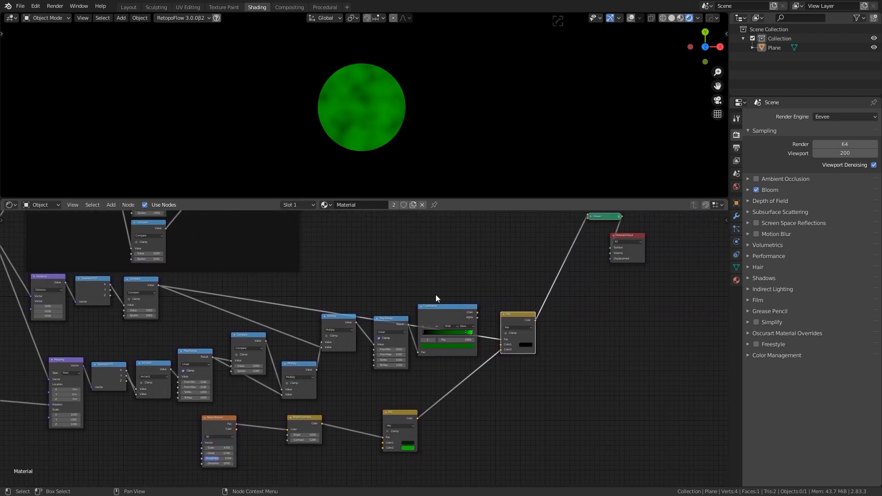
pyautogui.moveTo(437, 305); pyautogui.dragTo(452, 268)
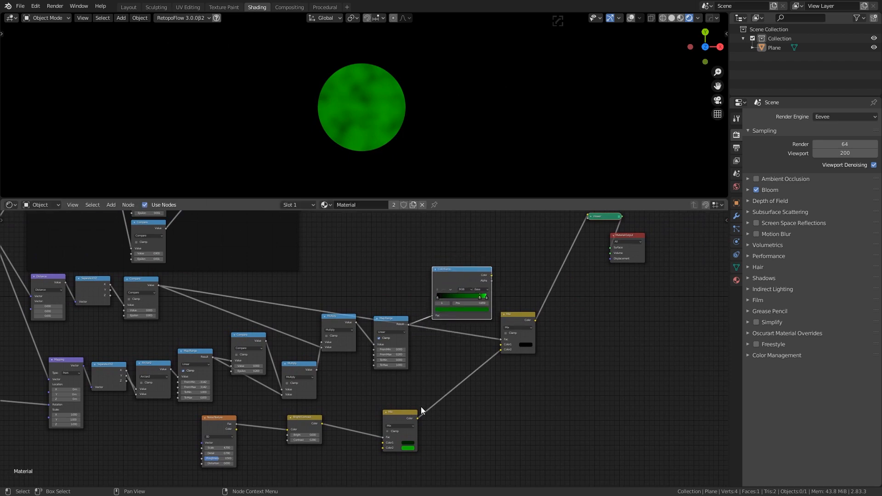
pyautogui.moveTo(408, 412); pyautogui.dragTo(355, 418)
pyautogui.moveTo(225, 418); pyautogui.dragTo(269, 418)
pyautogui.moveTo(530, 314); pyautogui.dragTo(495, 359)
# Duplicate the Mix onto the Viewer link, with ColorRamp in Color1, noise in Color2, Fac near zero
pyautogui.hotkey('shift', 'd')
pyautogui.click(549, 280)
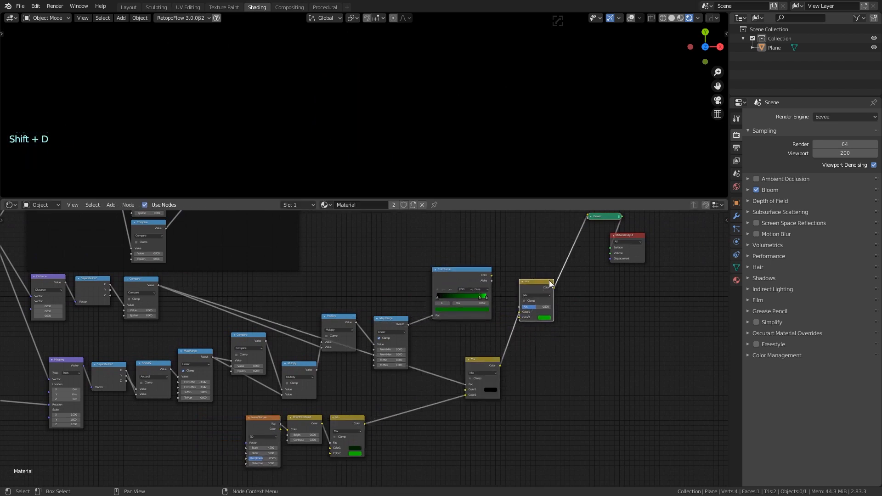
pyautogui.moveTo(519, 312); pyautogui.dragTo(520, 318)
pyautogui.moveTo(492, 276); pyautogui.dragTo(539, 307)
pyautogui.scroll(9, 539, 307)
pyautogui.moveTo(713, 265); pyautogui.dragTo(686, 265)
# Darken the green of the last ColorRamp stop
pyautogui.moveTo(685, 265); pyautogui.dragTo(488, 294, button='middle')
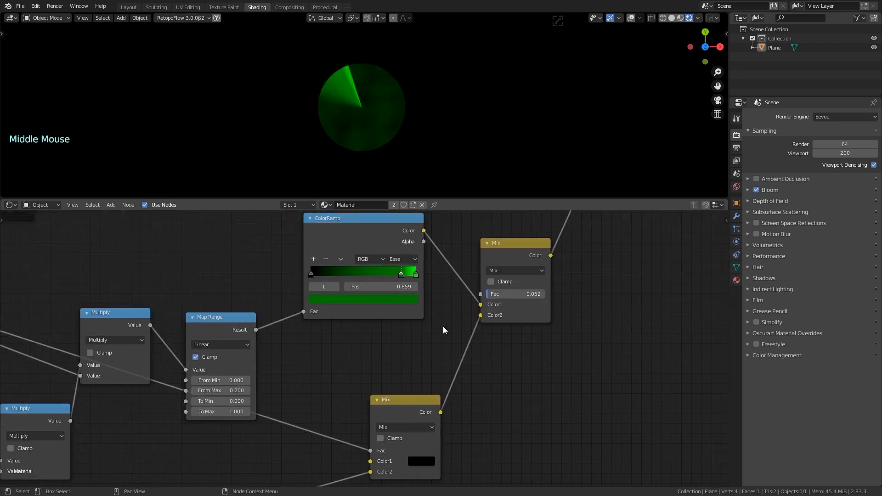
pyautogui.doubleClick(401, 277)
pyautogui.click(416, 276)
pyautogui.click(405, 297)
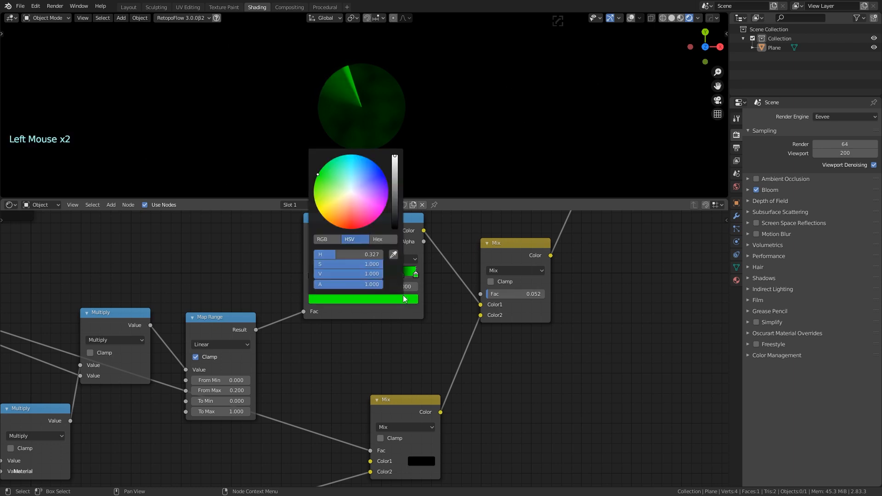
pyautogui.moveTo(394, 165); pyautogui.dragTo(394, 196)
pyautogui.click(315, 275)
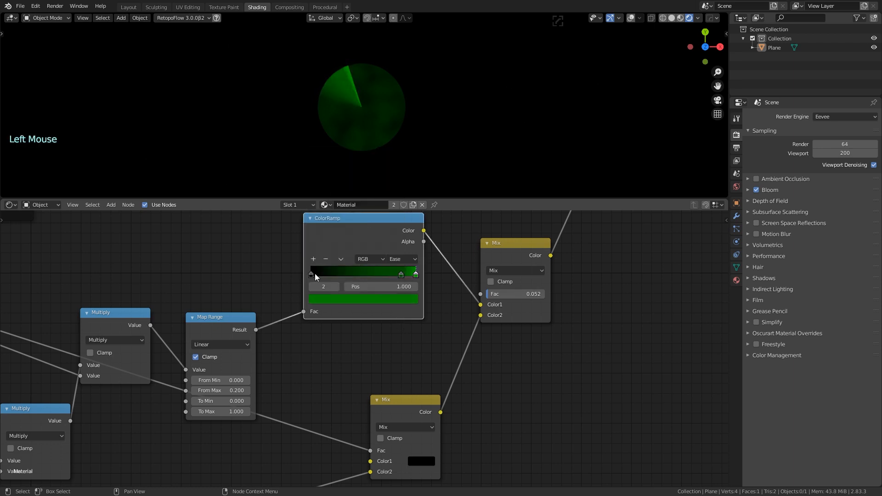
# Add a new ColorRamp stop and slide it beside the end stop, at 0.859
pyautogui.keyDown('ctrl'); pyautogui.click(355, 276); pyautogui.keyUp('ctrl')
pyautogui.moveTo(356, 275); pyautogui.dragTo(405, 276)
pyautogui.click(401, 277)
pyautogui.click(327, 261)
# Raise the time Value node's value to test the sweep rotation
pyautogui.scroll(-7, 381, 330)
pyautogui.moveTo(382, 318); pyautogui.dragTo(448, 294, button='middle')
pyautogui.scroll(-5, 427, 285)
pyautogui.moveTo(367, 269); pyautogui.dragTo(437, 253, button='middle')
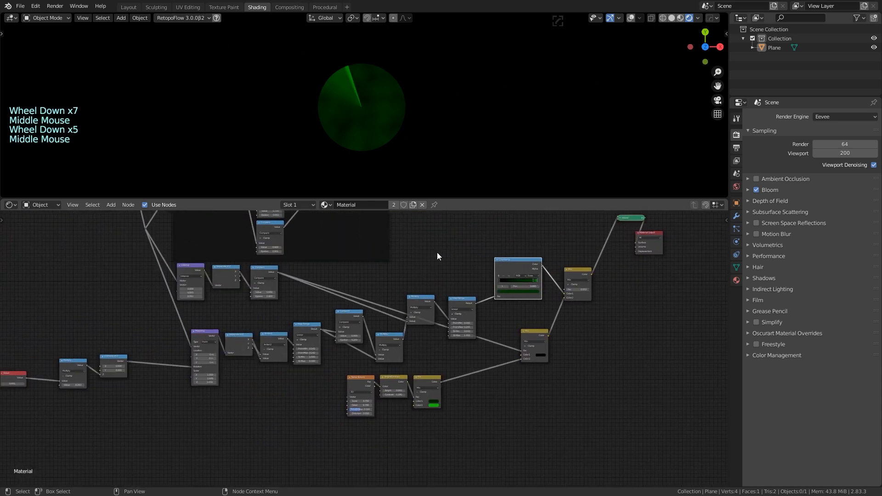
pyautogui.scroll(-2, 413, 266)
pyautogui.scroll(6, 221, 350)
pyautogui.moveTo(207, 340); pyautogui.dragTo(437, 313, button='middle')
pyautogui.moveTo(244, 349); pyautogui.dragTo(293, 348)
# Reset the time Value node to 0
pyautogui.click(250, 348)
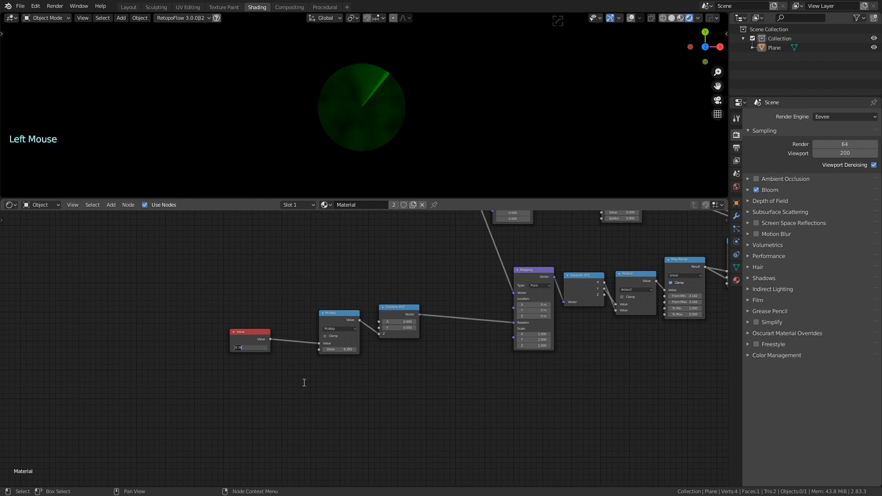
pyautogui.write('0')
pyautogui.press('Return')
pyautogui.scroll(-3, 408, 260)
pyautogui.moveTo(482, 299); pyautogui.dragTo(348, 317, button='middle')
pyautogui.moveTo(455, 363); pyautogui.dragTo(343, 378, button='middle')
pyautogui.scroll(-7, 350, 378)
pyautogui.moveTo(586, 380); pyautogui.dragTo(592, 410, button='middle')
pyautogui.scroll(3, 480, 294)
pyautogui.moveTo(480, 294); pyautogui.dragTo(383, 298, button='middle')
# Move the Viewer and Material Output nodes further right
pyautogui.moveTo(488, 281); pyautogui.dragTo(587, 306)
pyautogui.moveTo(464, 289); pyautogui.dragTo(585, 226, button='middle')
pyautogui.scroll(7, 321, 365)
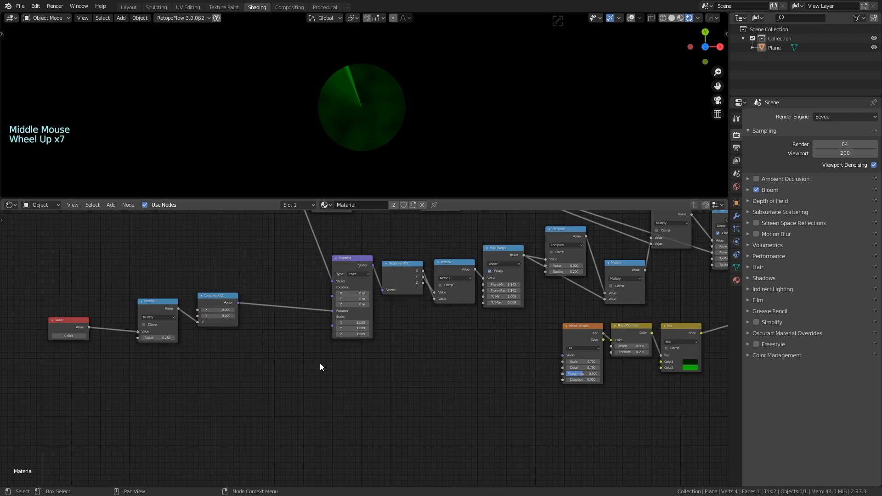
pyautogui.scroll(-3, 321, 365)
pyautogui.moveTo(322, 365); pyautogui.dragTo(269, 288, button='middle')
pyautogui.scroll(-4, 269, 288)
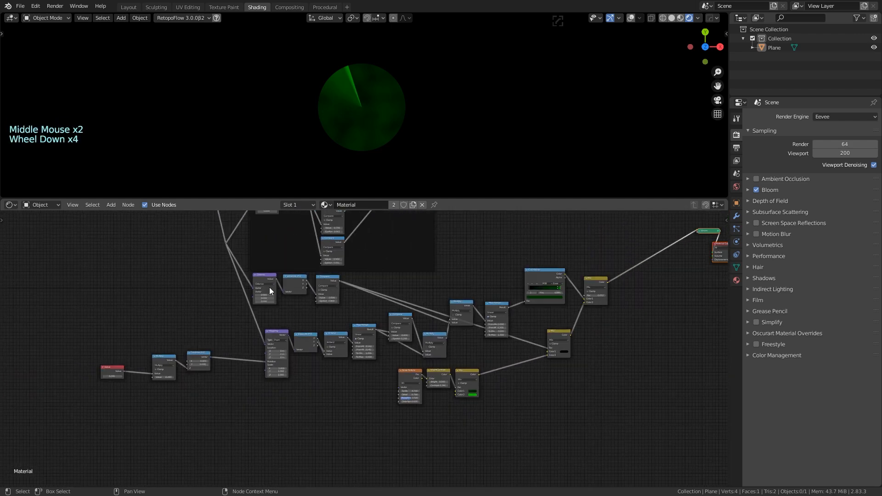
# Group the sweep-building nodes into a frame labelled 'rotating thing'
pyautogui.moveTo(237, 275); pyautogui.dragTo(640, 423)
pyautogui.moveTo(481, 284); pyautogui.dragTo(506, 292, button='middle')
pyautogui.moveTo(571, 284); pyautogui.dragTo(570, 307)
pyautogui.click(571, 306)
pyautogui.hotkey('ctrl', 'j')
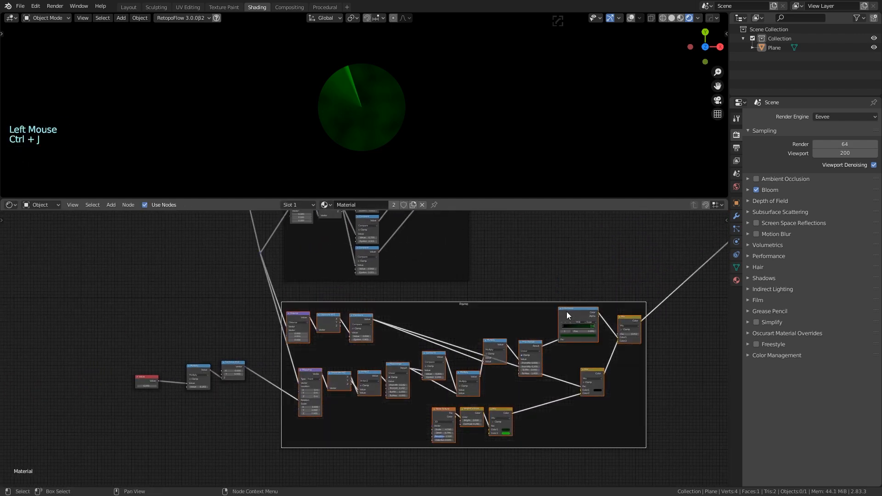
pyautogui.click(463, 305)
pyautogui.scroll(8, 470, 314)
pyautogui.press('F2')
pyautogui.write('rota')
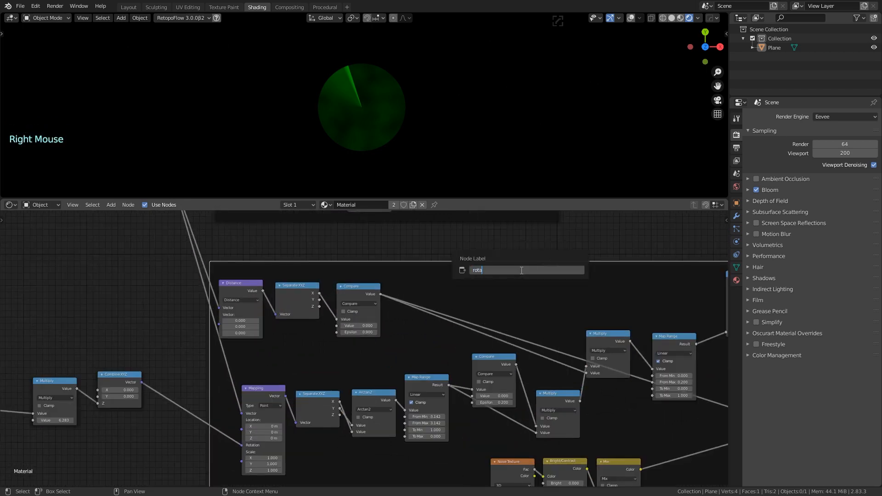
pyautogui.write('ting thing')
pyautogui.press('Return')
# Add a Mix Shader node near the output nodes
pyautogui.scroll(-6, 520, 271)
pyautogui.moveTo(521, 270); pyautogui.dragTo(426, 298, button='middle')
pyautogui.hotkey('shift', 'a')
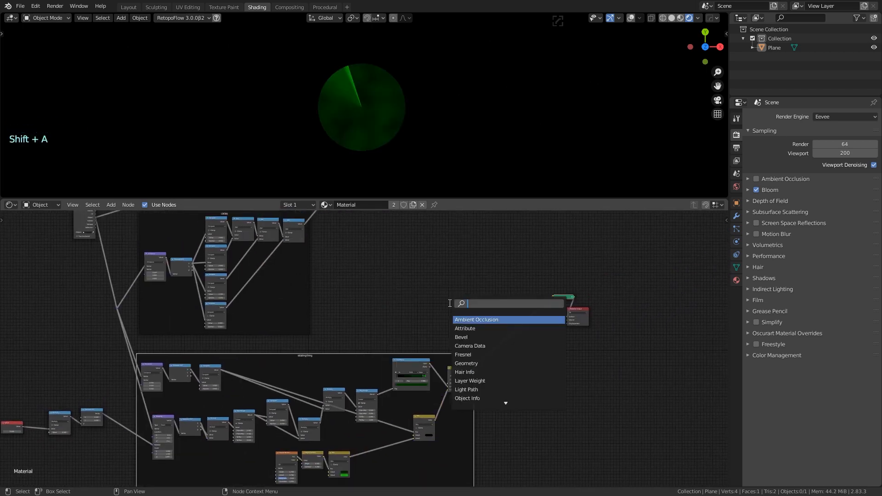
pyautogui.write('mix')
pyautogui.press('Return')
pyautogui.click(462, 305)
pyautogui.scroll(2, 462, 305)
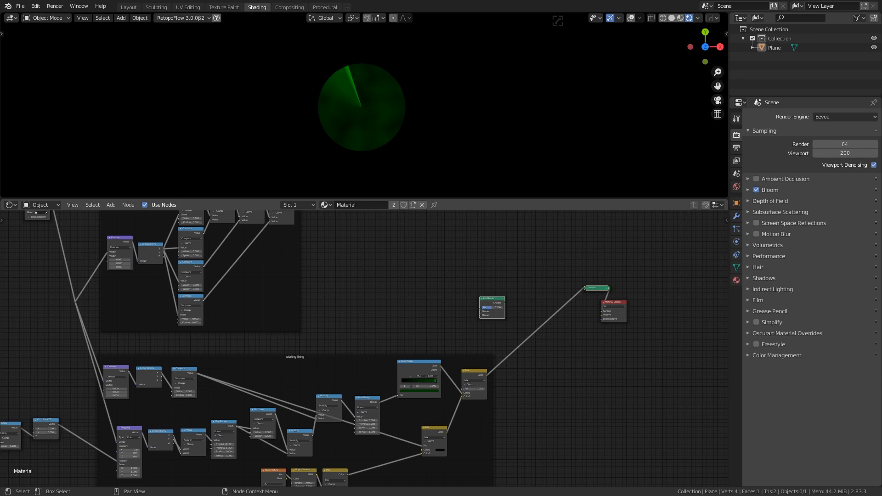
# Delete the Mix Shader node
pyautogui.moveTo(483, 322); pyautogui.dragTo(406, 294, button='middle')
pyautogui.scroll(3, 405, 294)
pyautogui.click(456, 258)
pyautogui.press('Delete')
# Add a MixRGB node and link the previewed sweep output into its Color2
pyautogui.hotkey('shift', 'a')
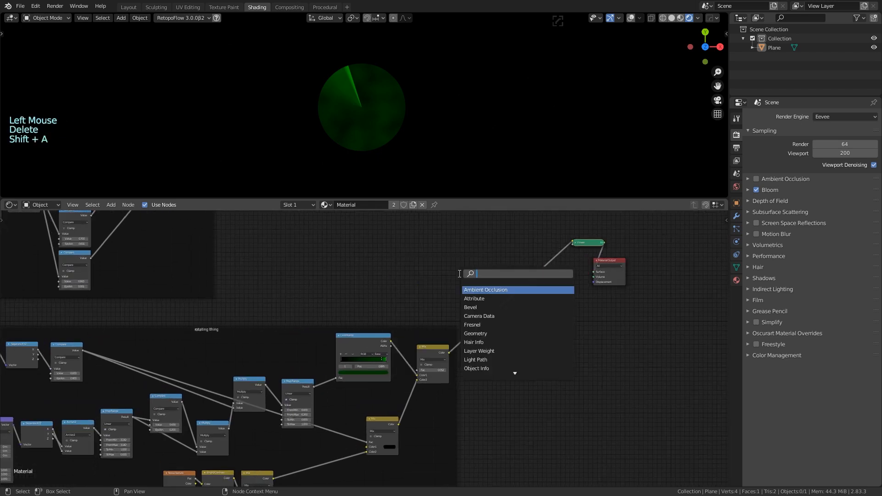
pyautogui.write('mix')
pyautogui.click(481, 298)
pyautogui.moveTo(378, 252); pyautogui.dragTo(420, 296, button='middle')
pyautogui.scroll(-6, 325, 229)
pyautogui.keyDown('ctrl'); pyautogui.keyDown('shift'); pyautogui.click(324, 229); pyautogui.keyUp('shift'); pyautogui.keyUp('ctrl')
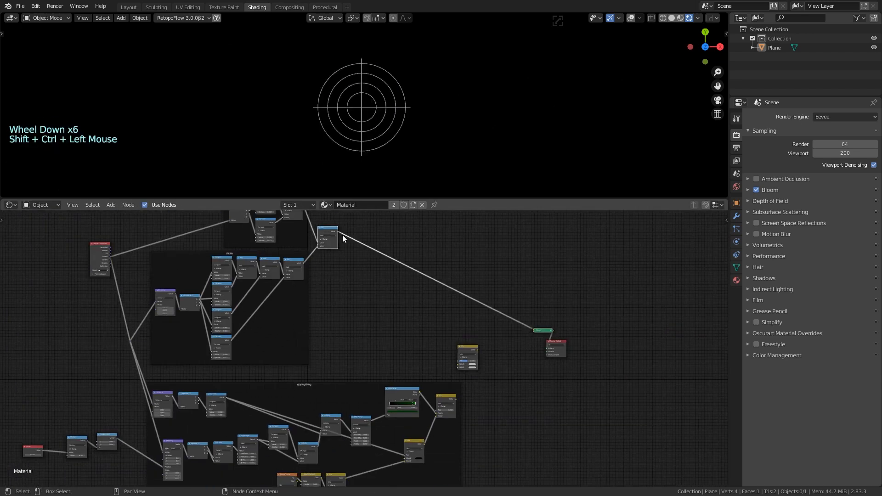
pyautogui.moveTo(338, 232); pyautogui.dragTo(459, 364)
pyautogui.scroll(7, 499, 380)
pyautogui.moveTo(499, 380); pyautogui.dragTo(467, 347, button='middle')
pyautogui.moveTo(492, 345); pyautogui.dragTo(493, 350)
pyautogui.click(494, 350)
# Add another MixRGB node beside the circles frame
pyautogui.moveTo(430, 323); pyautogui.dragTo(417, 296, button='middle')
pyautogui.moveTo(388, 253); pyautogui.dragTo(460, 345, button='middle')
pyautogui.moveTo(377, 275); pyautogui.dragTo(454, 337, button='middle')
pyautogui.moveTo(451, 361); pyautogui.dragTo(417, 380, button='middle')
pyautogui.hotkey('shift', 'a')
pyautogui.moveTo(394, 313); pyautogui.dragTo(419, 360, button='middle')
pyautogui.hotkey('shift', 'a')
pyautogui.click(414, 350)
pyautogui.write('mix')
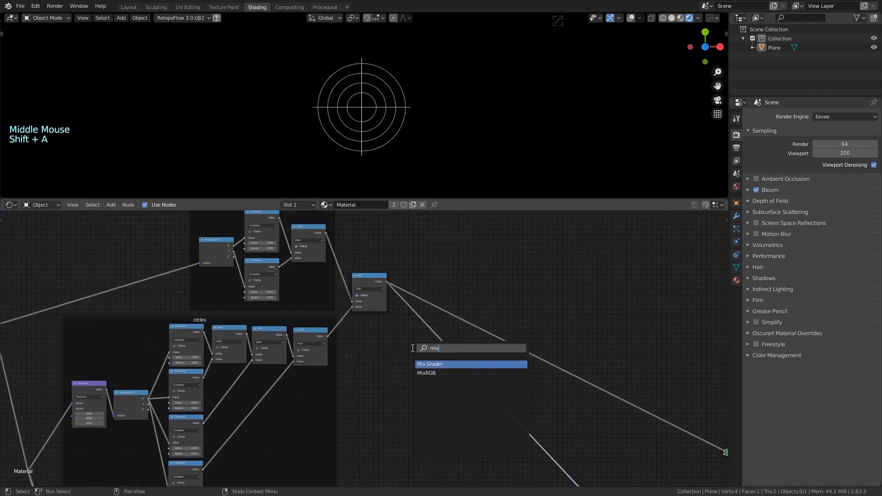
pyautogui.click(428, 372)
pyautogui.click(423, 387)
# Set the circles Mix's Color2 to black, feed the circles Add into Fac, and preview it
pyautogui.click(423, 387)
pyautogui.click(424, 388)
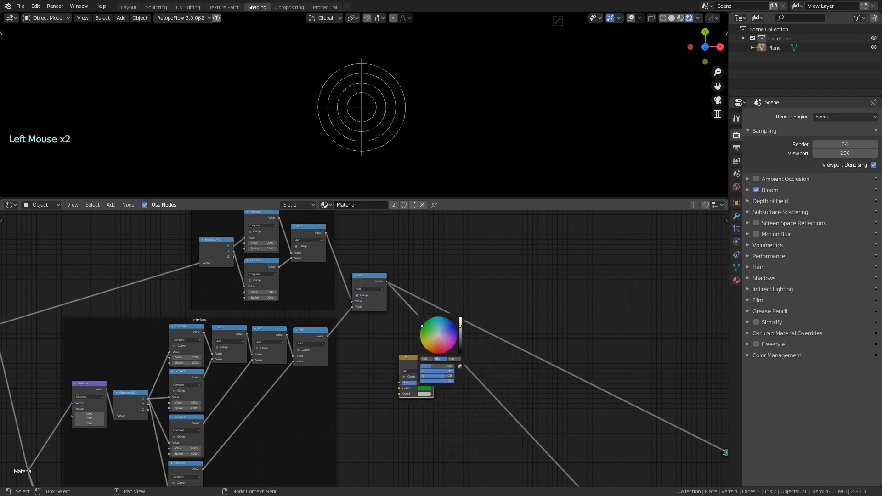
pyautogui.click(423, 388)
pyautogui.click(424, 394)
pyautogui.moveTo(460, 333); pyautogui.dragTo(461, 395)
pyautogui.moveTo(387, 282); pyautogui.dragTo(399, 383)
pyautogui.keyDown('ctrl'); pyautogui.keyDown('shift'); pyautogui.click(412, 361); pyautogui.keyUp('shift'); pyautogui.keyUp('ctrl')
# Raise the circles Mix's colour to bright green so the rings glow green
pyautogui.scroll(6, 413, 424)
pyautogui.moveTo(431, 367); pyautogui.dragTo(409, 374, button='middle')
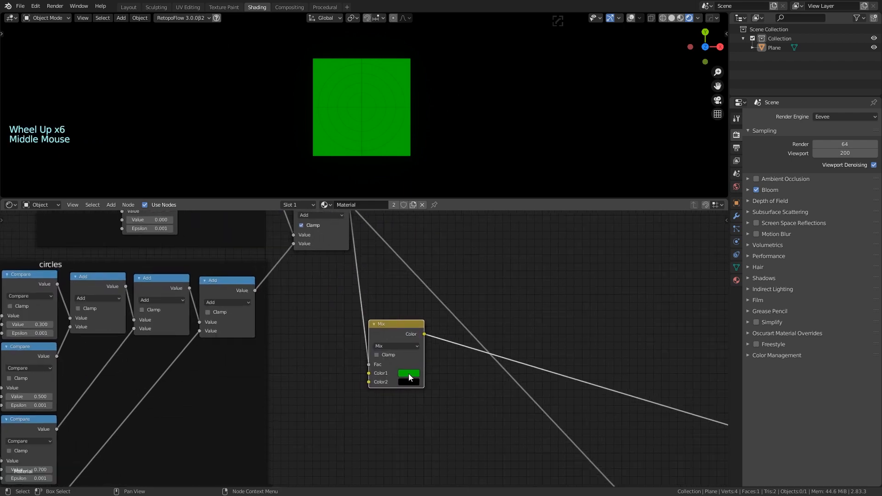
pyautogui.click(409, 373)
pyautogui.click(410, 381)
pyautogui.click(410, 382)
pyautogui.moveTo(467, 324); pyautogui.dragTo(467, 282)
pyautogui.click(413, 397)
# Feed the green circles Mix into the final Mix's Color2 and preview the combined result
pyautogui.moveTo(413, 395); pyautogui.dragTo(345, 326, button='middle')
pyautogui.scroll(-8, 355, 331)
pyautogui.moveTo(468, 338); pyautogui.dragTo(407, 311, button='middle')
pyautogui.scroll(2, 406, 310)
pyautogui.moveTo(527, 334); pyautogui.dragTo(523, 321, button='middle')
pyautogui.moveTo(510, 314); pyautogui.dragTo(401, 398)
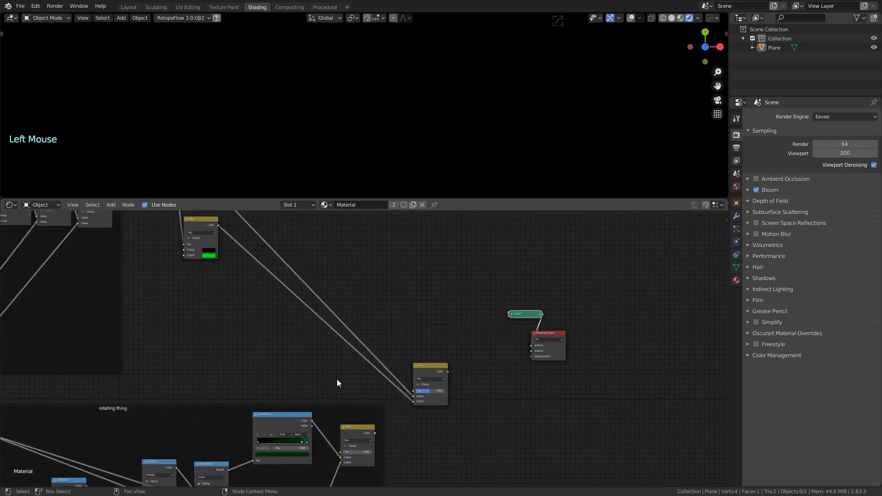
pyautogui.moveTo(385, 341); pyautogui.dragTo(359, 293, button='middle')
pyautogui.moveTo(350, 386); pyautogui.dragTo(388, 353)
pyautogui.keyDown('ctrl'); pyautogui.keyDown('shift'); pyautogui.click(407, 318); pyautogui.keyUp('shift'); pyautogui.keyUp('ctrl')
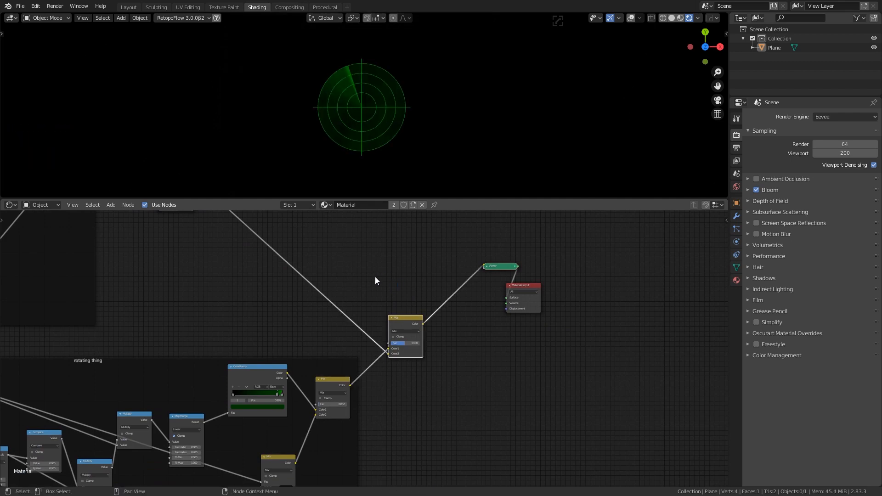
pyautogui.scroll(-3, 402, 273)
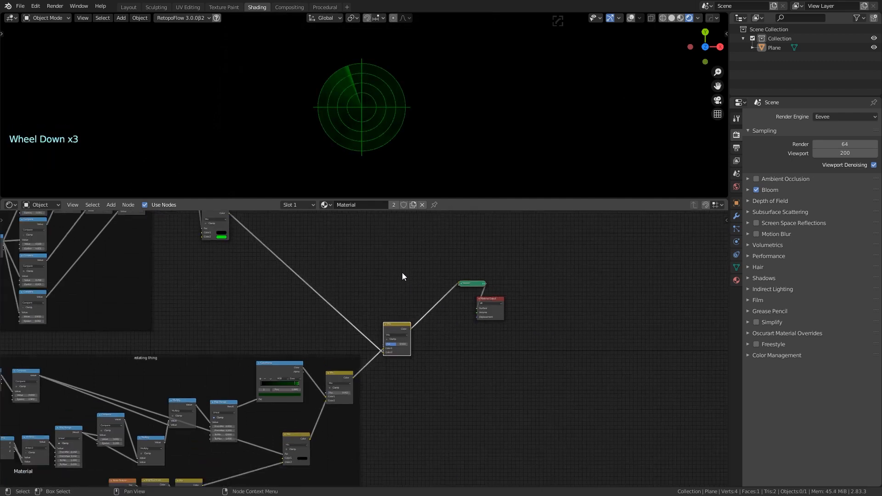
# Move the Emission and Material Output nodes further right
pyautogui.scroll(-3, 386, 272)
pyautogui.moveTo(389, 269); pyautogui.dragTo(455, 242, button='middle')
pyautogui.scroll(-7, 429, 226)
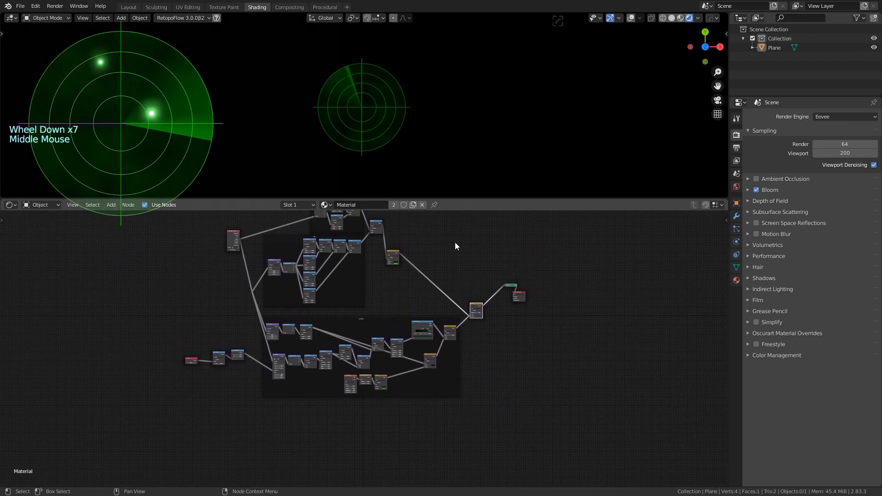
pyautogui.moveTo(493, 264); pyautogui.dragTo(547, 353)
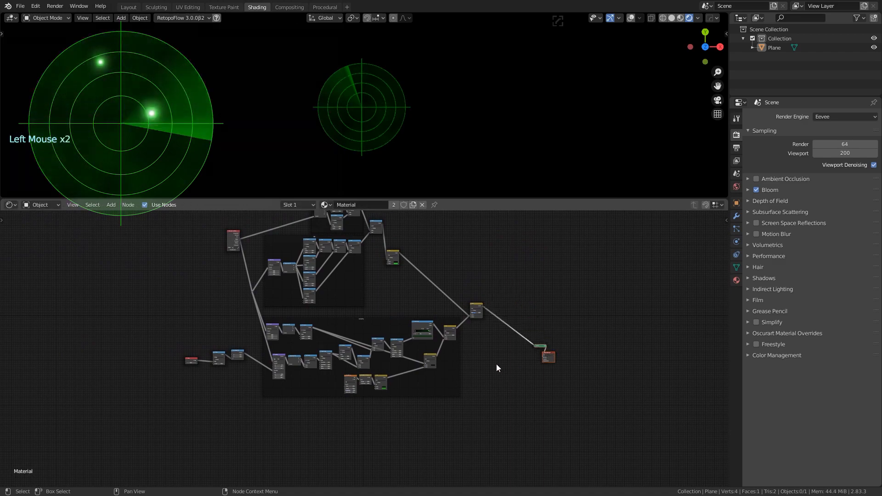
pyautogui.moveTo(496, 364); pyautogui.dragTo(544, 339, button='middle')
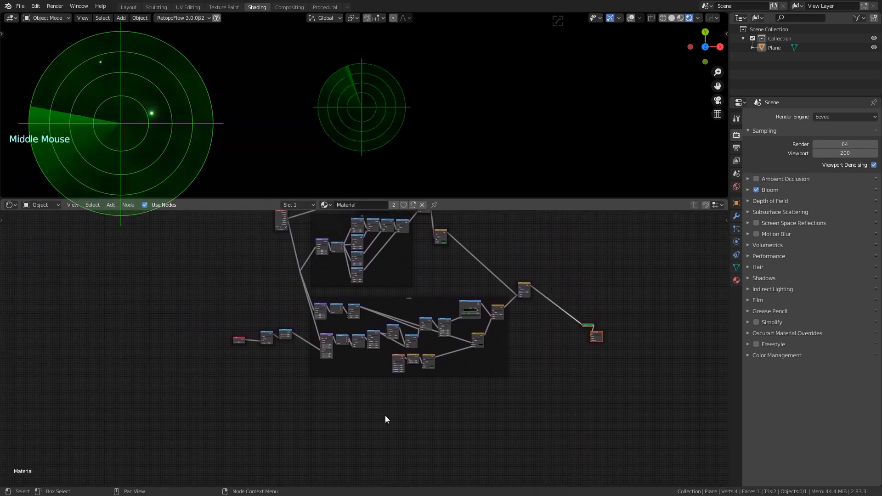
# Save the project as radar_tutorial.blend
pyautogui.scroll(4, 391, 428)
pyautogui.scroll(2, 393, 427)
pyautogui.middleClick(394, 427)
pyautogui.moveTo(393, 426); pyautogui.dragTo(315, 374, button='middle')
pyautogui.hotkey('ctrl', 's')
# Move the time Value node down below the 'rotating thing' frame, out of the way
pyautogui.scroll(3, 225, 353)
pyautogui.moveTo(225, 353); pyautogui.dragTo(181, 345, button='middle')
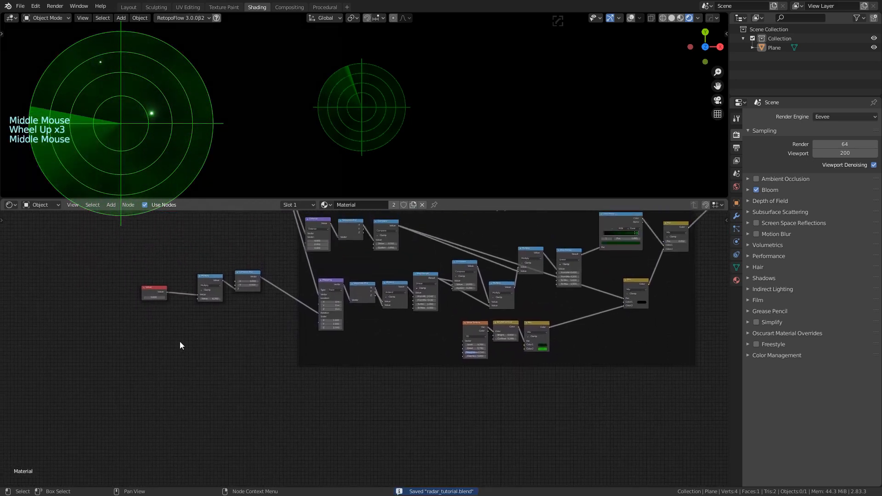
pyautogui.scroll(-1, 181, 344)
pyautogui.moveTo(114, 258); pyautogui.dragTo(288, 351)
pyautogui.moveTo(255, 283); pyautogui.dragTo(278, 322)
pyautogui.click(164, 347)
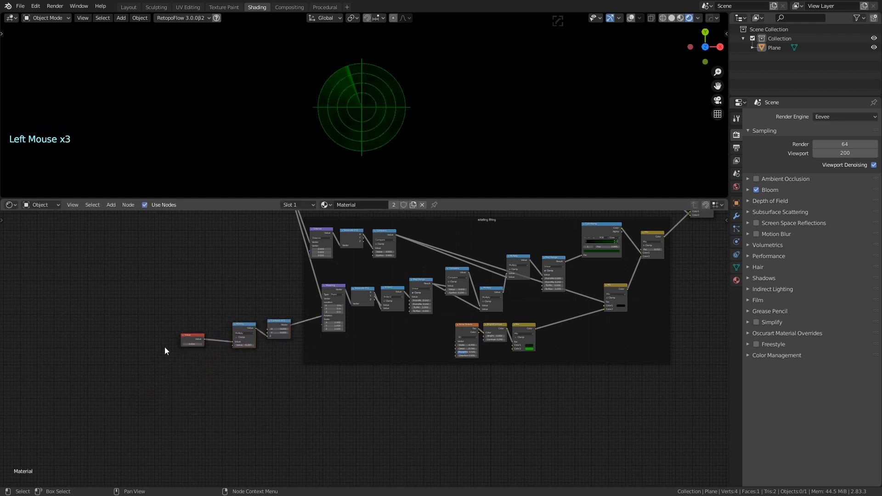
pyautogui.click(210, 368)
pyautogui.moveTo(197, 335); pyautogui.dragTo(200, 409)
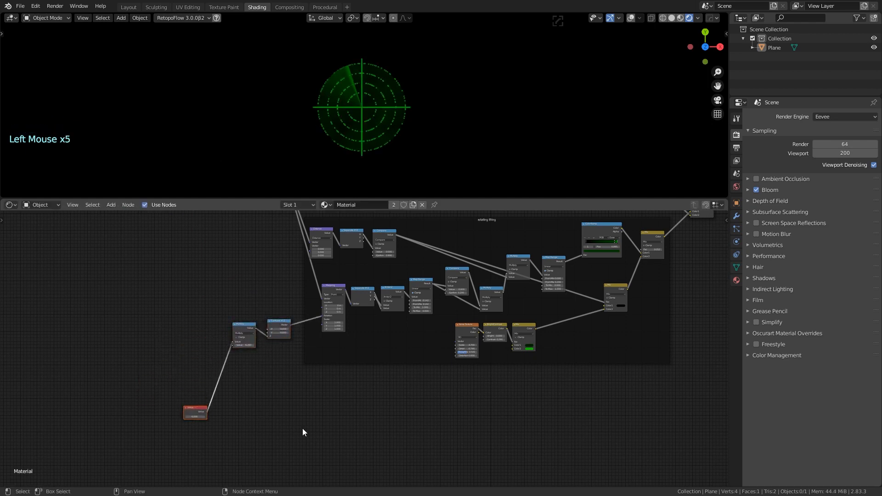
pyautogui.scroll(1, 302, 431)
pyautogui.moveTo(302, 431); pyautogui.dragTo(218, 335, button='middle')
pyautogui.scroll(2, 272, 365)
pyautogui.moveTo(272, 364); pyautogui.dragTo(261, 320, button='middle')
pyautogui.scroll(-3, 261, 321)
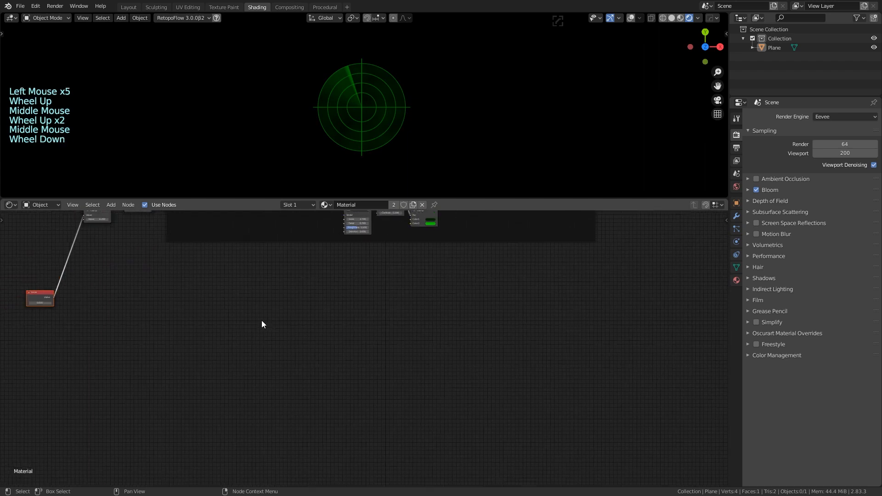
# Add a Texture Coordinate node to the blip area of the node graph
pyautogui.hotkey('shift', 'a')
pyautogui.click(259, 321)
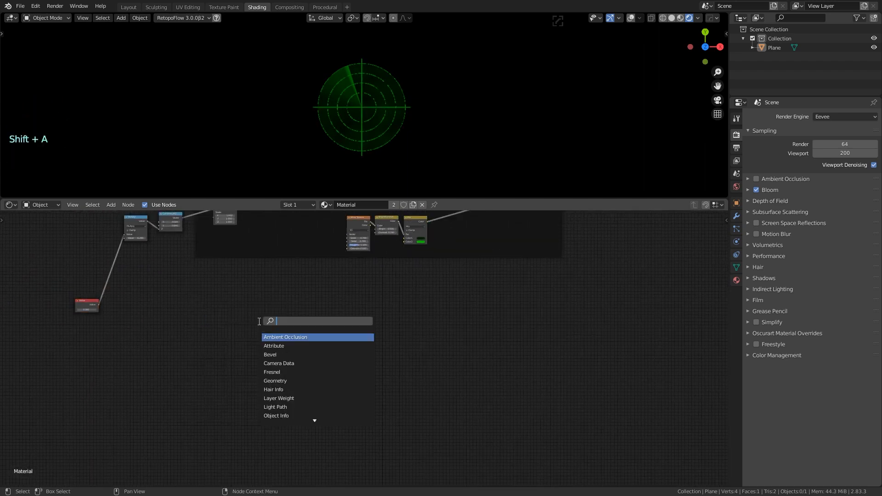
pyautogui.write('tex')
pyautogui.click(294, 335)
pyautogui.click(247, 316)
pyautogui.scroll(4, 247, 316)
pyautogui.moveTo(246, 317); pyautogui.dragTo(290, 329, button='middle')
pyautogui.scroll(2, 289, 325)
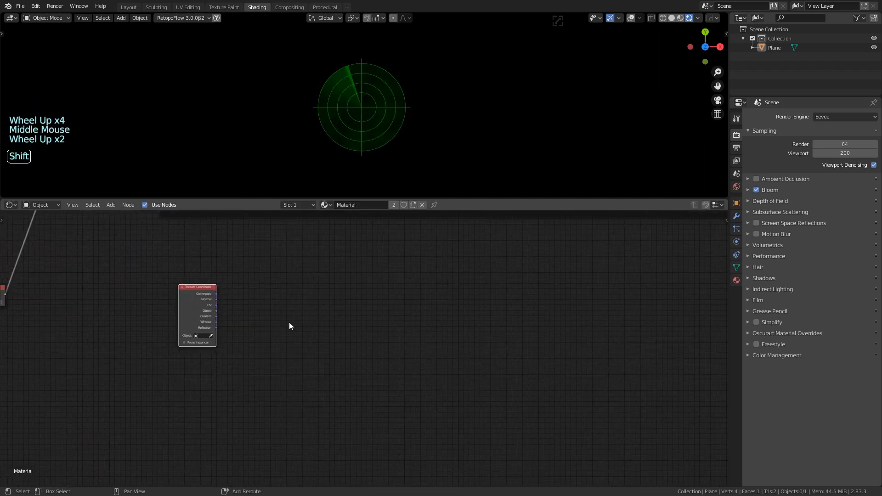
# Add a Vector Math node set to Distance, fed by the Object coordinates
pyautogui.hotkey('shift', 'a')
pyautogui.click(288, 322)
pyautogui.hotkey('shift', 'a')
pyautogui.click(302, 300)
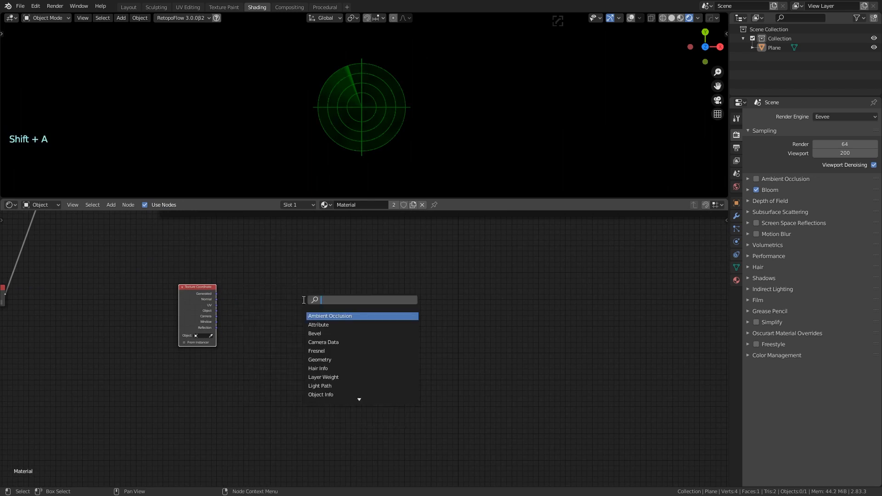
pyautogui.write('sep')
pyautogui.hotkey('shift', 'a')
pyautogui.click(275, 305)
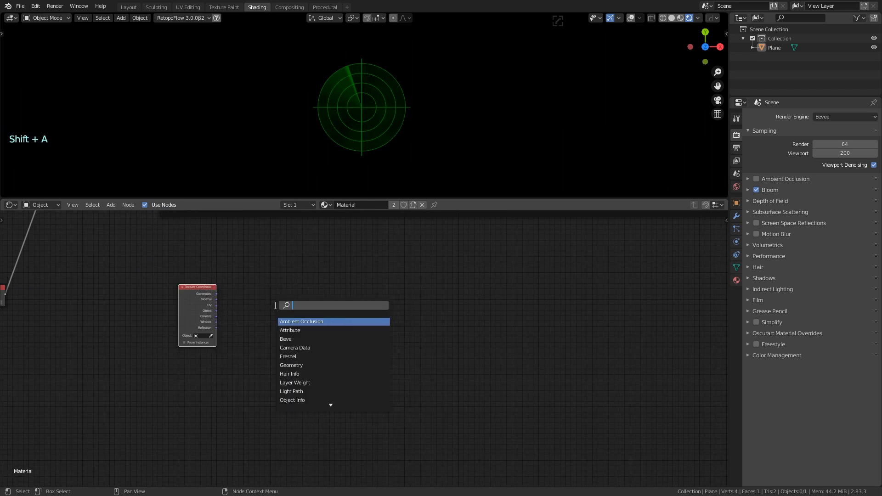
pyautogui.write('vector')
pyautogui.click(309, 356)
pyautogui.click(278, 333)
pyautogui.scroll(3, 275, 317)
pyautogui.click(236, 291)
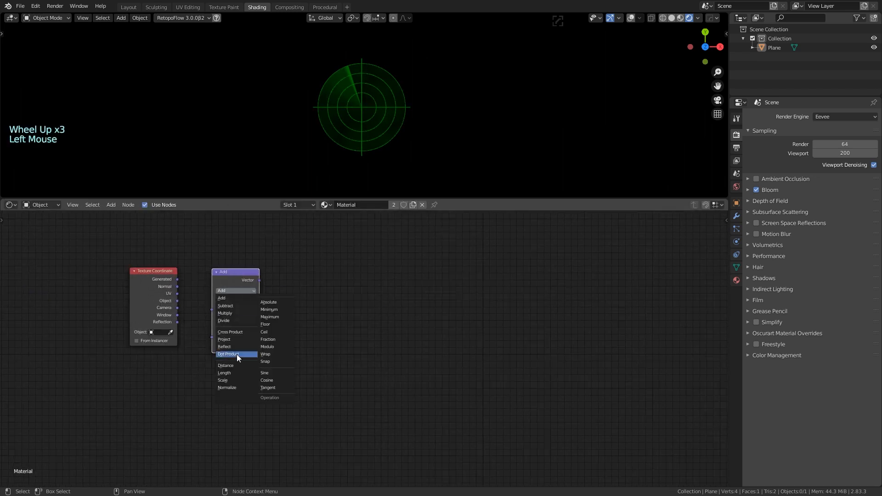
pyautogui.click(236, 355)
pyautogui.moveTo(177, 301); pyautogui.dragTo(212, 310)
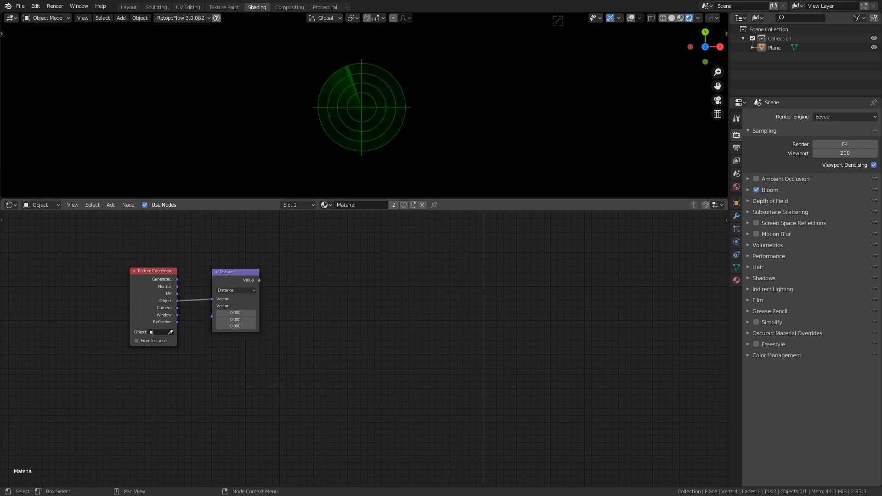
# Add a Separate XYZ node and link the Distance output into it
pyautogui.hotkey('shift', 'a')
pyautogui.click(343, 301)
pyautogui.write('sepa')
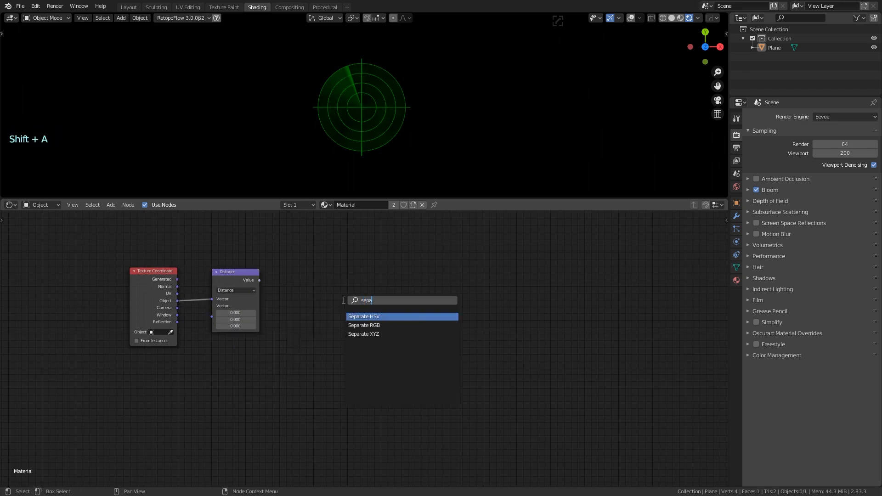
pyautogui.click(377, 334)
pyautogui.click(314, 296)
pyautogui.moveTo(260, 281); pyautogui.dragTo(288, 311)
pyautogui.moveTo(307, 296); pyautogui.dragTo(296, 299)
# Add a Math node set to Compare, feed it X, and preview it in the viewport
pyautogui.hotkey('shift', 'a')
pyautogui.click(370, 280)
pyautogui.write('cmo')
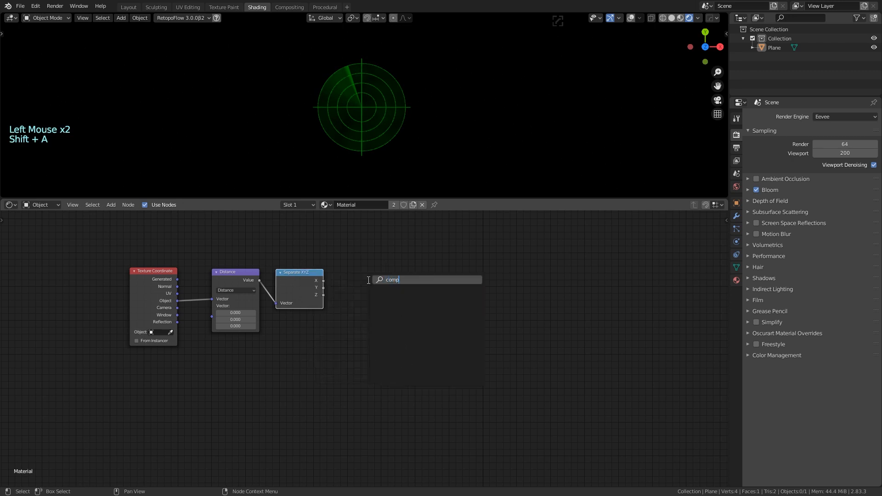
pyautogui.press('BackSpace')
pyautogui.press('BackSpace')
pyautogui.press('BackSpace')
pyautogui.write('math')
pyautogui.click(371, 296)
pyautogui.click(372, 296)
pyautogui.click(374, 291)
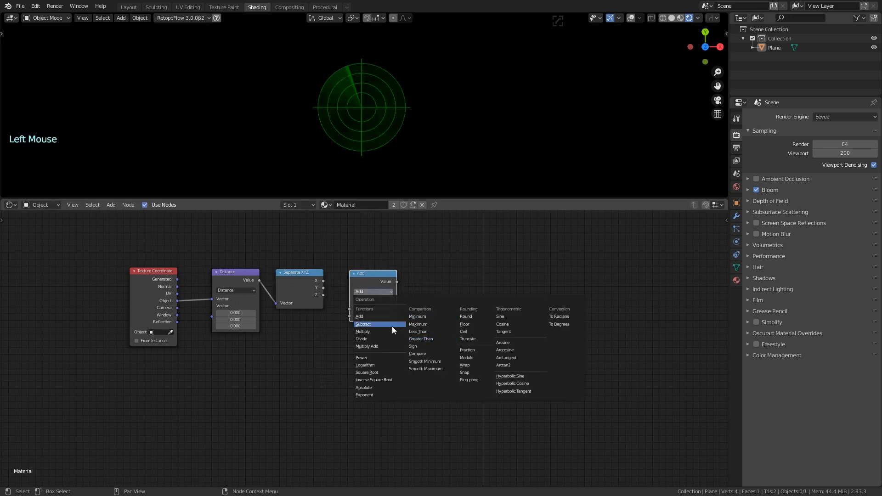
pyautogui.click(417, 353)
pyautogui.moveTo(323, 280); pyautogui.dragTo(350, 309)
pyautogui.keyDown('ctrl'); pyautogui.keyDown('shift'); pyautogui.click(365, 282); pyautogui.keyUp('shift'); pyautogui.keyUp('ctrl')
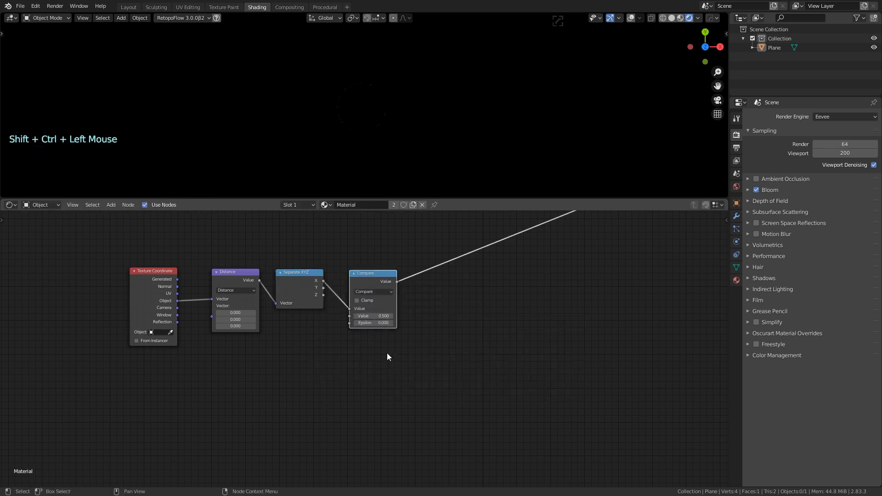
# Set the Compare node's Value to 0.000 and Epsilon to 0.040 for a small centre dot
pyautogui.scroll(2, 387, 353)
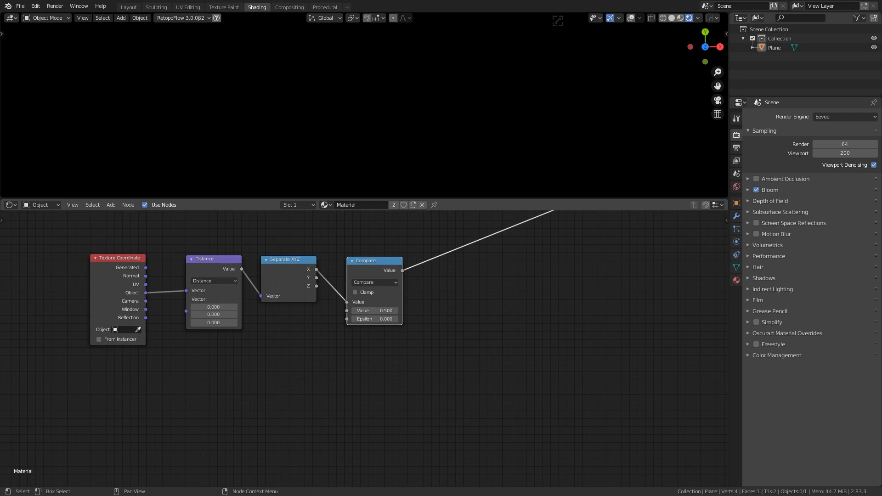
pyautogui.click(392, 308)
pyautogui.keyDown('shift'); pyautogui.moveTo(385, 319); pyautogui.dragTo(388, 319); pyautogui.keyUp('shift')
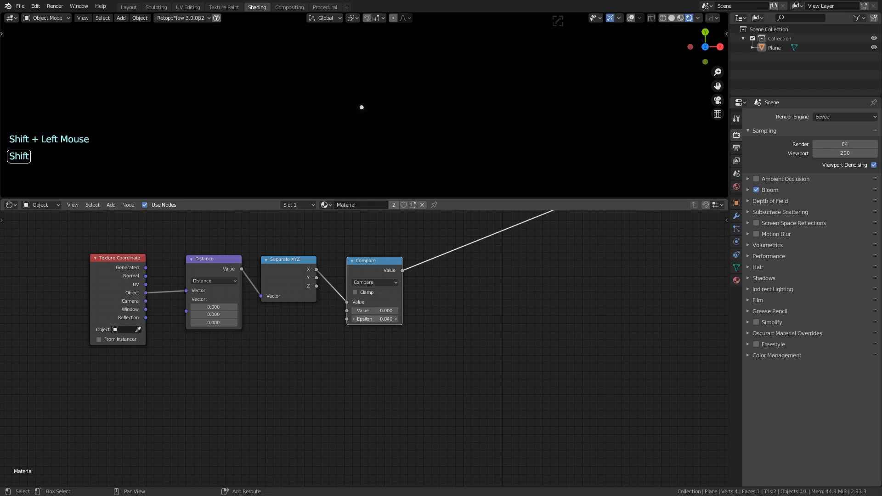
pyautogui.moveTo(374, 319)
pyautogui.keyDown('shift'); pyautogui.mouseDown()
pyautogui.moveTo(365, 319)
pyautogui.moveTo(391, 319)
pyautogui.moveTo(363, 319)
pyautogui.mouseUp(); pyautogui.keyUp('shift')
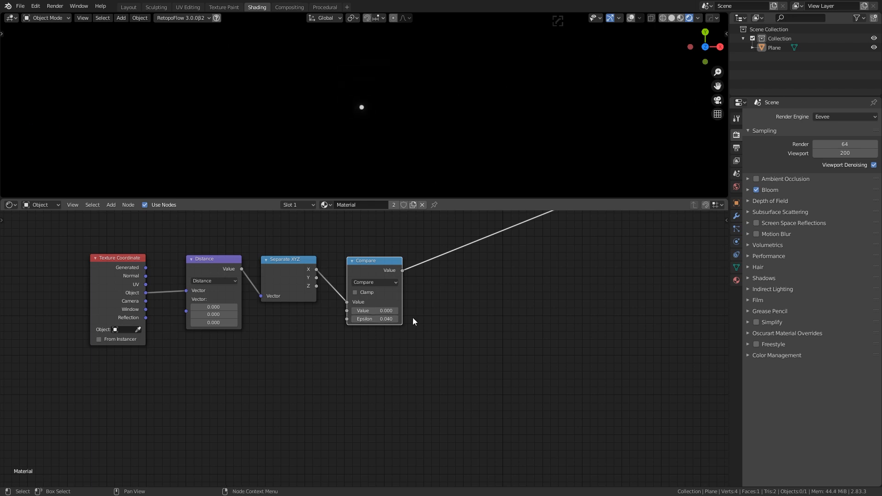
pyautogui.click(437, 316)
# Zoom out to empty space and search the add-node menu for 'emission'
pyautogui.moveTo(462, 299); pyautogui.dragTo(417, 319, button='middle')
pyautogui.scroll(-5, 409, 336)
pyautogui.scroll(-1, 402, 349)
pyautogui.moveTo(401, 348); pyautogui.dragTo(441, 341, button='middle')
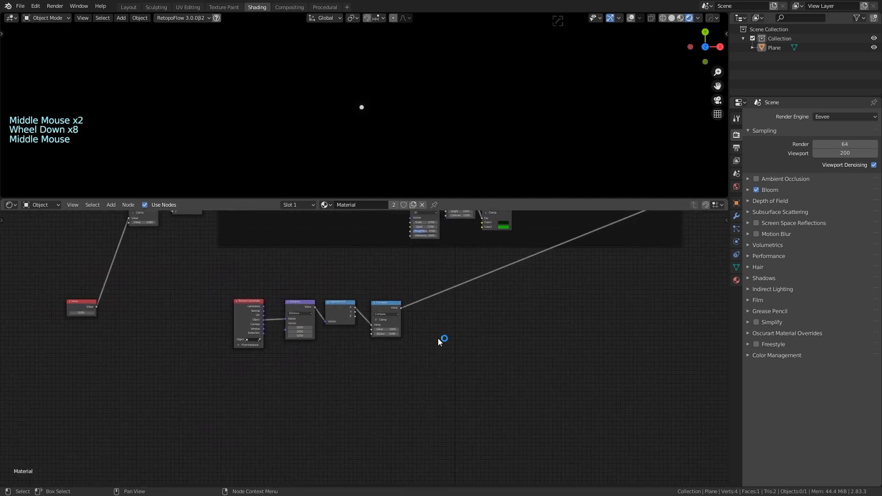
pyautogui.scroll(-2, 435, 337)
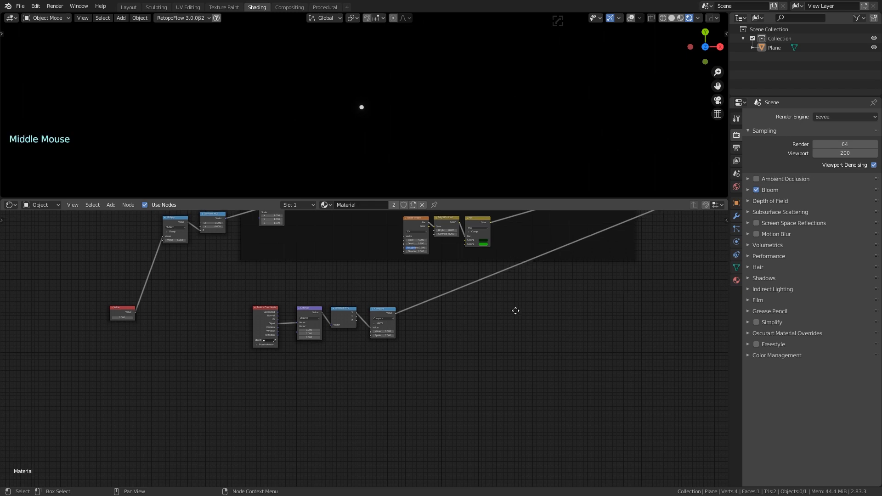
pyautogui.moveTo(516, 309); pyautogui.dragTo(492, 318, button='middle')
pyautogui.hotkey('shift', 'a')
pyautogui.write('emission')
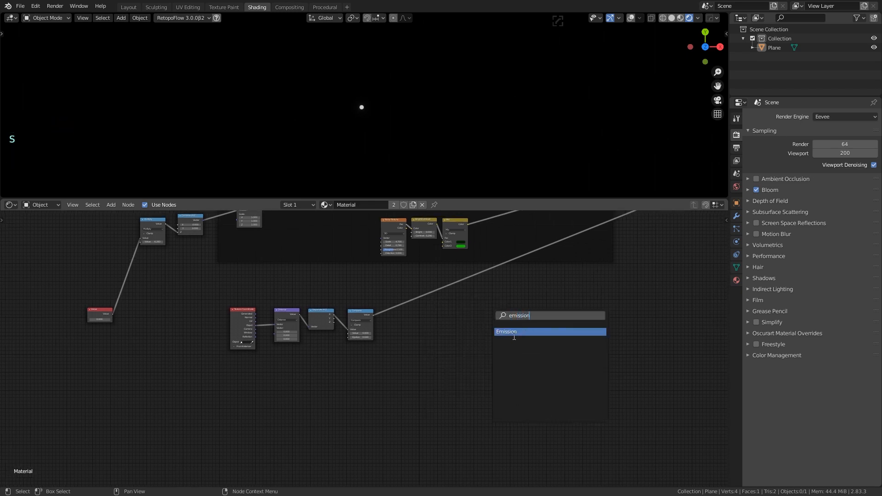
# Add an Emission node and set its colour to bright green
pyautogui.press('Return')
pyautogui.click(506, 324)
pyautogui.scroll(5, 433, 341)
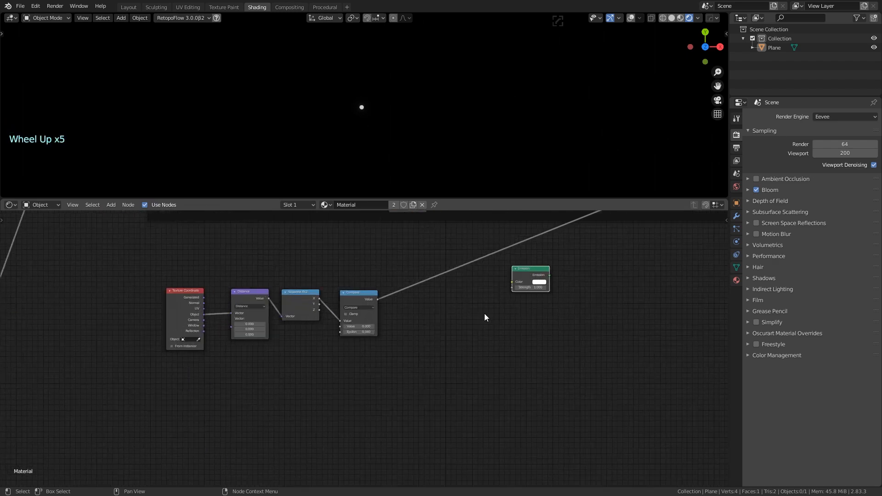
pyautogui.moveTo(485, 317); pyautogui.dragTo(476, 320, button='middle')
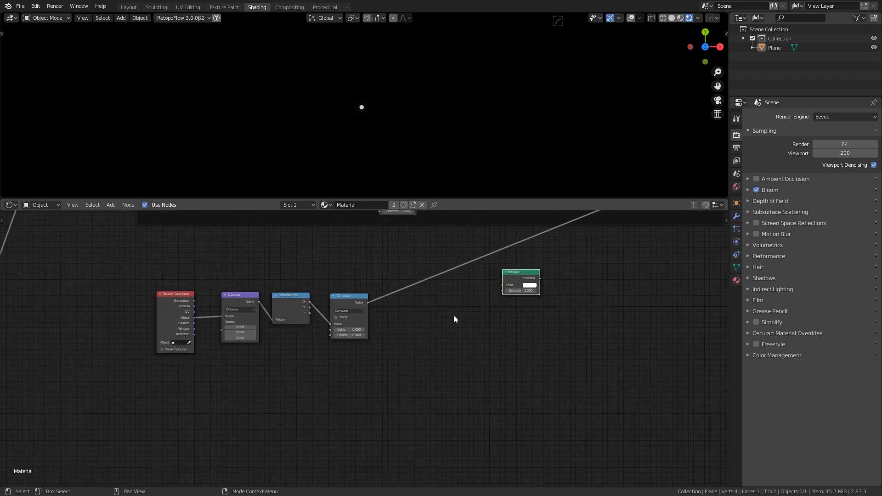
pyautogui.scroll(-6, 437, 299)
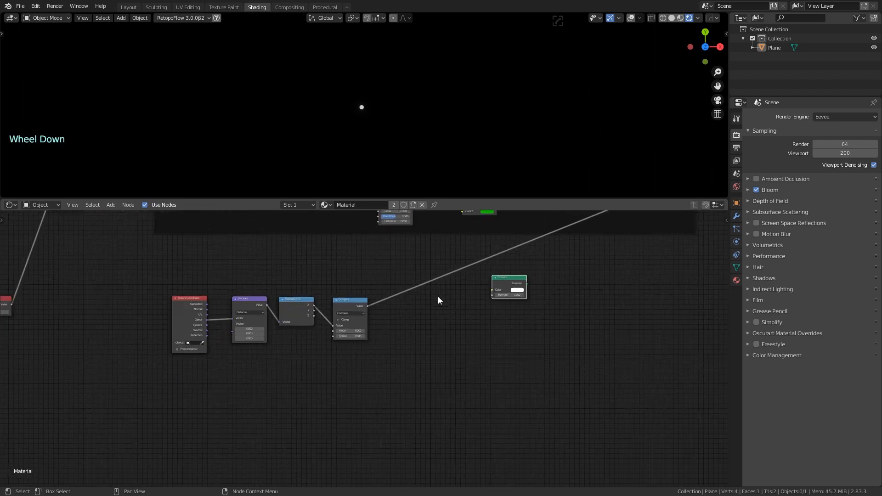
pyautogui.moveTo(522, 309); pyautogui.dragTo(519, 331, button='middle')
pyautogui.scroll(7, 394, 379)
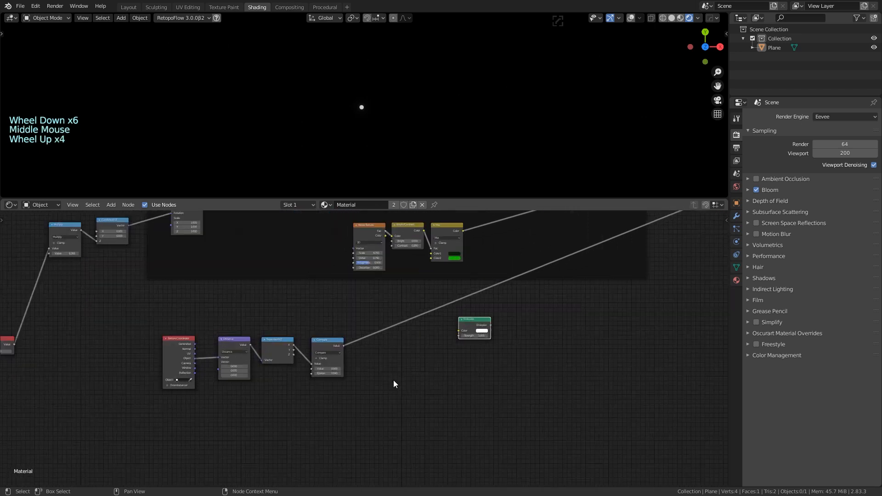
pyautogui.click(514, 326)
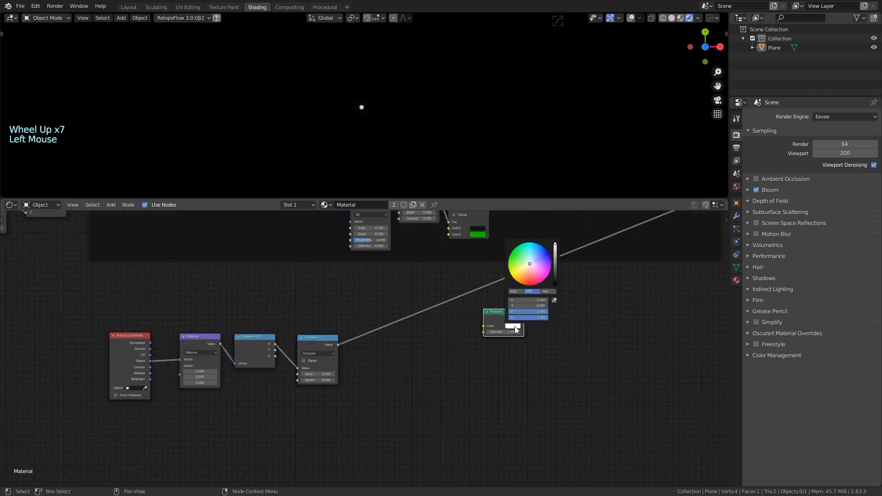
pyautogui.moveTo(524, 260); pyautogui.dragTo(511, 254)
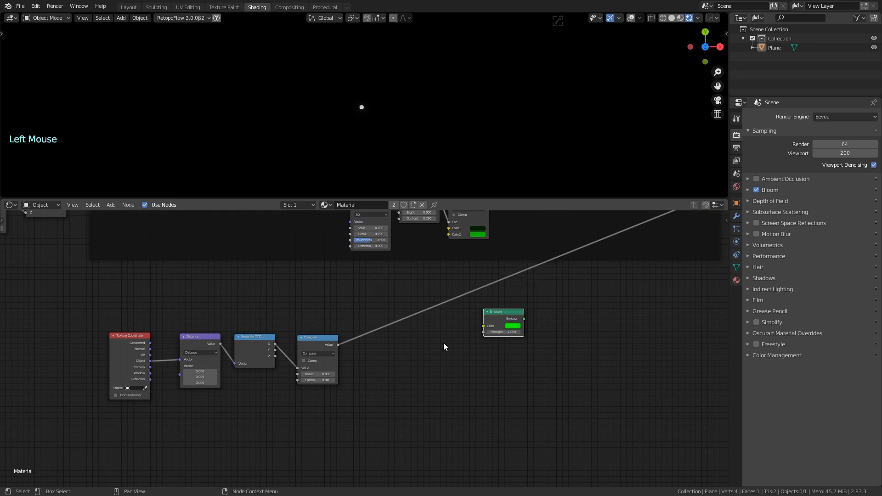
# Link the Compare output into the Emission Strength
pyautogui.moveTo(338, 345); pyautogui.dragTo(482, 333)
pyautogui.scroll(3, 459, 351)
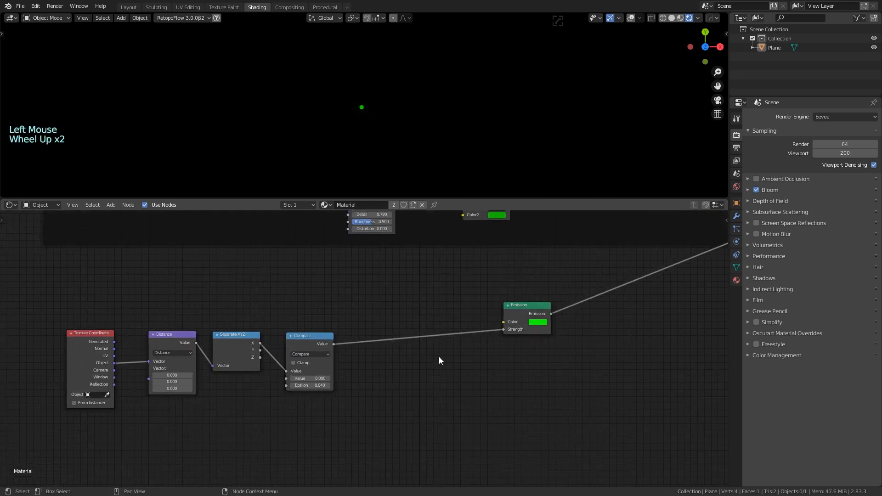
pyautogui.moveTo(439, 360); pyautogui.dragTo(460, 365, button='middle')
pyautogui.scroll(-1, 453, 380)
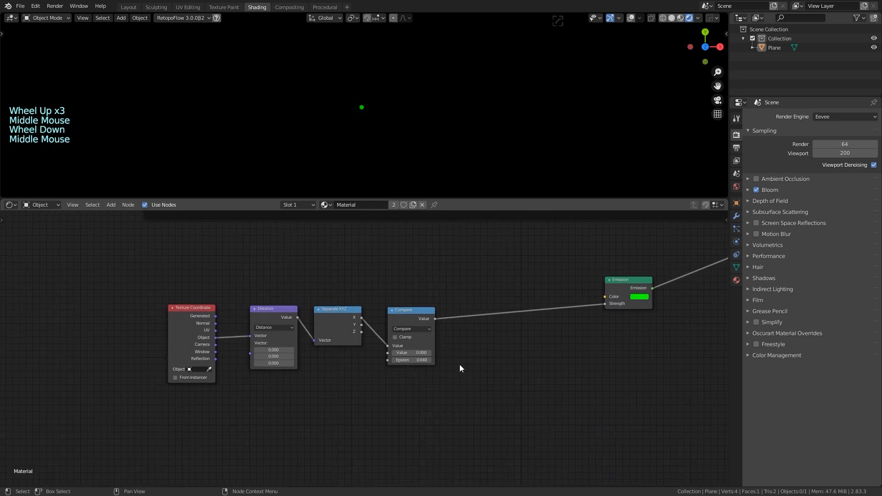
pyautogui.scroll(-1, 478, 367)
pyautogui.scroll(-1, 467, 355)
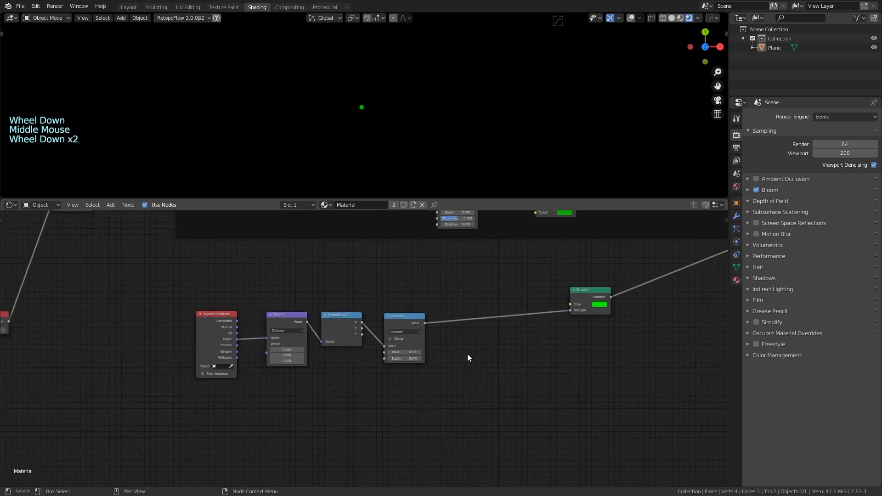
pyautogui.scroll(-1, 467, 355)
pyautogui.moveTo(380, 384); pyautogui.dragTo(398, 384, button='middle')
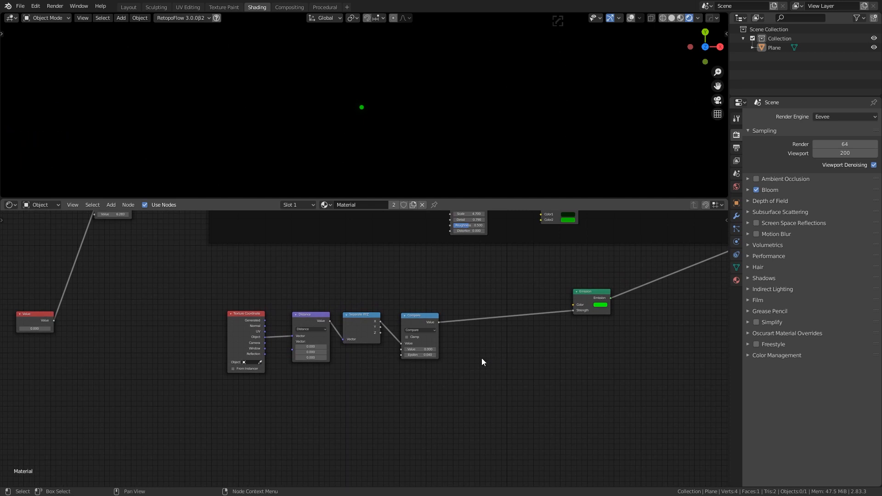
# Move the four blip-mask nodes lower and pan toward the Material Output
pyautogui.moveTo(481, 358); pyautogui.dragTo(502, 388, button='middle')
pyautogui.moveTo(266, 327); pyautogui.dragTo(466, 437)
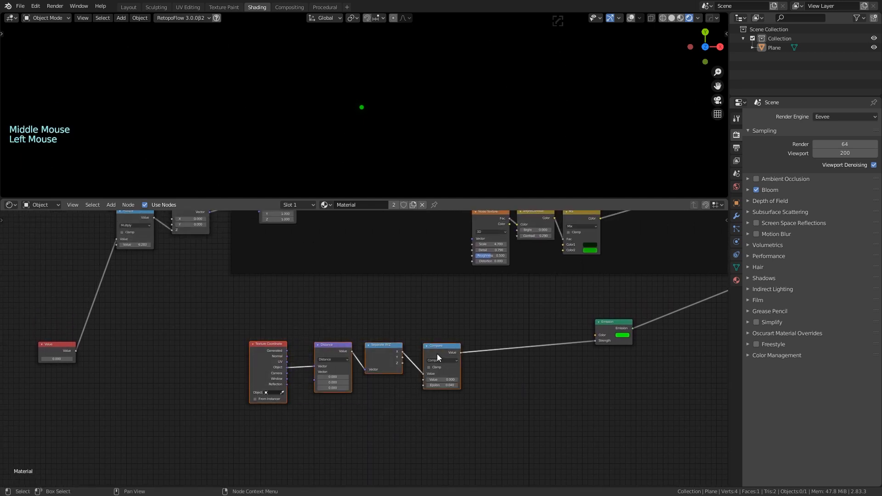
pyautogui.moveTo(437, 353); pyautogui.dragTo(437, 365)
pyautogui.click(443, 300)
pyautogui.scroll(-1, 457, 313)
pyautogui.scroll(-3, 457, 312)
pyautogui.moveTo(457, 313); pyautogui.dragTo(305, 361, button='middle')
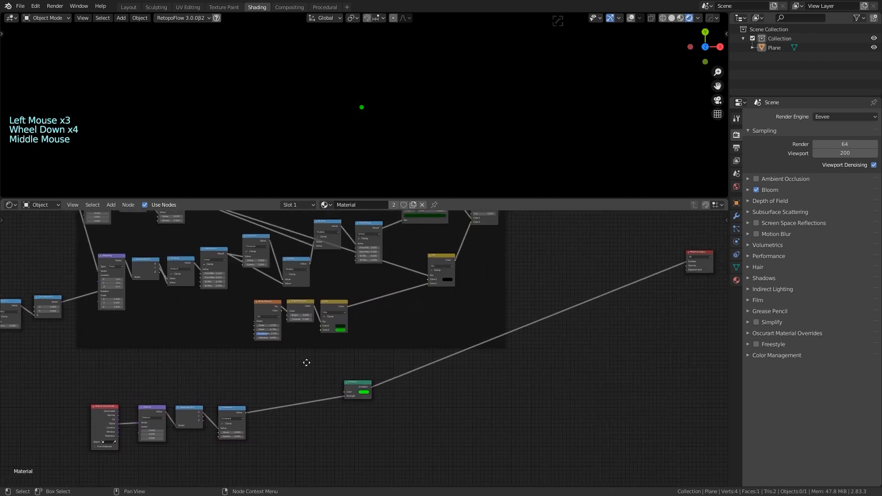
pyautogui.scroll(-1, 567, 318)
pyautogui.scroll(-1, 567, 319)
pyautogui.moveTo(567, 319); pyautogui.dragTo(479, 385, button='middle')
pyautogui.scroll(3, 467, 314)
pyautogui.moveTo(467, 314); pyautogui.dragTo(467, 302, button='middle')
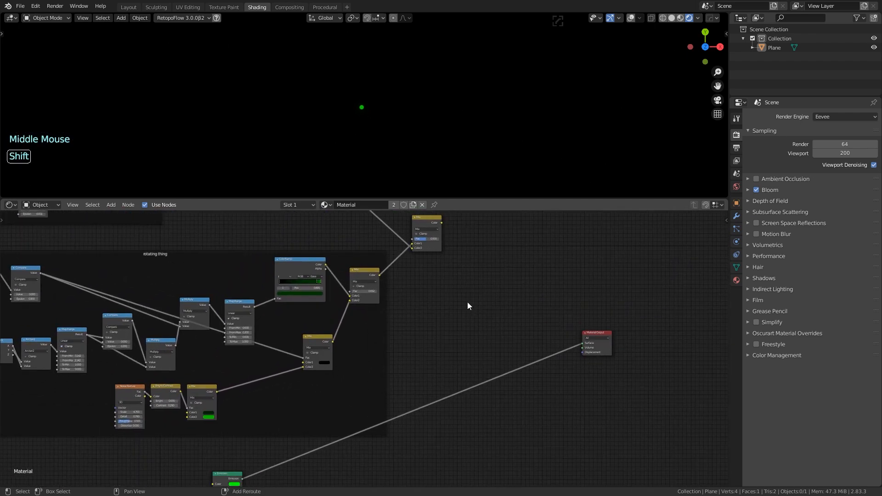
# Add a Mix Shader with radar Mix colour as Fac and Emission as shader, sent to the output
pyautogui.hotkey('shift', 'a')
pyautogui.write('mix')
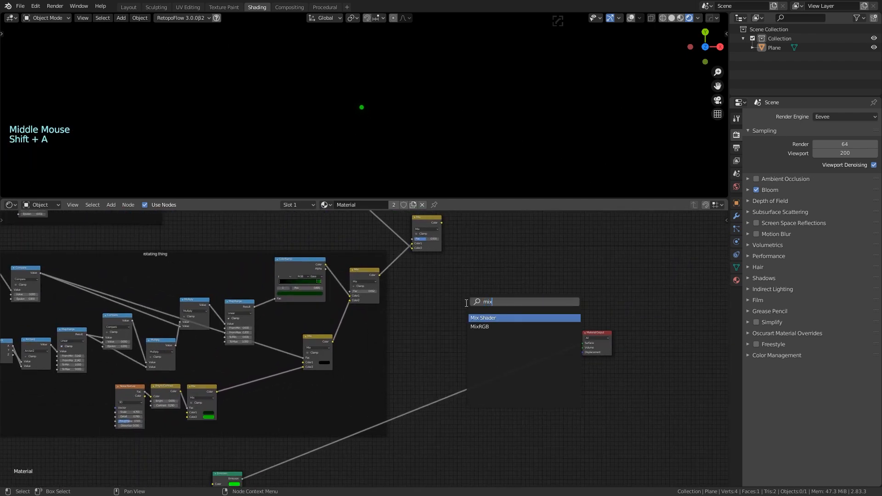
pyautogui.click(501, 319)
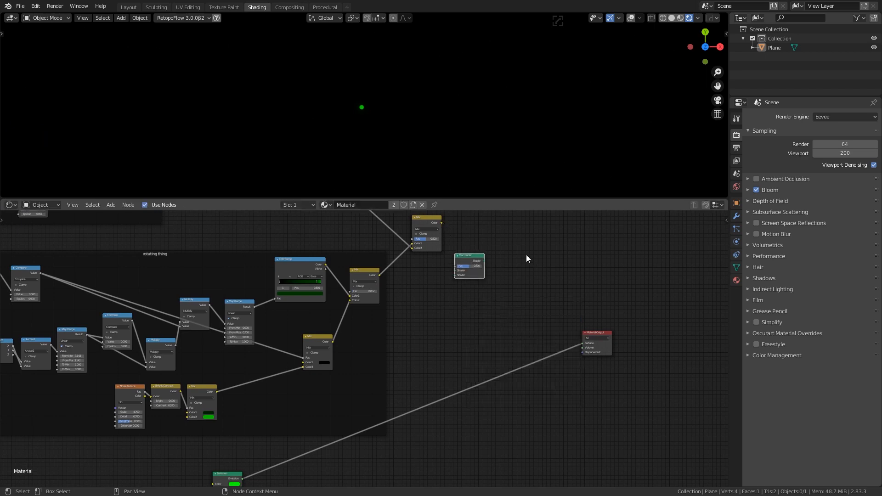
pyautogui.moveTo(442, 223); pyautogui.dragTo(506, 252)
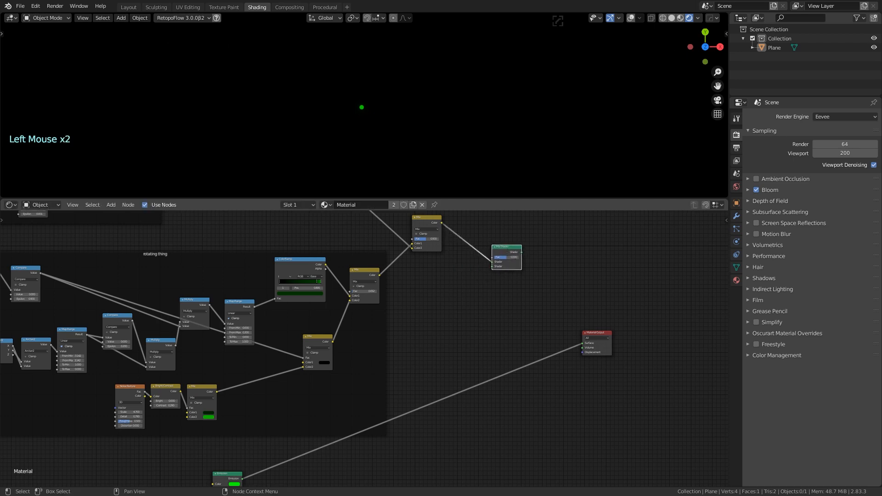
pyautogui.moveTo(527, 328); pyautogui.dragTo(453, 316, button='middle')
pyautogui.scroll(-3, 495, 287)
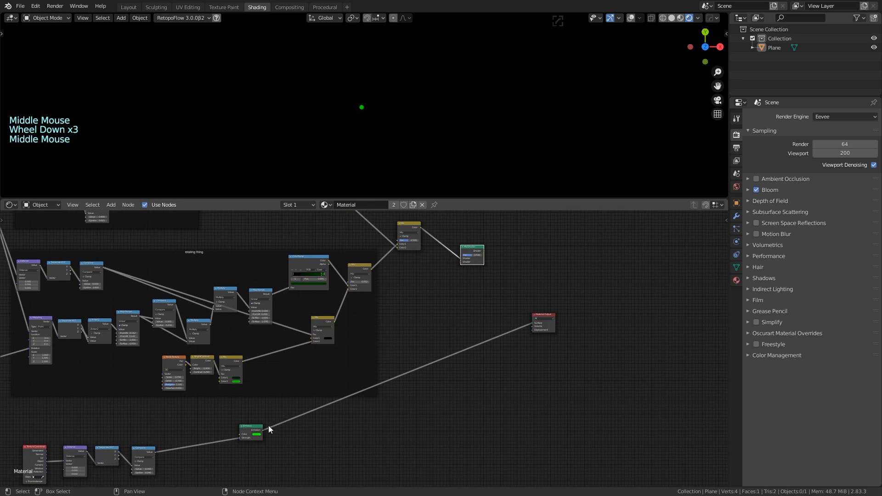
pyautogui.moveTo(263, 431); pyautogui.dragTo(462, 263)
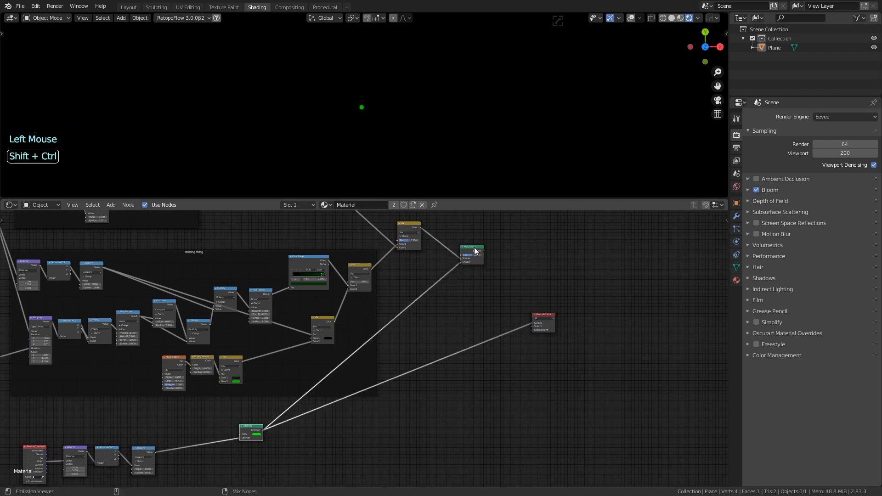
pyautogui.keyDown('ctrl'); pyautogui.keyDown('shift'); pyautogui.click(475, 251); pyautogui.keyUp('shift'); pyautogui.keyUp('ctrl')
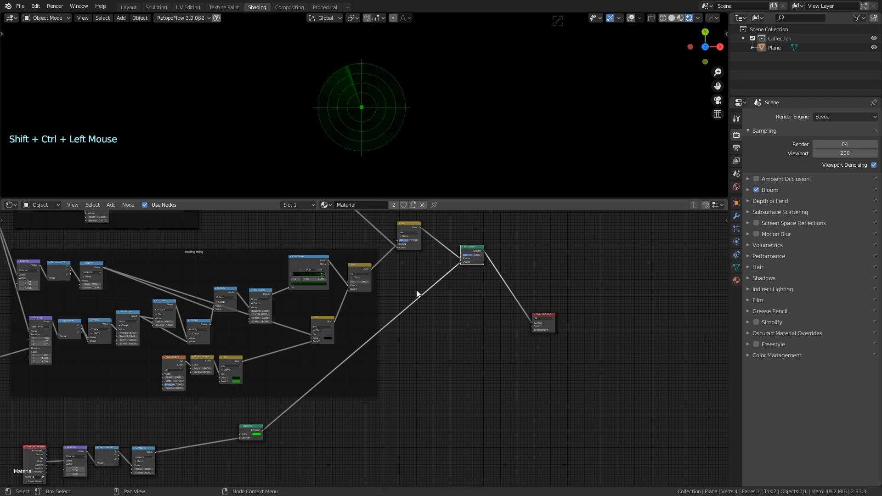
# Tidy the blip chain by moving the Emission and Texture Coordinate nodes left
pyautogui.scroll(3, 396, 127)
pyautogui.scroll(-1, 396, 133)
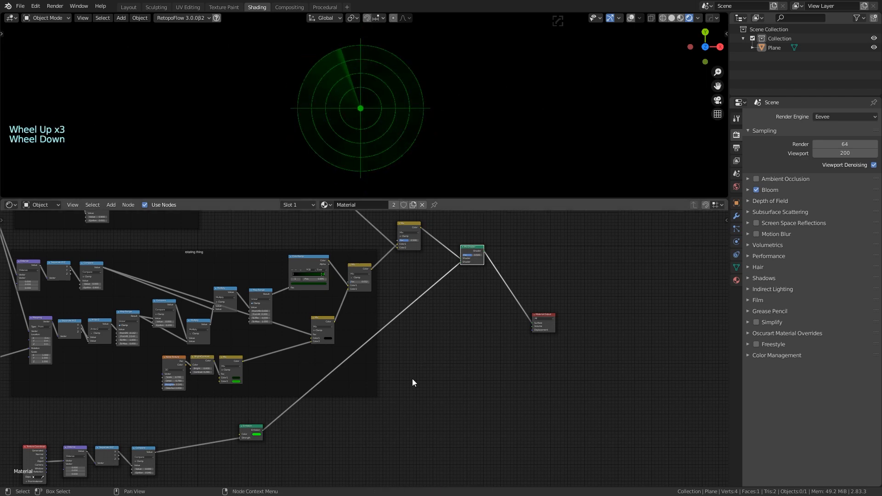
pyautogui.moveTo(374, 418); pyautogui.dragTo(487, 319, button='middle')
pyautogui.moveTo(409, 317); pyautogui.dragTo(376, 333)
pyautogui.moveTo(360, 369); pyautogui.dragTo(467, 334, button='middle')
pyautogui.scroll(9, 278, 295)
pyautogui.moveTo(358, 349); pyautogui.dragTo(448, 352, button='middle')
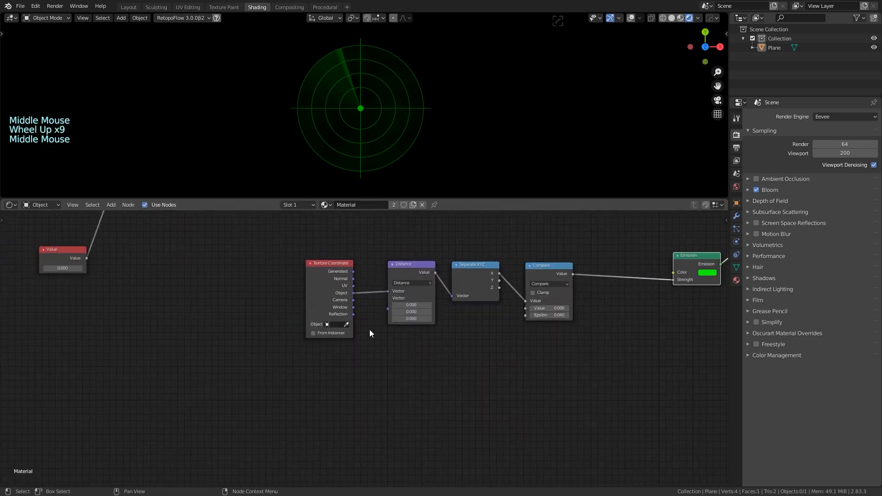
pyautogui.scroll(4, 370, 328)
pyautogui.scroll(-4, 383, 324)
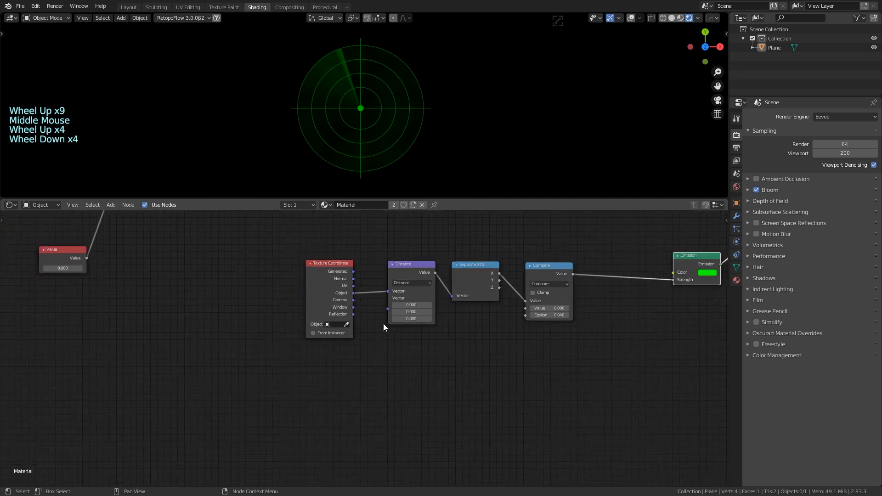
pyautogui.scroll(-4, 382, 324)
pyautogui.moveTo(257, 292); pyautogui.dragTo(285, 340, button='middle')
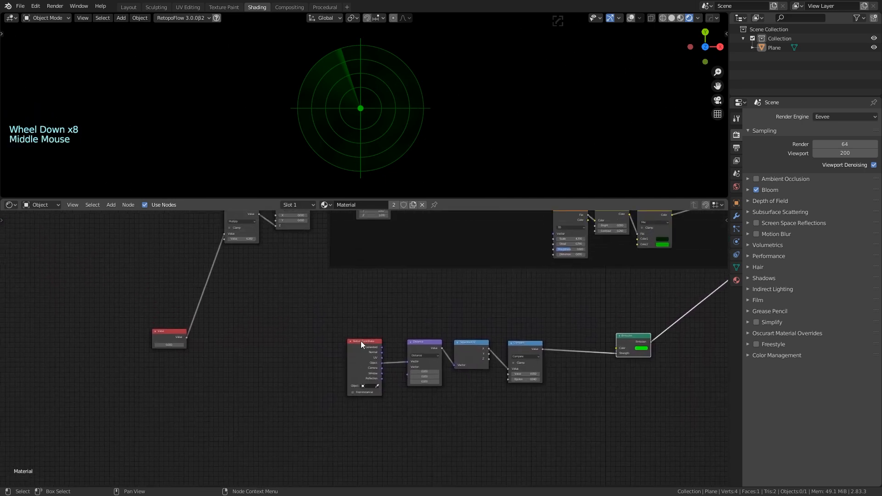
pyautogui.moveTo(361, 344); pyautogui.dragTo(317, 341)
# Insert a Mapping node on the link after Texture Coordinate
pyautogui.hotkey('shift', 'a')
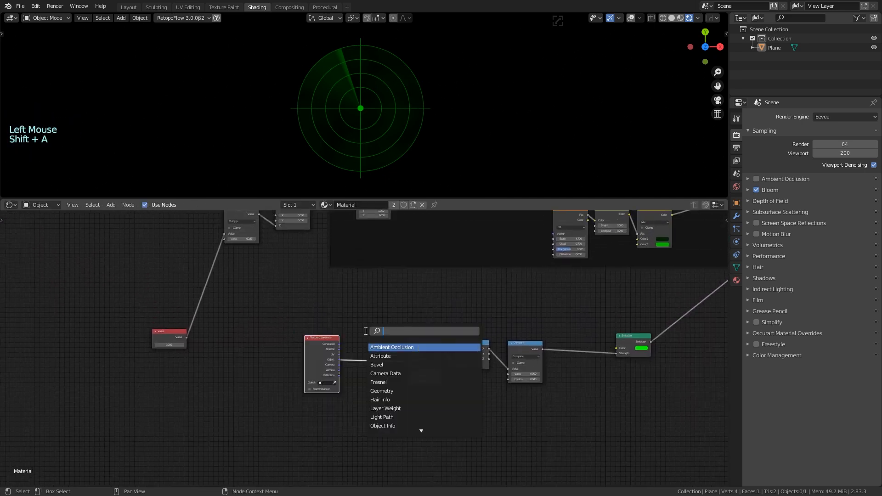
pyautogui.write('mapp')
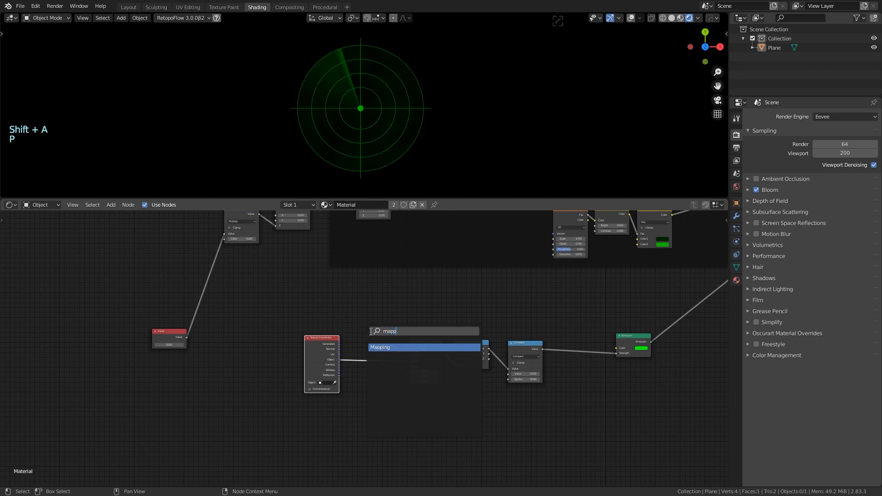
pyautogui.click(382, 347)
pyautogui.click(375, 346)
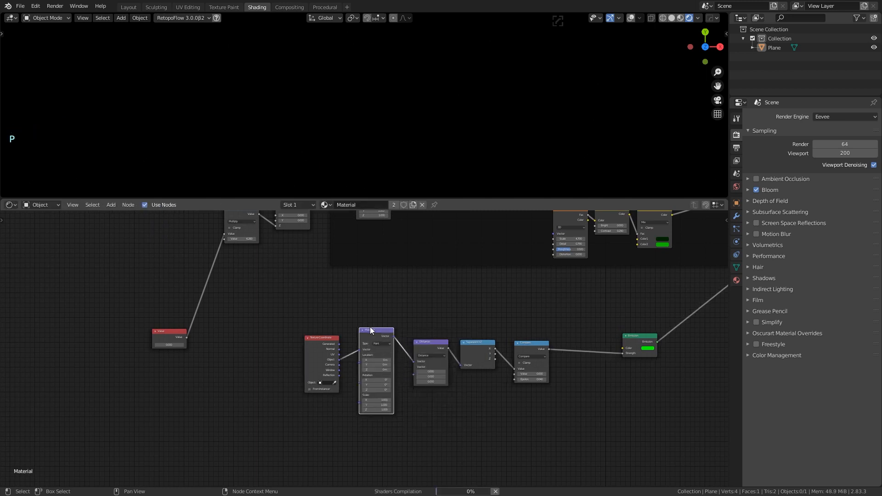
pyautogui.moveTo(382, 335); pyautogui.dragTo(386, 343)
pyautogui.moveTo(403, 318); pyautogui.dragTo(380, 336, button='middle')
pyautogui.scroll(7, 359, 379)
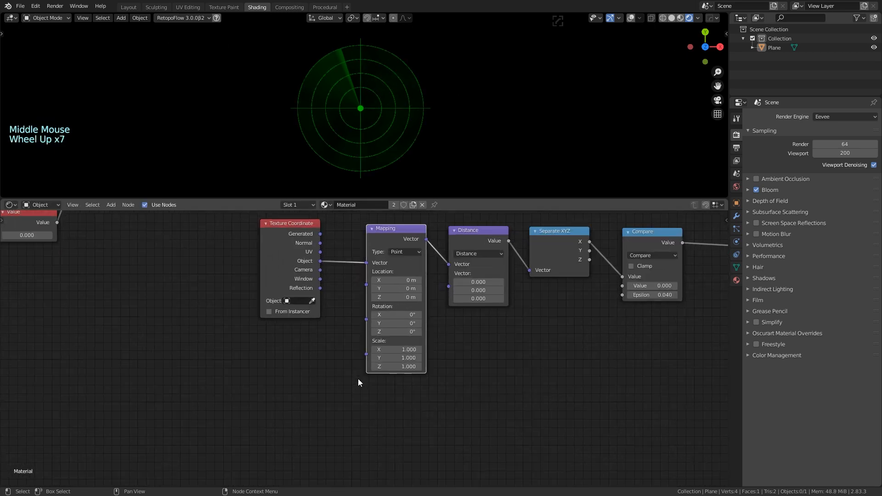
pyautogui.scroll(1, 351, 371)
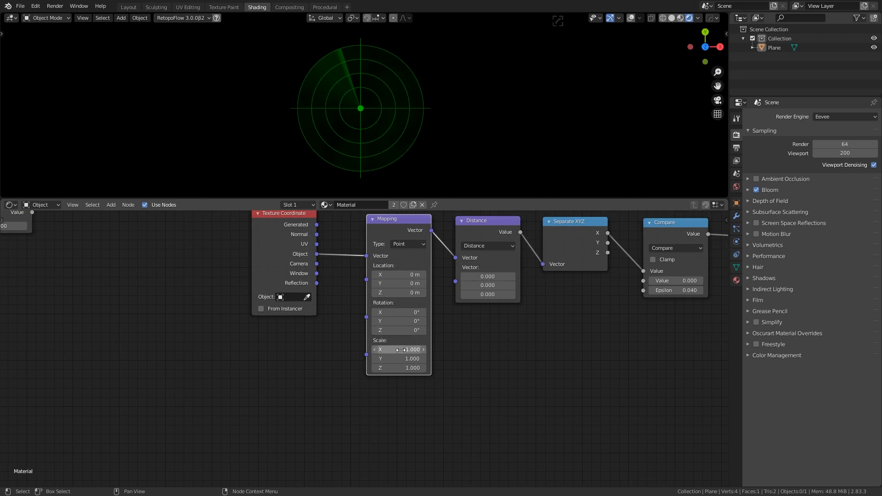
# Set the Mapping Location to X 0.2 m and Y -0.59 m to move the blip off-centre
pyautogui.moveTo(399, 275)
pyautogui.mouseDown()
pyautogui.moveTo(431, 274)
pyautogui.moveTo(398, 286)
pyautogui.moveTo(410, 286)
pyautogui.mouseUp()
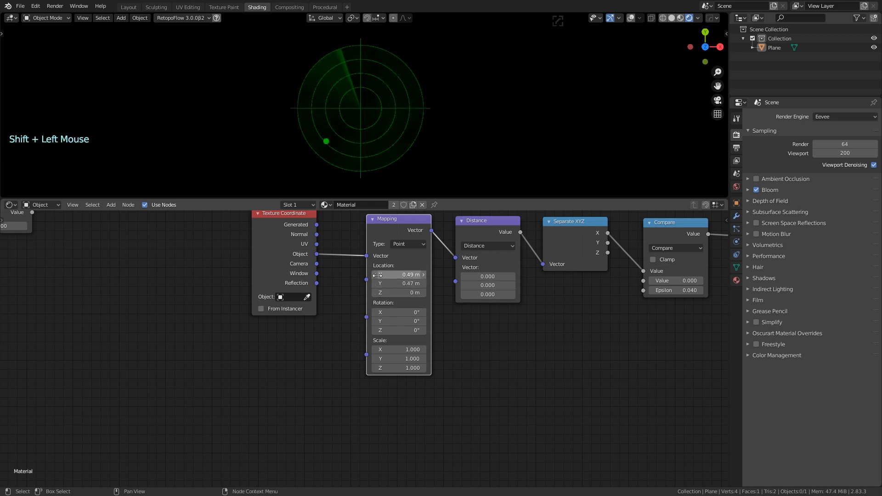
pyautogui.scroll(-4, 186, 286)
pyautogui.moveTo(185, 287); pyautogui.dragTo(345, 407, button='middle')
pyautogui.moveTo(232, 277); pyautogui.dragTo(242, 339, button='middle')
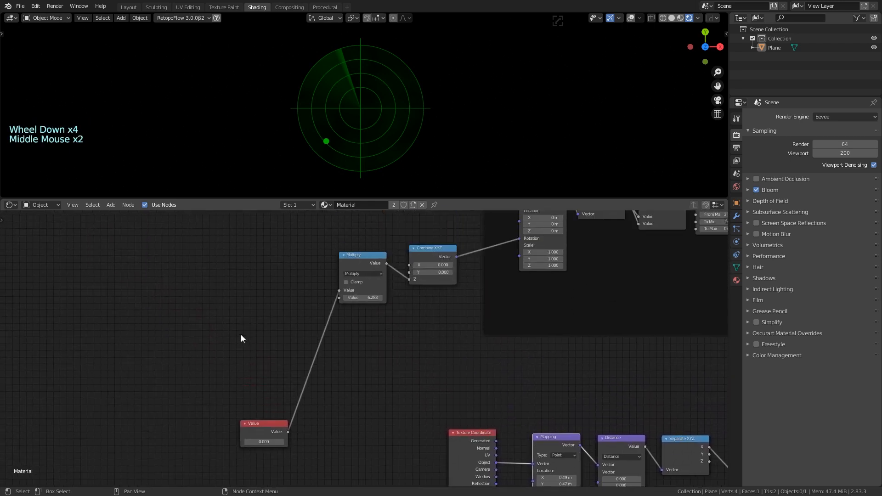
pyautogui.scroll(3, 380, 347)
pyautogui.moveTo(315, 426); pyautogui.dragTo(324, 331, button='middle')
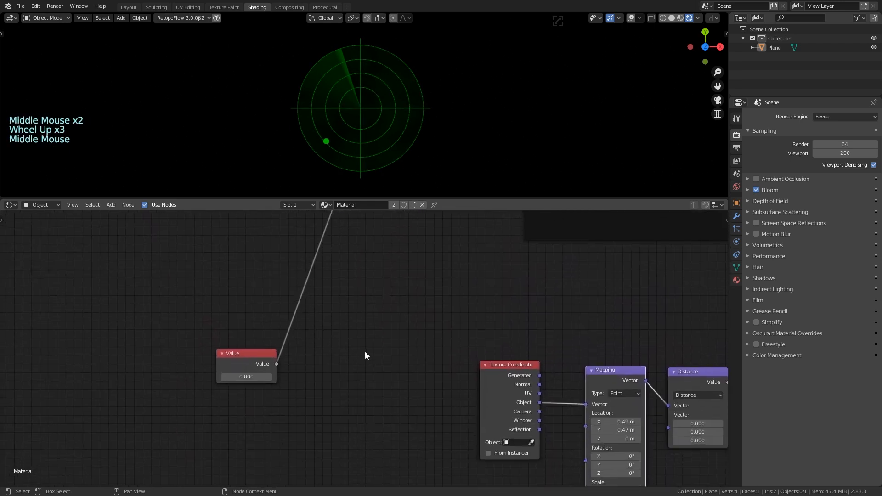
pyautogui.scroll(-2, 365, 355)
pyautogui.moveTo(365, 354); pyautogui.dragTo(330, 293, button='middle')
pyautogui.moveTo(491, 356); pyautogui.dragTo(379, 338, button='middle')
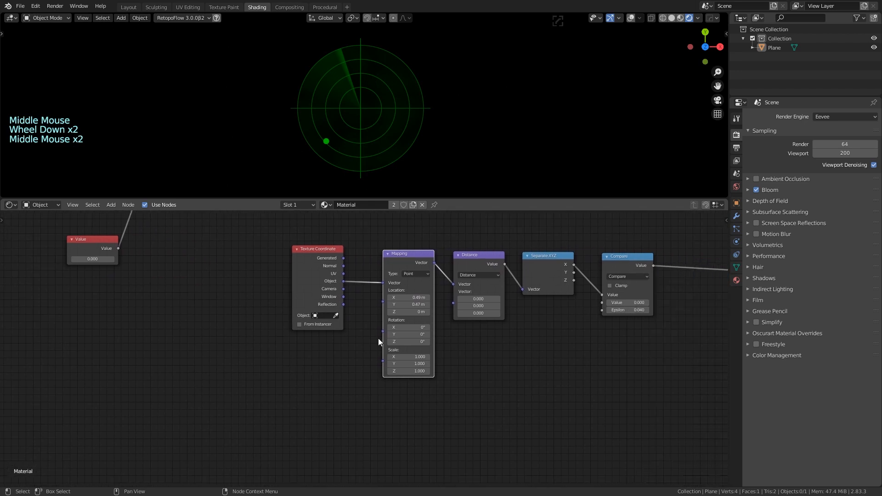
pyautogui.scroll(3, 374, 369)
pyautogui.keyDown('shift'); pyautogui.moveTo(421, 285); pyautogui.dragTo(310, 294); pyautogui.keyUp('shift')
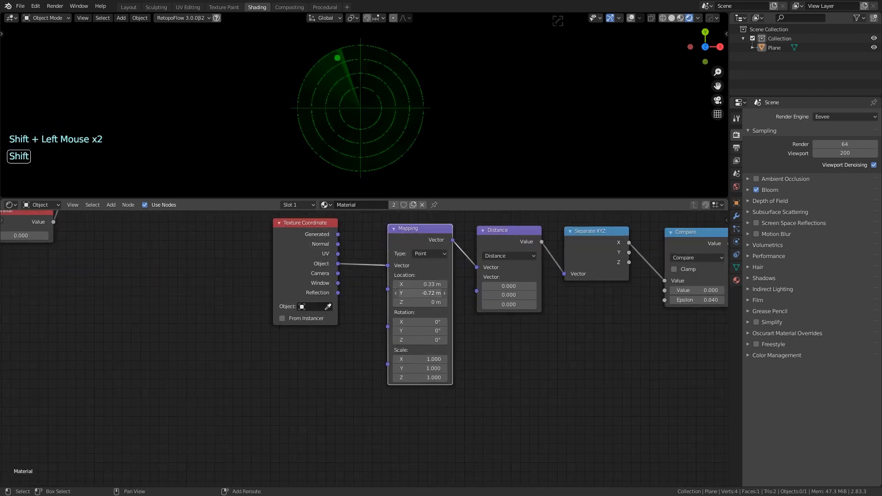
pyautogui.moveTo(421, 294)
pyautogui.keyDown('shift'); pyautogui.mouseDown()
pyautogui.moveTo(435, 294)
pyautogui.moveTo(405, 286)
pyautogui.moveTo(418, 285)
pyautogui.mouseUp(); pyautogui.keyUp('shift')
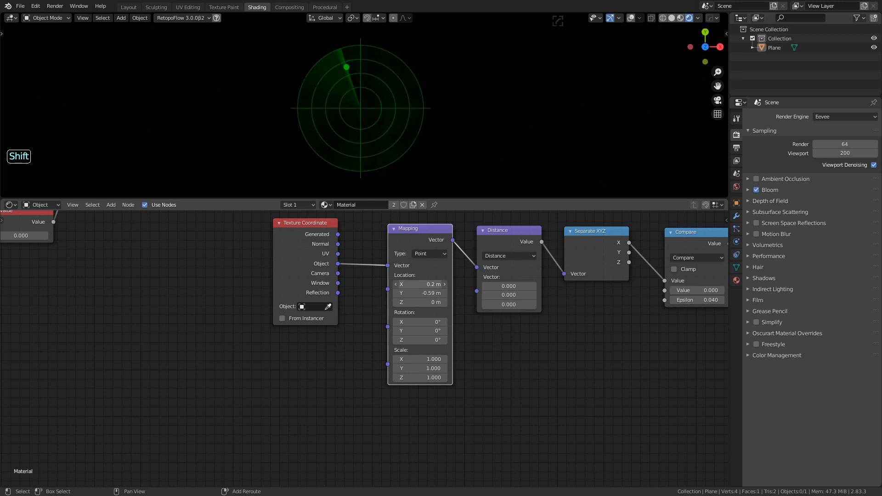
# Nudge the Texture Coordinate node slightly right and zoom out over the whole tree
pyautogui.scroll(-8, 361, 330)
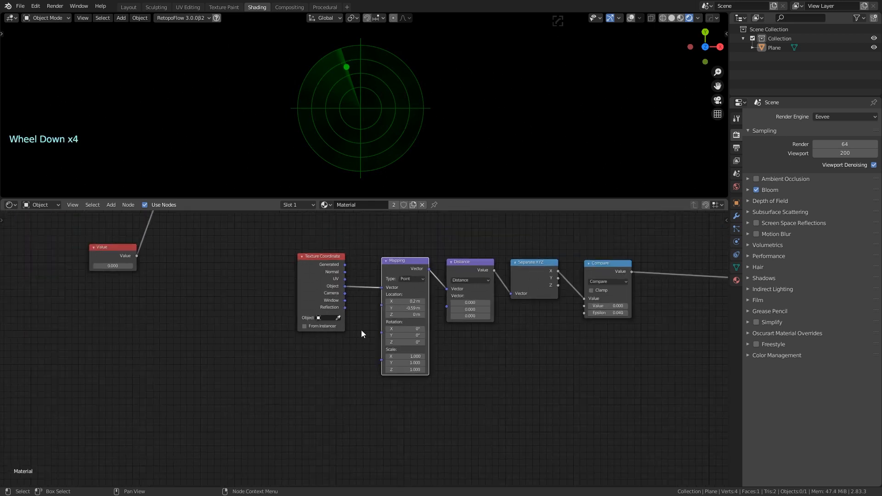
pyautogui.moveTo(360, 321); pyautogui.dragTo(338, 330, button='middle')
pyautogui.moveTo(338, 330); pyautogui.dragTo(352, 333)
pyautogui.scroll(-1, 376, 305)
pyautogui.moveTo(375, 305); pyautogui.dragTo(351, 325, button='middle')
pyautogui.scroll(1, 363, 331)
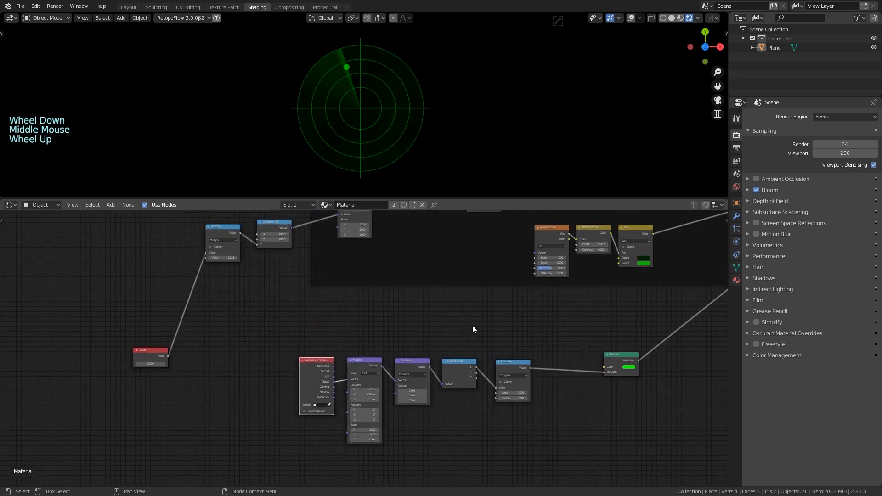
# Add a Math node by searching 'math' near the blip node chain
pyautogui.moveTo(472, 326); pyautogui.dragTo(345, 306, button='middle')
pyautogui.scroll(2, 418, 315)
pyautogui.scroll(2, 416, 316)
pyautogui.moveTo(416, 317); pyautogui.dragTo(398, 326, button='middle')
pyautogui.hotkey('shift', 'a')
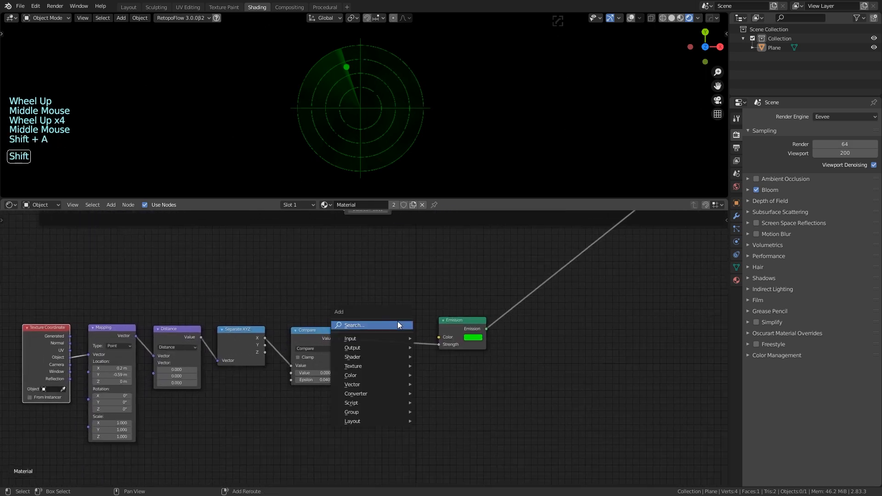
pyautogui.click(399, 325)
pyautogui.write('mul')
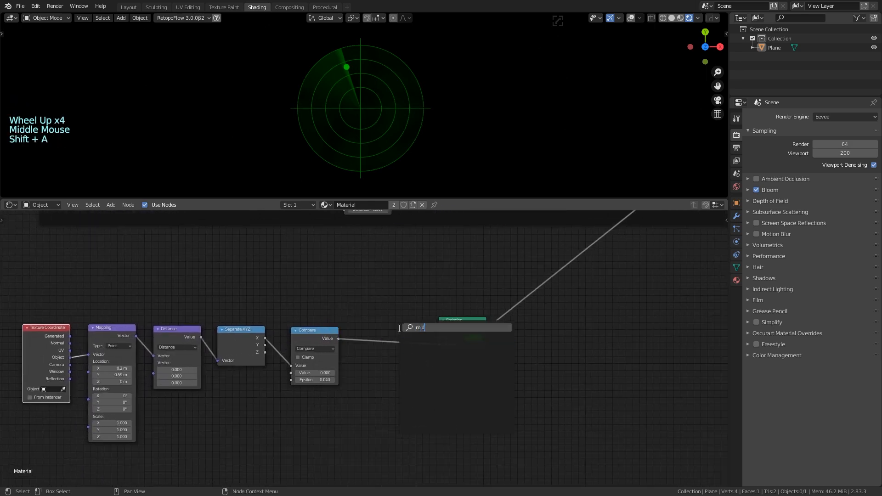
pyautogui.write('ti')
pyautogui.moveTo(444, 331); pyautogui.dragTo(341, 318)
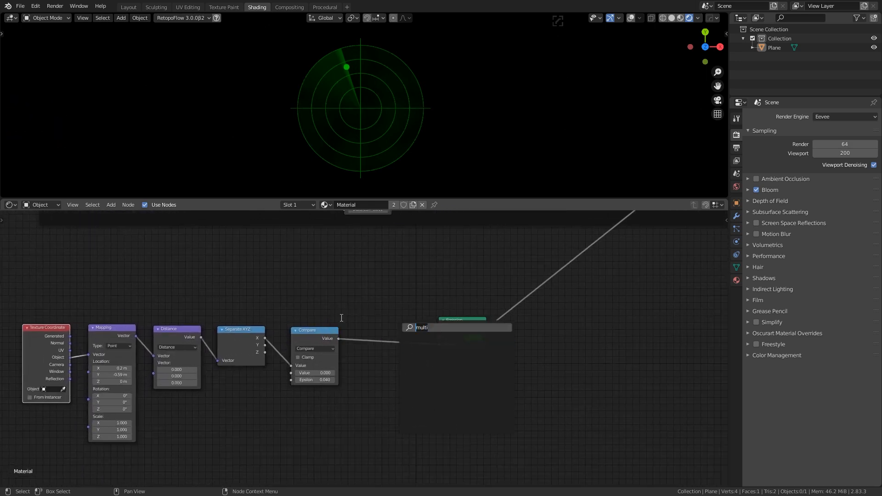
pyautogui.write('math')
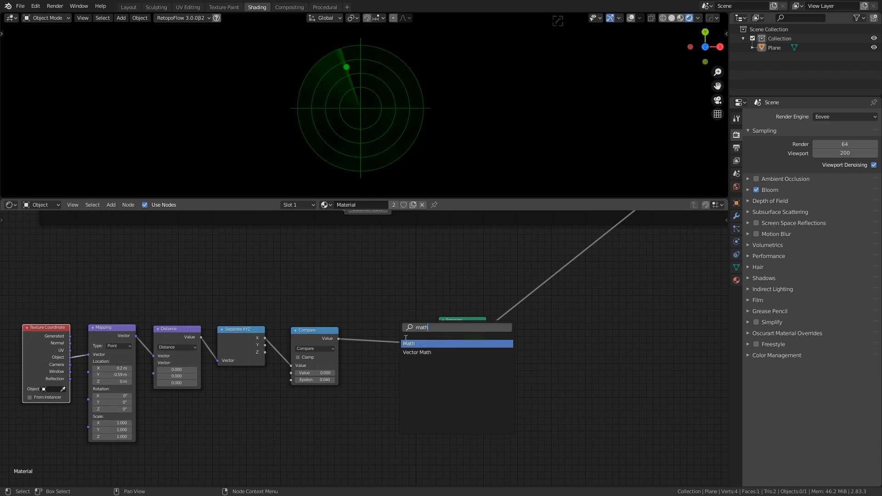
pyautogui.press('Return')
# Set the Math node to Multiply and insert it between Compare and Emission strength
pyautogui.click(387, 294)
pyautogui.click(397, 302)
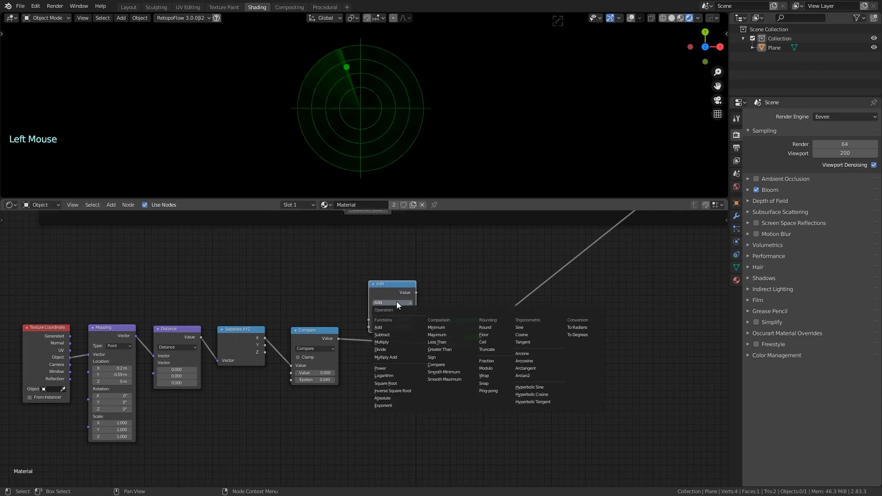
pyautogui.click(390, 342)
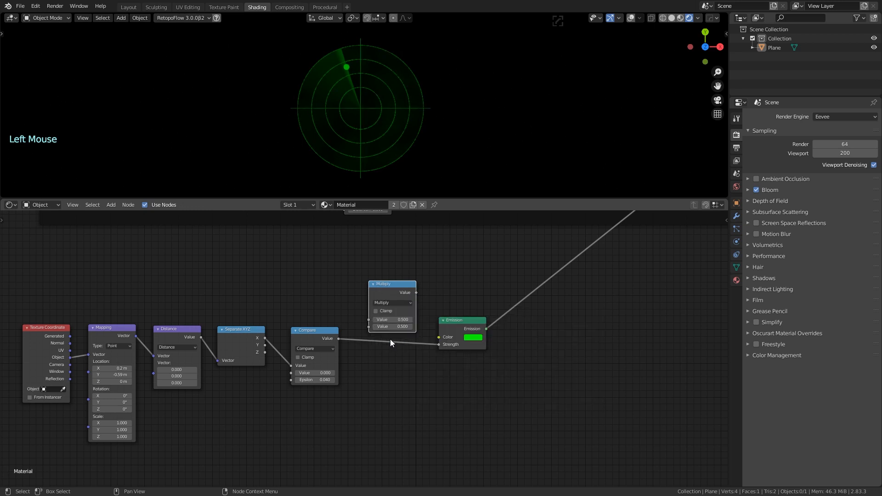
pyautogui.moveTo(386, 284)
pyautogui.mouseDown()
pyautogui.moveTo(387, 307)
pyautogui.moveTo(391, 290)
pyautogui.mouseUp()
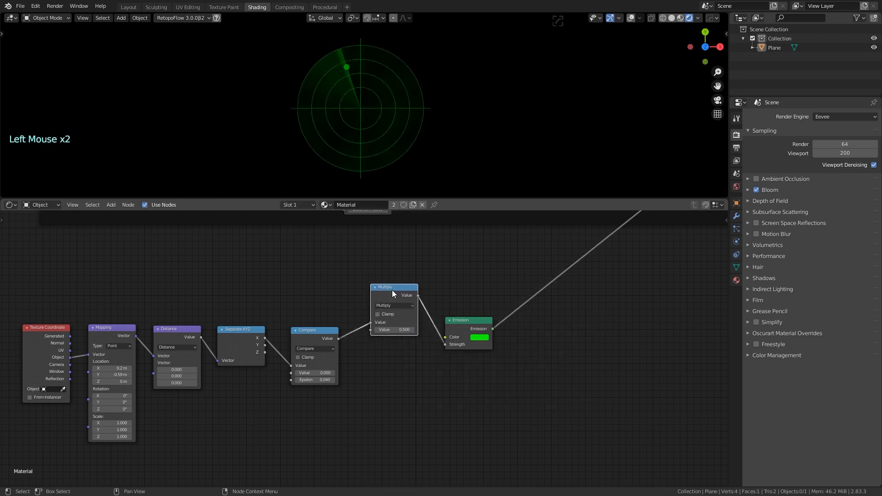
# Try several Multiply factors, including about 209.7 and 0, then set it to 1.000
pyautogui.moveTo(397, 330); pyautogui.dragTo(416, 330)
pyautogui.moveTo(359, 330); pyautogui.dragTo(643, 330)
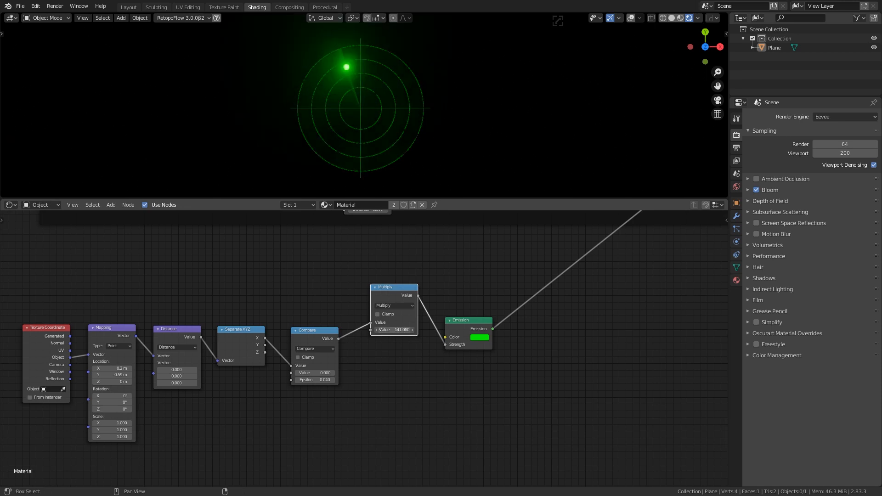
pyautogui.click(398, 331)
pyautogui.write('0')
pyautogui.press('Return')
pyautogui.moveTo(391, 332); pyautogui.dragTo(873, 332)
pyautogui.moveTo(395, 330); pyautogui.dragTo(560, 330)
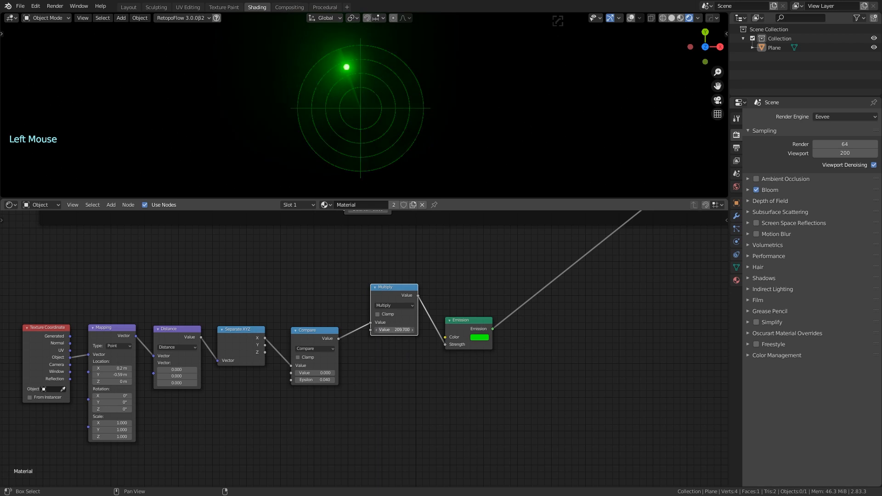
pyautogui.click(400, 330)
pyautogui.write('0')
pyautogui.press('Return')
pyautogui.scroll(-4, 310, 300)
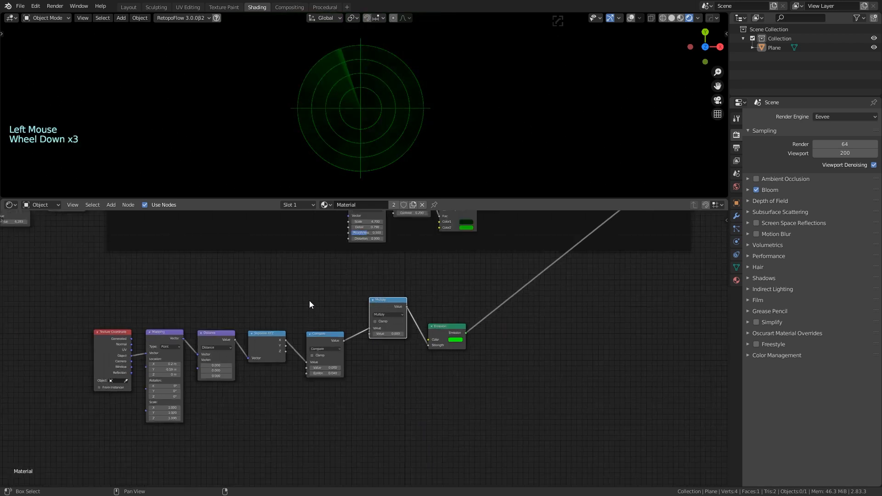
pyautogui.moveTo(309, 300)
pyautogui.mouseDown(button='middle')
pyautogui.moveTo(241, 297)
pyautogui.moveTo(292, 298)
pyautogui.mouseUp(button='middle')
pyautogui.click(460, 336)
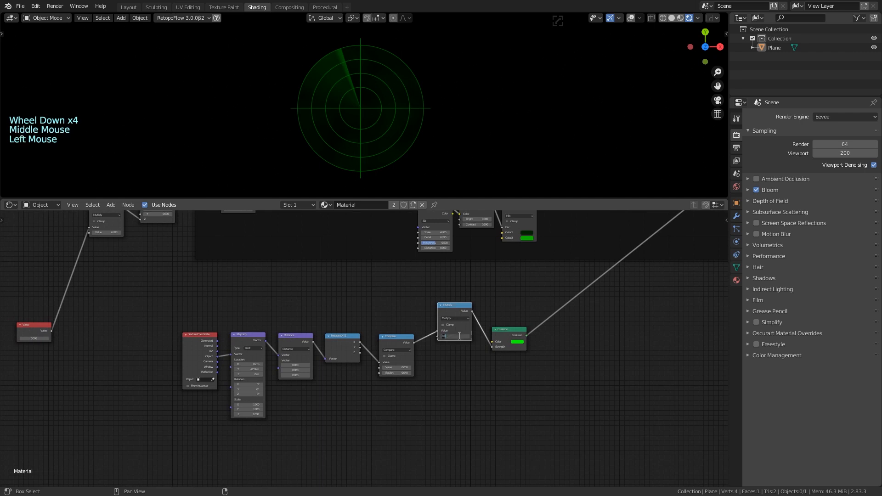
pyautogui.write('1')
pyautogui.press('Return')
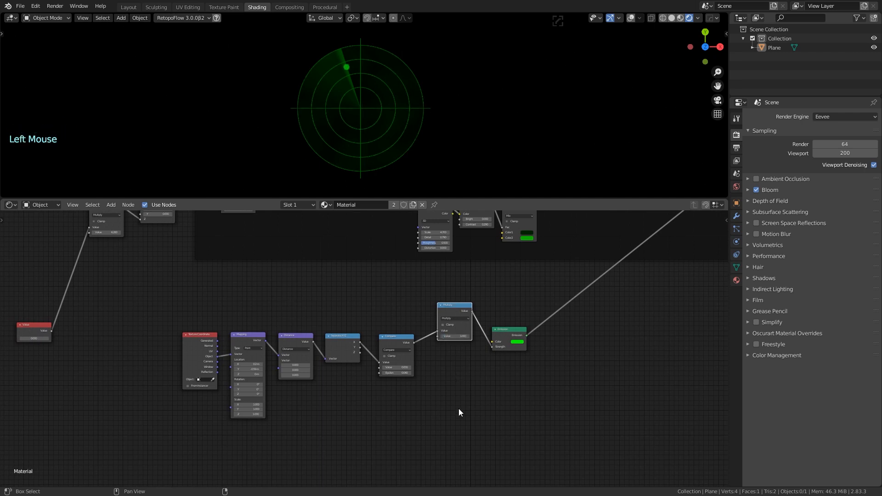
# Set the Compare node's Epsilon to 0.020 for a smaller blip dot
pyautogui.scroll(6, 455, 408)
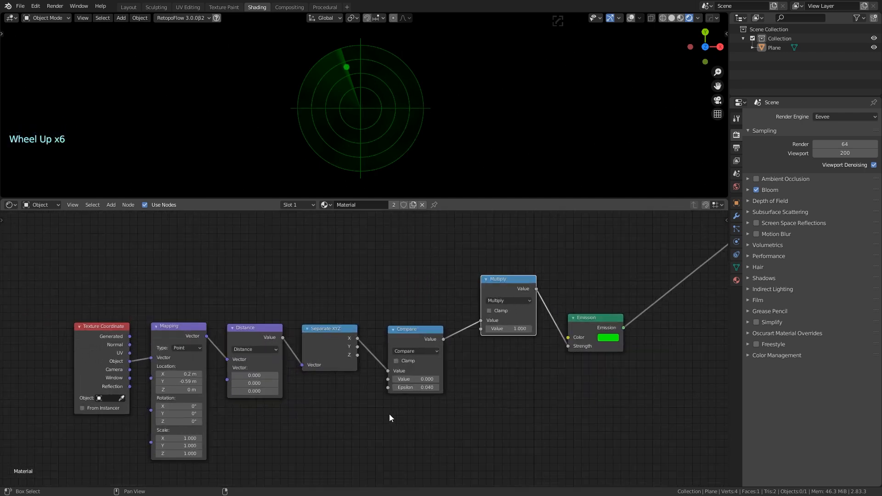
pyautogui.keyDown('shift'); pyautogui.moveTo(416, 387); pyautogui.dragTo(404, 387); pyautogui.keyUp('shift')
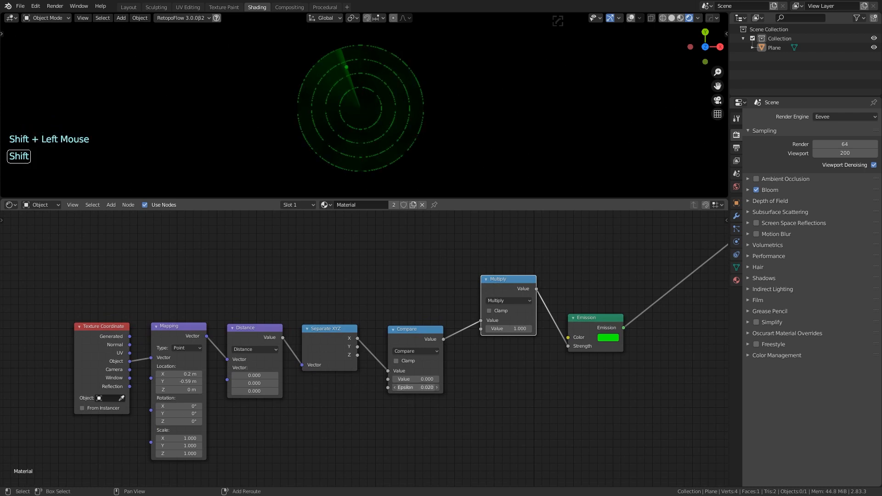
pyautogui.click(436, 387)
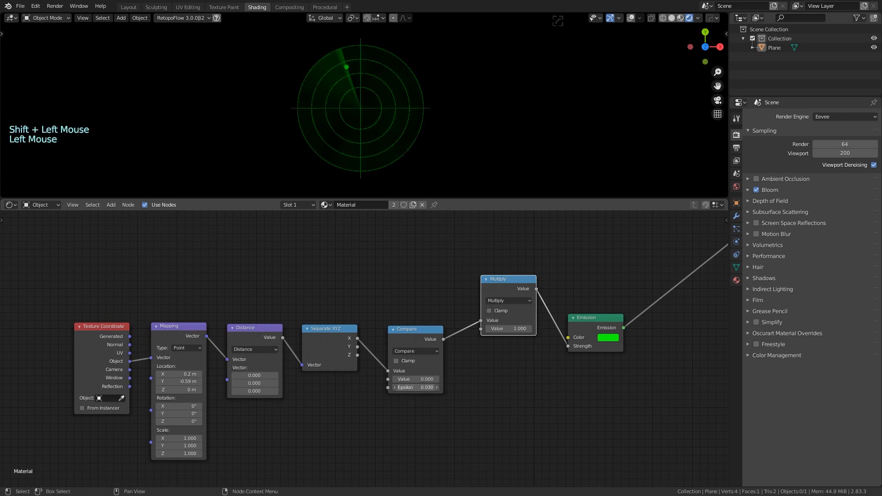
pyautogui.click(423, 387)
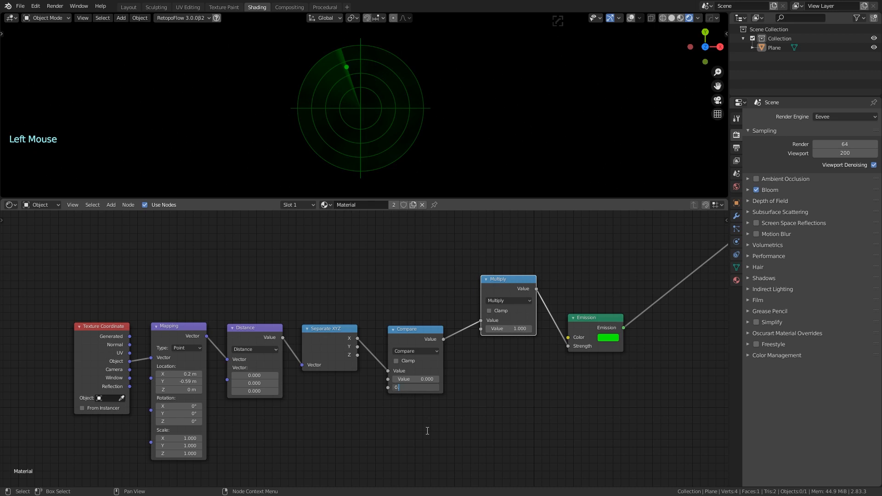
pyautogui.write('0.02')
pyautogui.press('Return')
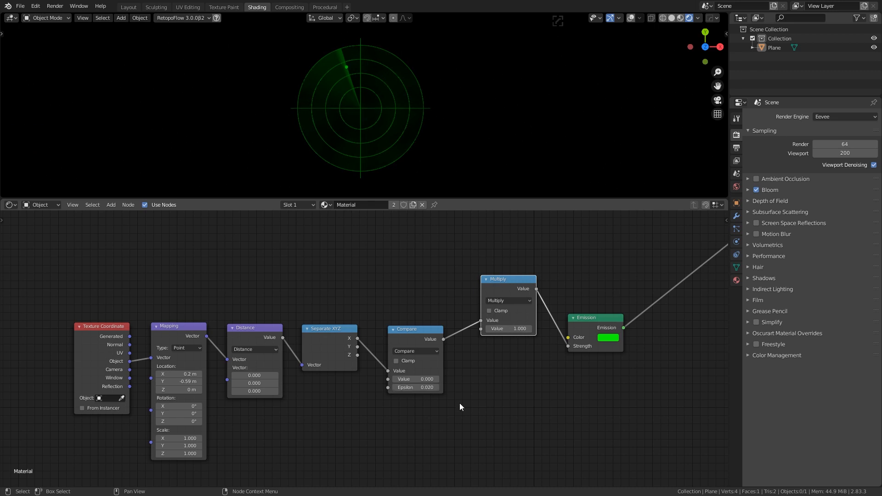
pyautogui.click(382, 301)
# Rearrange the Value and Multiply nodes to make room above the blip chain
pyautogui.scroll(-4, 312, 292)
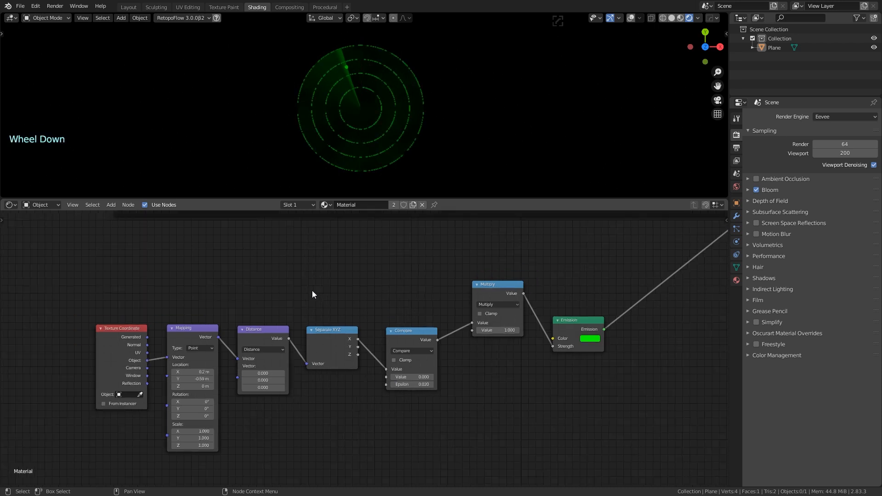
pyautogui.moveTo(313, 291); pyautogui.dragTo(441, 310, button='middle')
pyautogui.moveTo(119, 342); pyautogui.dragTo(122, 306)
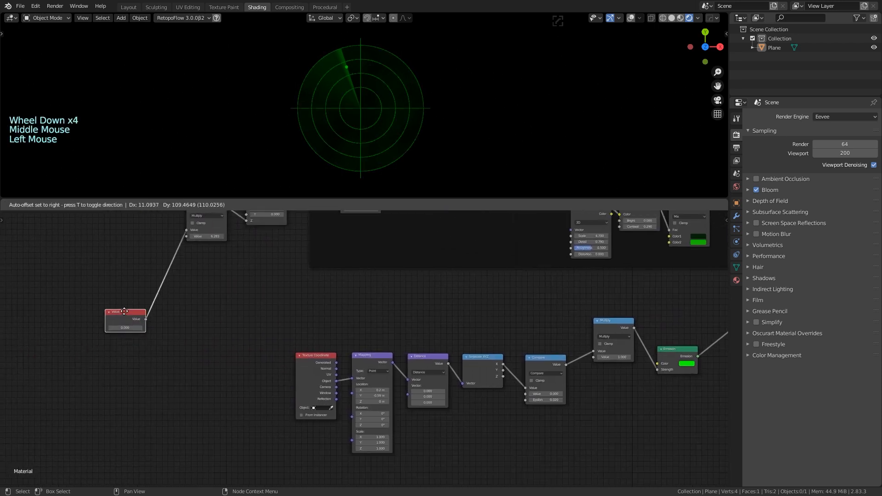
pyautogui.moveTo(168, 357); pyautogui.dragTo(164, 306, button='middle')
pyautogui.scroll(3, 112, 277)
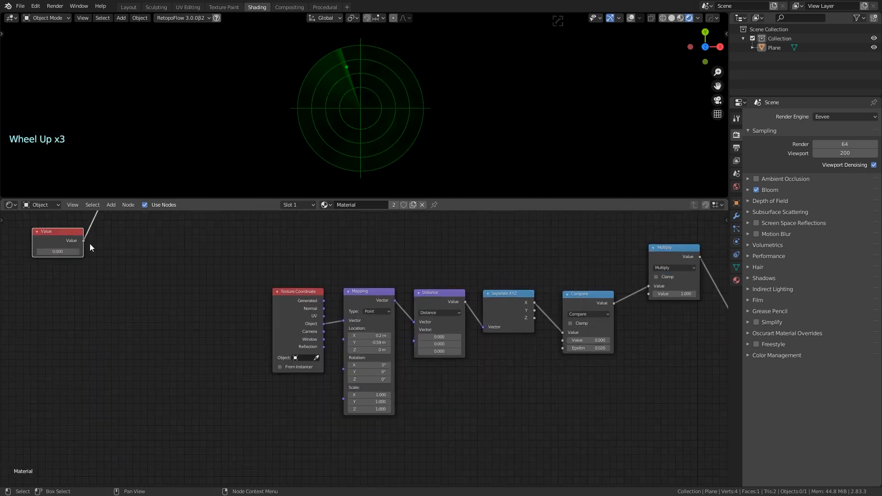
pyautogui.moveTo(68, 233); pyautogui.dragTo(72, 231)
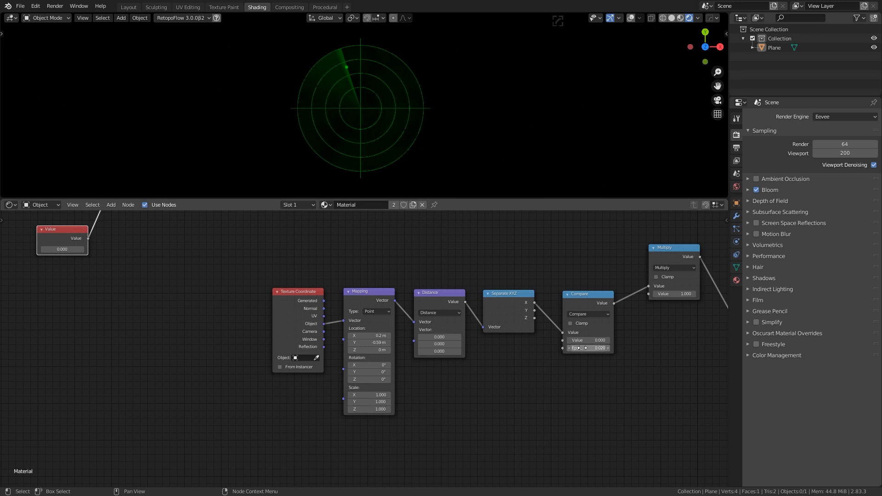
pyautogui.moveTo(655, 258); pyautogui.dragTo(651, 252)
pyautogui.moveTo(476, 256); pyautogui.dragTo(409, 261, button='middle')
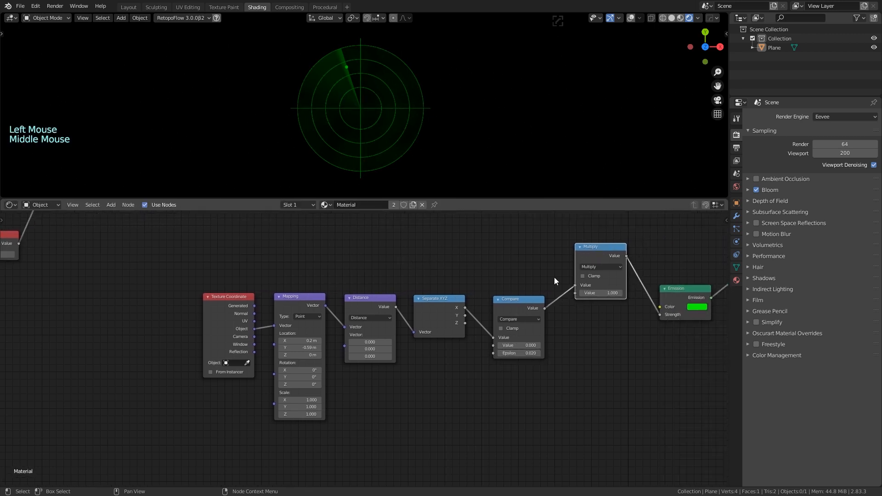
pyautogui.moveTo(488, 279); pyautogui.dragTo(536, 308, button='middle')
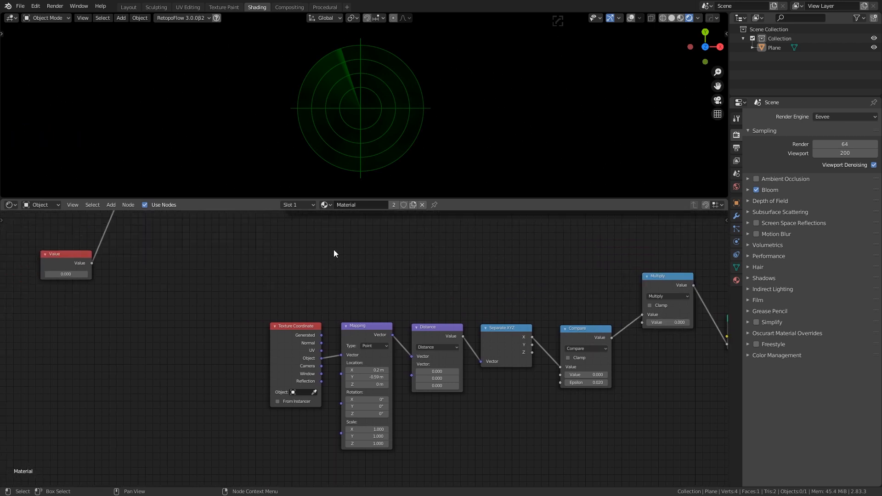
# Add a Multiply math node above the chain, fed by the time Value, with factor 500
pyautogui.hotkey('shift', 'a')
pyautogui.click(334, 250)
pyautogui.write('math')
pyautogui.press('Return')
pyautogui.click(301, 238)
pyautogui.click(317, 259)
pyautogui.click(315, 303)
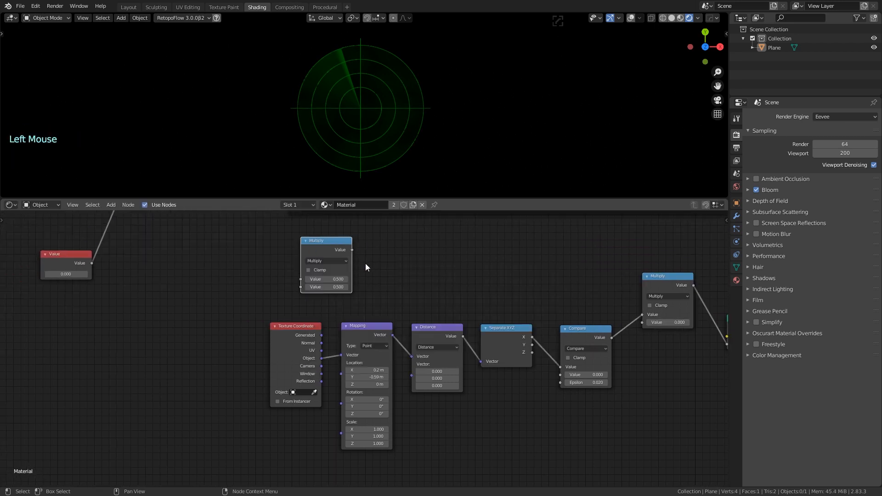
pyautogui.moveTo(669, 322)
pyautogui.mouseDown()
pyautogui.moveTo(747, 322)
pyautogui.moveTo(664, 323)
pyautogui.mouseUp()
pyautogui.write('50')
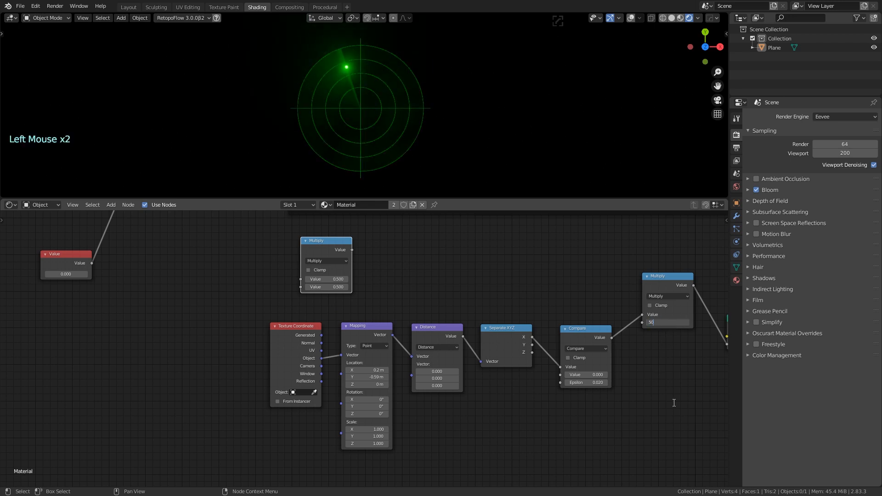
pyautogui.write('0')
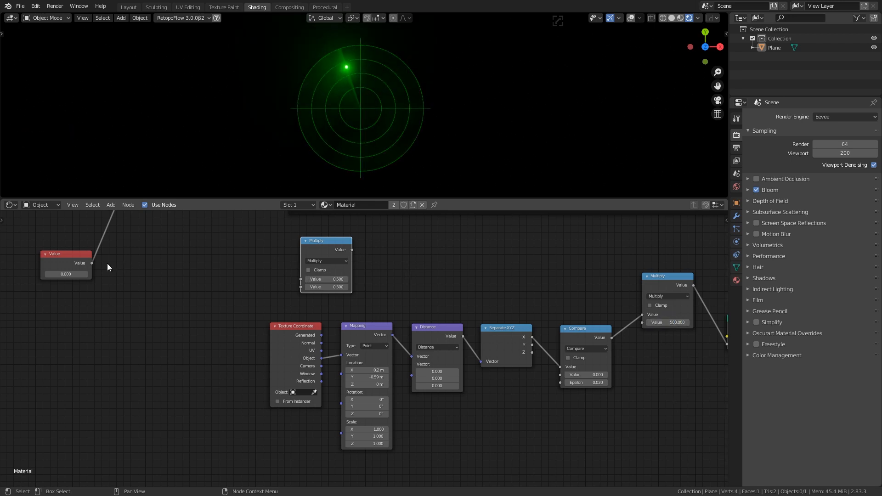
pyautogui.moveTo(92, 263); pyautogui.dragTo(300, 279)
pyautogui.doubleClick(324, 286)
pyautogui.write('5')
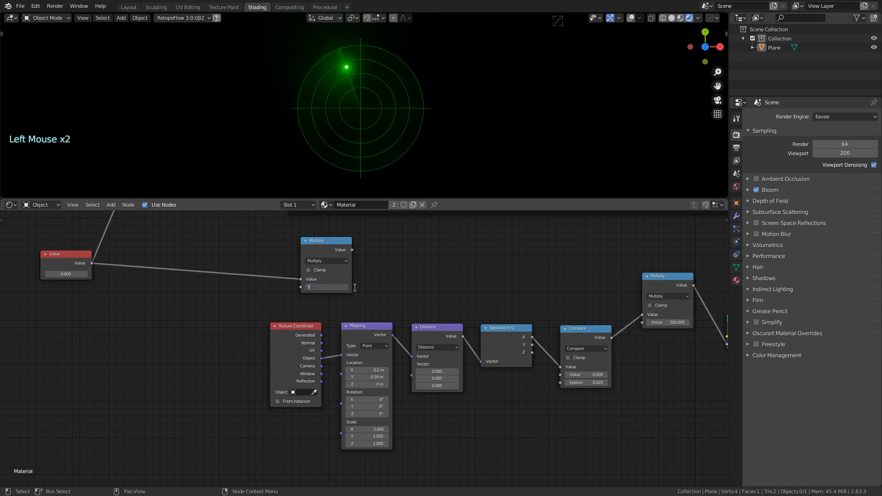
pyautogui.write('00')
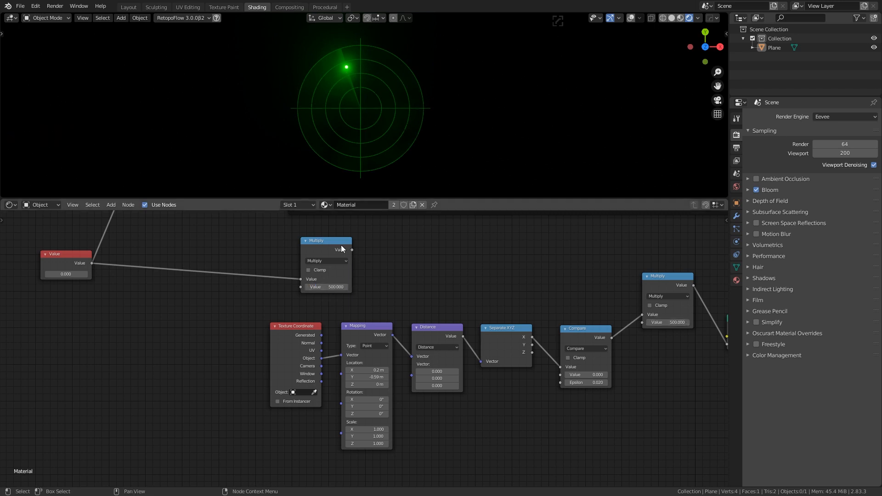
# Add a Subtract math node computing 500 minus the Multiply result
pyautogui.hotkey('shift', 'a')
pyautogui.write('ma')
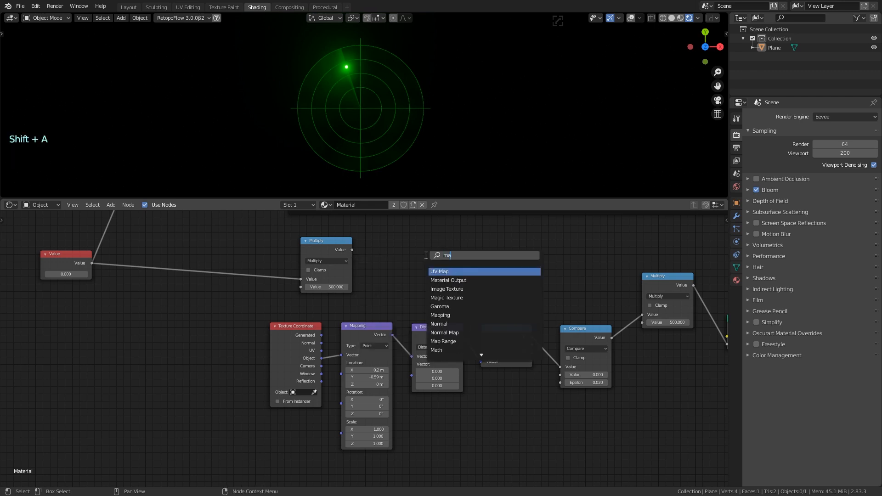
pyautogui.write('th')
pyautogui.press('Return')
pyautogui.click(399, 237)
pyautogui.click(420, 262)
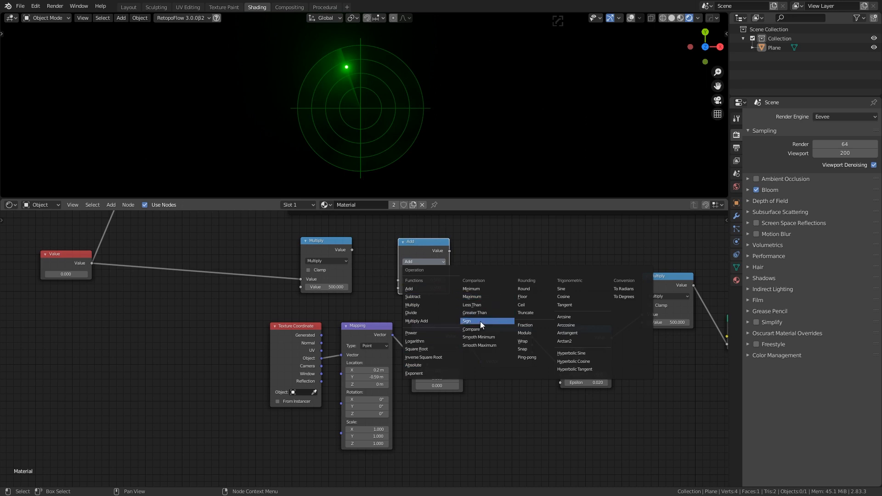
pyautogui.click(431, 298)
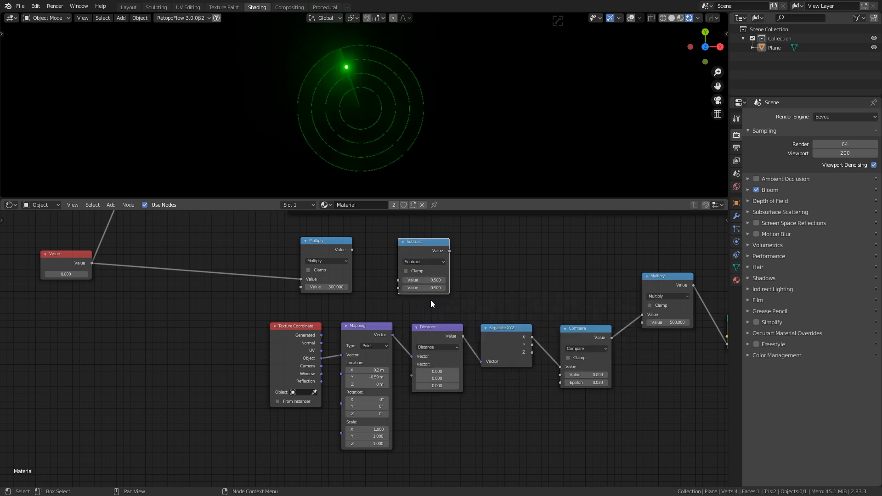
pyautogui.moveTo(353, 249); pyautogui.dragTo(398, 287)
pyautogui.click(424, 280)
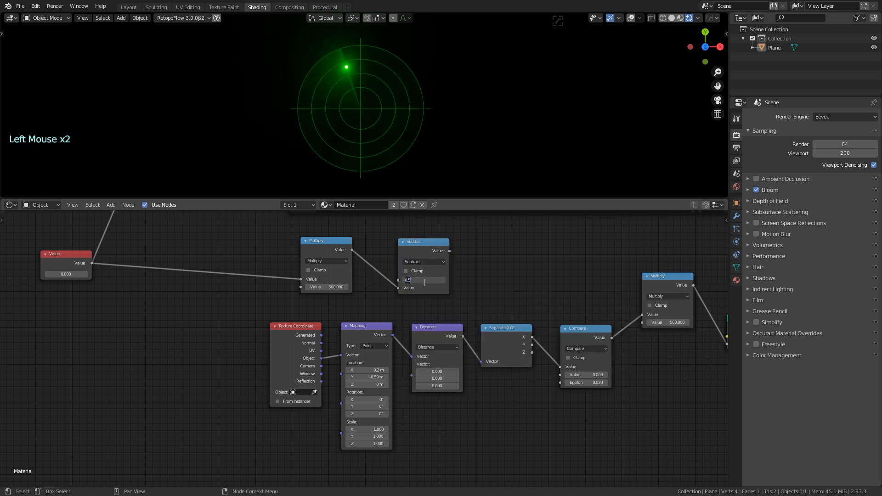
pyautogui.write('600')
pyautogui.press('Return')
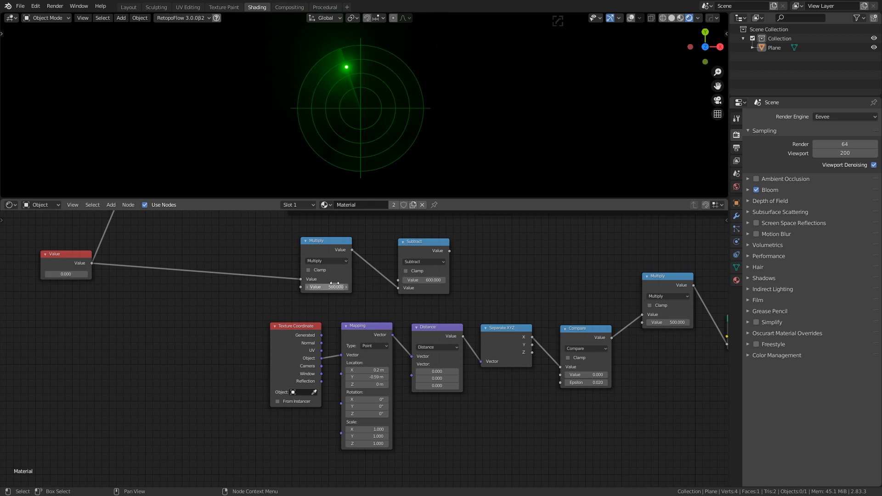
pyautogui.tripleClick(433, 279)
pyautogui.write('500')
# Link the Subtract output into the right-hand Multiply's second input
pyautogui.keyDown('shift'); pyautogui.click(62, 274); pyautogui.keyUp('shift')
pyautogui.keyDown('shift'); pyautogui.moveTo(62, 274); pyautogui.dragTo(75, 274); pyautogui.keyUp('shift')
pyautogui.moveTo(450, 251); pyautogui.dragTo(642, 322)
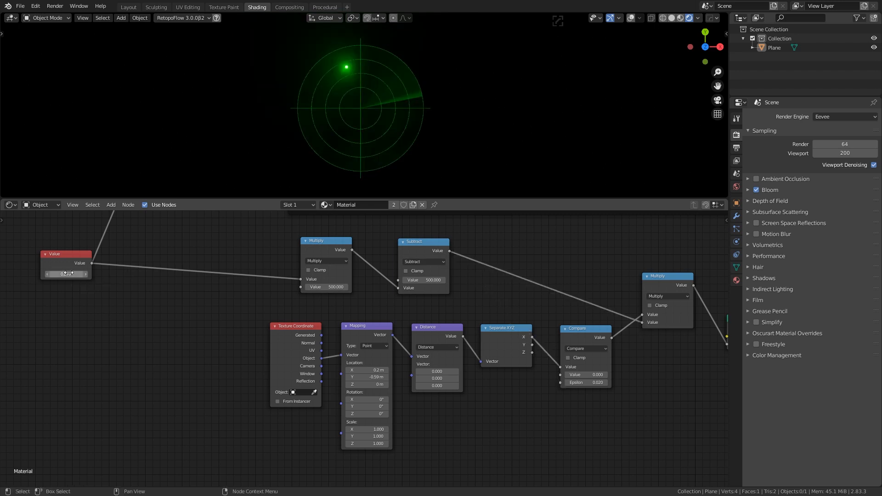
# Scrub the time Value to preview the sweep, ending at 0.950
pyautogui.keyDown('shift'); pyautogui.moveTo(68, 271); pyautogui.dragTo(93, 272); pyautogui.keyUp('shift')
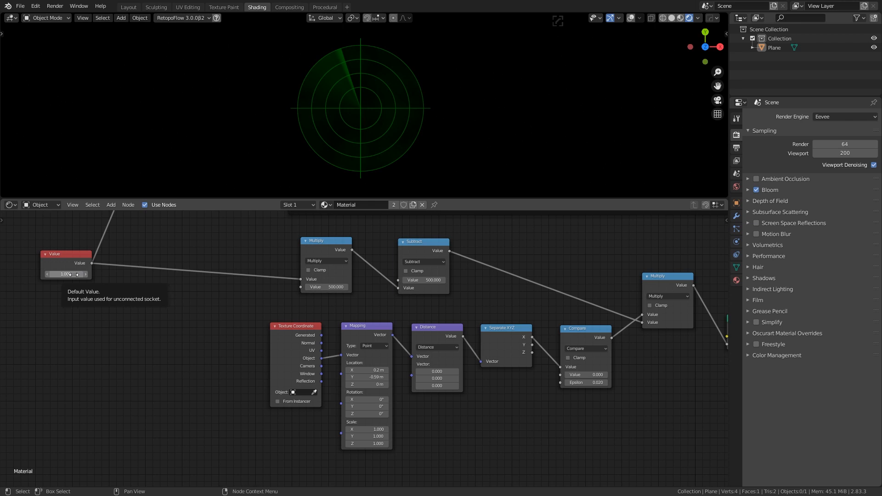
pyautogui.click(46, 274)
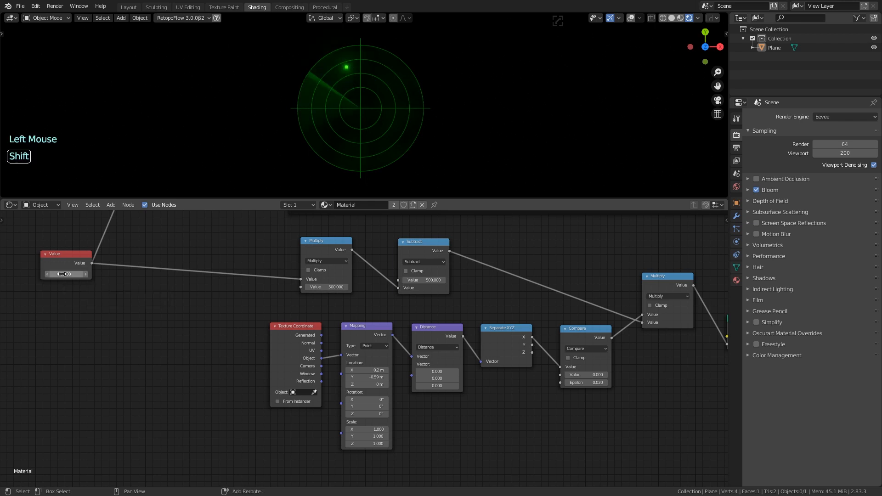
pyautogui.keyDown('shift'); pyautogui.moveTo(46, 275); pyautogui.dragTo(67, 274); pyautogui.keyUp('shift')
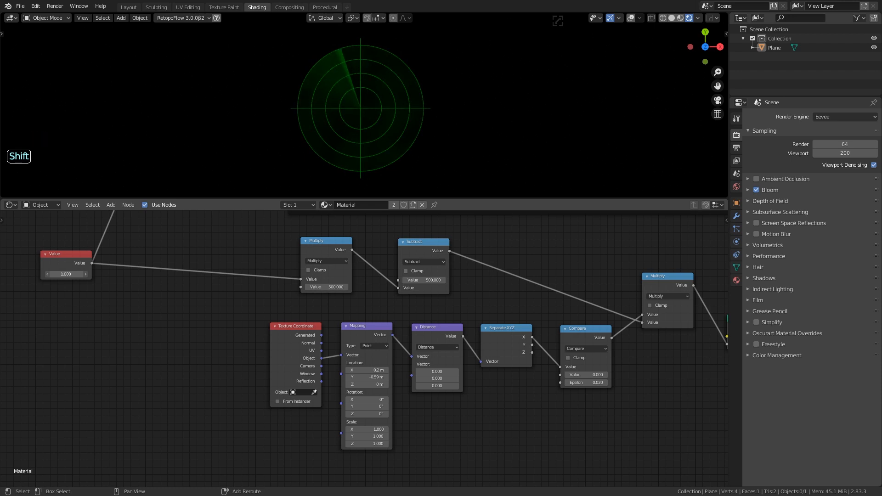
pyautogui.keyDown('shift'); pyautogui.moveTo(69, 275); pyautogui.dragTo(138, 275); pyautogui.keyUp('shift')
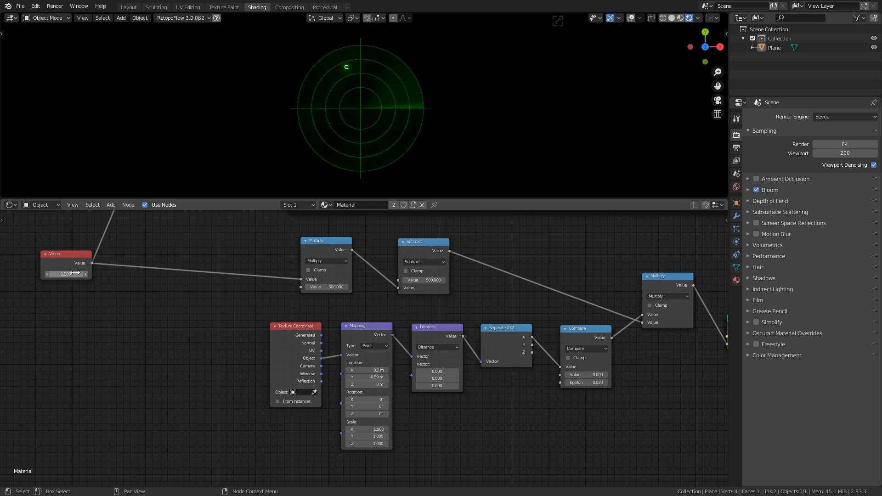
pyautogui.moveTo(67, 274)
pyautogui.keyDown('shift'); pyautogui.mouseDown()
pyautogui.moveTo(175, 274)
pyautogui.moveTo(41, 274)
pyautogui.moveTo(55, 274)
pyautogui.mouseUp(); pyautogui.keyUp('shift')
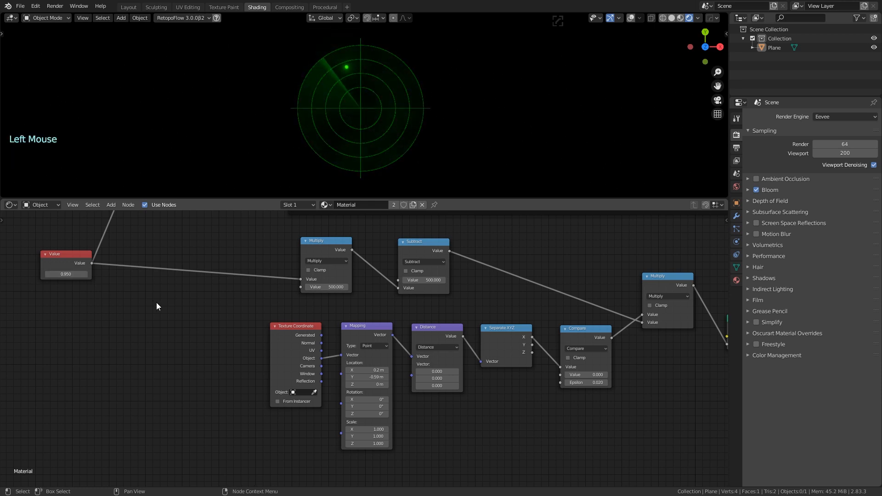
# Add a Fraction math node on the link between the time Value and Multiply (500)
pyautogui.hotkey('shift', 'a')
pyautogui.click(186, 291)
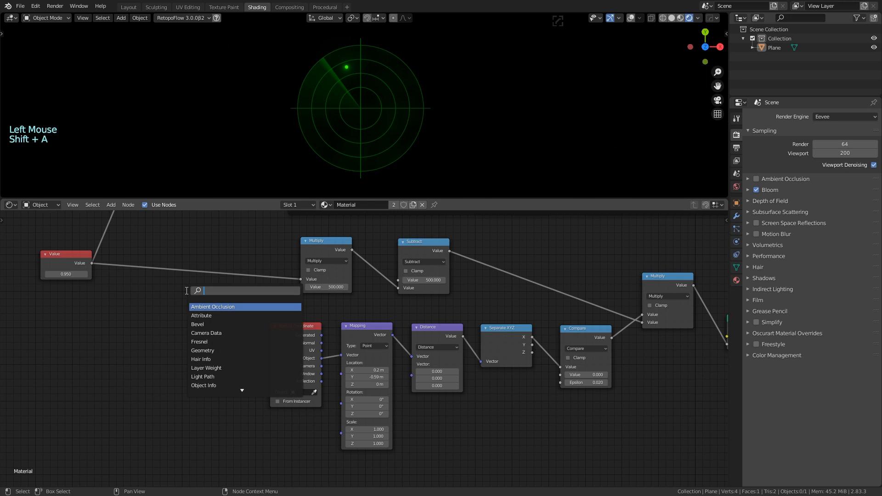
pyautogui.write('math')
pyautogui.press('Return')
pyautogui.click(186, 291)
pyautogui.click(204, 315)
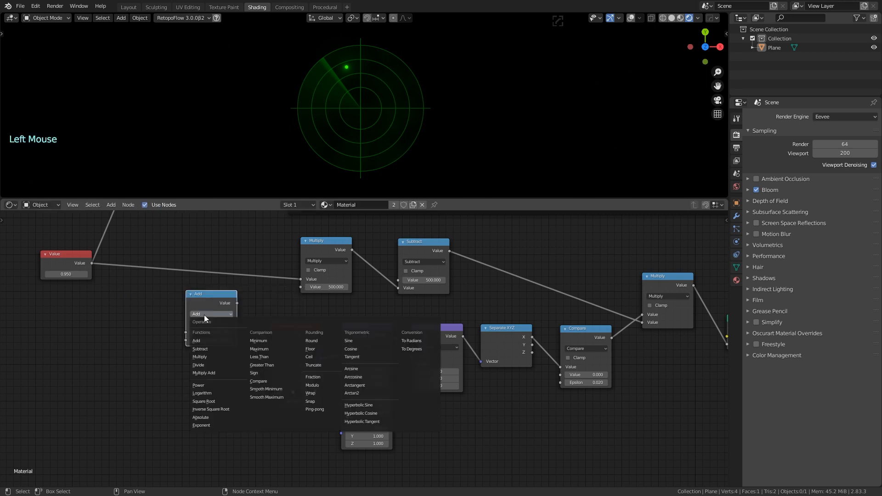
pyautogui.click(322, 377)
pyautogui.moveTo(190, 318); pyautogui.dragTo(212, 252)
pyautogui.keyDown('shift'); pyautogui.moveTo(66, 274); pyautogui.dragTo(201, 274); pyautogui.keyUp('shift')
pyautogui.scroll(-6, 118, 350)
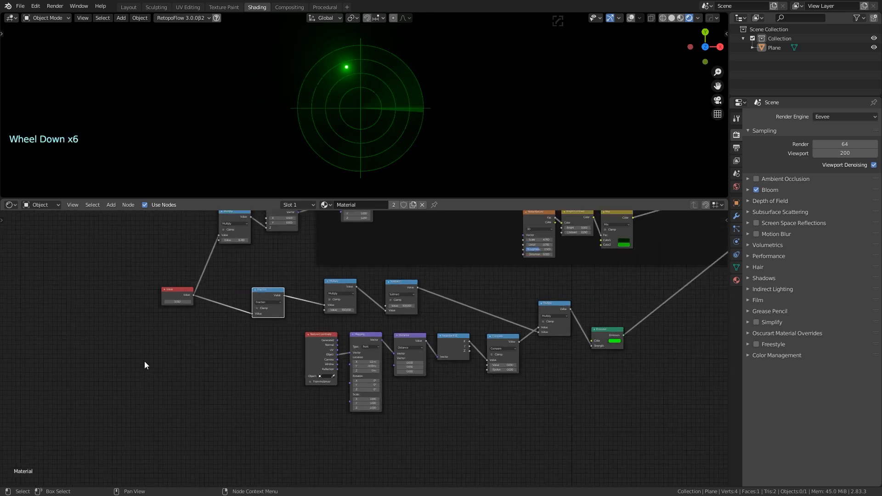
# Adjust the blend factors of the Mix nodes beside the circles frame
pyautogui.keyDown('shift'); pyautogui.moveTo(611, 271); pyautogui.dragTo(349, 385, button='middle'); pyautogui.keyUp('shift')
pyautogui.keyDown('shift'); pyautogui.moveTo(487, 276); pyautogui.dragTo(478, 386, button='middle'); pyautogui.keyUp('shift')
pyautogui.keyDown('shift'); pyautogui.moveTo(441, 276); pyautogui.dragTo(450, 381, button='middle'); pyautogui.keyUp('shift')
pyautogui.keyDown('shift'); pyautogui.moveTo(383, 313); pyautogui.dragTo(420, 412, button='middle'); pyautogui.keyUp('shift')
pyautogui.click(417, 314)
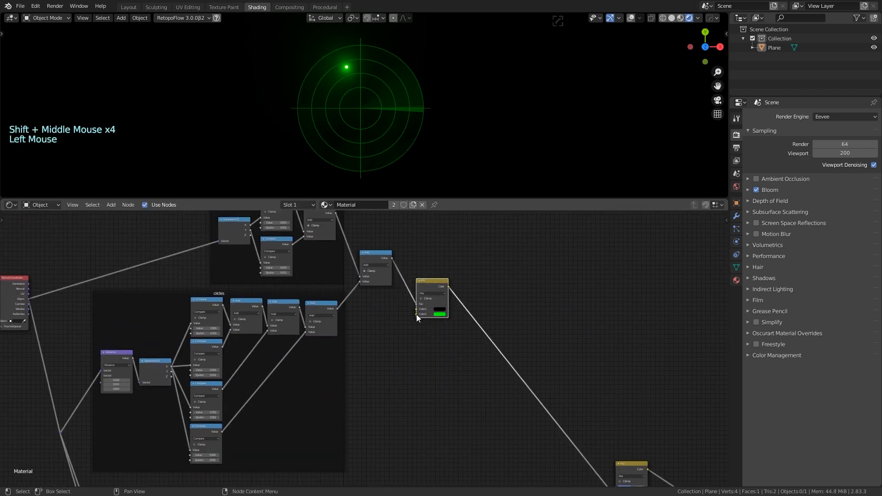
pyautogui.moveTo(417, 315)
pyautogui.keyDown('shift'); pyautogui.mouseDown(button='middle')
pyautogui.moveTo(378, 384)
pyautogui.moveTo(416, 315)
pyautogui.mouseUp(button='middle'); pyautogui.keyUp('shift')
pyautogui.scroll(-4, 378, 383)
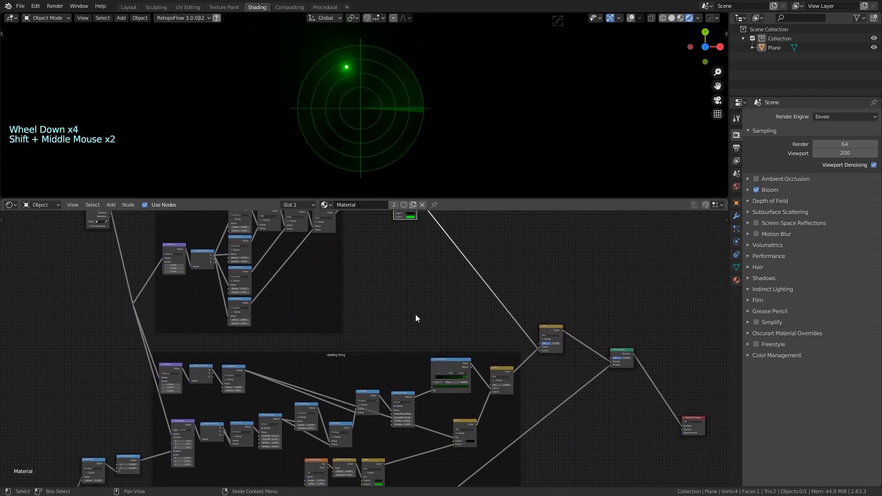
pyautogui.keyDown('shift'); pyautogui.moveTo(556, 367); pyautogui.dragTo(415, 347, button='middle'); pyautogui.keyUp('shift')
pyautogui.scroll(6, 414, 346)
pyautogui.moveTo(436, 306)
pyautogui.mouseDown()
pyautogui.moveTo(453, 306)
pyautogui.moveTo(422, 307)
pyautogui.moveTo(440, 306)
pyautogui.mouseUp()
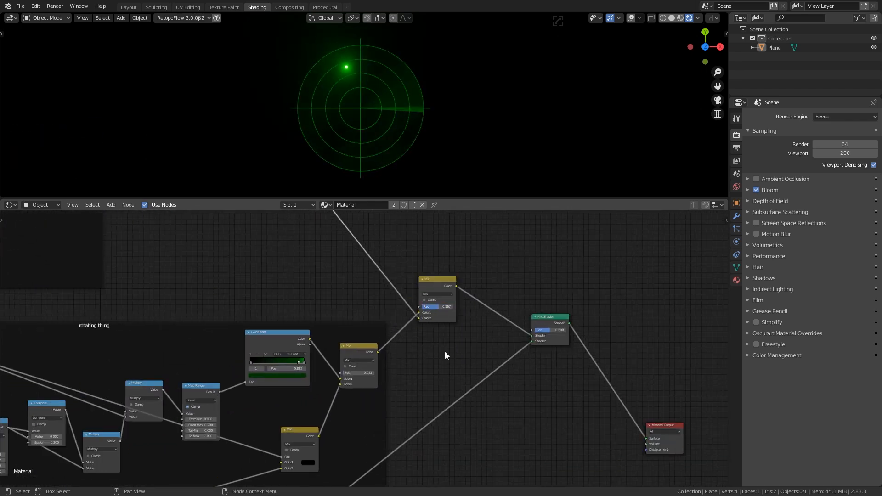
pyautogui.click(445, 352)
pyautogui.moveTo(359, 375); pyautogui.dragTo(398, 300, button='middle')
pyautogui.moveTo(398, 299); pyautogui.dragTo(401, 298)
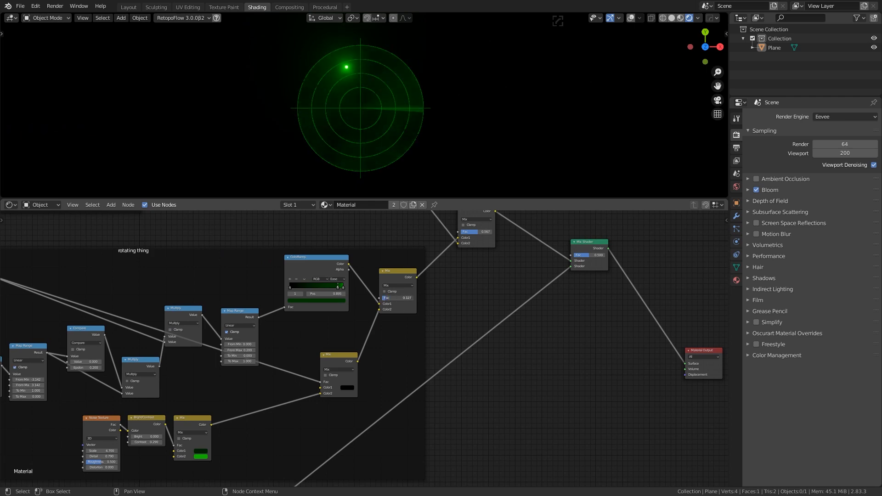
# Brighten the green of the sweep ColorRamp's stops
pyautogui.scroll(2, 414, 319)
pyautogui.moveTo(386, 301); pyautogui.dragTo(361, 283, button='middle')
pyautogui.scroll(4, 415, 319)
pyautogui.click(361, 275)
pyautogui.click(358, 295)
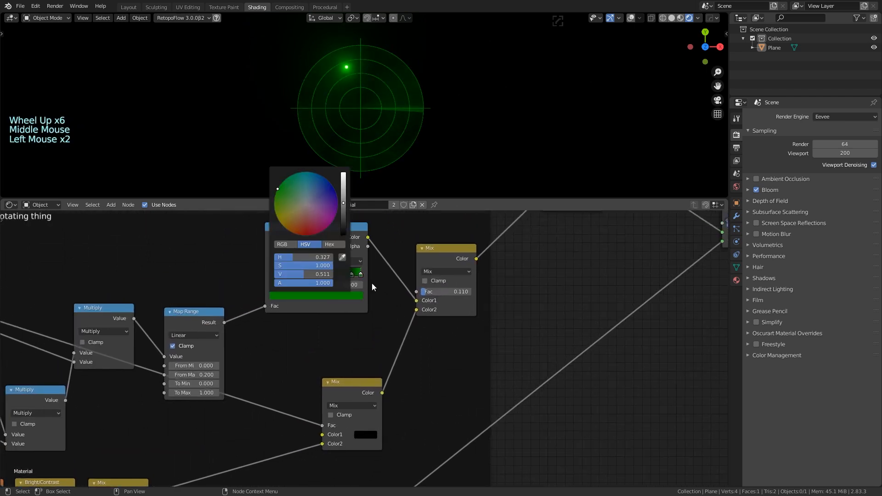
pyautogui.moveTo(351, 275)
pyautogui.mouseDown()
pyautogui.moveTo(343, 274)
pyautogui.moveTo(353, 275)
pyautogui.mouseUp()
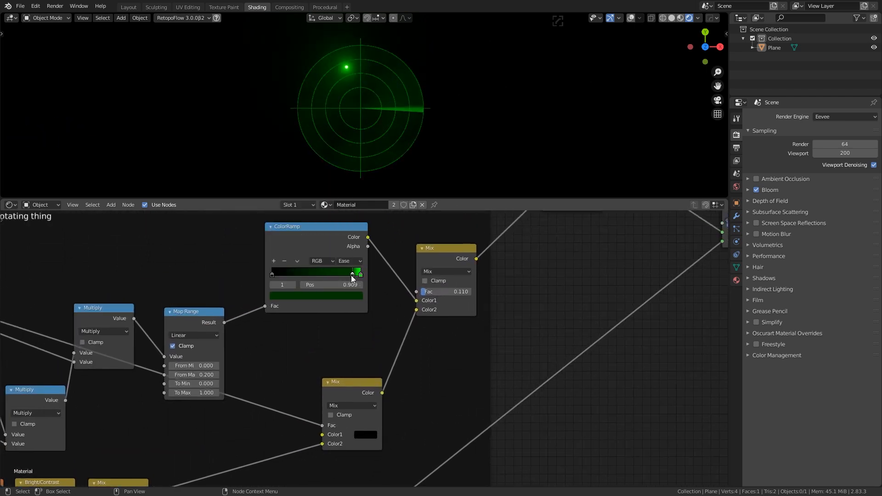
pyautogui.click(351, 296)
pyautogui.moveTo(344, 221); pyautogui.dragTo(343, 214)
# Reset the time Value to 0.000
pyautogui.scroll(-4, 528, 161)
pyautogui.scroll(3, 529, 161)
pyautogui.scroll(-6, 546, 229)
pyautogui.scroll(-4, 505, 357)
pyautogui.moveTo(574, 368); pyautogui.dragTo(625, 299, button='middle')
pyautogui.scroll(6, 441, 383)
pyautogui.moveTo(207, 356); pyautogui.dragTo(368, 339, button='middle')
pyautogui.moveTo(162, 338); pyautogui.dragTo(350, 360, button='middle')
pyautogui.moveTo(229, 284); pyautogui.dragTo(304, 283)
pyautogui.click(232, 284)
pyautogui.write('0')
pyautogui.press('Return')
pyautogui.scroll(4, 366, 368)
pyautogui.moveTo(366, 367); pyautogui.dragTo(248, 361, button='middle')
pyautogui.scroll(-2, 345, 371)
pyautogui.moveTo(613, 390); pyautogui.dragTo(521, 379, button='middle')
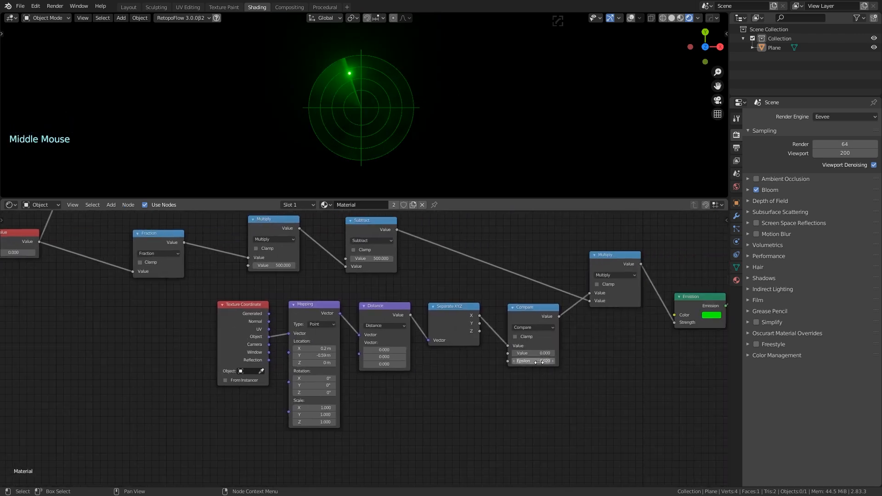
# Raise the Compare node's Epsilon to enlarge the glowing blip
pyautogui.moveTo(535, 360)
pyautogui.keyDown('shift'); pyautogui.mouseDown()
pyautogui.moveTo(551, 360)
pyautogui.moveTo(543, 361)
pyautogui.mouseUp(); pyautogui.keyUp('shift')
pyautogui.scroll(-3, 414, 385)
pyautogui.moveTo(188, 380); pyautogui.dragTo(202, 363, button='middle')
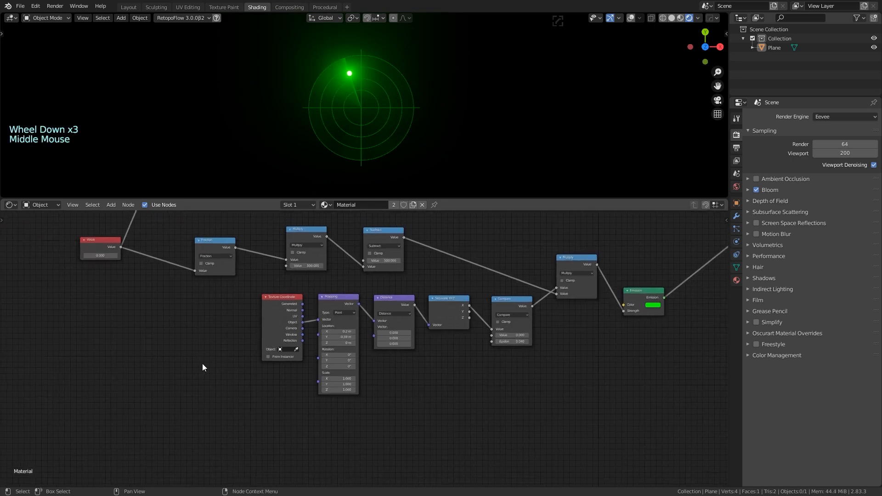
pyautogui.scroll(3, 57, 261)
pyautogui.scroll(-2, 468, 385)
# Add a Math Add node with a 0.04 second value and place it further left
pyautogui.hotkey('shift', 'a')
pyautogui.write('multi')
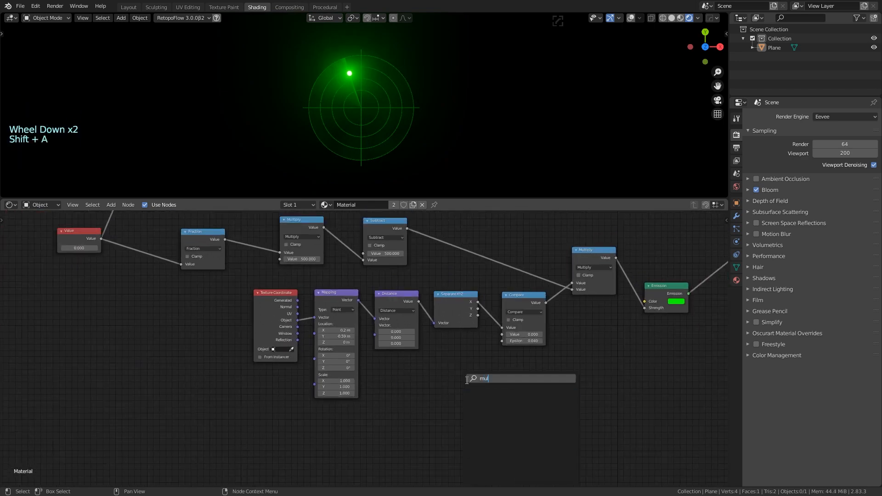
pyautogui.press('BackSpace')
pyautogui.press('BackSpace')
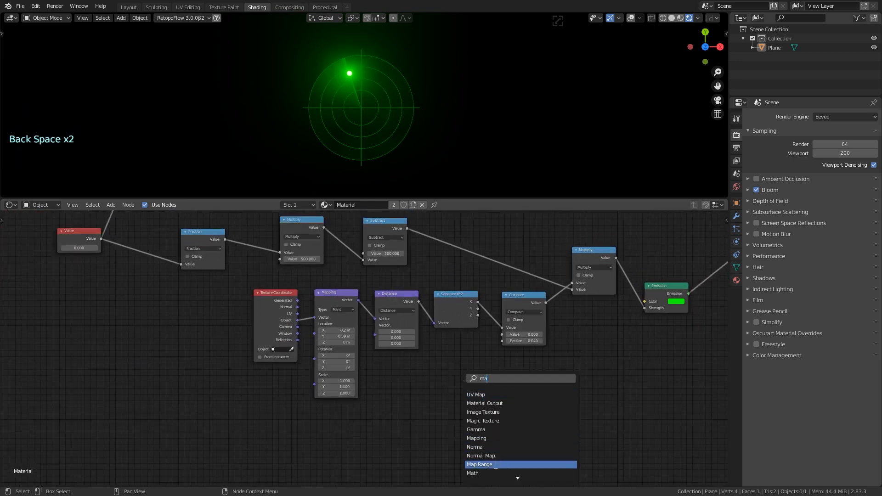
pyautogui.click(491, 465)
pyautogui.click(467, 462)
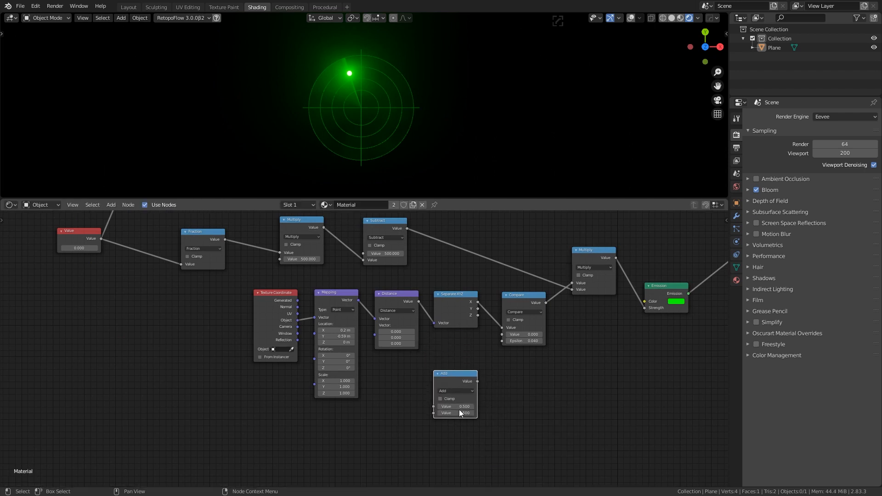
pyautogui.click(456, 413)
pyautogui.write('0.04')
pyautogui.press('Return')
pyautogui.moveTo(459, 377); pyautogui.dragTo(403, 371)
# Add a second Math node set to Subtract, with values 0.4 and 0.5
pyautogui.hotkey('shift', 'a')
pyautogui.click(463, 380)
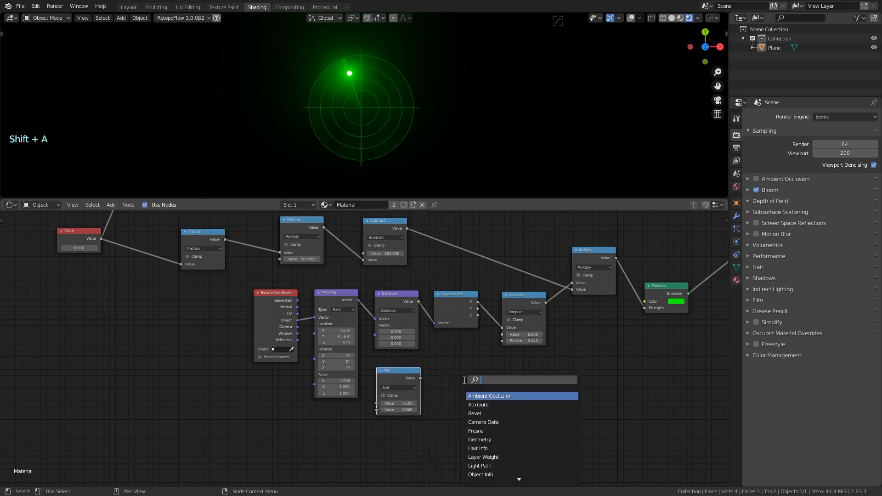
pyautogui.write('math')
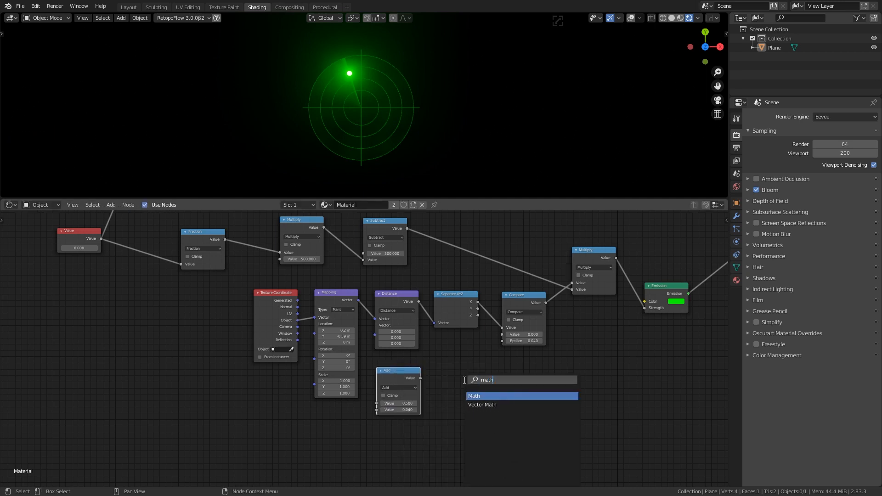
pyautogui.press('Return')
pyautogui.click(450, 384)
pyautogui.click(456, 389)
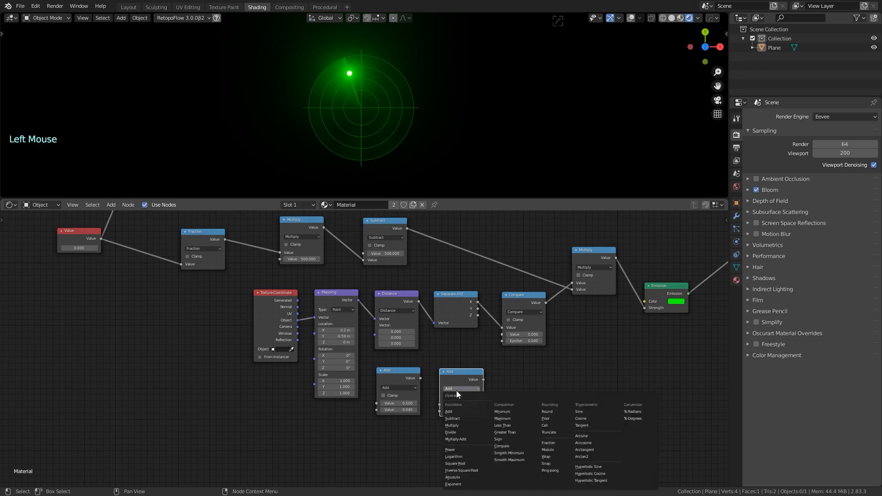
pyautogui.click(452, 418)
pyautogui.doubleClick(476, 415)
pyautogui.write('0.5')
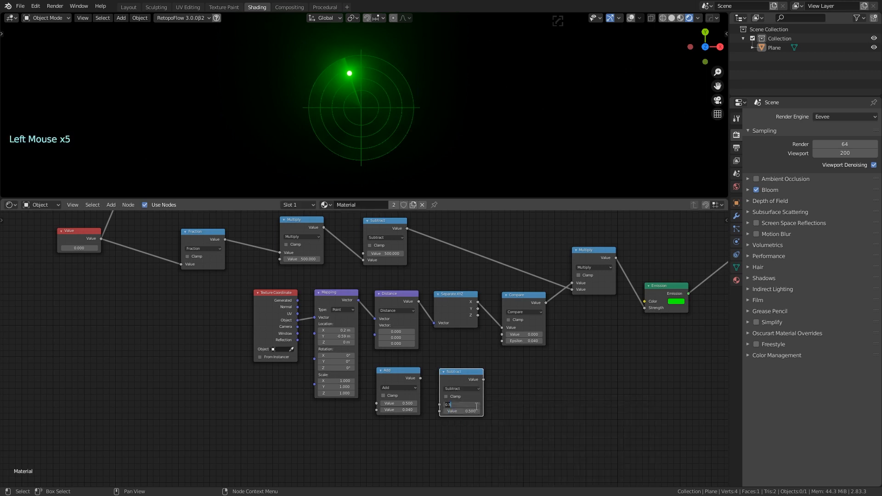
pyautogui.click(480, 406)
pyautogui.write('0.4')
pyautogui.press('Return')
pyautogui.click(468, 404)
# Wire Fraction and time Value into Add, Add into Subtract, and Subtract into Compare's Epsilon
pyautogui.moveTo(420, 378); pyautogui.dragTo(440, 410)
pyautogui.moveTo(101, 239); pyautogui.dragTo(376, 404)
pyautogui.moveTo(483, 380); pyautogui.dragTo(502, 341)
pyautogui.moveTo(83, 249)
pyautogui.keyDown('shift'); pyautogui.mouseDown()
pyautogui.moveTo(103, 248)
pyautogui.moveTo(37, 248)
pyautogui.moveTo(87, 249)
pyautogui.mouseUp(); pyautogui.keyUp('shift')
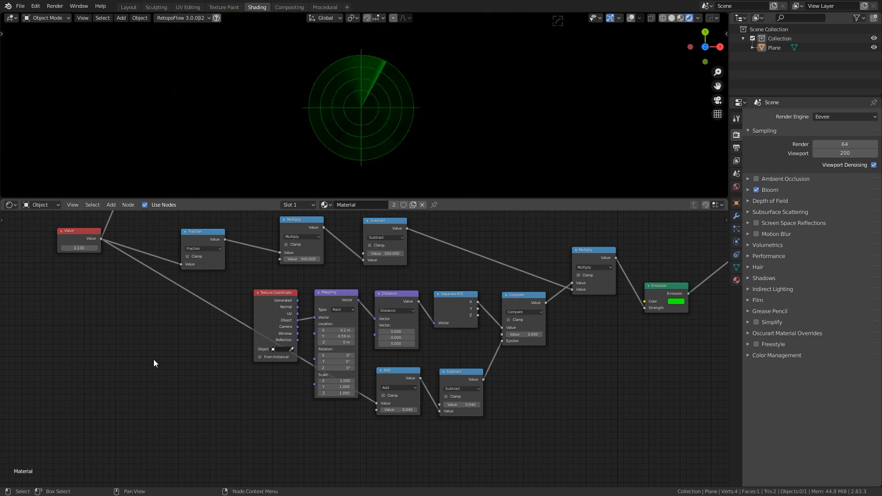
pyautogui.moveTo(394, 370)
pyautogui.mouseDown()
pyautogui.moveTo(390, 395)
pyautogui.moveTo(389, 385)
pyautogui.mouseUp()
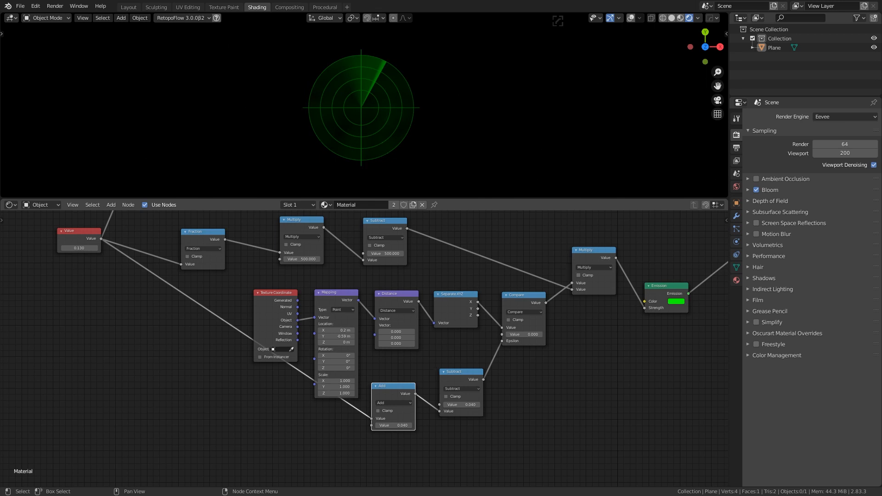
pyautogui.moveTo(352, 377); pyautogui.dragTo(369, 421, button='middle')
pyautogui.moveTo(241, 284); pyautogui.dragTo(142, 346)
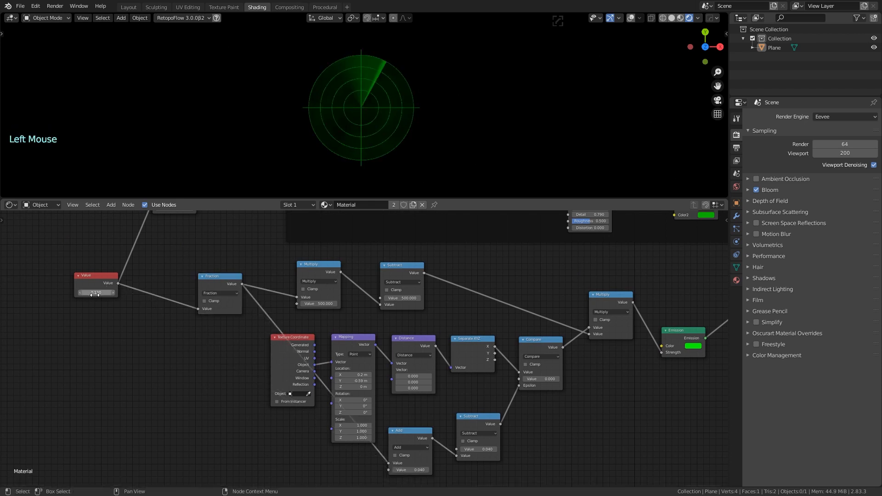
# Scrub the time value to swing the beam, then tidy the Add and Subtract nodes
pyautogui.moveTo(95, 294); pyautogui.dragTo(123, 294)
pyautogui.moveTo(317, 448); pyautogui.dragTo(260, 407, button='middle')
pyautogui.scroll(1, 259, 407)
pyautogui.moveTo(260, 407); pyautogui.dragTo(222, 407, button='middle')
pyautogui.moveTo(320, 385); pyautogui.dragTo(332, 371)
pyautogui.moveTo(390, 371); pyautogui.dragTo(396, 373)
# Switch the Add node to Multiply, test the sweep rotation, and start editing its 0.04 value
pyautogui.click(333, 390)
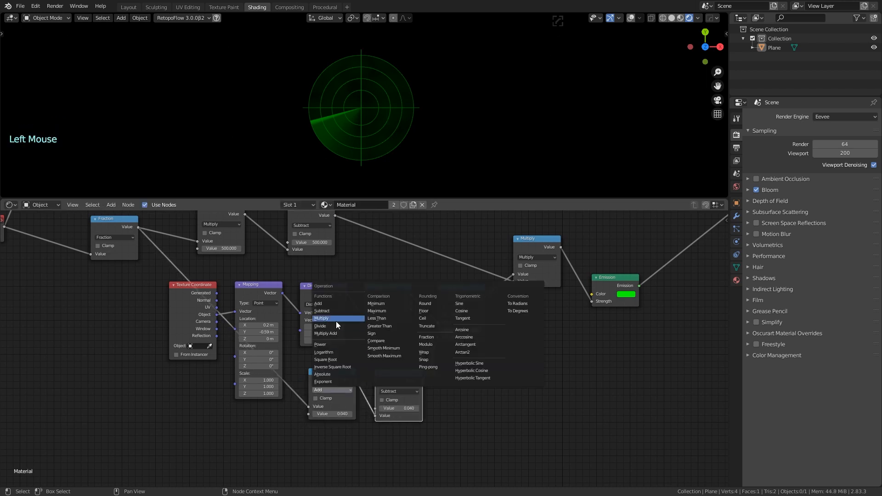
pyautogui.click(336, 321)
pyautogui.moveTo(118, 336); pyautogui.dragTo(242, 362, button='middle')
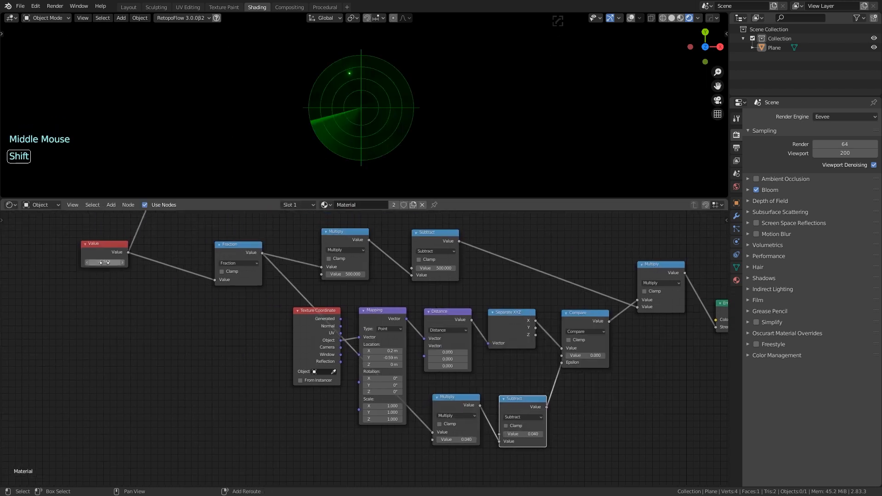
pyautogui.keyDown('shift'); pyautogui.moveTo(104, 262); pyautogui.dragTo(216, 262); pyautogui.keyUp('shift')
pyautogui.scroll(4, 441, 391)
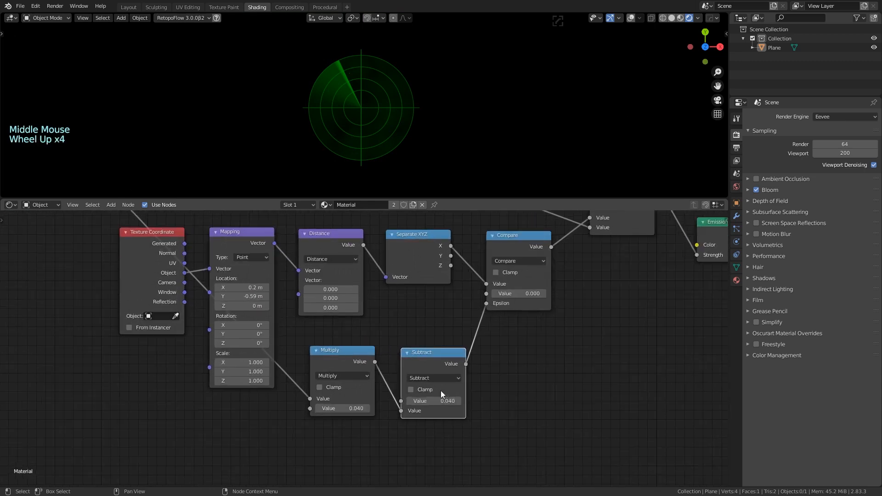
pyautogui.click(328, 408)
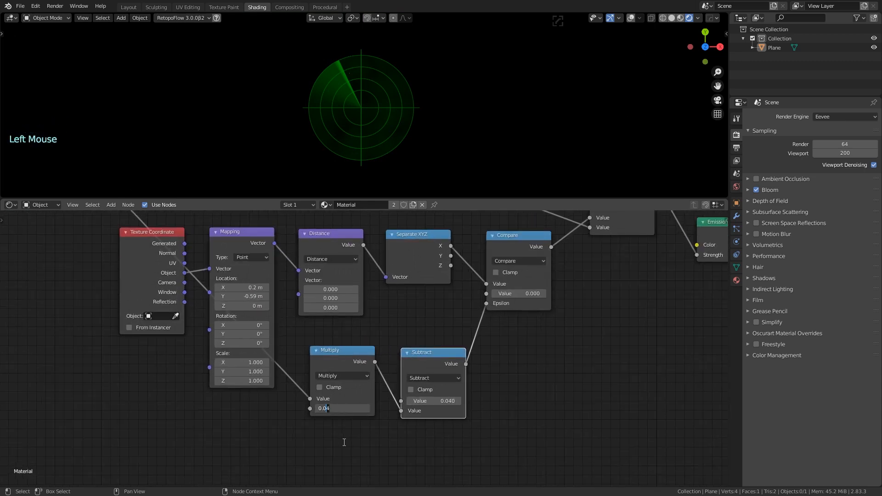
# Preview the blips at a higher time value, revert it to 0, and save radar_tutorial.blend
pyautogui.click(82, 277)
pyautogui.moveTo(82, 278); pyautogui.dragTo(227, 402, button='middle')
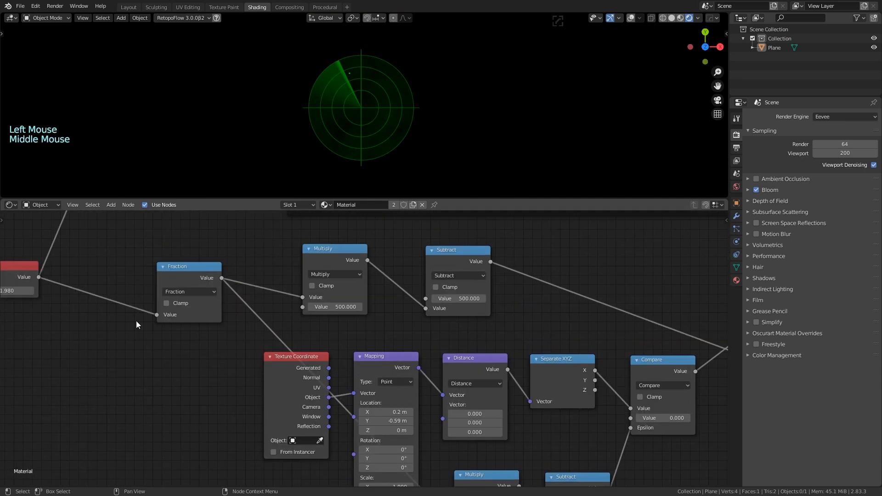
pyautogui.moveTo(136, 320); pyautogui.dragTo(249, 336, button='middle')
pyautogui.keyDown('shift'); pyautogui.moveTo(119, 305); pyautogui.dragTo(230, 306); pyautogui.keyUp('shift')
pyautogui.rightClick(120, 305)
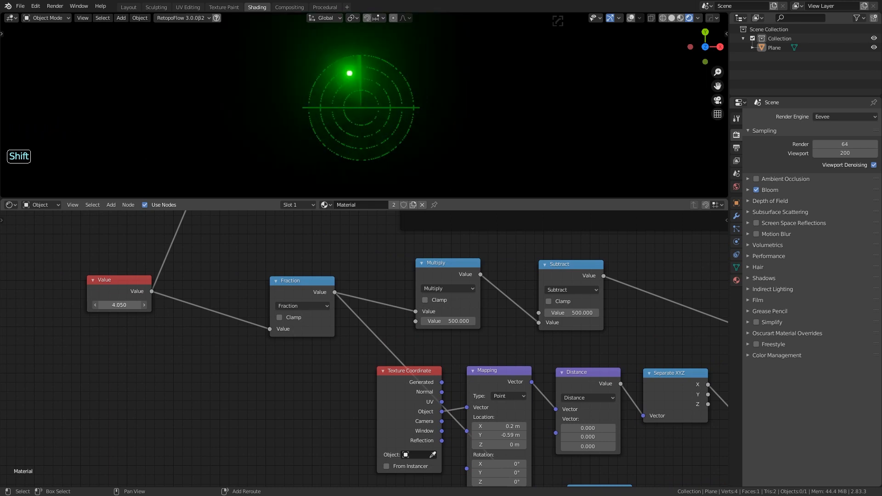
pyautogui.hotkey('ctrl', 's')
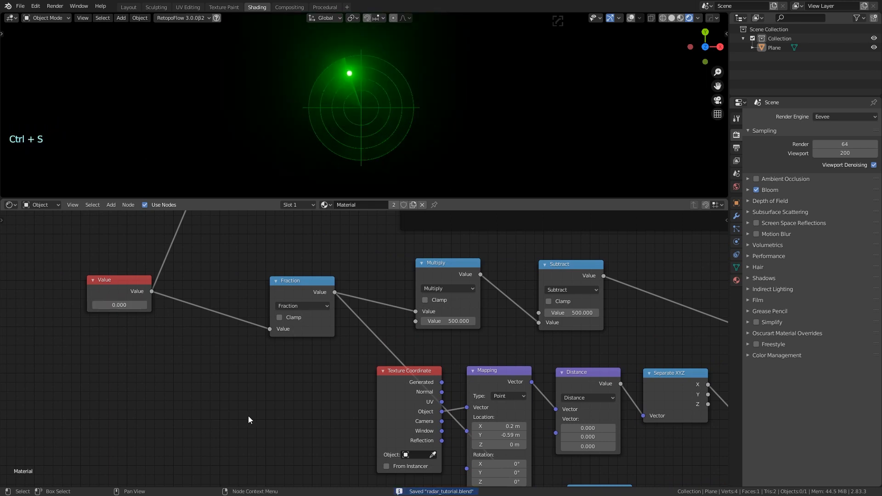
# Zoom out and box-select the whole blip node network, leaving room below it
pyautogui.keyDown('shift'); pyautogui.moveTo(248, 416); pyautogui.dragTo(209, 374, button='middle'); pyautogui.keyUp('shift')
pyautogui.scroll(-4, 223, 405)
pyautogui.scroll(-6, 234, 382)
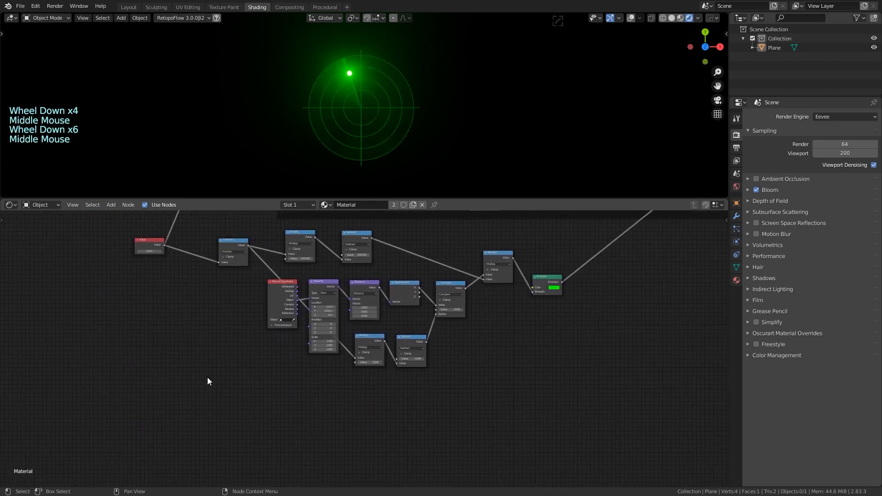
pyautogui.scroll(-3, 305, 390)
pyautogui.scroll(2, 325, 394)
pyautogui.scroll(1, 294, 377)
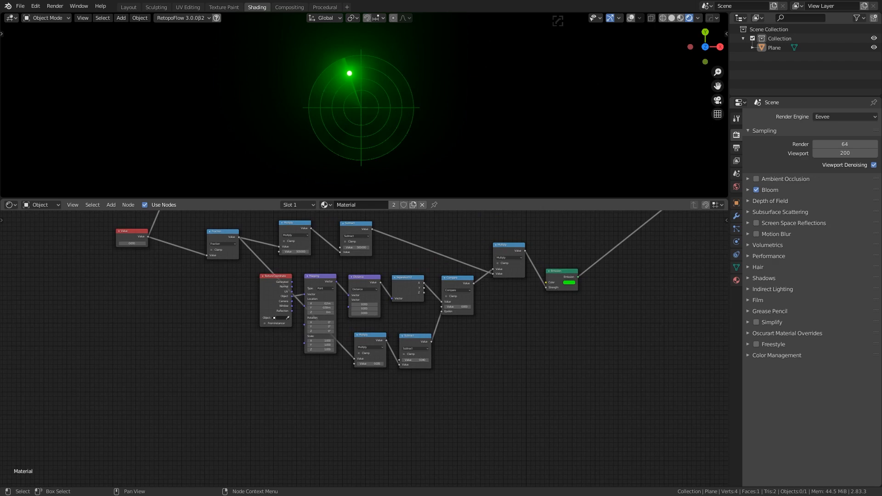
pyautogui.moveTo(207, 222); pyautogui.dragTo(565, 388)
pyautogui.scroll(-4, 527, 384)
pyautogui.moveTo(526, 384); pyautogui.dragTo(506, 383, button='middle')
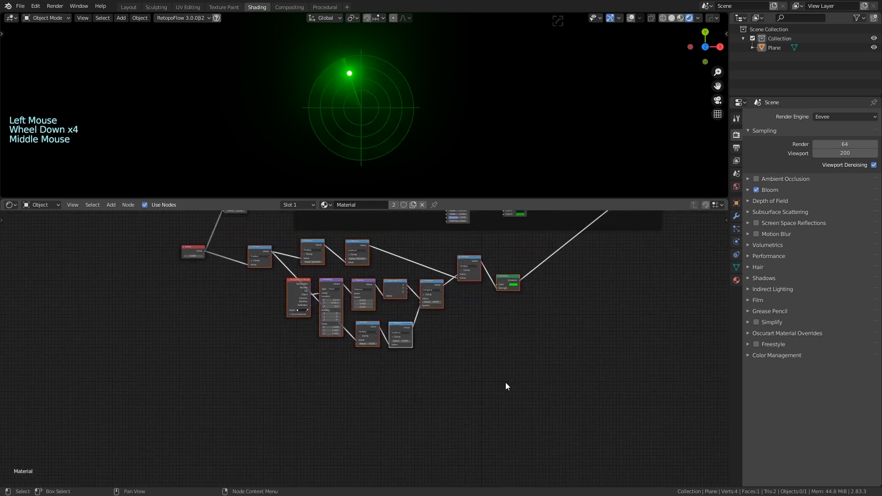
# Duplicate the blip network below the original and feed the time Value into the copy's Fraction
pyautogui.hotkey('shift', 'd')
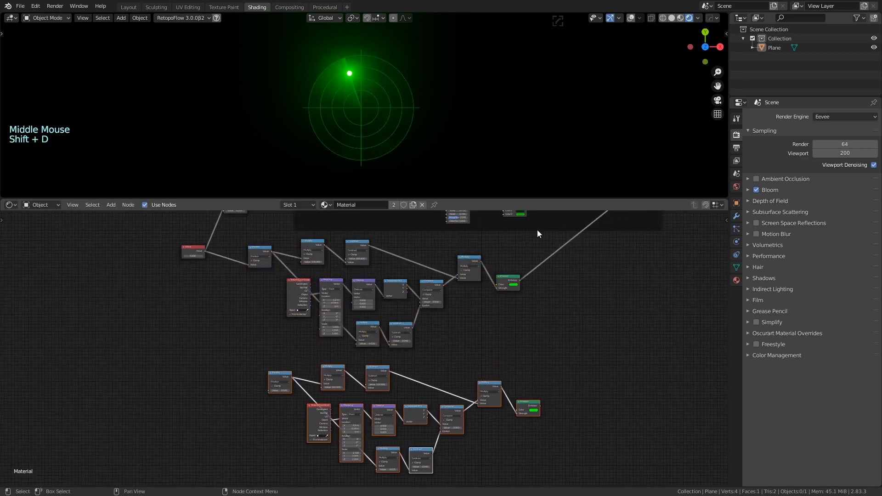
pyautogui.click(478, 358)
pyautogui.moveTo(457, 352); pyautogui.dragTo(493, 312, button='middle')
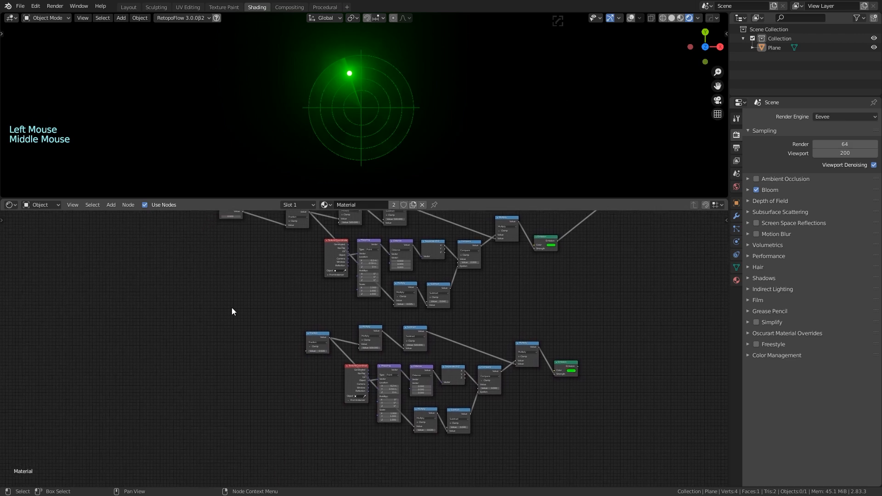
pyautogui.moveTo(237, 265); pyautogui.dragTo(247, 281, button='middle')
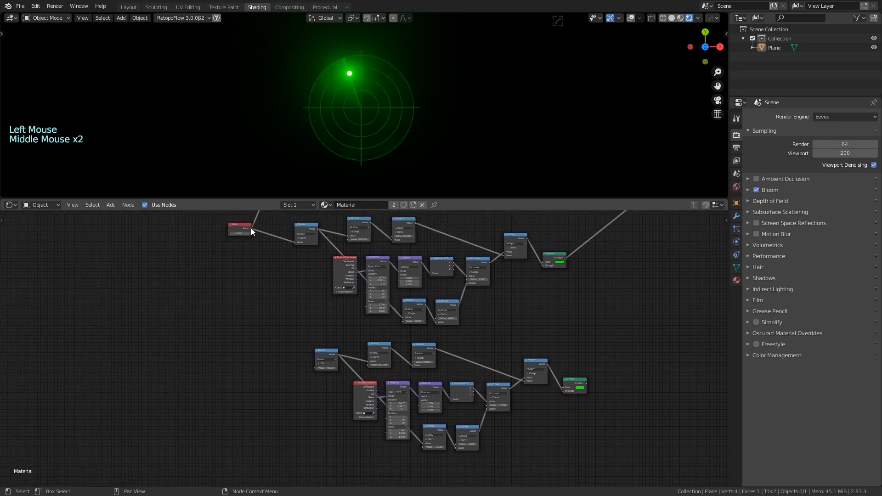
pyautogui.moveTo(251, 229); pyautogui.dragTo(315, 367)
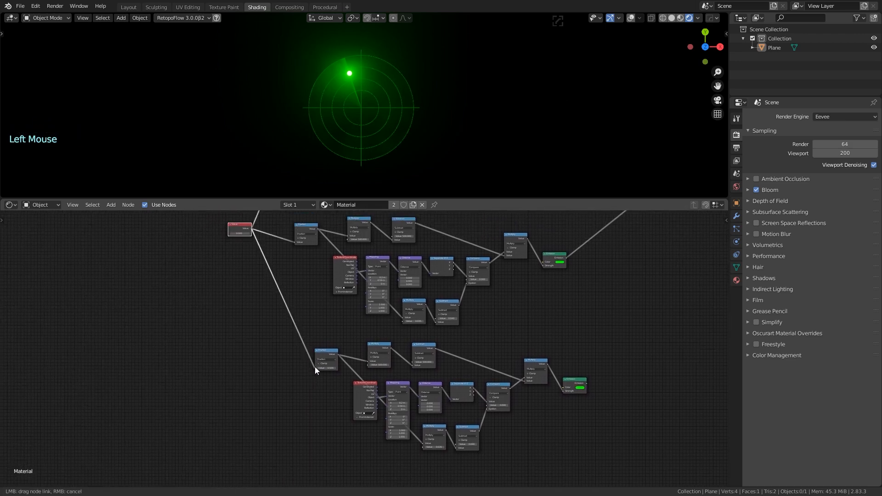
# Move the Material Output up and right, and duplicate the Mix Shader in front of it
pyautogui.moveTo(609, 308); pyautogui.dragTo(437, 361, button='middle')
pyautogui.scroll(-6, 398, 354)
pyautogui.scroll(2, 474, 287)
pyautogui.moveTo(515, 288); pyautogui.dragTo(445, 301, button='middle')
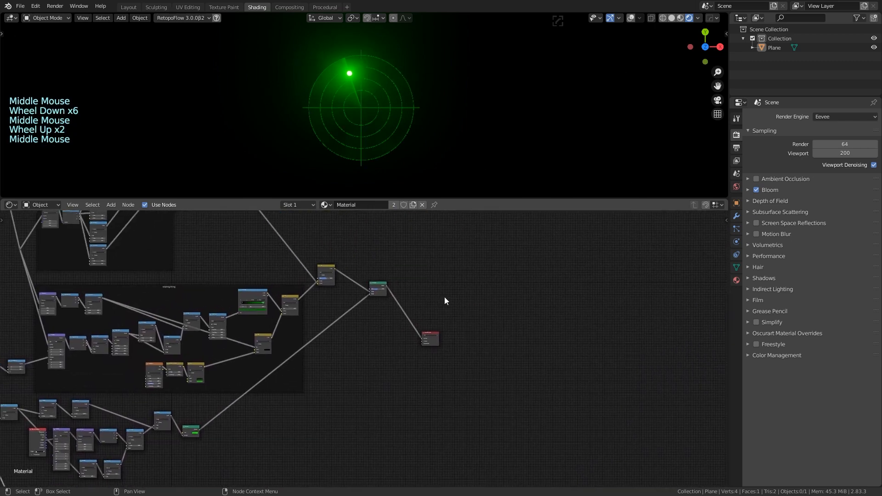
pyautogui.moveTo(434, 332); pyautogui.dragTo(472, 276)
pyautogui.scroll(6, 390, 305)
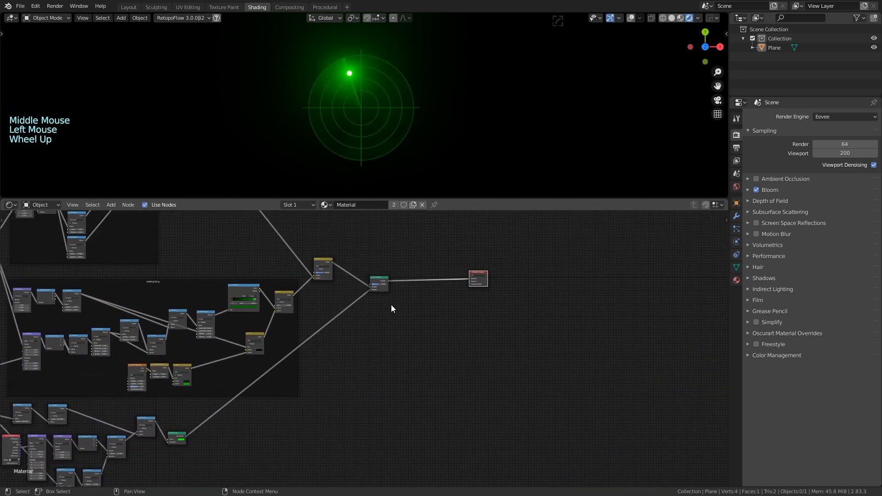
pyautogui.click(384, 244)
pyautogui.hotkey('shift', 'd')
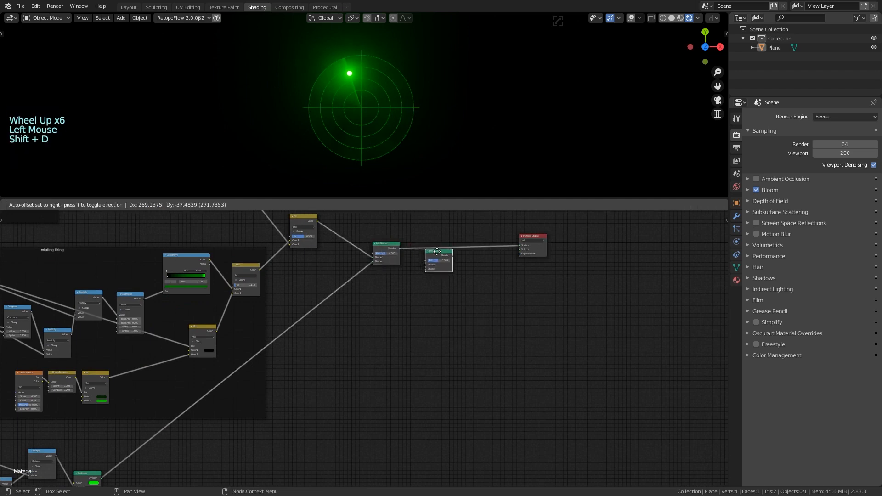
# Connect the duplicated network's Emission into the new Mix Shader
pyautogui.scroll(-4, 394, 311)
pyautogui.moveTo(394, 311); pyautogui.dragTo(414, 263, button='middle')
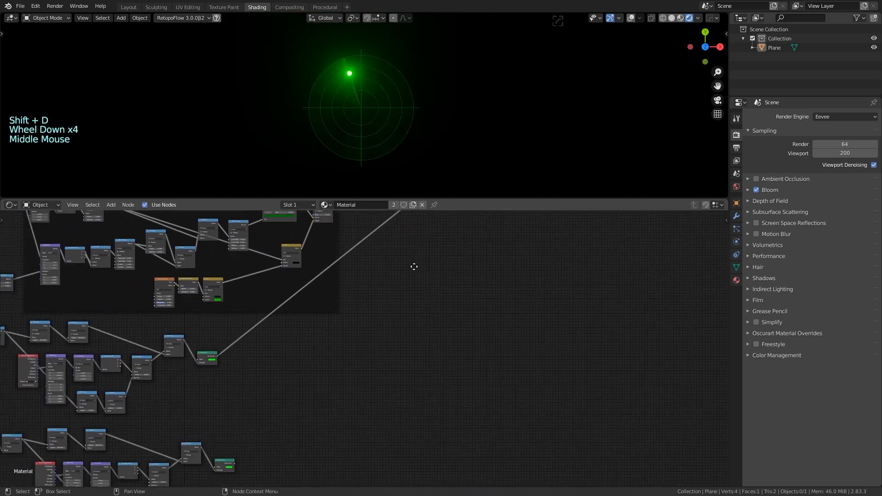
pyautogui.scroll(-1, 343, 338)
pyautogui.scroll(-1, 343, 337)
pyautogui.moveTo(343, 337); pyautogui.dragTo(322, 353, button='middle')
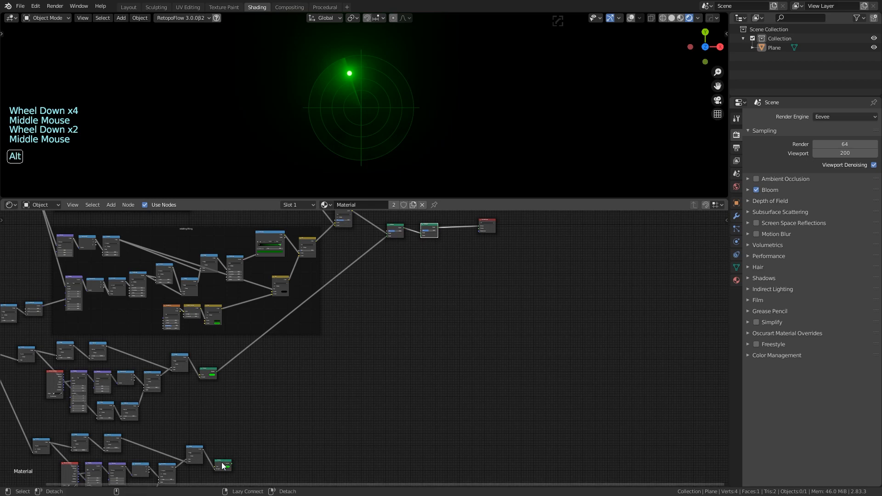
pyautogui.keyDown('alt'); pyautogui.moveTo(221, 462); pyautogui.dragTo(352, 332); pyautogui.keyUp('alt')
pyautogui.hotkey('ctrl', 'z')
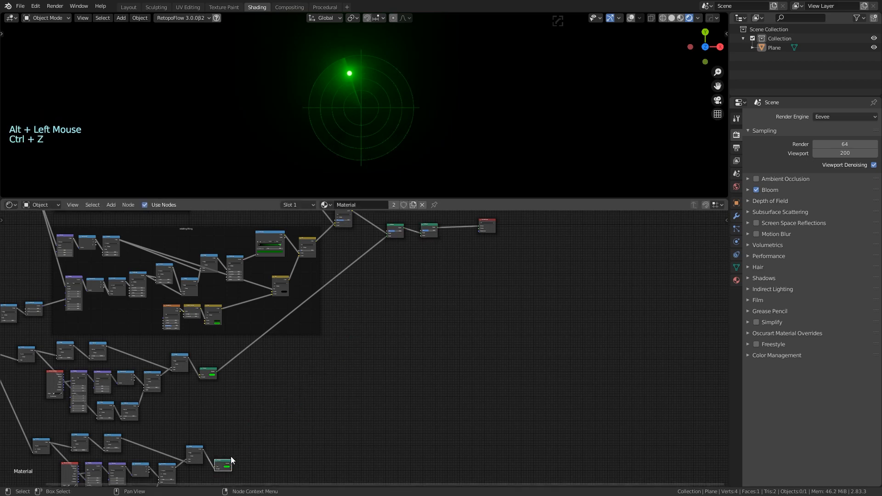
pyautogui.keyDown('alt'); pyautogui.moveTo(223, 466); pyautogui.dragTo(431, 236, button='right'); pyautogui.keyUp('alt')
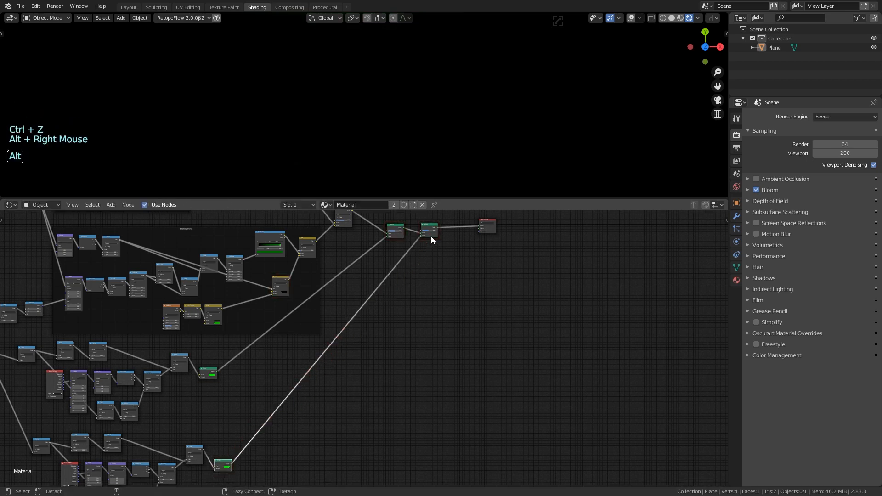
# Pan and zoom around the Mix Shader nodes and the duplicated network to check the wiring
pyautogui.scroll(4, 436, 259)
pyautogui.moveTo(454, 247); pyautogui.dragTo(371, 370, button='middle')
pyautogui.scroll(10, 373, 363)
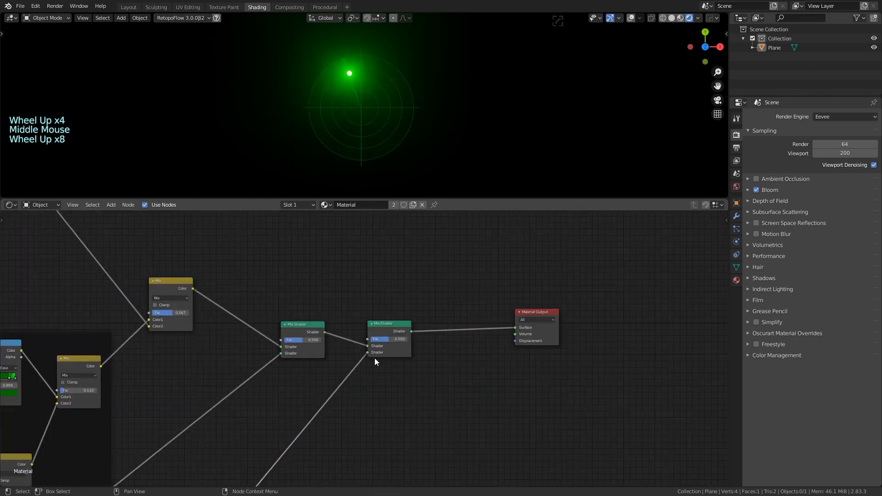
pyautogui.scroll(1, 385, 384)
pyautogui.scroll(-4, 368, 421)
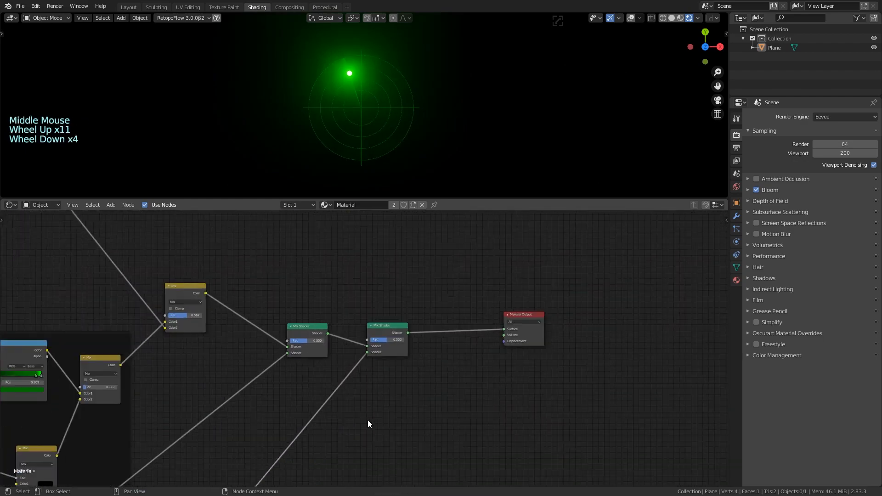
pyautogui.scroll(-11, 505, 299)
pyautogui.moveTo(368, 420); pyautogui.dragTo(445, 347, button='middle')
pyautogui.scroll(1, 414, 363)
pyautogui.scroll(7, 414, 349)
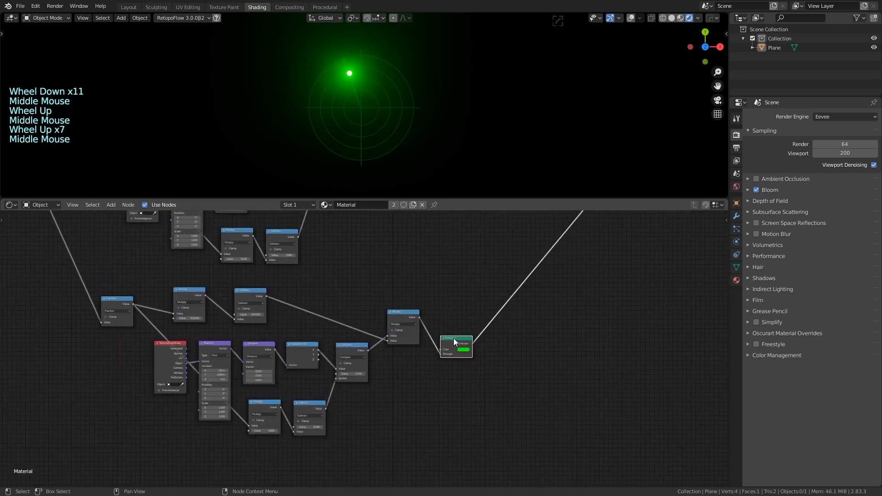
# Tidy the duplicated network by moving its Emission up and its Texture Coordinate left and down
pyautogui.moveTo(454, 338); pyautogui.dragTo(449, 311)
pyautogui.moveTo(399, 283); pyautogui.dragTo(449, 287, button='middle')
pyautogui.scroll(4, 387, 319)
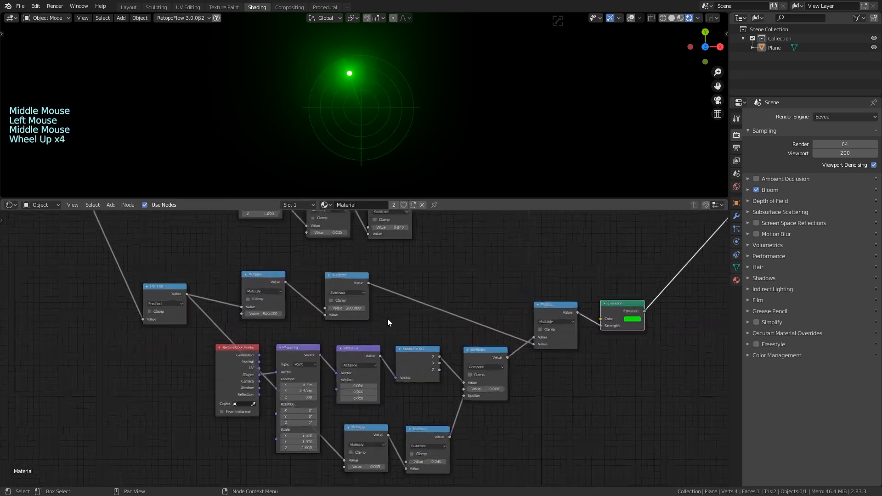
pyautogui.moveTo(388, 318); pyautogui.dragTo(464, 321, button='middle')
pyautogui.moveTo(238, 388); pyautogui.dragTo(249, 346, button='middle')
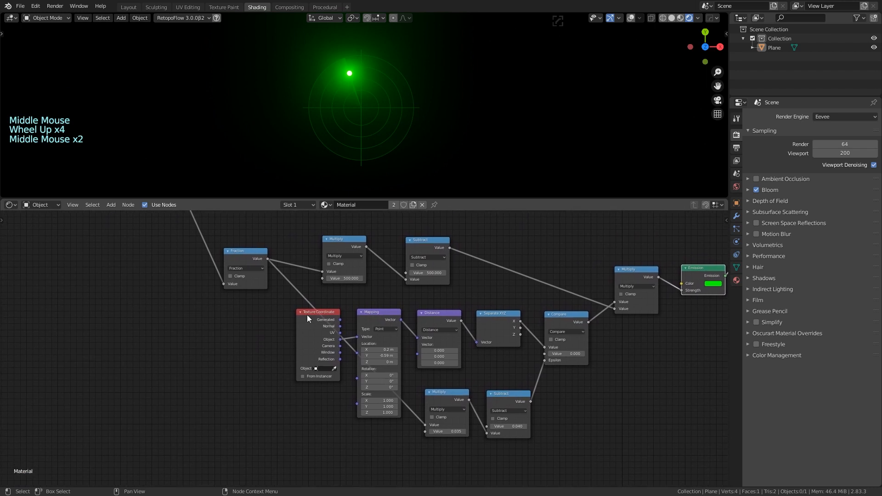
pyautogui.moveTo(307, 315); pyautogui.dragTo(278, 325)
pyautogui.moveTo(332, 396); pyautogui.dragTo(324, 391, button='middle')
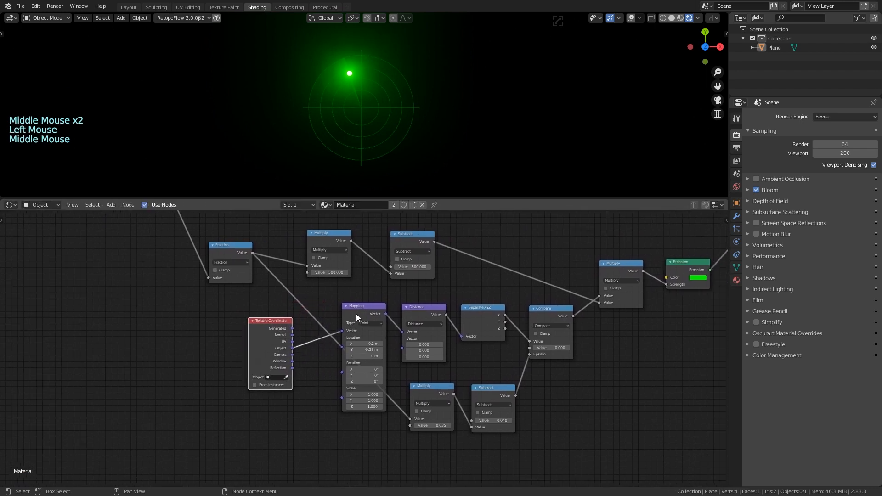
pyautogui.scroll(1, 373, 349)
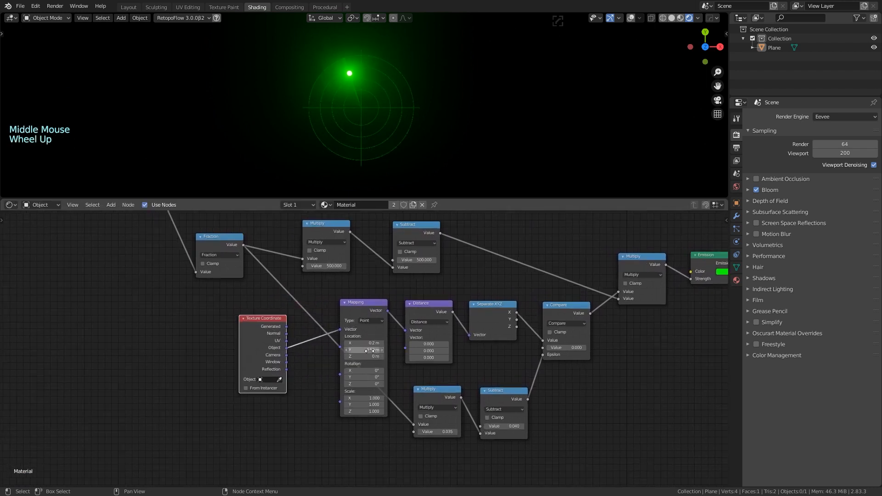
# Place the second blip by setting the copy's Mapping location to X -0.34 m, Y -0.36 m
pyautogui.keyDown('shift'); pyautogui.moveTo(366, 350); pyautogui.dragTo(350, 344); pyautogui.keyUp('shift')
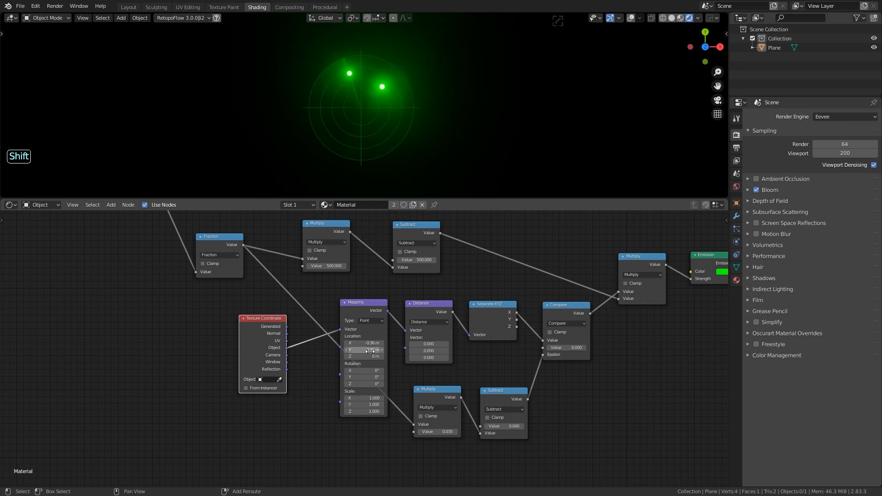
pyautogui.keyDown('shift'); pyautogui.moveTo(373, 343); pyautogui.dragTo(362, 343); pyautogui.keyUp('shift')
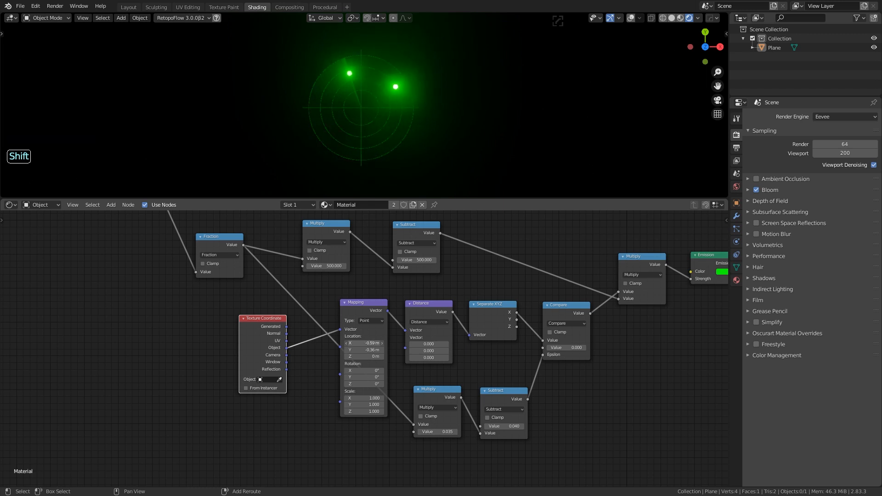
pyautogui.keyDown('shift'); pyautogui.moveTo(360, 344); pyautogui.dragTo(368, 343); pyautogui.keyUp('shift')
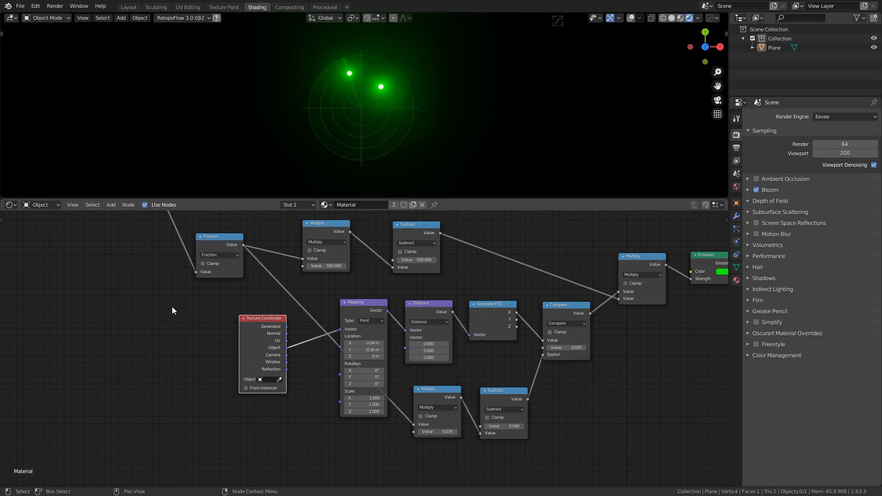
pyautogui.moveTo(172, 307); pyautogui.dragTo(225, 384, button='middle')
pyautogui.scroll(3, 143, 388)
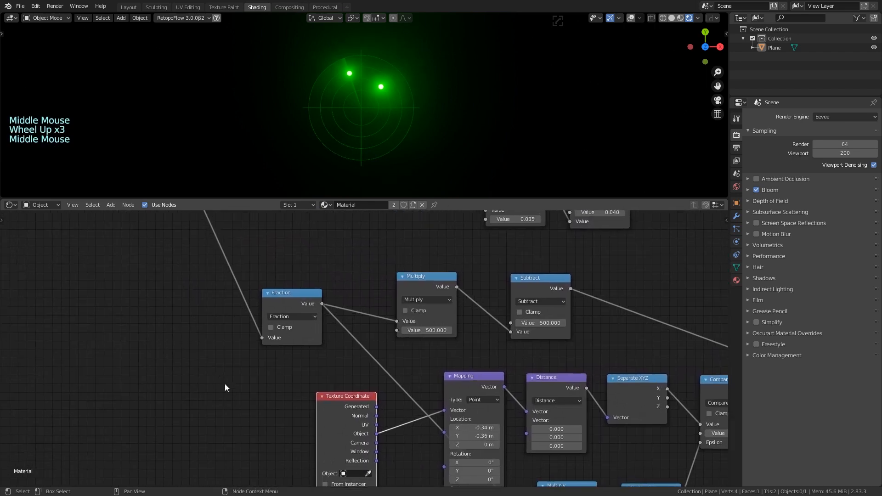
pyautogui.scroll(2, 287, 374)
pyautogui.scroll(-4, 284, 396)
# Bring both blip networks into view and move the time Value node lower in the graph
pyautogui.moveTo(285, 395); pyautogui.dragTo(269, 381, button='middle')
pyautogui.scroll(-1, 225, 332)
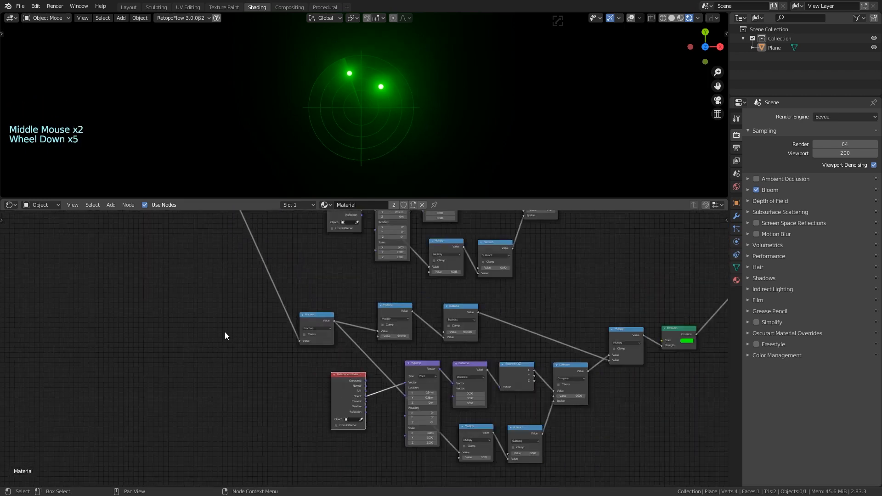
pyautogui.scroll(-3, 227, 331)
pyautogui.moveTo(255, 311); pyautogui.dragTo(277, 383, button='middle')
pyautogui.scroll(-1, 241, 269)
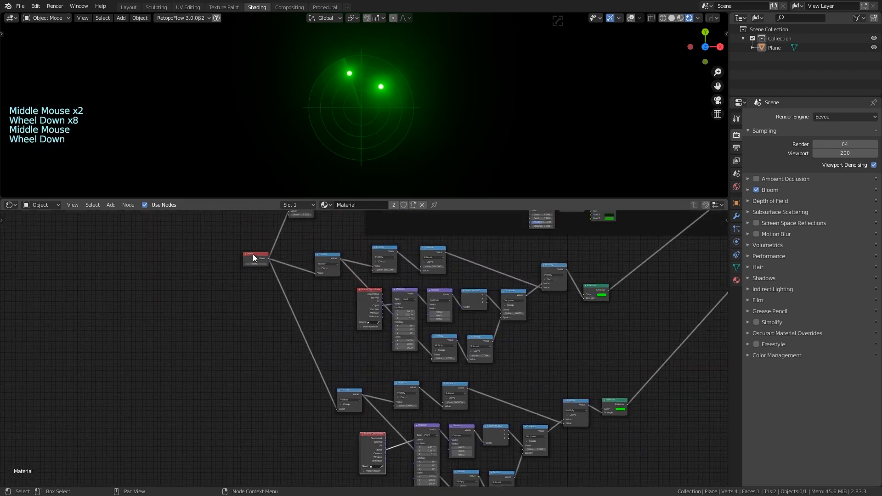
pyautogui.moveTo(253, 255); pyautogui.dragTo(251, 301)
pyautogui.scroll(5, 217, 320)
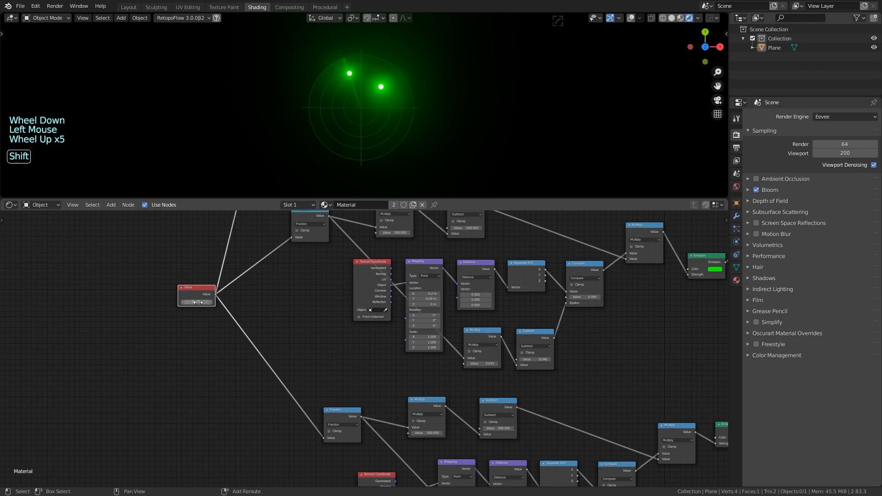
# Adjust the time value to rotate the sweep, then view the lower radar layer's nodes
pyautogui.moveTo(198, 301)
pyautogui.keyDown('shift'); pyautogui.mouseDown()
pyautogui.moveTo(217, 302)
pyautogui.moveTo(205, 302)
pyautogui.mouseUp(); pyautogui.keyUp('shift')
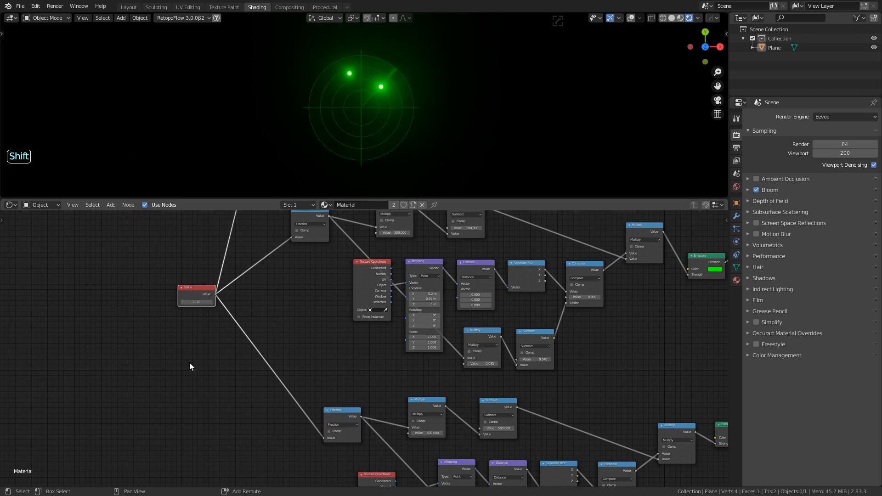
pyautogui.scroll(5, 188, 348)
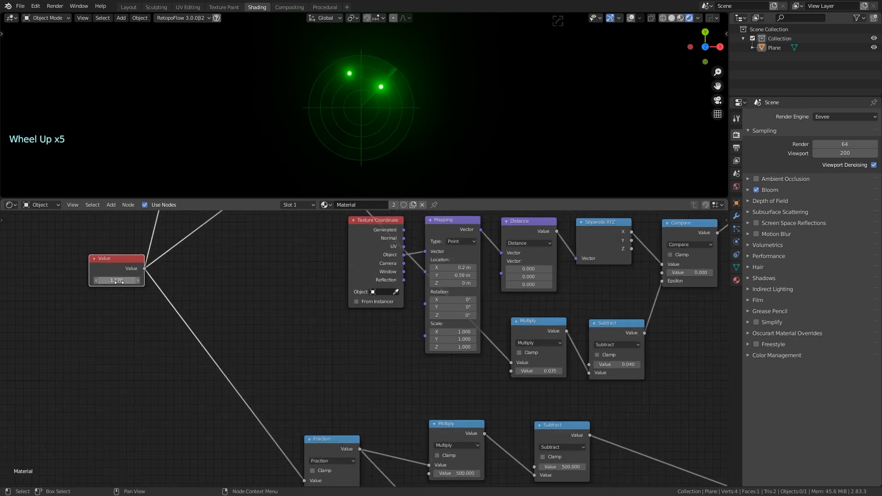
pyautogui.scroll(-3, 161, 351)
pyautogui.moveTo(213, 390); pyautogui.dragTo(200, 342, button='middle')
pyautogui.scroll(-1, 202, 344)
pyautogui.moveTo(215, 379); pyautogui.dragTo(193, 342, button='middle')
# Insert a Math Subtract node (0.170) into the lower layer's time Value link
pyautogui.hotkey('shift', 'a')
pyautogui.click(237, 340)
pyautogui.write('math')
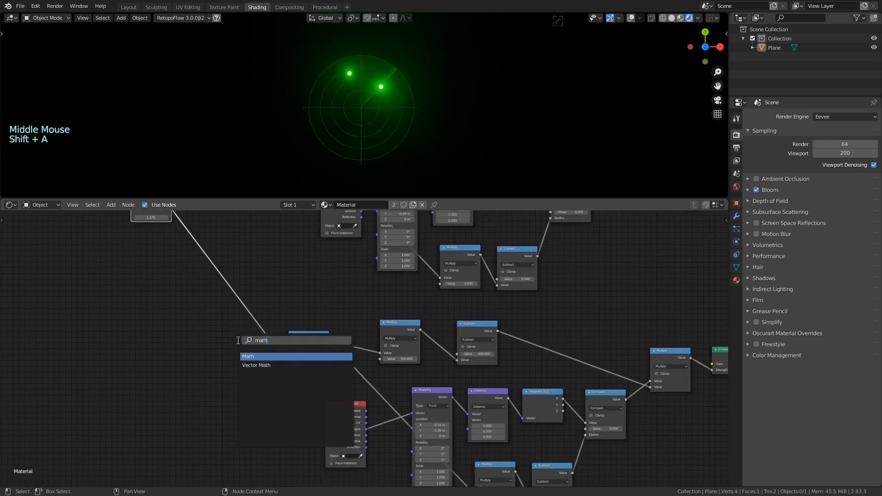
pyautogui.press('Return')
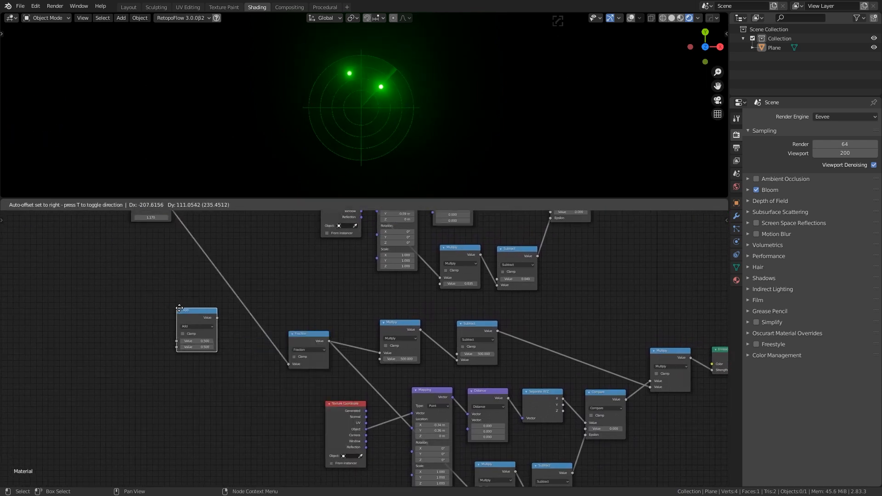
pyautogui.click(183, 309)
pyautogui.scroll(4, 204, 386)
pyautogui.click(144, 321)
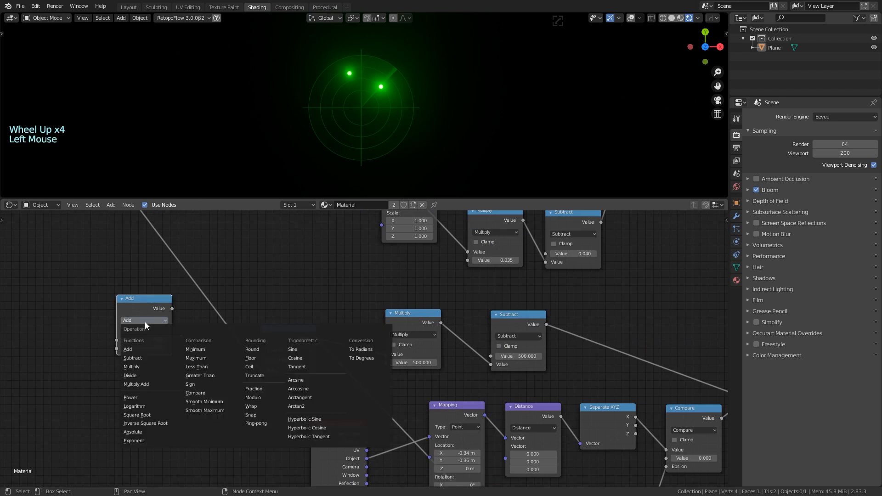
pyautogui.click(146, 334)
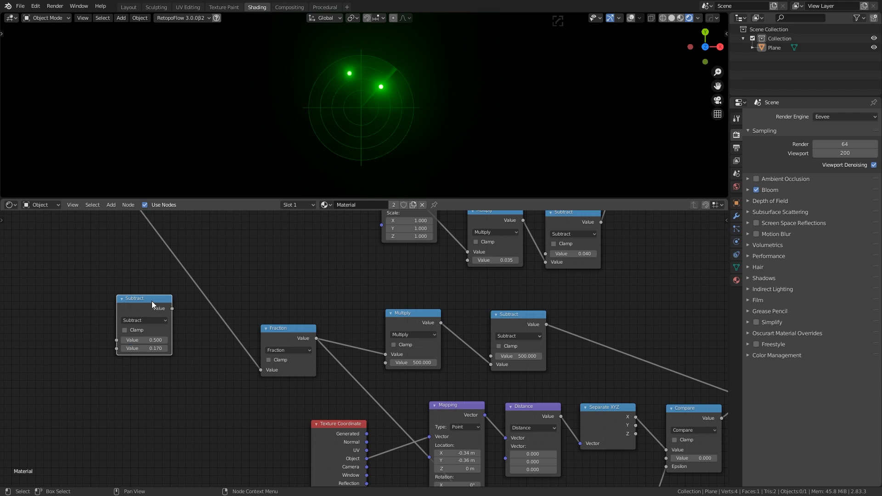
pyautogui.moveTo(151, 301); pyautogui.dragTo(202, 301)
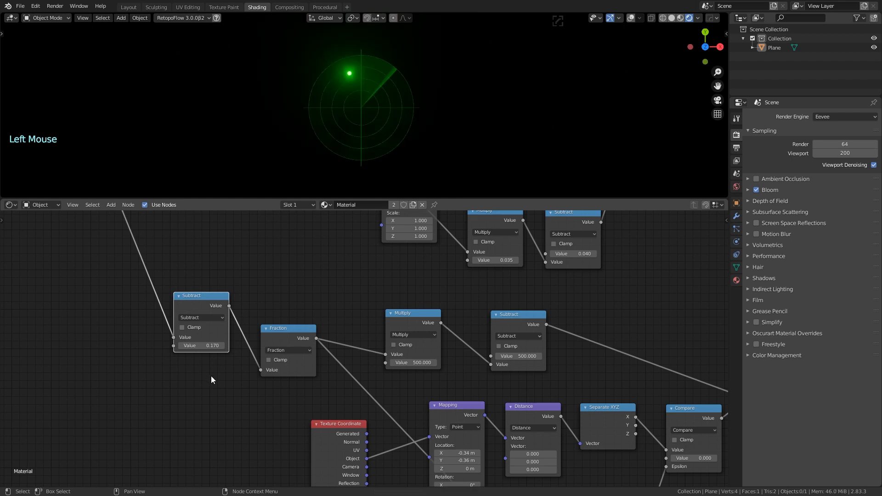
# Raise the time Value to test both blips, then save radar_tutorial.blend
pyautogui.click(288, 332)
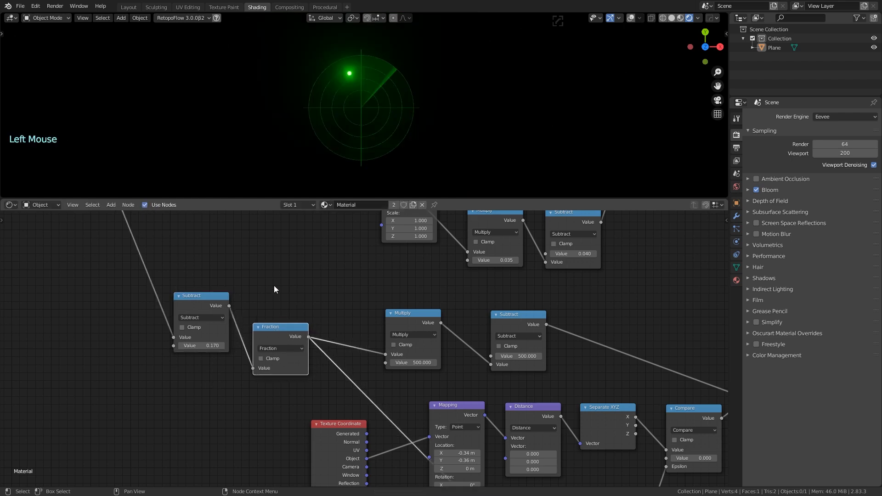
pyautogui.scroll(-4, 270, 282)
pyautogui.scroll(-3, 272, 281)
pyautogui.moveTo(252, 266); pyautogui.dragTo(364, 336, button='middle')
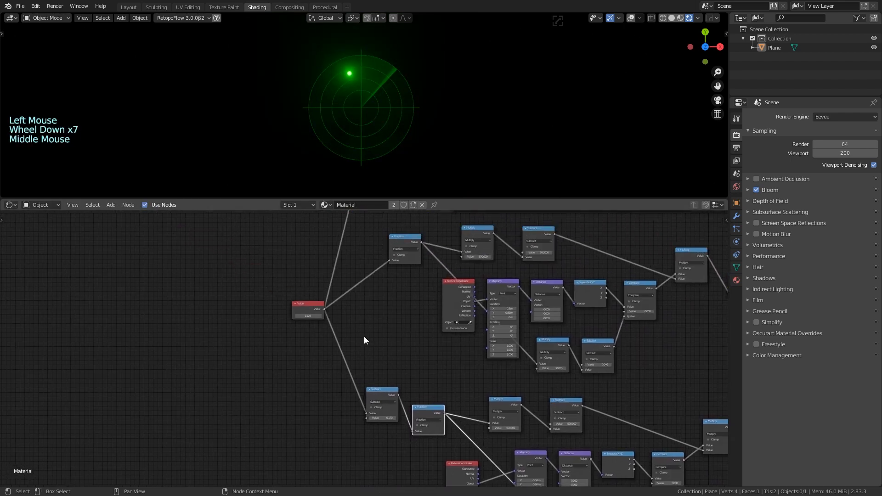
pyautogui.scroll(5, 280, 361)
pyautogui.moveTo(281, 360); pyautogui.dragTo(286, 383, button='middle')
pyautogui.scroll(3, 281, 363)
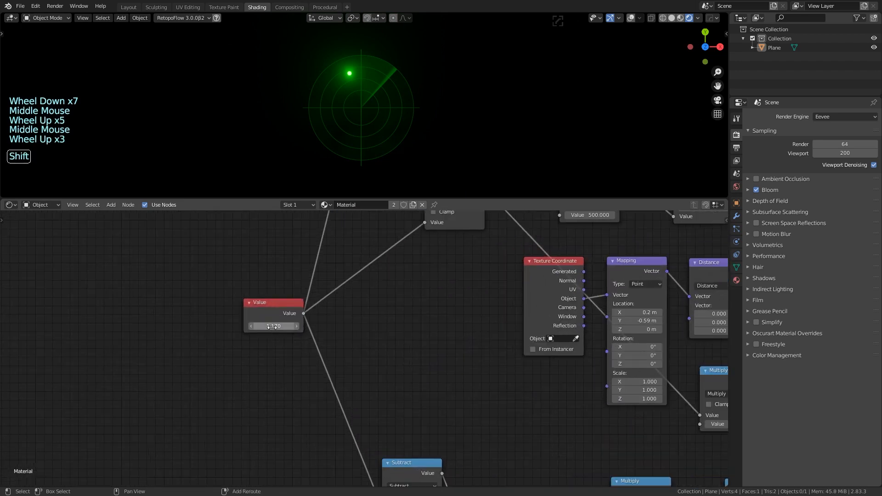
pyautogui.keyDown('shift'); pyautogui.moveTo(273, 326); pyautogui.dragTo(397, 326); pyautogui.keyUp('shift')
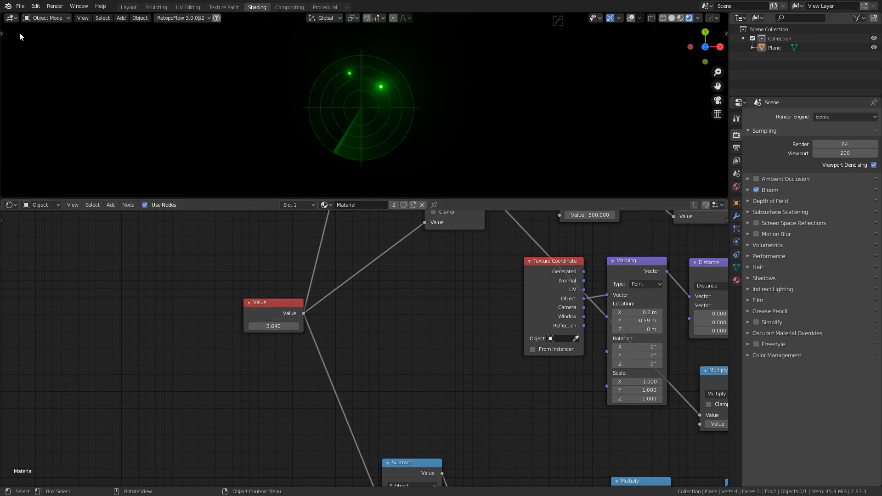
pyautogui.click(21, 9)
pyautogui.click(41, 71)
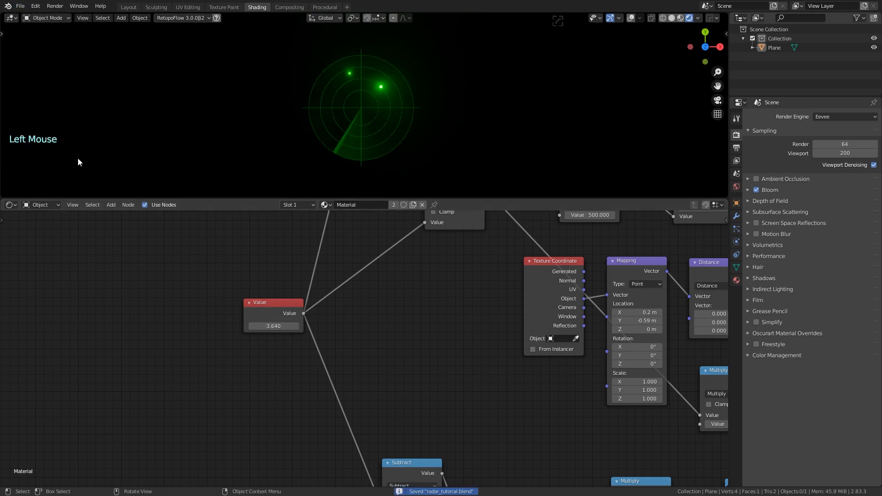
# Move the middle blip node group further to the right
pyautogui.scroll(-1, 172, 305)
pyautogui.scroll(-2, 171, 305)
pyautogui.moveTo(172, 305); pyautogui.dragTo(157, 327, button='middle')
pyautogui.scroll(-5, 201, 354)
pyautogui.moveTo(201, 354); pyautogui.dragTo(132, 323, button='middle')
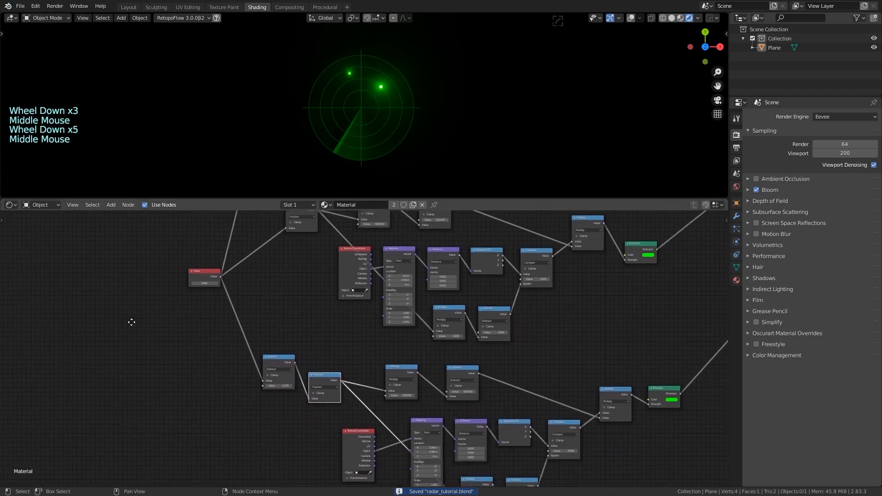
pyautogui.scroll(-5, 101, 322)
pyautogui.scroll(-8, 114, 329)
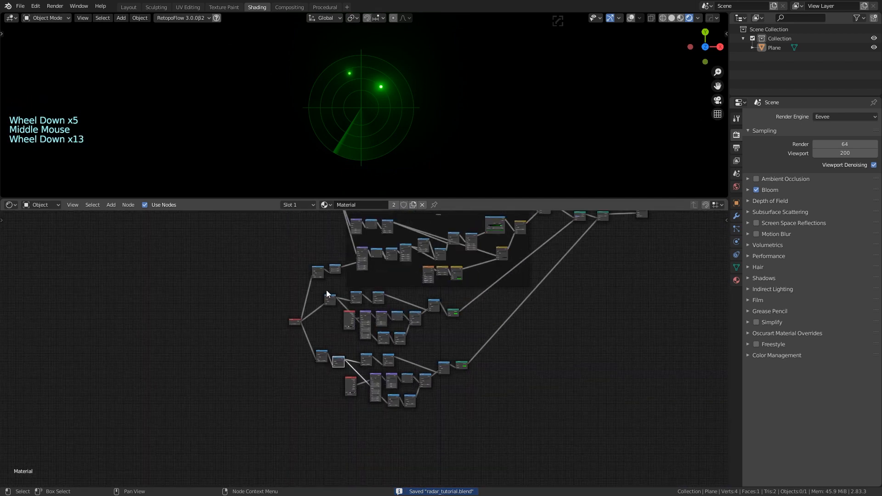
pyautogui.moveTo(341, 292); pyautogui.dragTo(469, 344)
pyautogui.press('g')
pyautogui.click(501, 345)
pyautogui.scroll(1, 520, 397)
pyautogui.moveTo(520, 398); pyautogui.dragTo(468, 395, button='middle')
pyautogui.click(489, 412)
# Reposition the lower blip node group to sit beside the middle one
pyautogui.moveTo(319, 322); pyautogui.dragTo(468, 419)
pyautogui.click(464, 411)
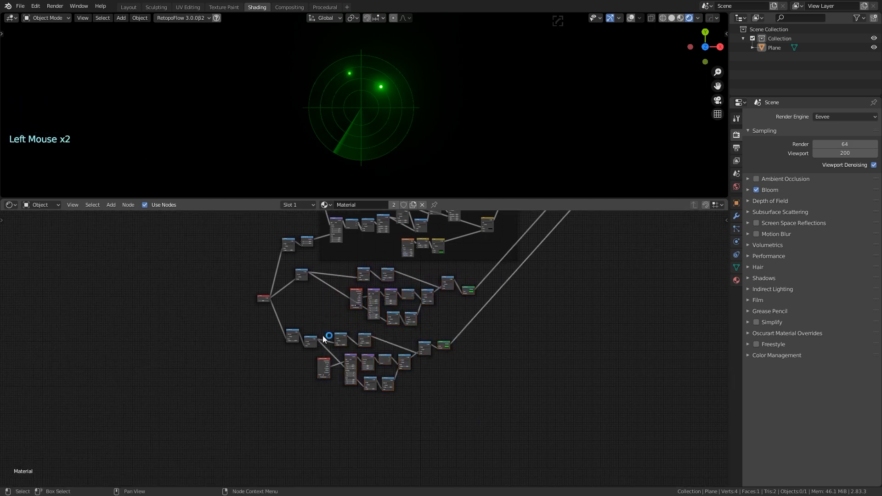
pyautogui.moveTo(322, 334); pyautogui.dragTo(470, 402)
pyautogui.press('g')
pyautogui.click(496, 403)
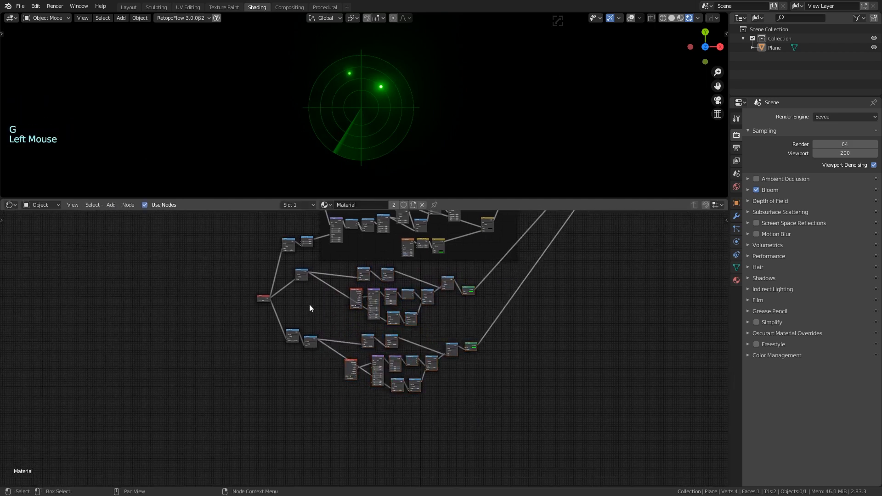
# Join the middle and lower node groups into one shared frame with Ctrl+J
pyautogui.moveTo(320, 282); pyautogui.dragTo(519, 435)
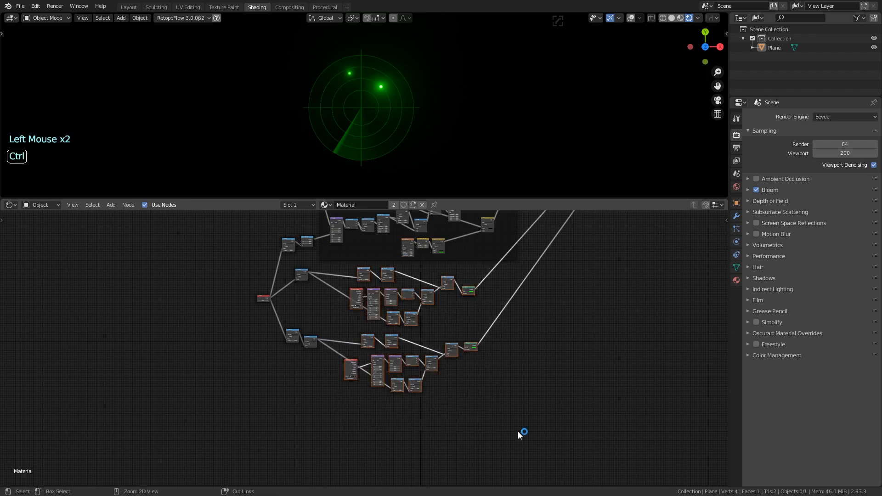
pyautogui.hotkey('ctrl', 'j')
pyautogui.click(528, 326)
pyautogui.moveTo(603, 259); pyautogui.dragTo(616, 340, button='middle')
pyautogui.scroll(-1, 616, 339)
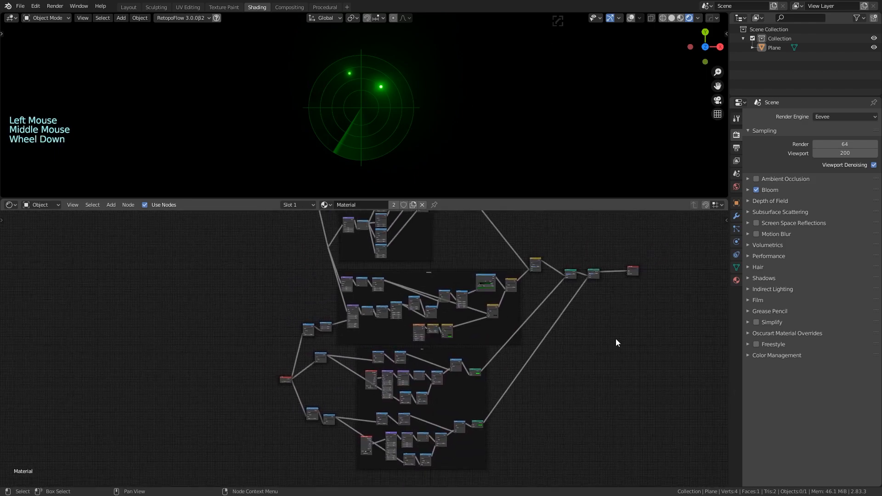
pyautogui.scroll(-3, 617, 341)
pyautogui.scroll(4, 285, 429)
pyautogui.moveTo(285, 429); pyautogui.dragTo(285, 364, button='middle')
pyautogui.scroll(5, 285, 364)
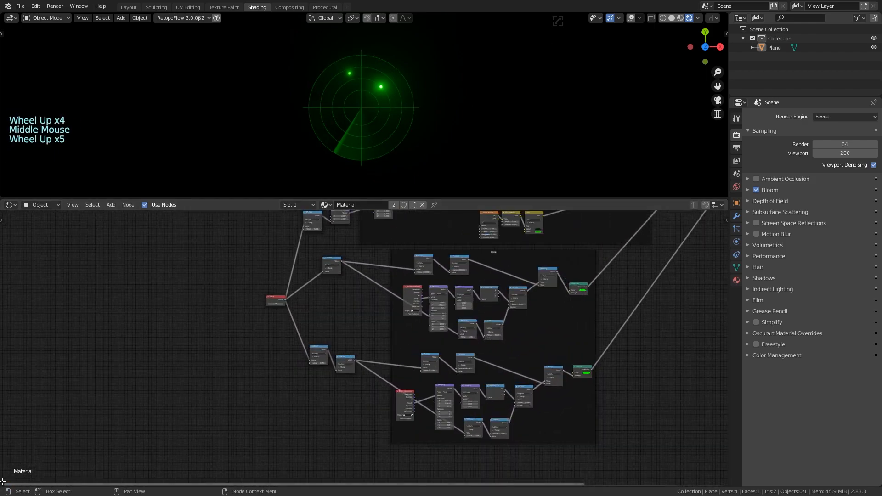
# Split a new area off the bottom of the node editor and show its editor types
pyautogui.moveTo(2, 481); pyautogui.dragTo(10, 435)
pyautogui.click(69, 420)
pyautogui.click(10, 440)
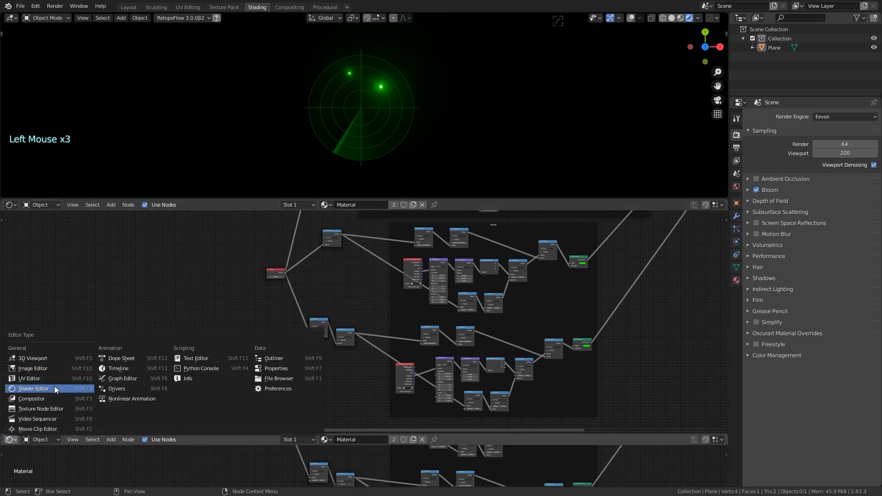
# Make the new area a Timeline with end frame 100 and the playhead at frame 0
pyautogui.click(125, 374)
pyautogui.scroll(5, 223, 359)
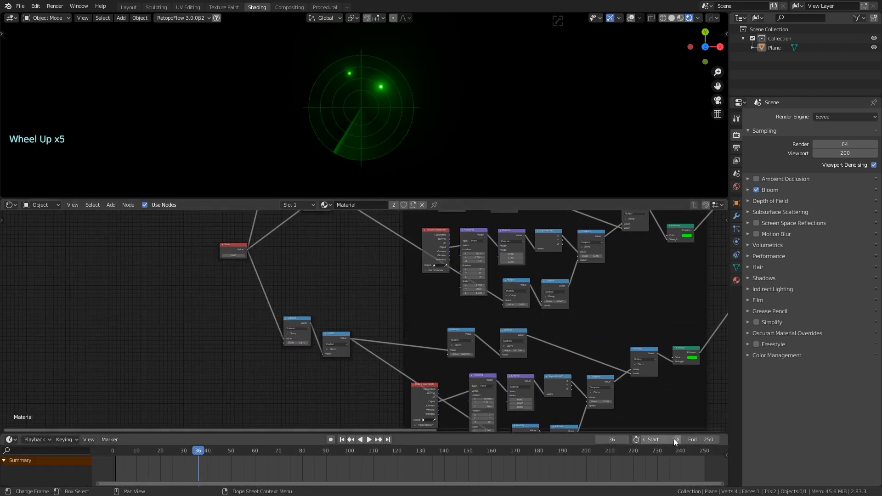
pyautogui.click(708, 440)
pyautogui.press('Return')
pyautogui.moveTo(183, 452); pyautogui.dragTo(113, 452)
# Keyframe the time Value node at 0 on frame 0
pyautogui.moveTo(247, 381); pyautogui.dragTo(172, 385, button='middle')
pyautogui.scroll(3, 156, 325)
pyautogui.moveTo(156, 325); pyautogui.dragTo(146, 357, button='middle')
pyautogui.moveTo(152, 261); pyautogui.dragTo(130, 274)
pyautogui.scroll(3, 135, 325)
pyautogui.moveTo(135, 326); pyautogui.dragTo(157, 327, button='middle')
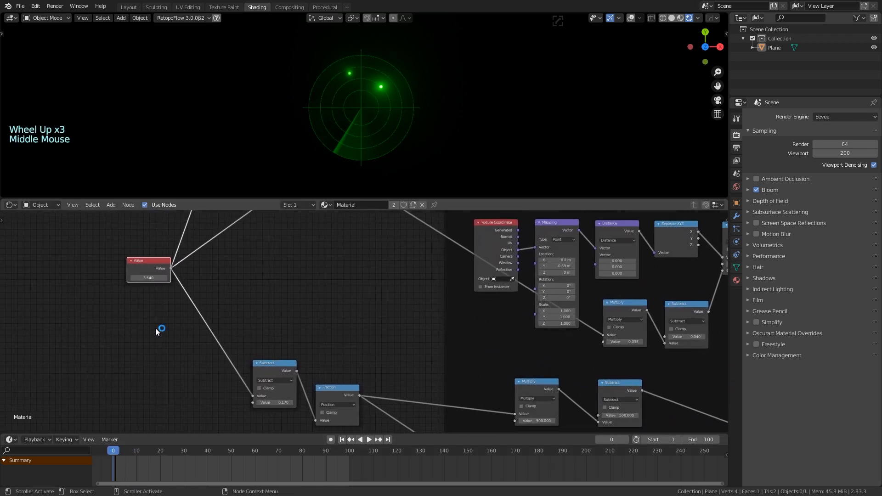
pyautogui.rightClick(148, 277)
pyautogui.click(150, 278)
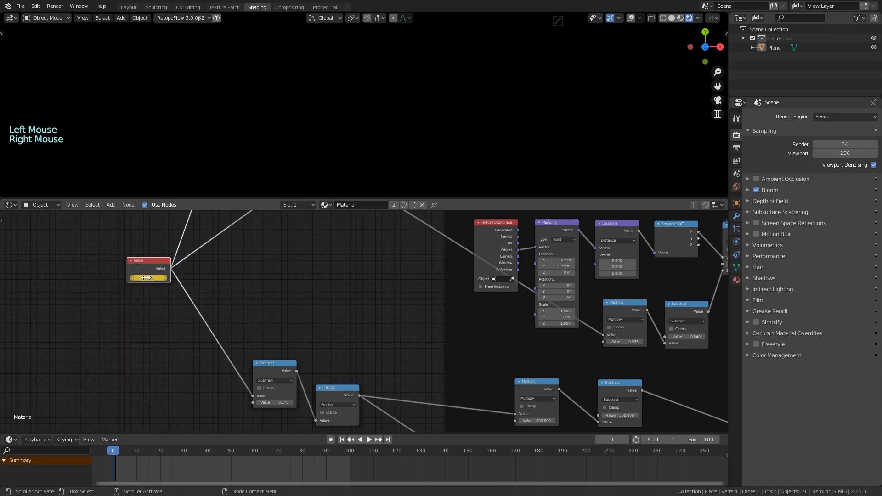
pyautogui.press('Return')
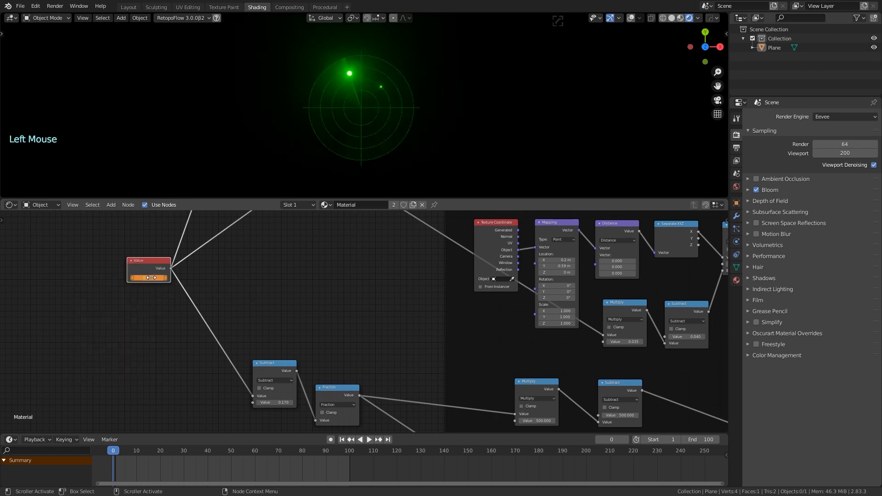
pyautogui.rightClick(148, 278)
pyautogui.click(148, 278)
# Keyframe the time Value node at 1.000 on frame 100
pyautogui.moveTo(247, 451); pyautogui.dragTo(290, 449)
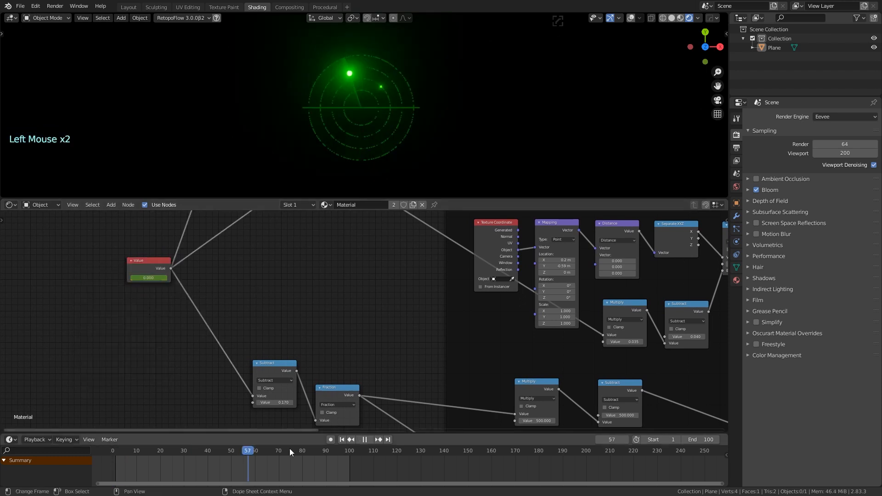
pyautogui.moveTo(350, 452); pyautogui.dragTo(350, 452)
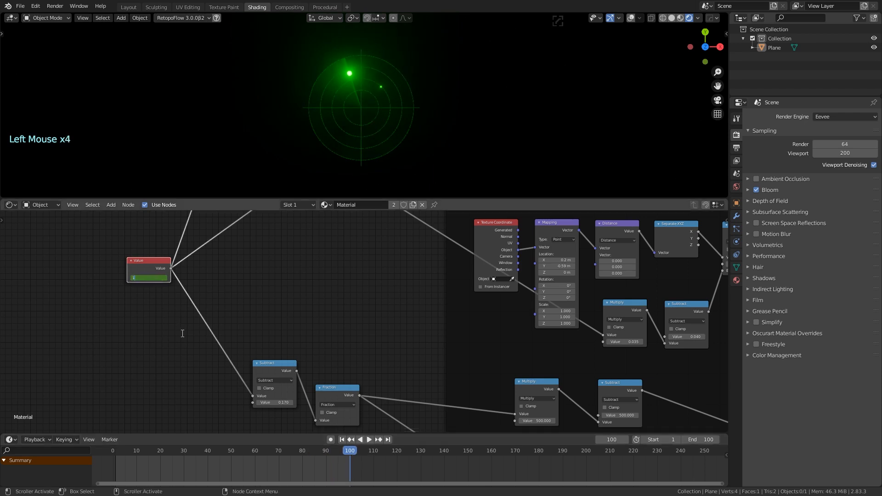
pyautogui.rightClick(156, 277)
pyautogui.click(156, 279)
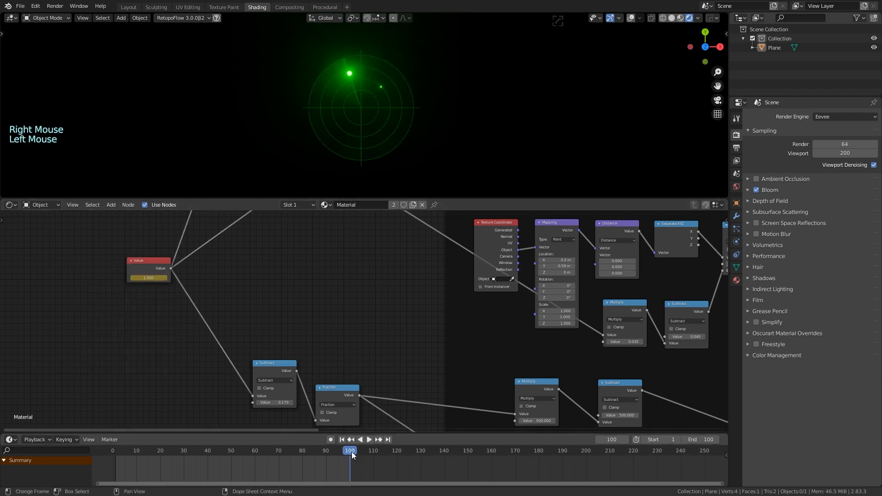
# Rewind and play the animation to preview the radar sweep, then return to frame 0
pyautogui.moveTo(352, 451); pyautogui.dragTo(106, 452)
pyautogui.press('space')
pyautogui.press('space')
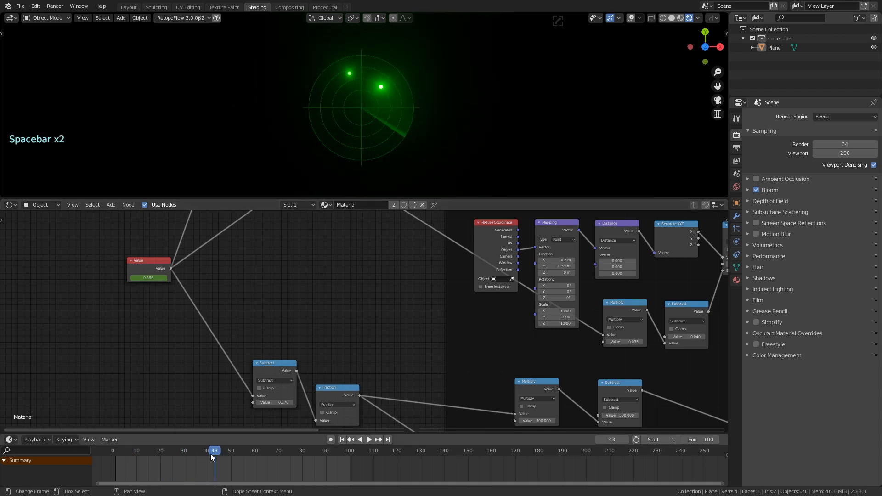
pyautogui.click(120, 457)
pyautogui.click(142, 271)
pyautogui.rightClick(128, 460)
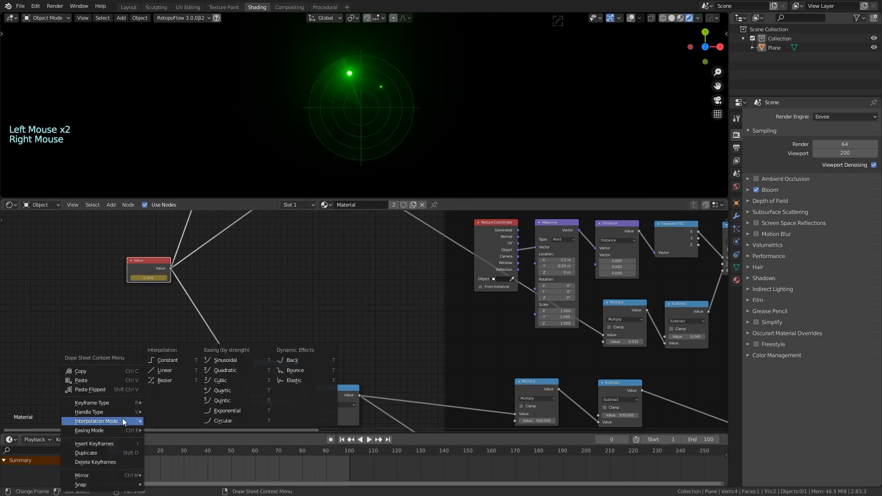
pyautogui.click(175, 372)
pyautogui.click(116, 453)
pyautogui.press('space')
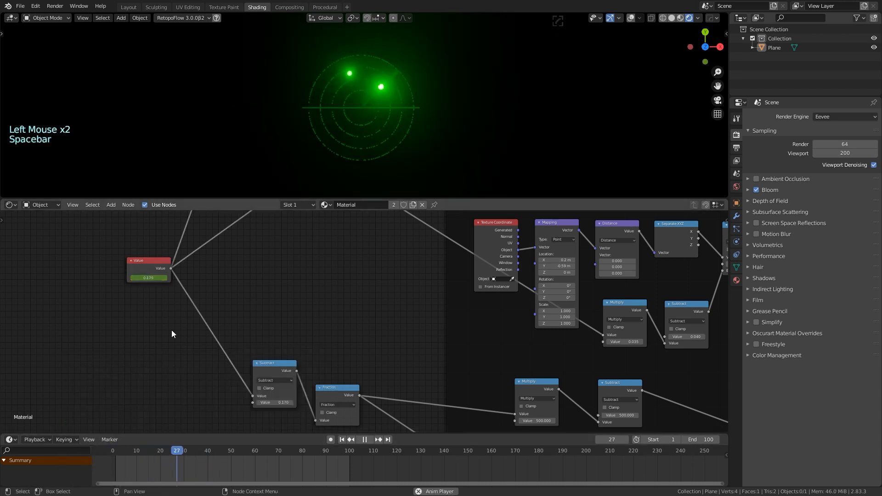
pyautogui.press('space')
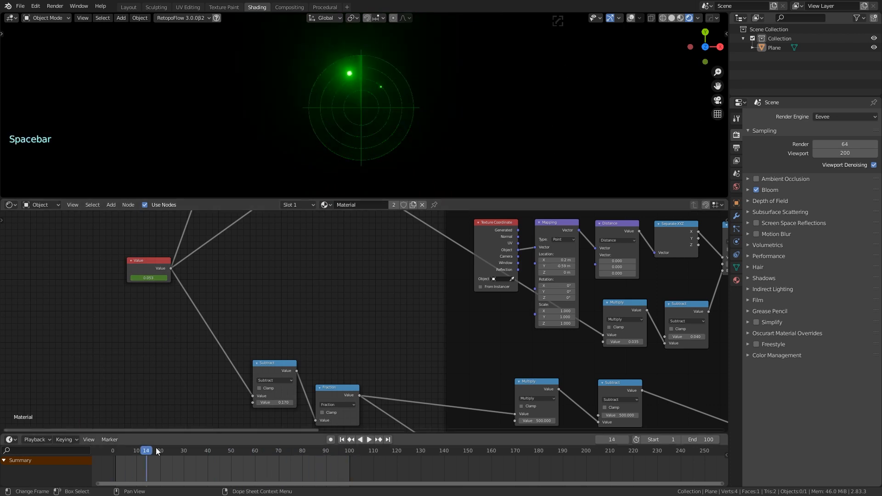
pyautogui.click(134, 453)
pyautogui.click(113, 451)
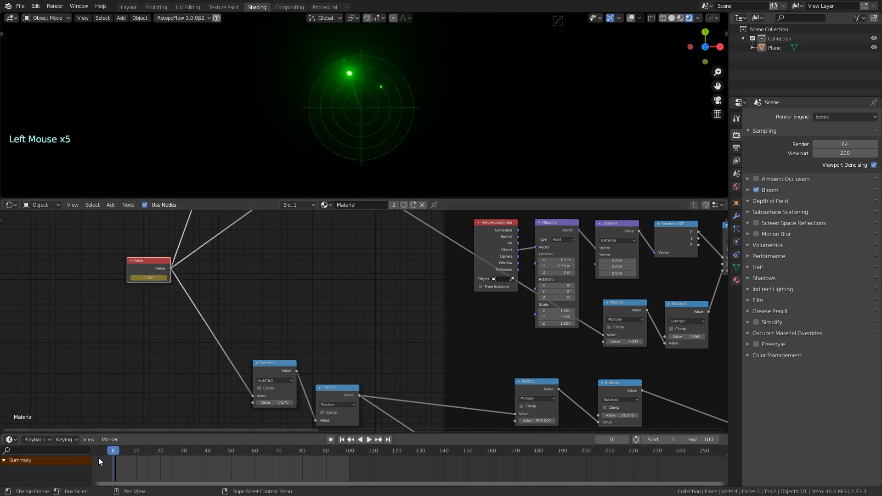
# Select the Plane with overlays on to show its keyframes at 0 and 100 and check interpolation
pyautogui.click(353, 103)
pyautogui.click(324, 126)
pyautogui.click(148, 267)
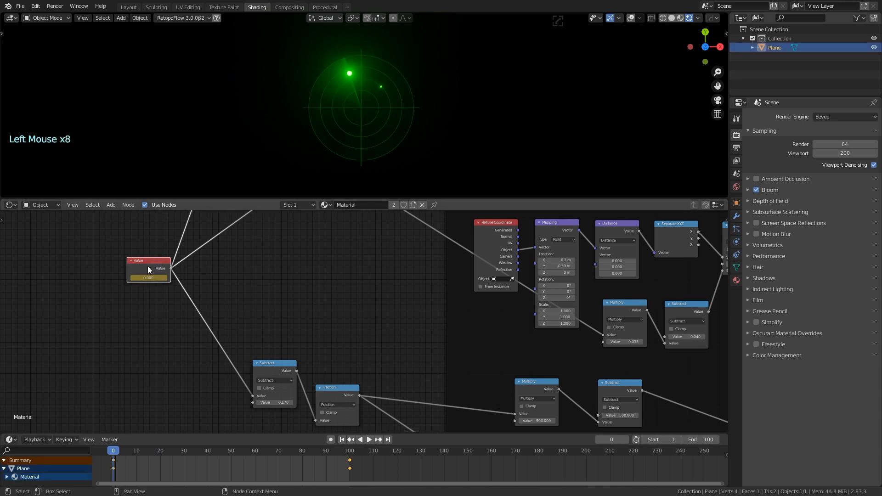
pyautogui.click(631, 18)
pyautogui.click(399, 126)
pyautogui.click(137, 342)
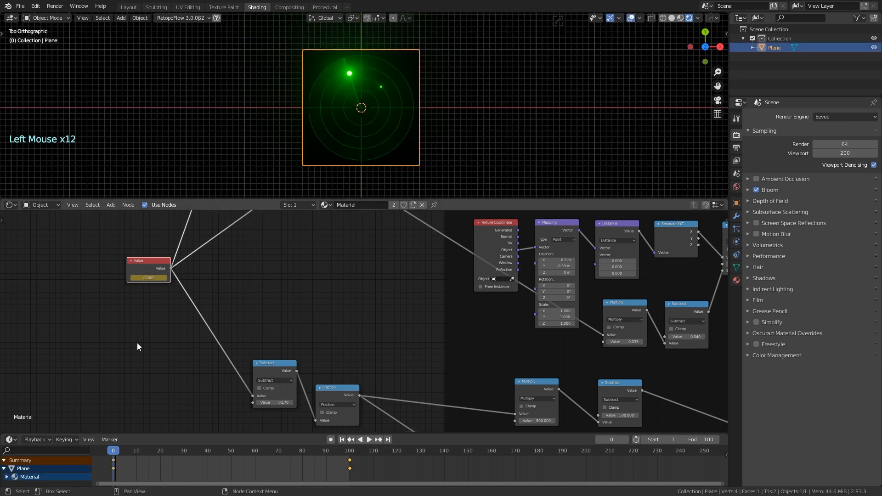
pyautogui.moveTo(122, 452)
pyautogui.mouseDown()
pyautogui.moveTo(336, 452)
pyautogui.moveTo(113, 453)
pyautogui.mouseUp()
pyautogui.rightClick(132, 461)
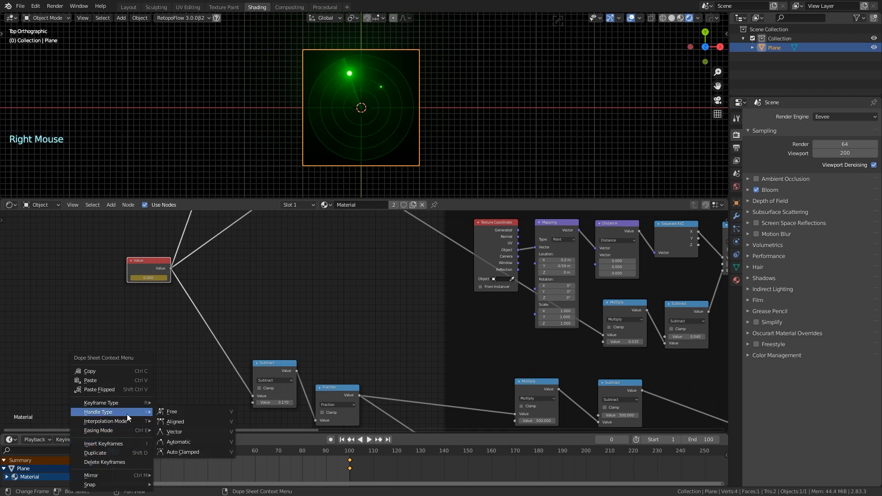
# Hide the overlays and play the radar animation, stopping at frame 59
pyautogui.click(631, 19)
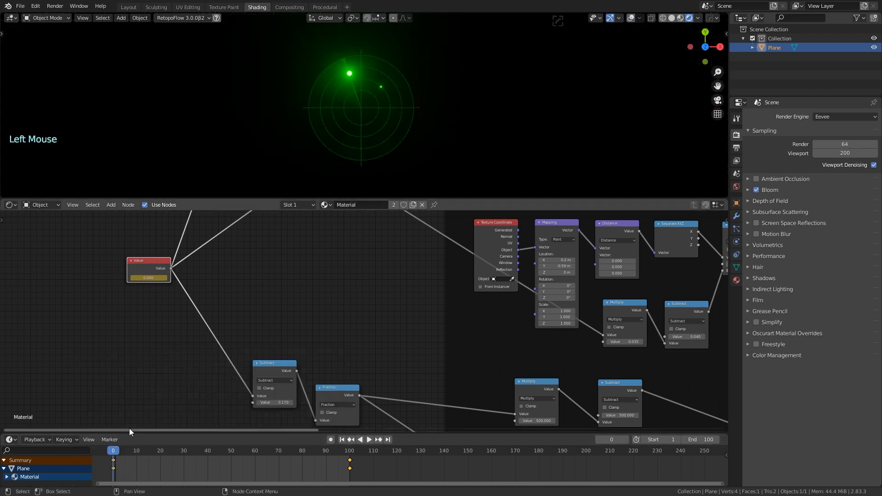
pyautogui.click(101, 368)
pyautogui.press('space')
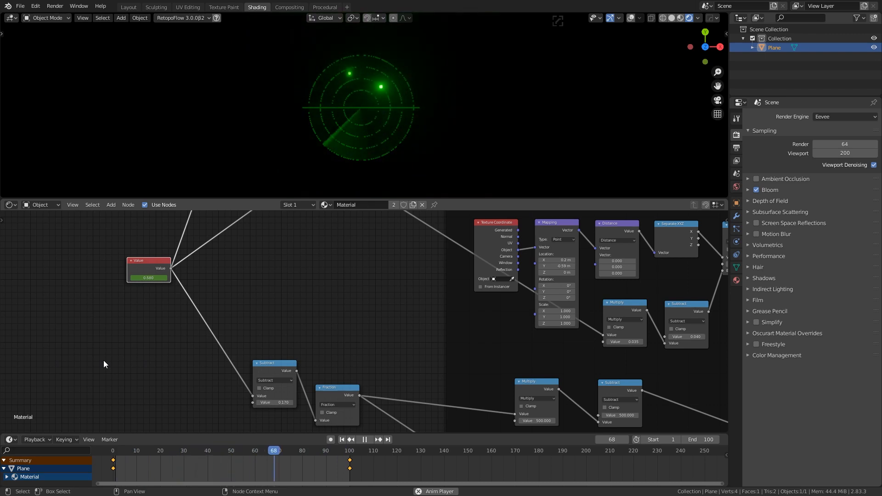
pyautogui.press('space')
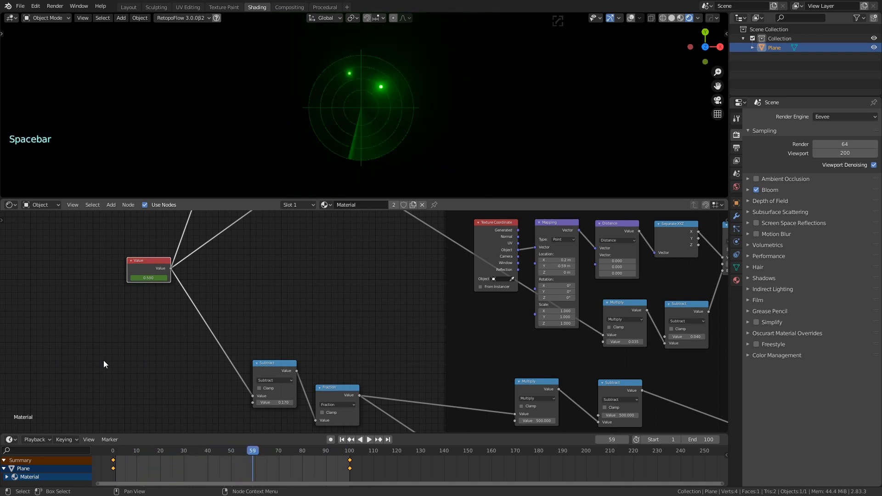
pyautogui.scroll(-16, 352, 308)
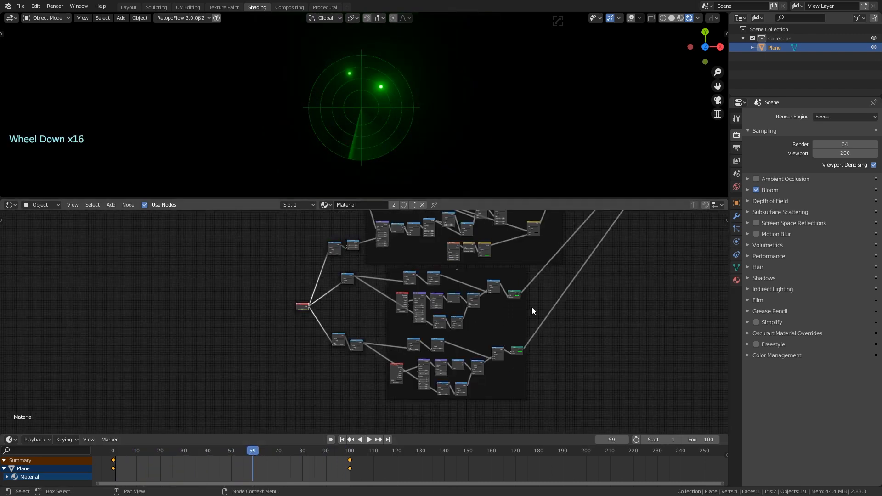
# Save the blend file
pyautogui.moveTo(531, 309); pyautogui.dragTo(411, 369, button='middle')
pyautogui.click(21, 7)
pyautogui.click(21, 72)
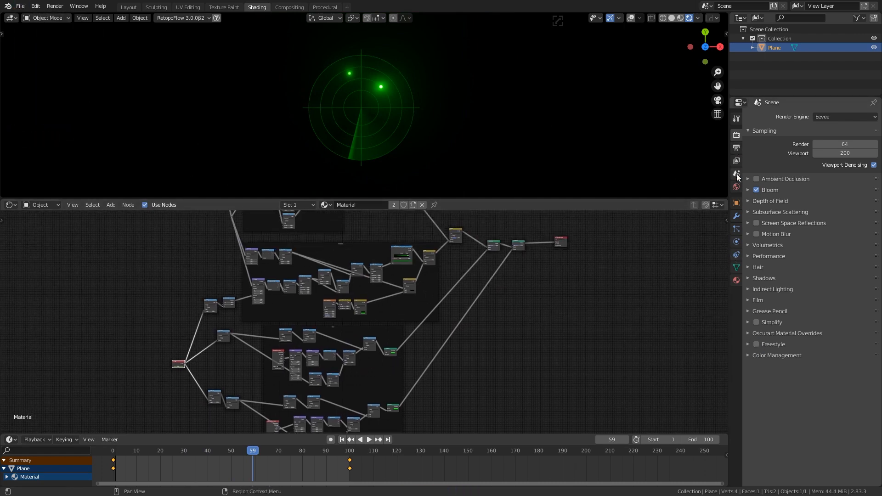
# Set the output file format to FFmpeg video and review its encoding container options
pyautogui.click(736, 148)
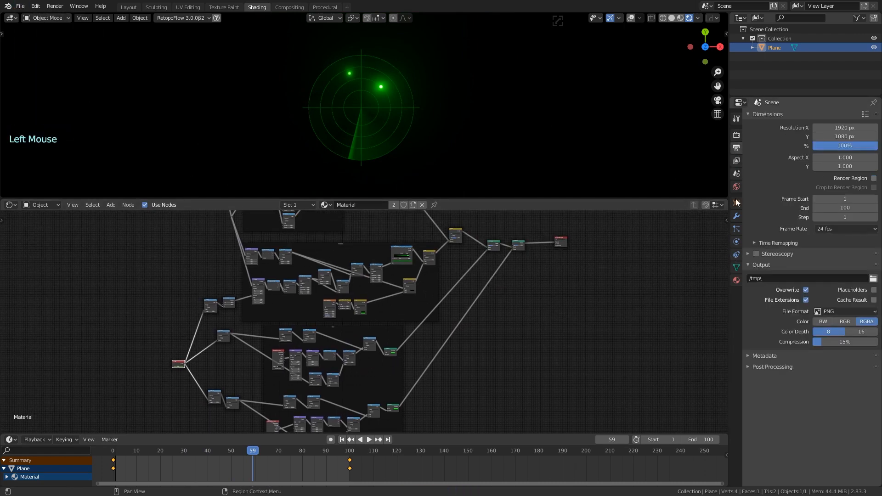
pyautogui.click(841, 312)
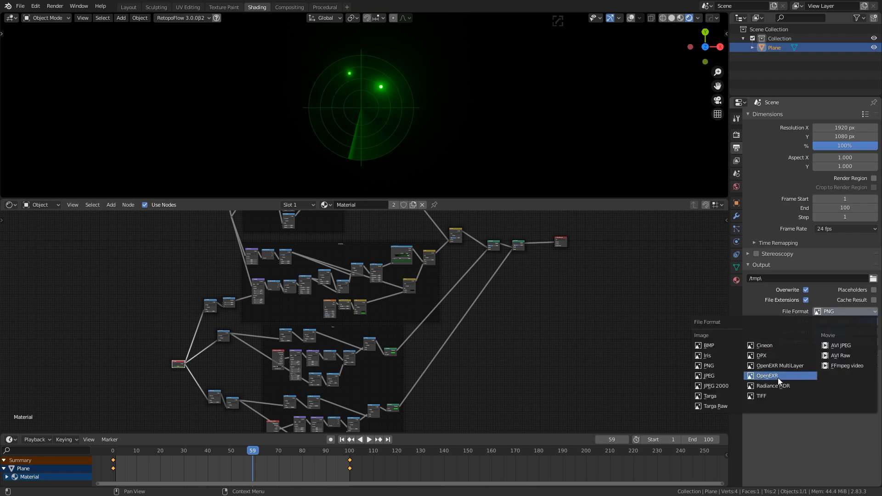
pyautogui.click(861, 366)
pyautogui.click(754, 336)
pyautogui.click(840, 349)
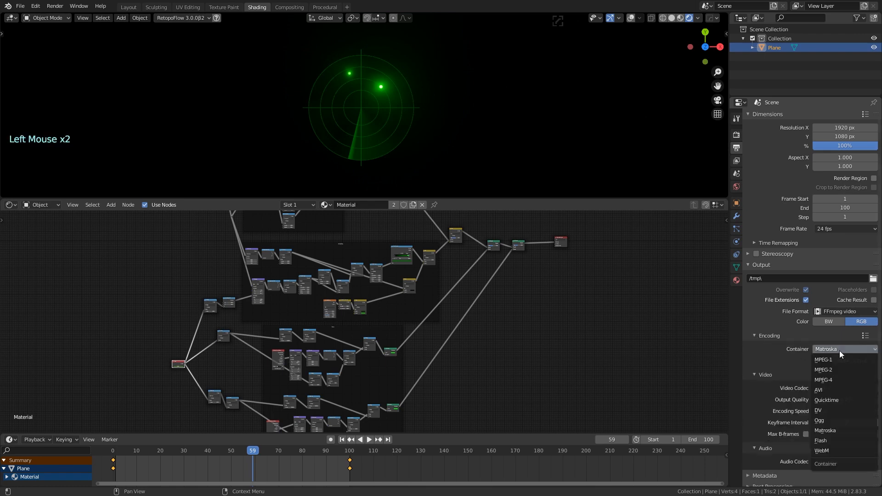
pyautogui.click(755, 336)
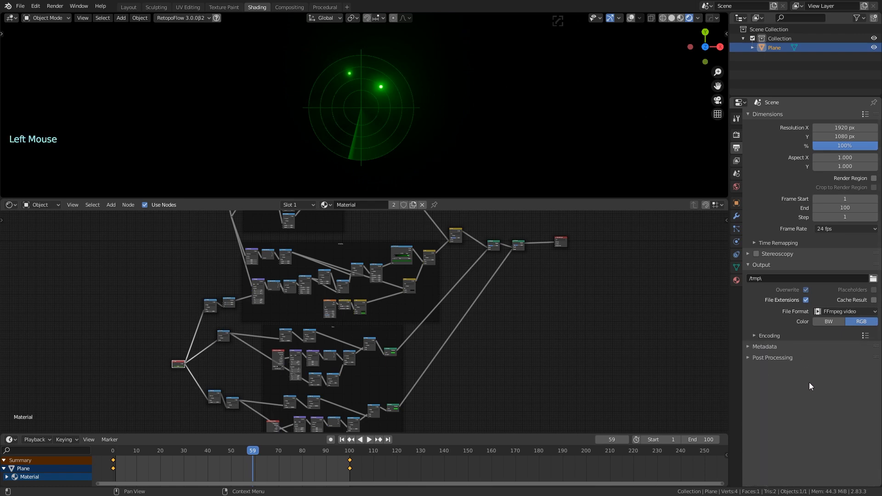
# Set the Eevee render and viewport samples to 50
pyautogui.click(737, 135)
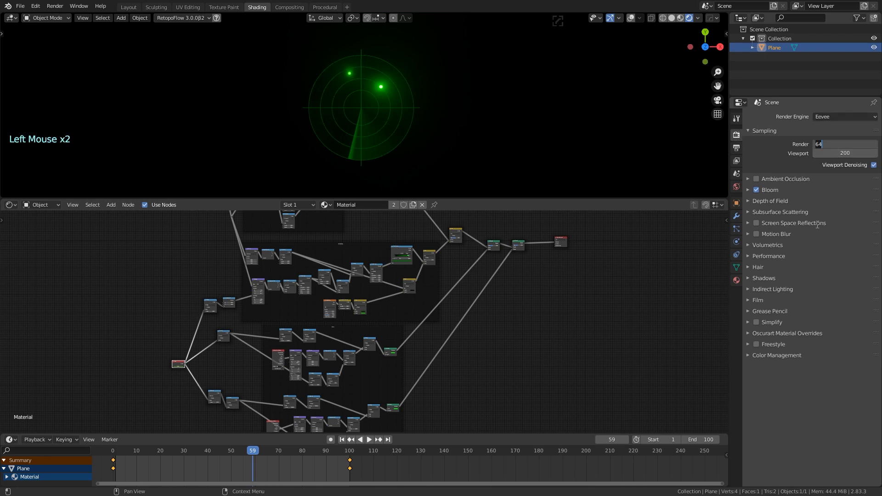
pyautogui.click(838, 155)
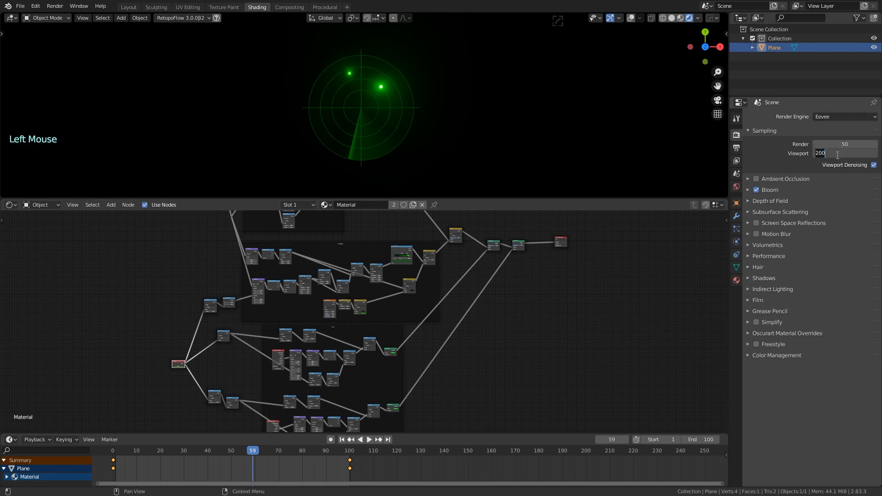
pyautogui.press('Return')
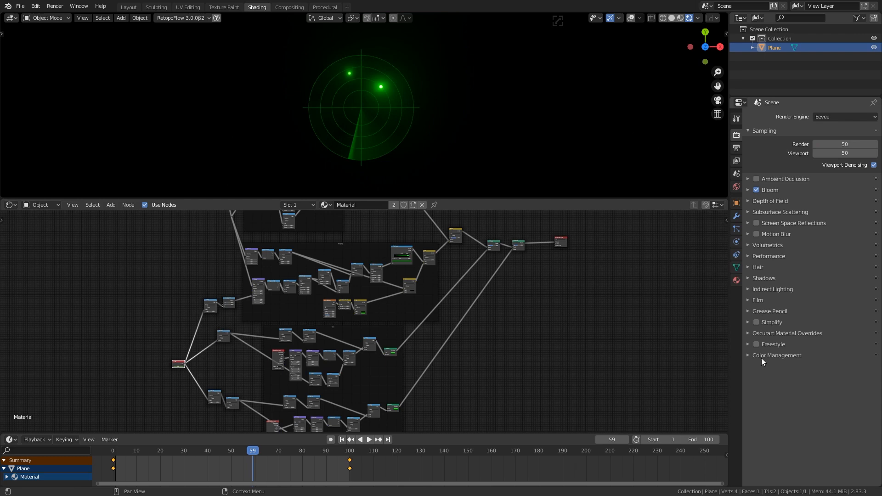
pyautogui.click(20, 6)
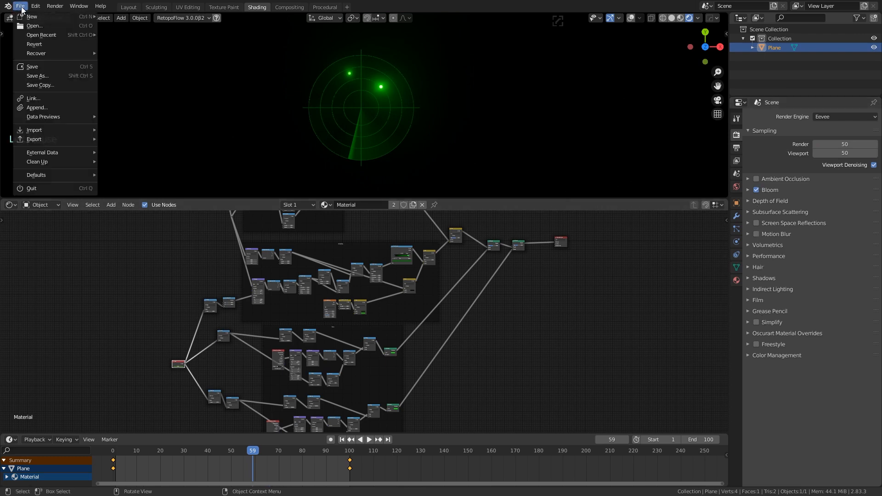
# Add a camera and align it to the current top view with Ctrl+Alt+Numpad0
pyautogui.click(482, 113)
pyautogui.click(632, 18)
pyautogui.hotkey('shift', 'a')
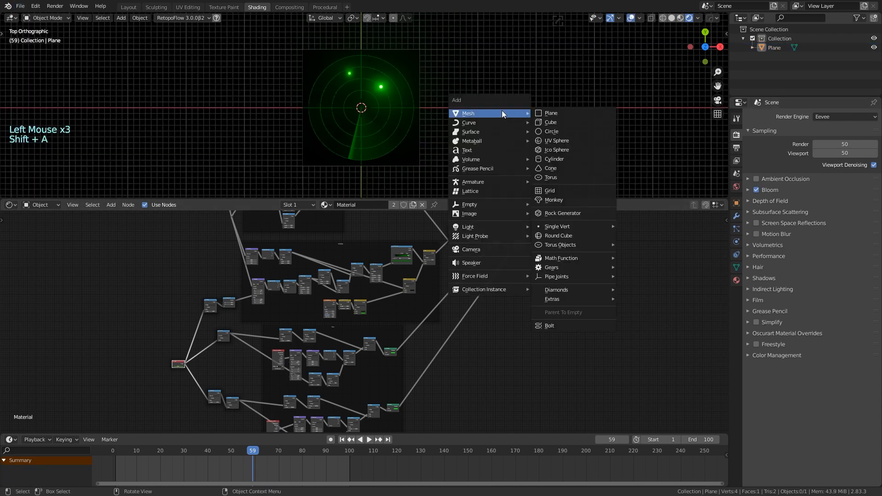
pyautogui.click(489, 244)
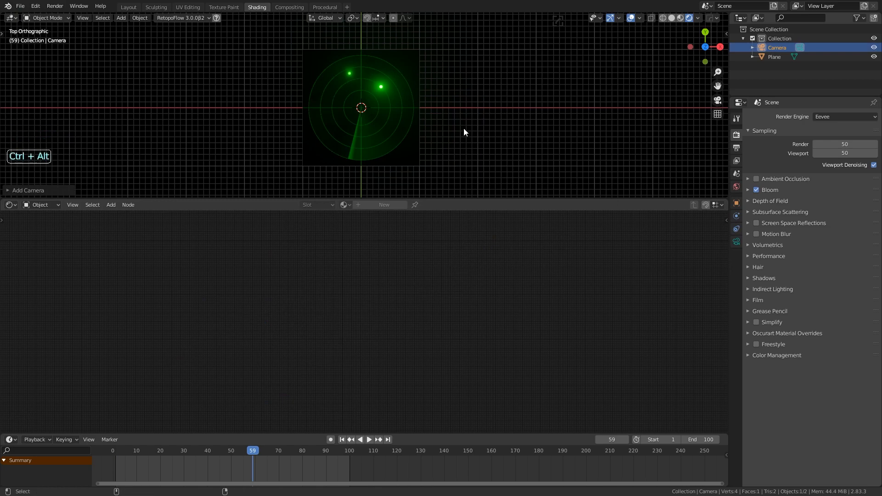
pyautogui.press('ctrl+alt+KP_0')
# Lock the camera to the view and frame the radar disc in the centre
pyautogui.scroll(-2, 455, 99)
pyautogui.press('n')
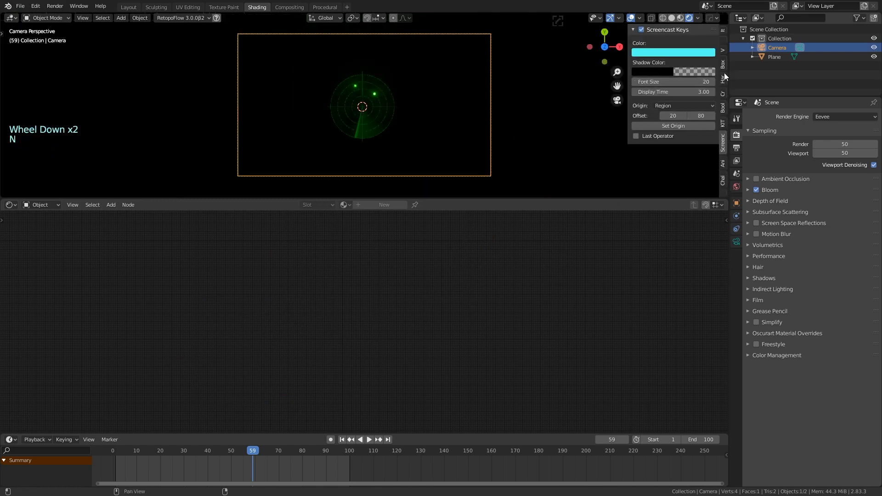
pyautogui.scroll(4, 723, 90)
pyautogui.click(721, 52)
pyautogui.click(721, 51)
pyautogui.click(712, 143)
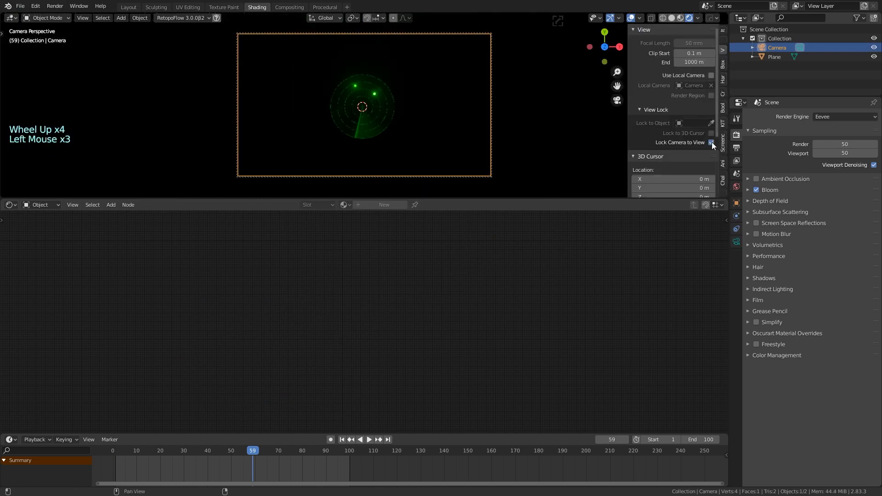
pyautogui.scroll(4, 388, 117)
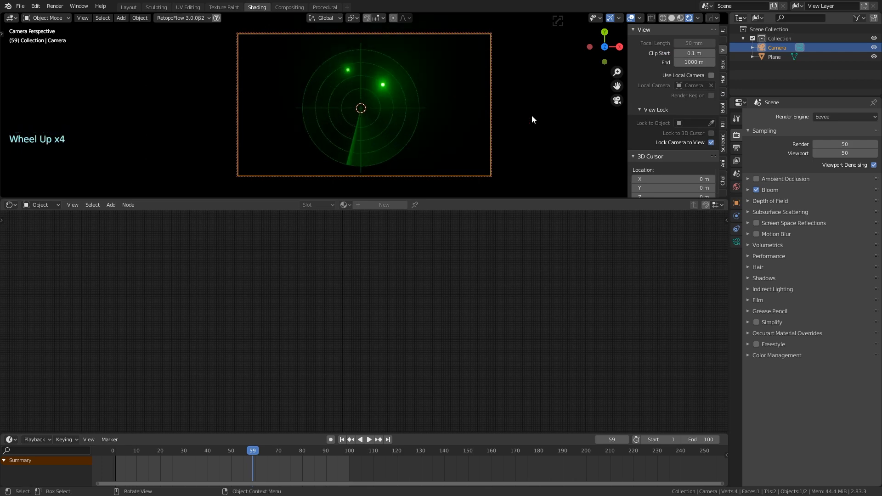
pyautogui.keyDown('shift'); pyautogui.moveTo(532, 116); pyautogui.dragTo(535, 107, button='middle'); pyautogui.keyUp('shift')
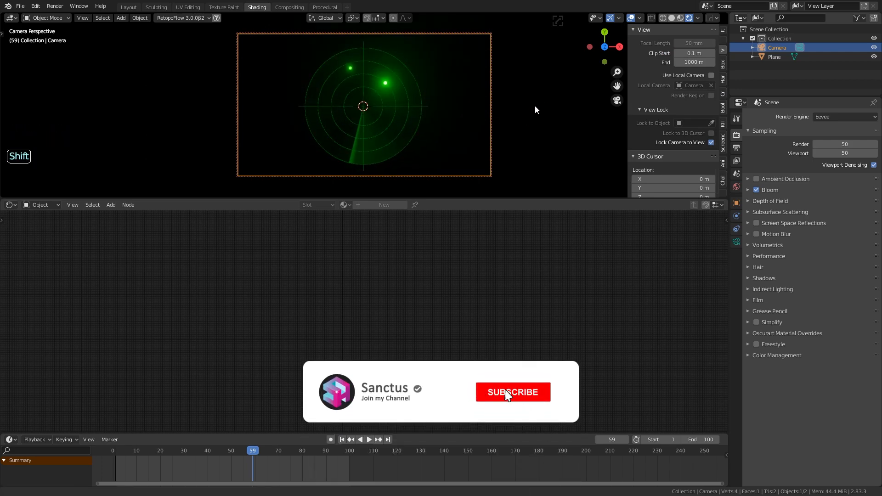
pyautogui.click(536, 109)
# Render the full animation
pyautogui.click(20, 6)
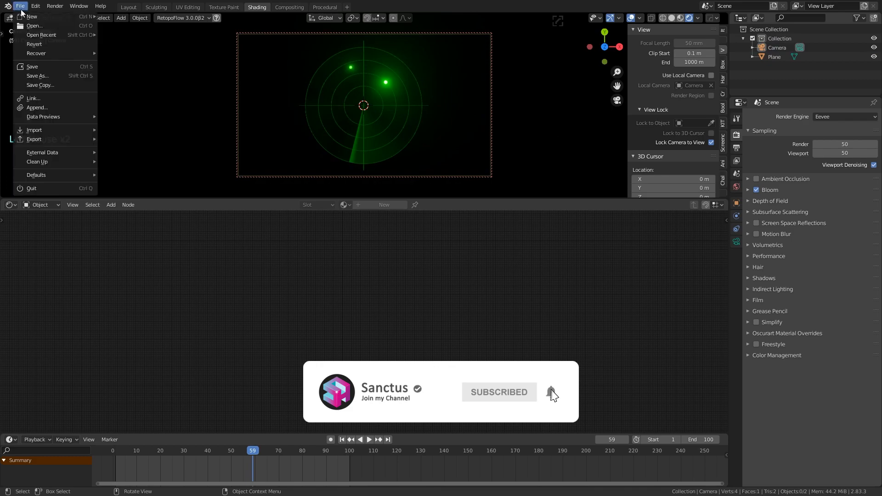
pyautogui.moveTo(54, 6)
pyautogui.click(69, 27)
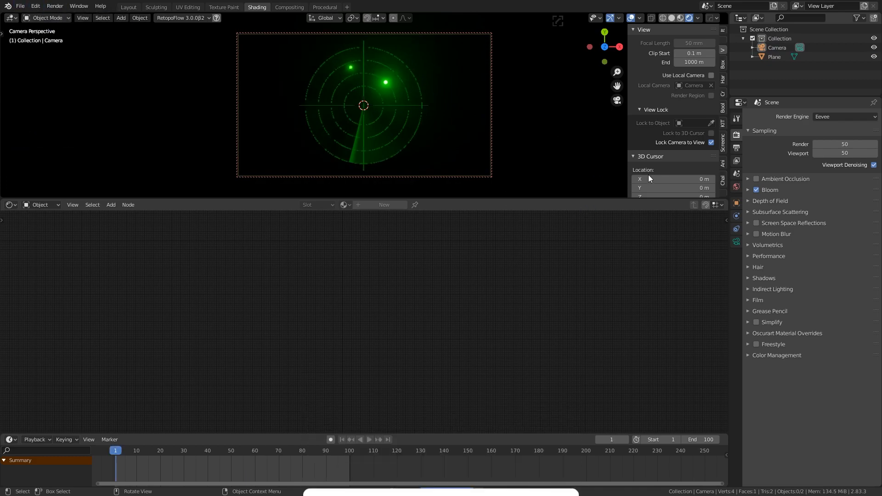